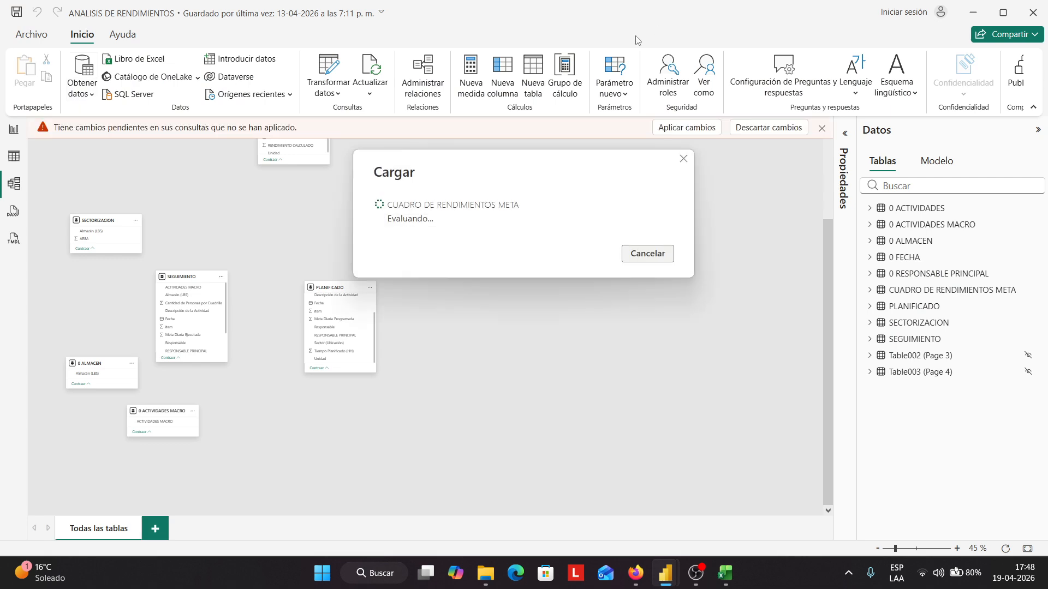
# Examine the existing relationships between the tables in the semantic model diagram
pyautogui.click(14, 130)
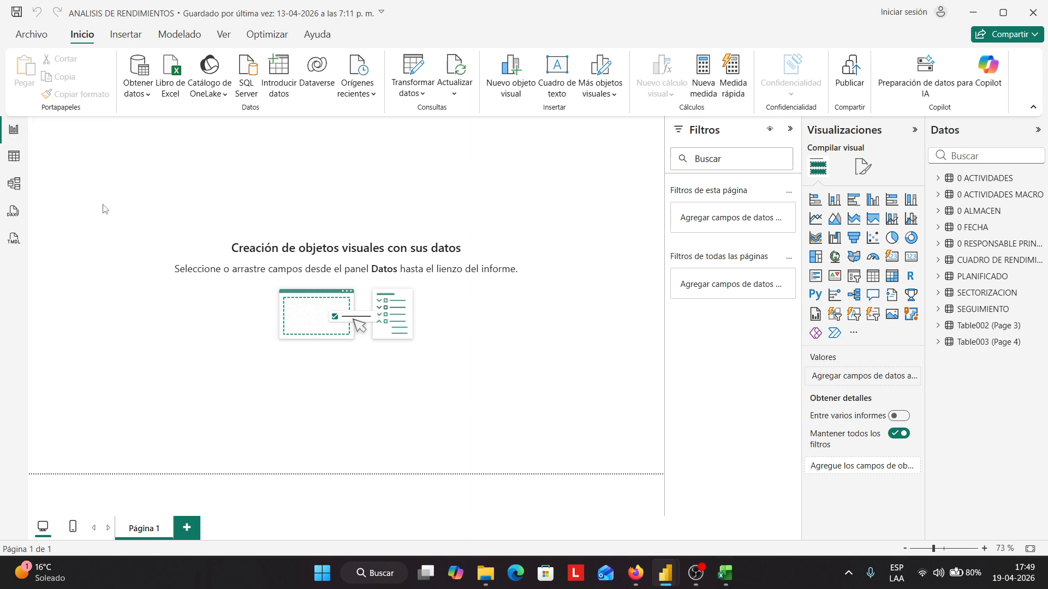
pyautogui.click(5, 189)
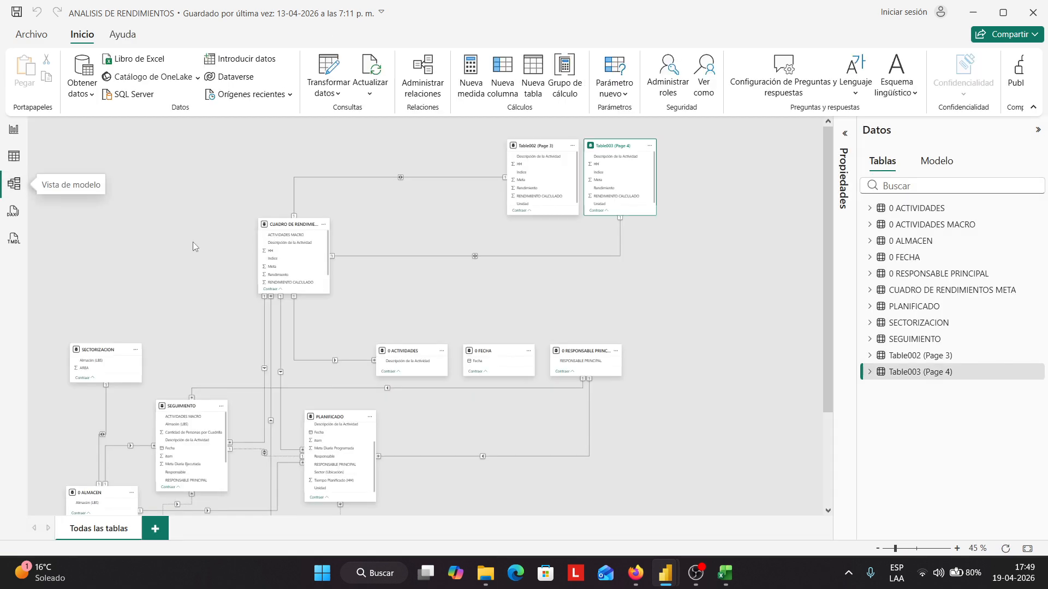
pyautogui.scroll(-3, 193, 242)
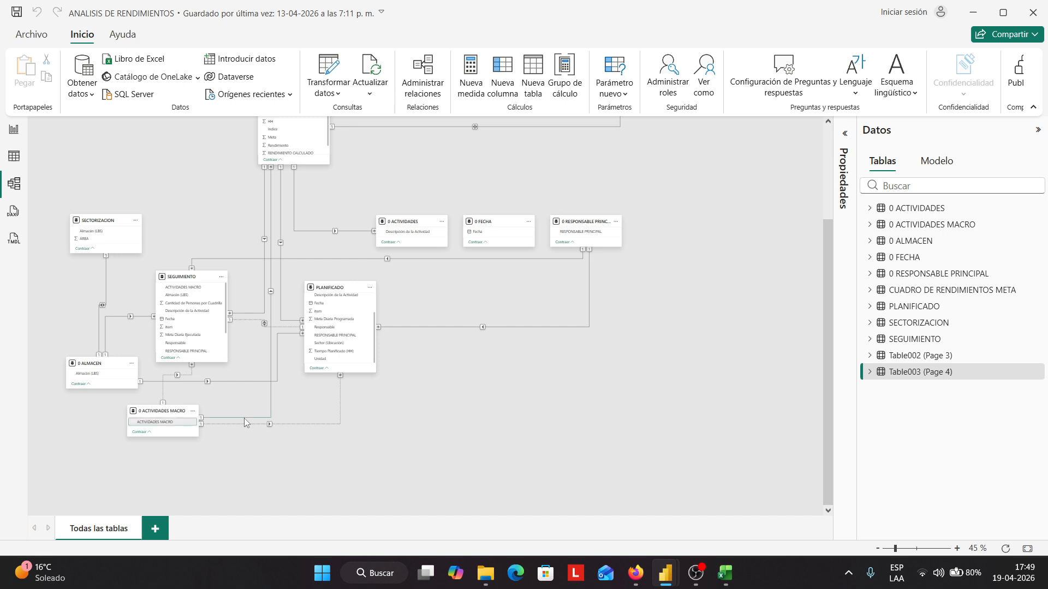
pyautogui.scroll(1, 247, 429)
pyautogui.scroll(1, 247, 429)
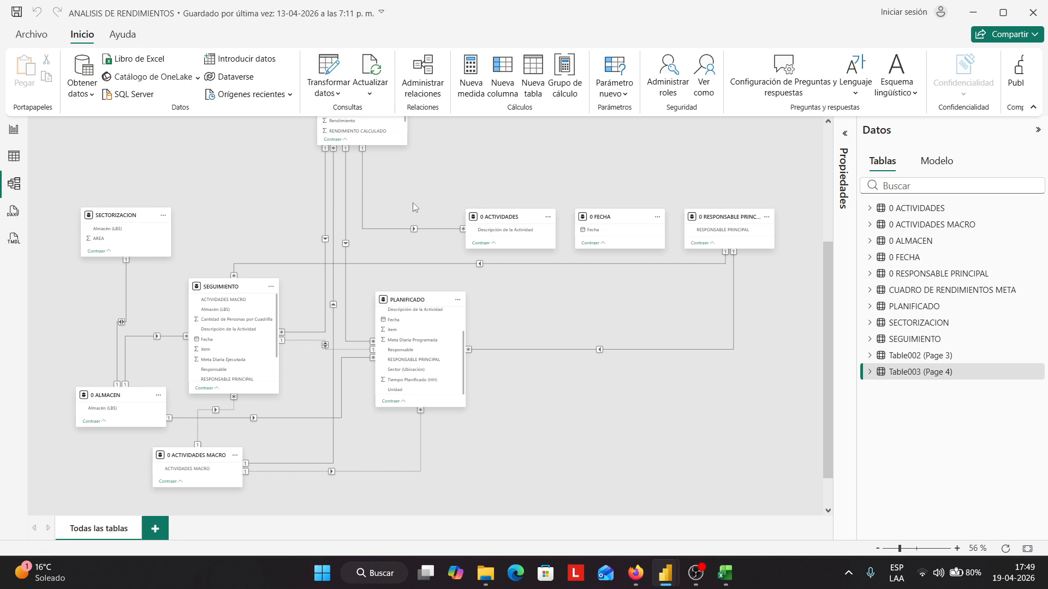
pyautogui.scroll(3, 601, 377)
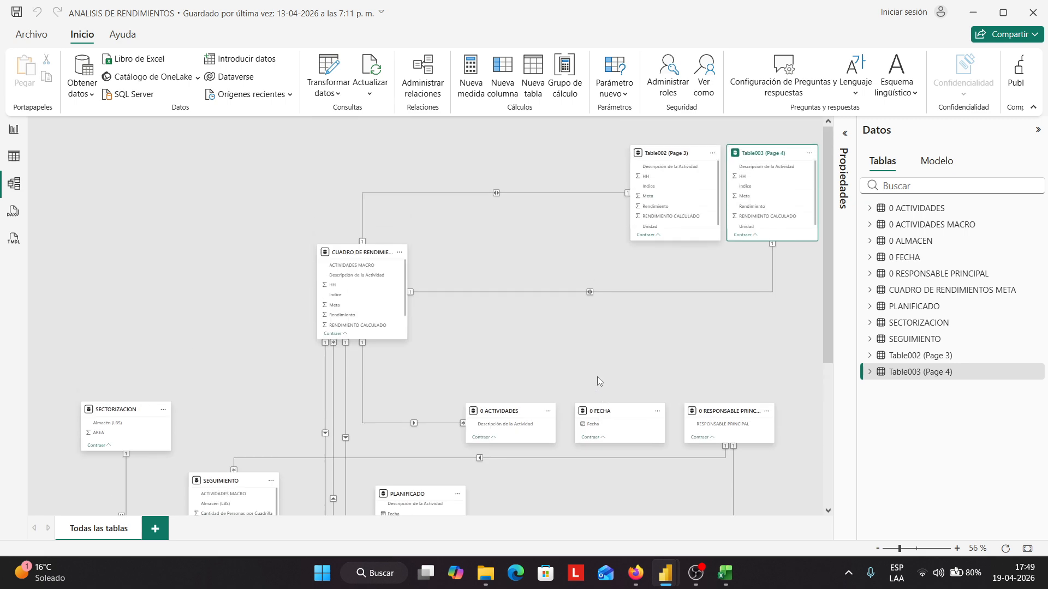
pyautogui.scroll(-4, 467, 343)
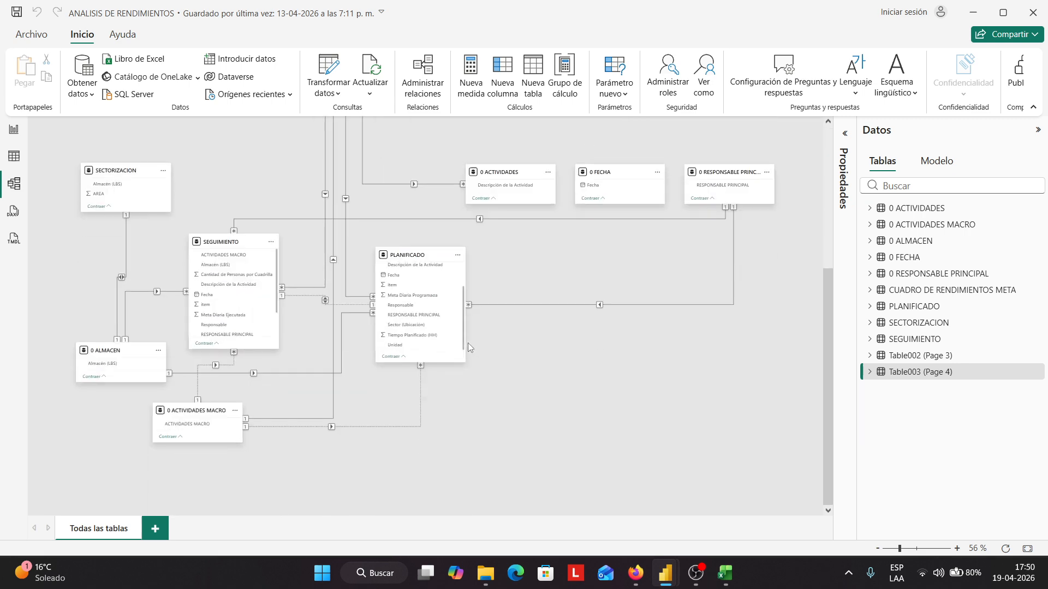
pyautogui.scroll(1, 388, 490)
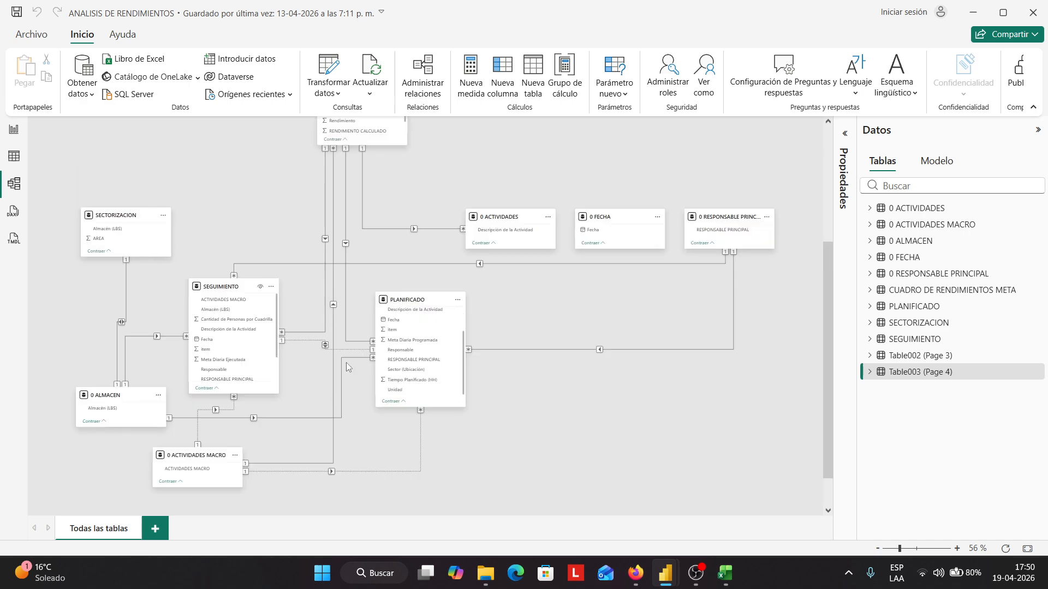
pyautogui.scroll(4, 539, 314)
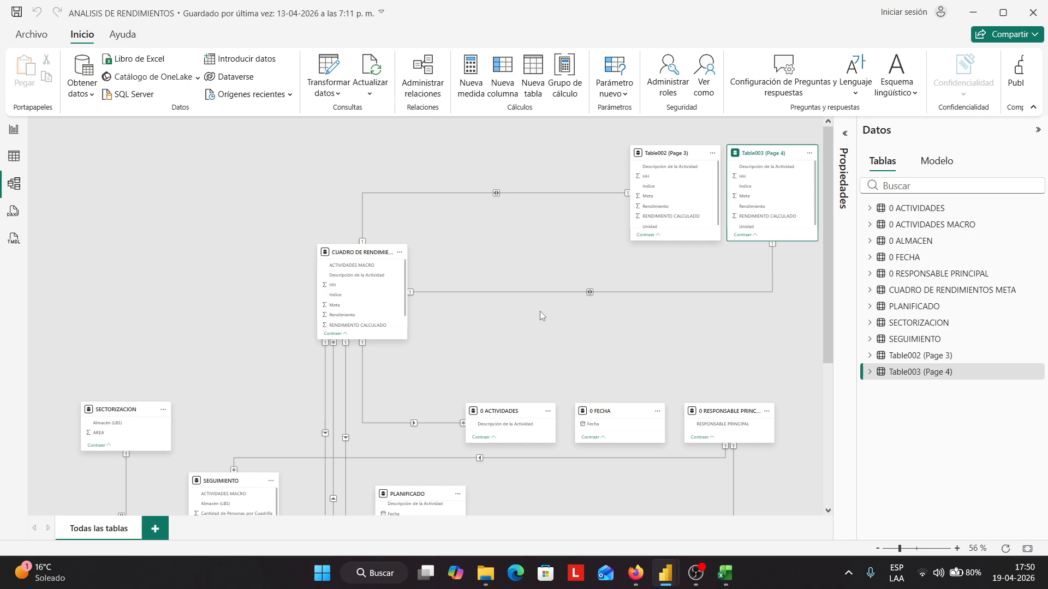
# Delete all existing relationships from the model through the relationship manager
pyautogui.click(420, 96)
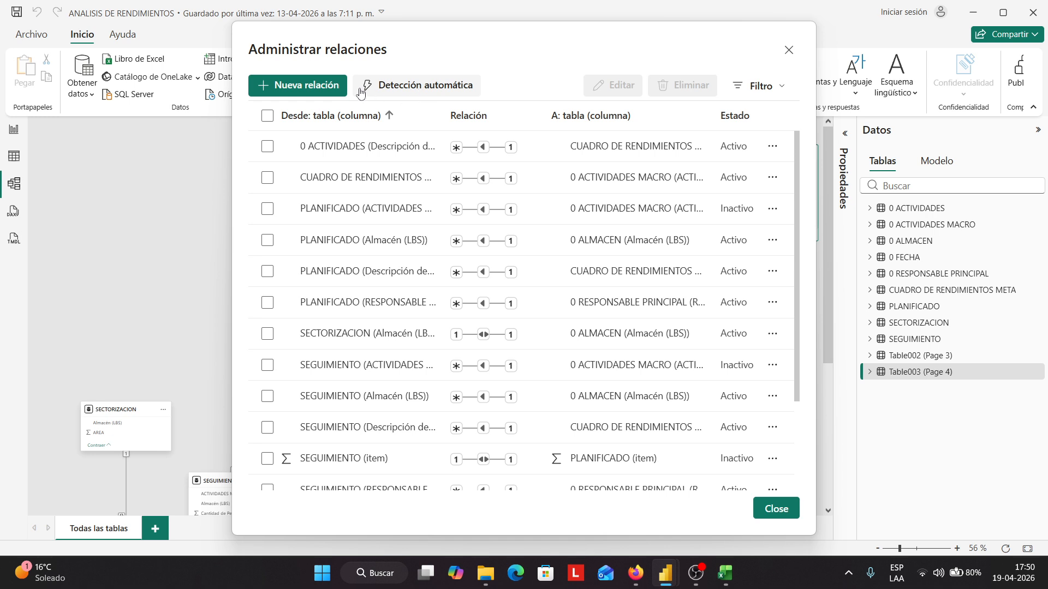
pyautogui.click(268, 116)
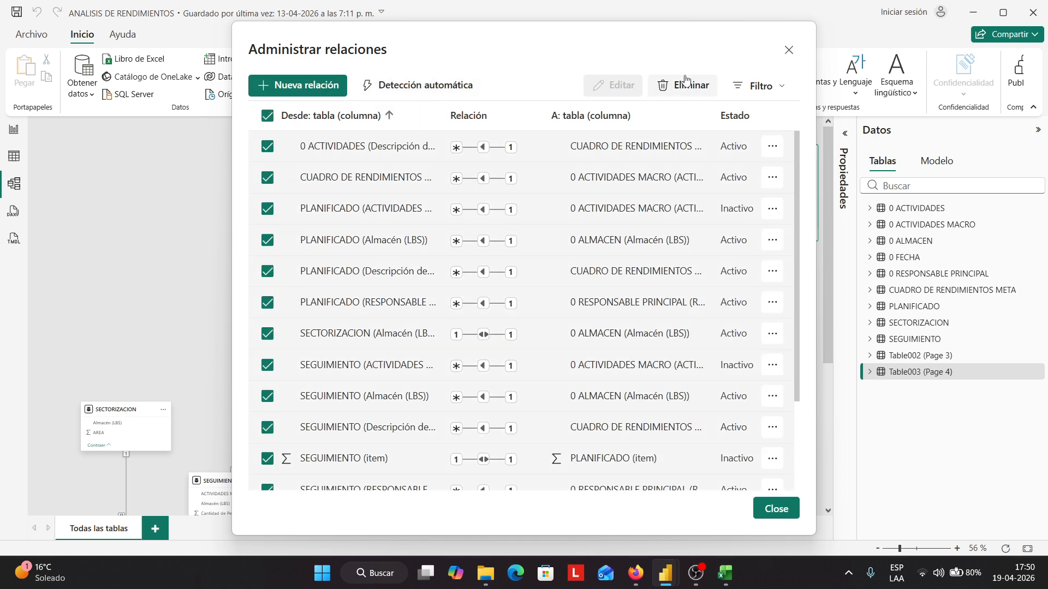
pyautogui.click(685, 80)
pyautogui.click(584, 324)
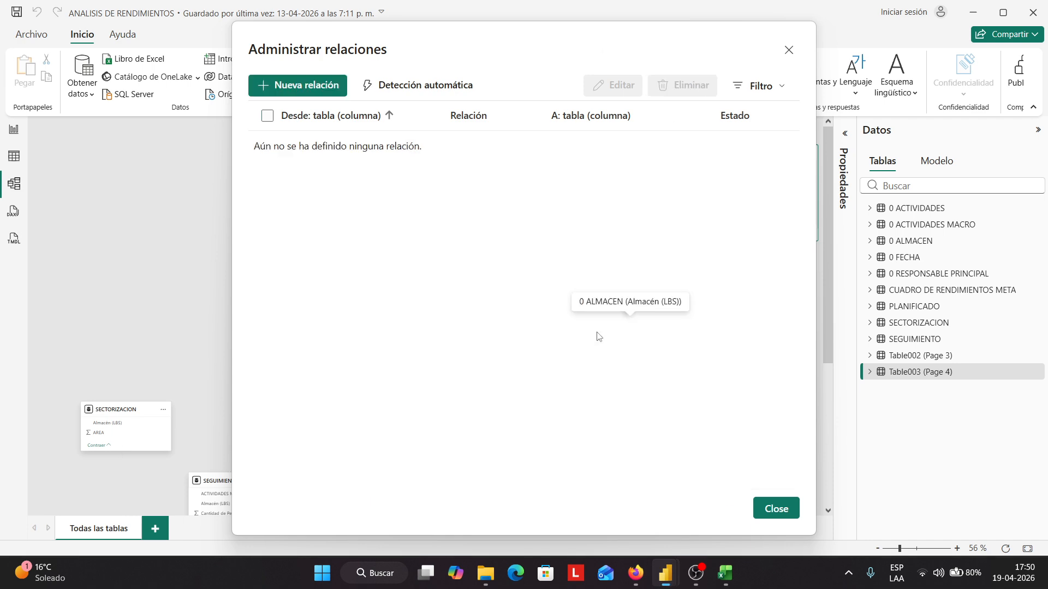
pyautogui.click(777, 508)
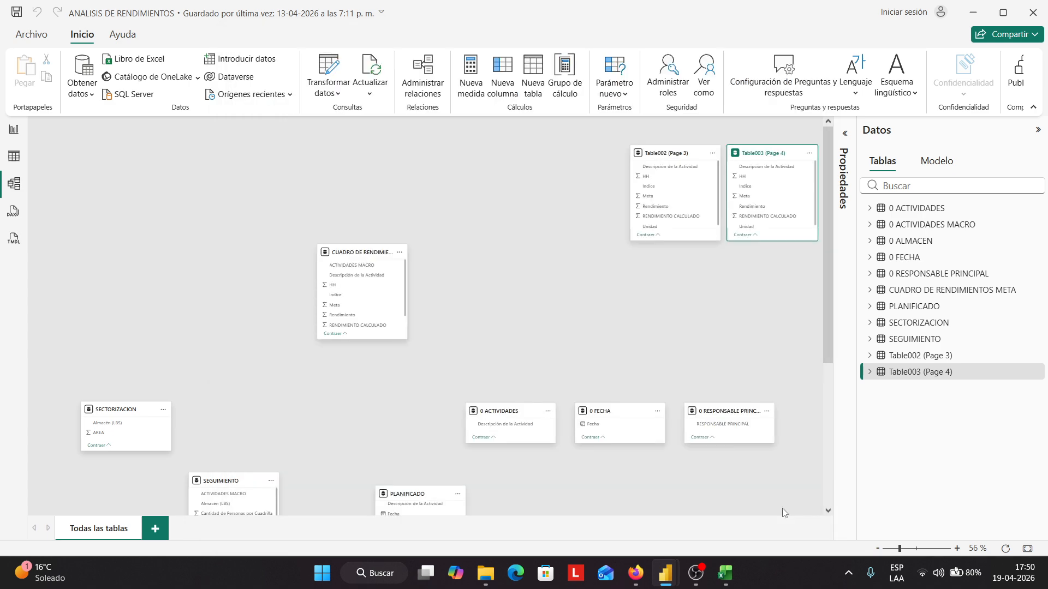
# Review the tables throughout the model diagram
pyautogui.scroll(-5, 470, 369)
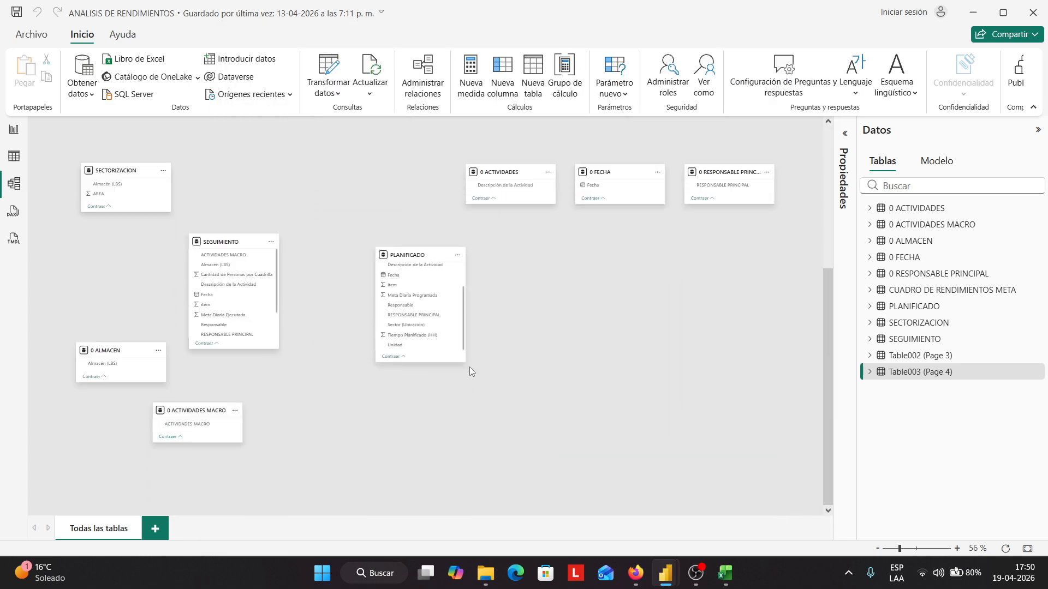
pyautogui.scroll(3, 469, 367)
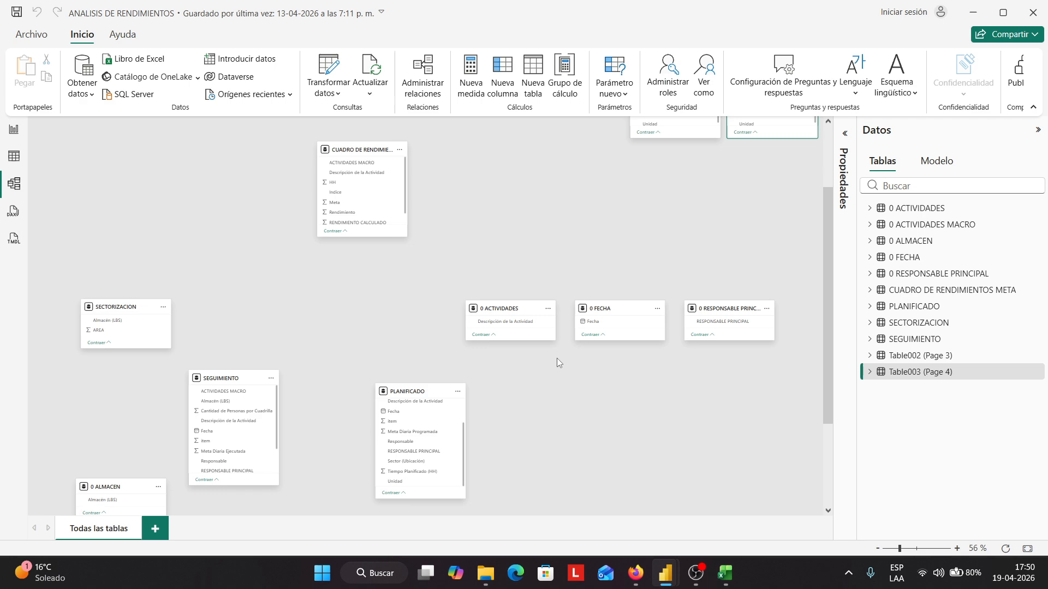
pyautogui.scroll(-3, 556, 358)
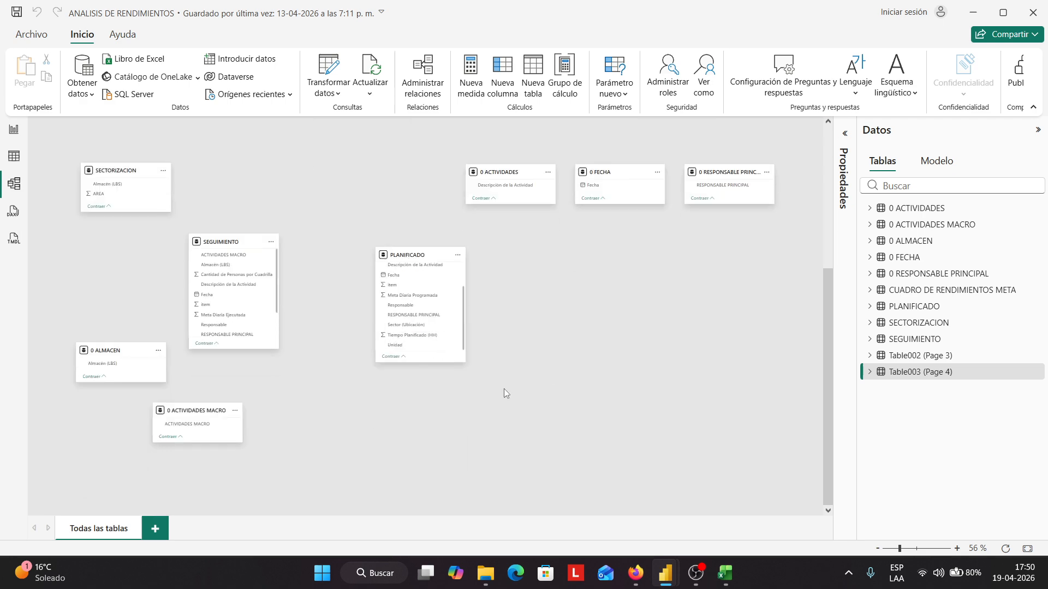
pyautogui.scroll(5, 503, 388)
pyautogui.scroll(-3, 503, 387)
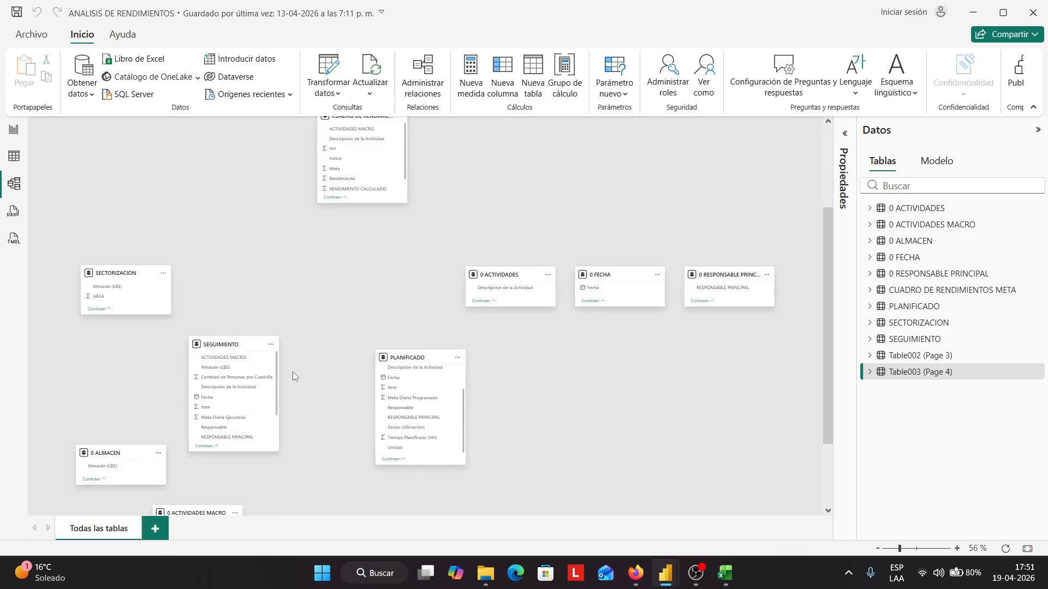
pyautogui.scroll(3, 626, 387)
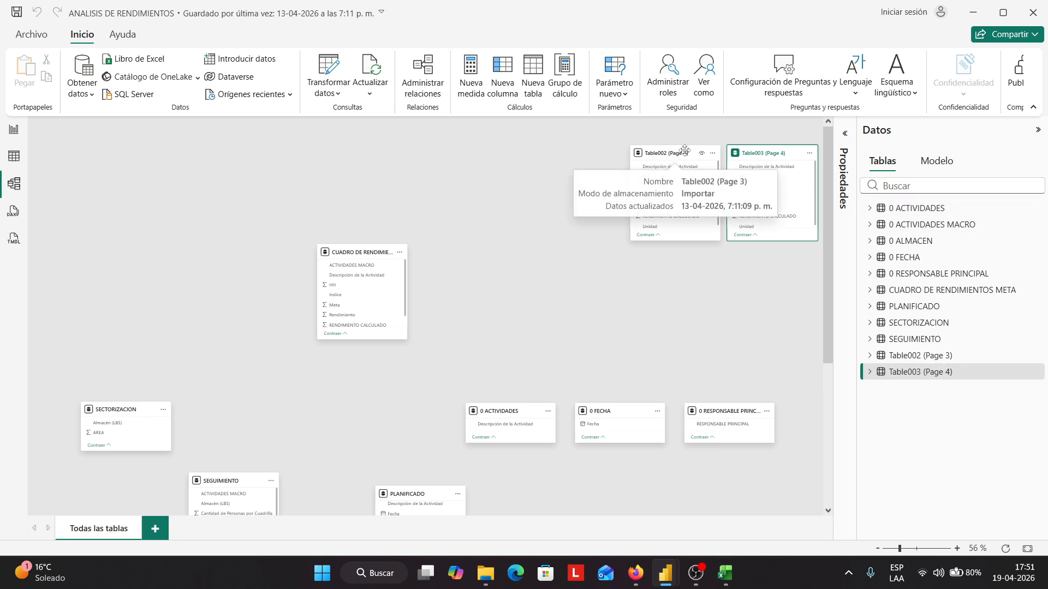
# Move Table002 (Page 3) and Table003 (Page 4) beside CUADRO DE RENDIMIENTOS META and back to the diagram's upper right corner
pyautogui.moveTo(687, 148); pyautogui.dragTo(542, 232)
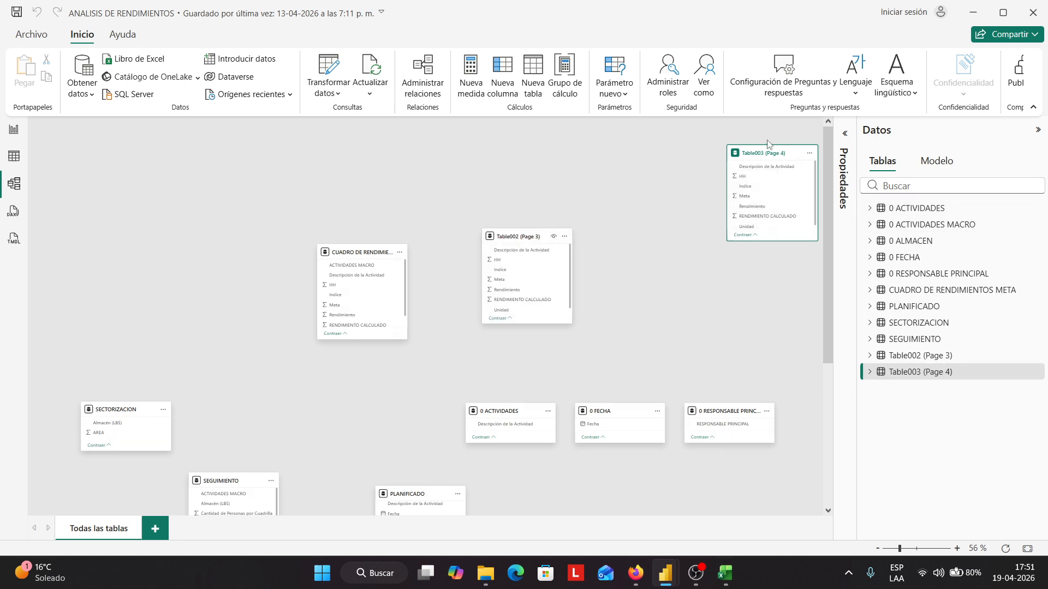
pyautogui.moveTo(762, 155); pyautogui.dragTo(614, 239)
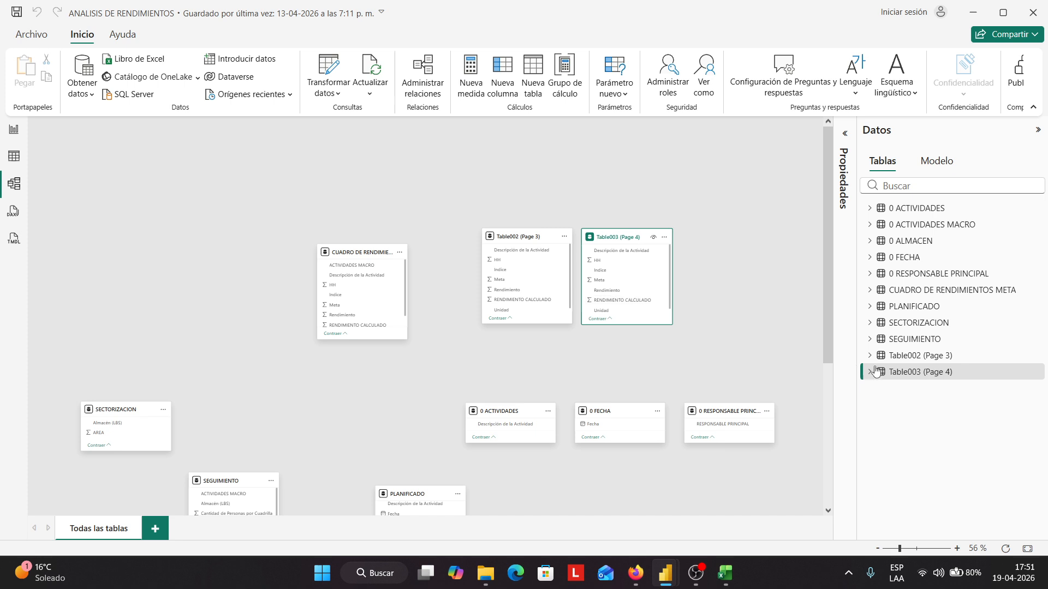
pyautogui.click(917, 371)
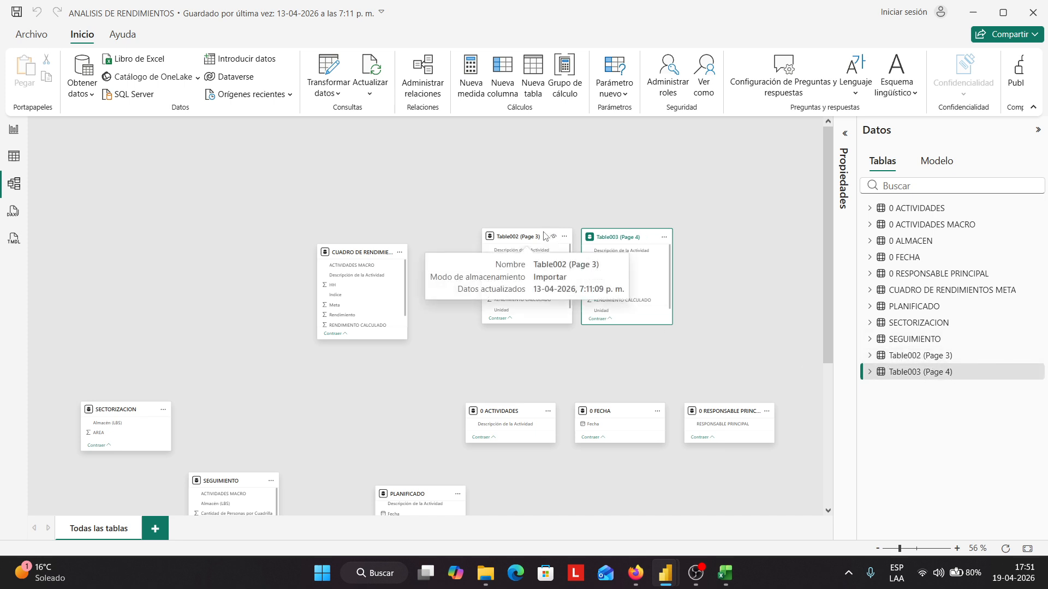
pyautogui.moveTo(544, 236); pyautogui.dragTo(546, 236)
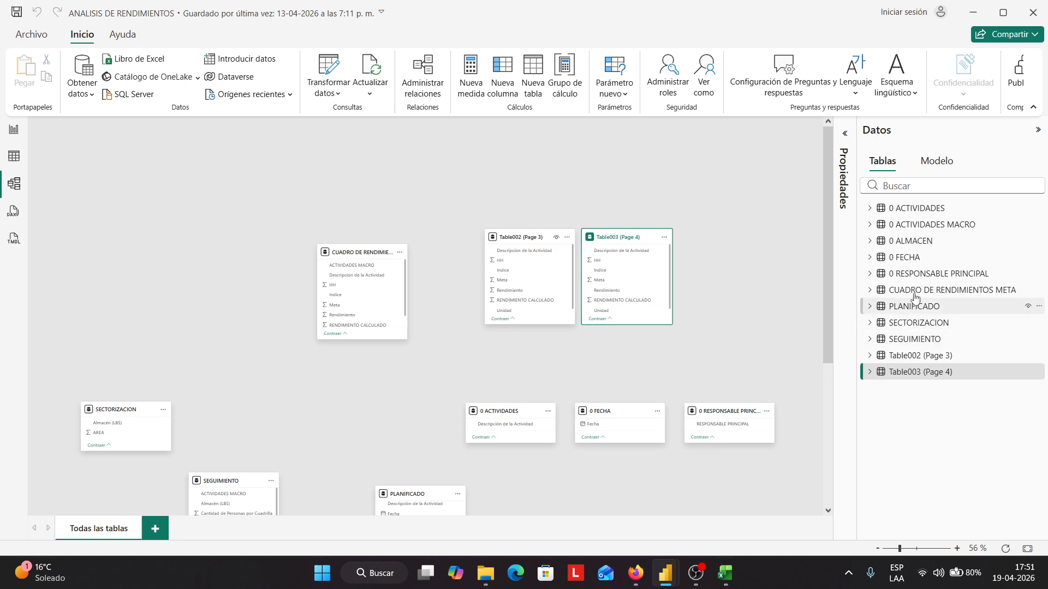
pyautogui.moveTo(990, 293)
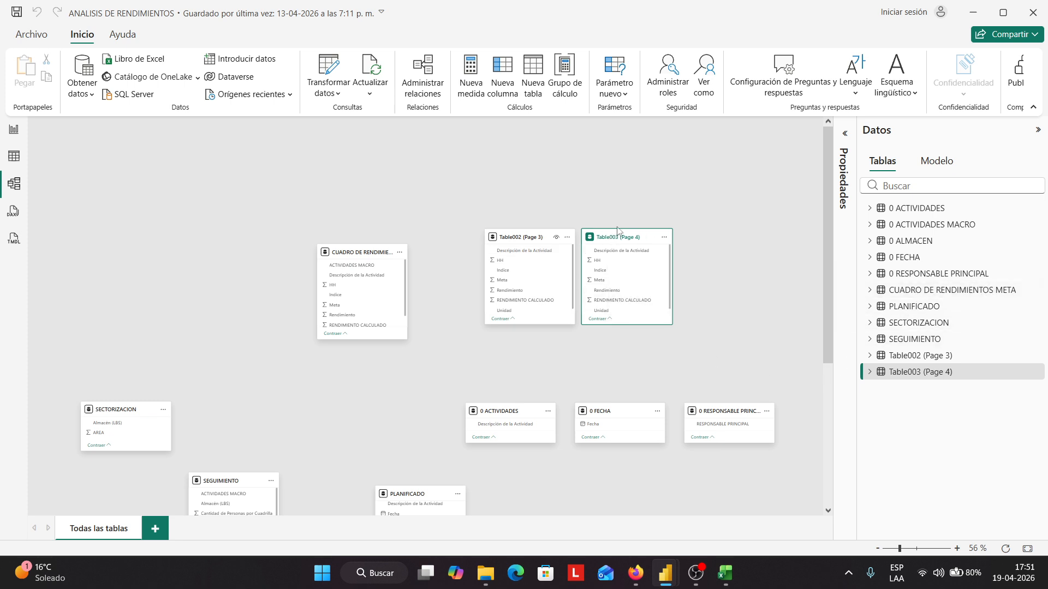
pyautogui.moveTo(628, 236); pyautogui.dragTo(765, 122)
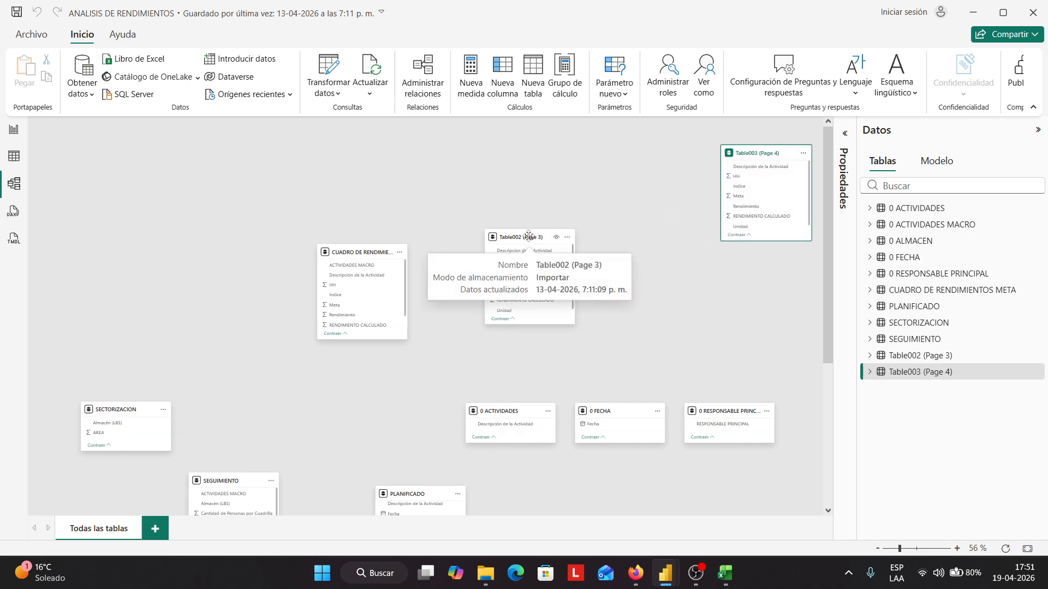
pyautogui.moveTo(524, 234); pyautogui.dragTo(672, 134)
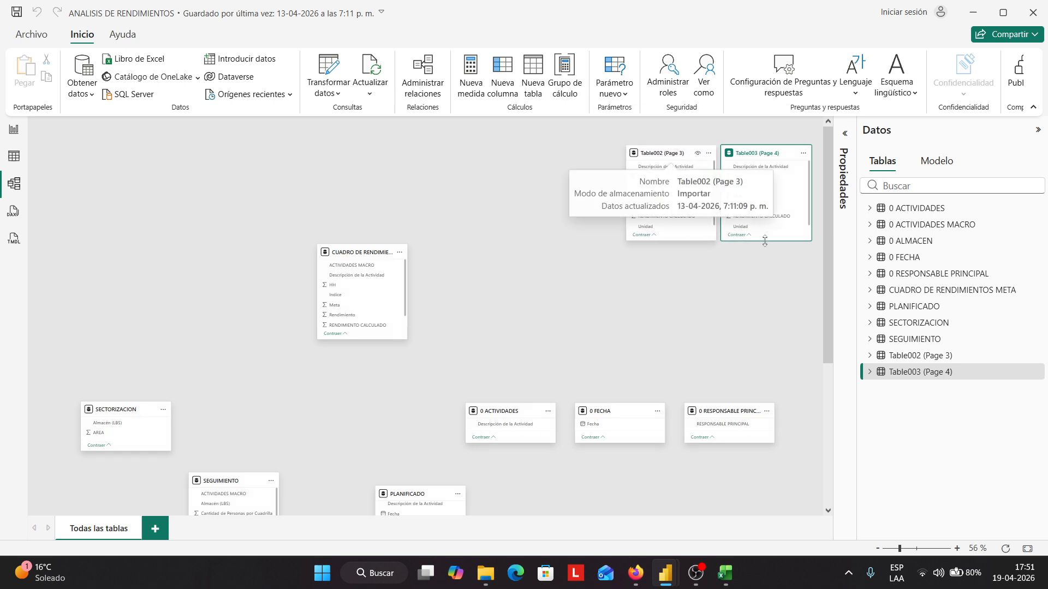
# Hide Table002 (Page 3) and Table003 (Page 4) from the report view and check the report's table list
pyautogui.scroll(5, 786, 277)
pyautogui.scroll(3, 785, 276)
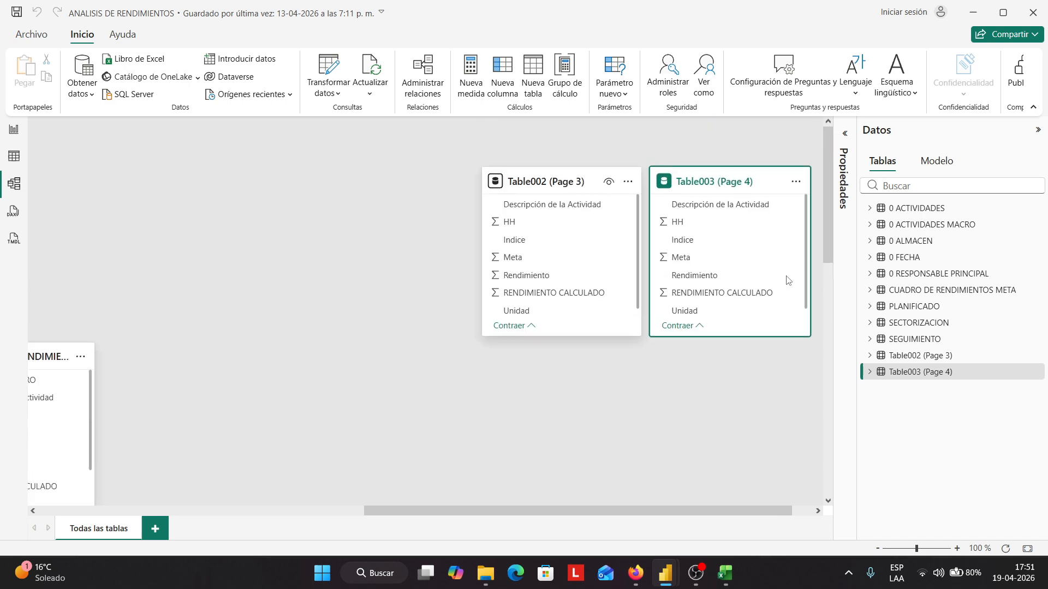
pyautogui.click(612, 182)
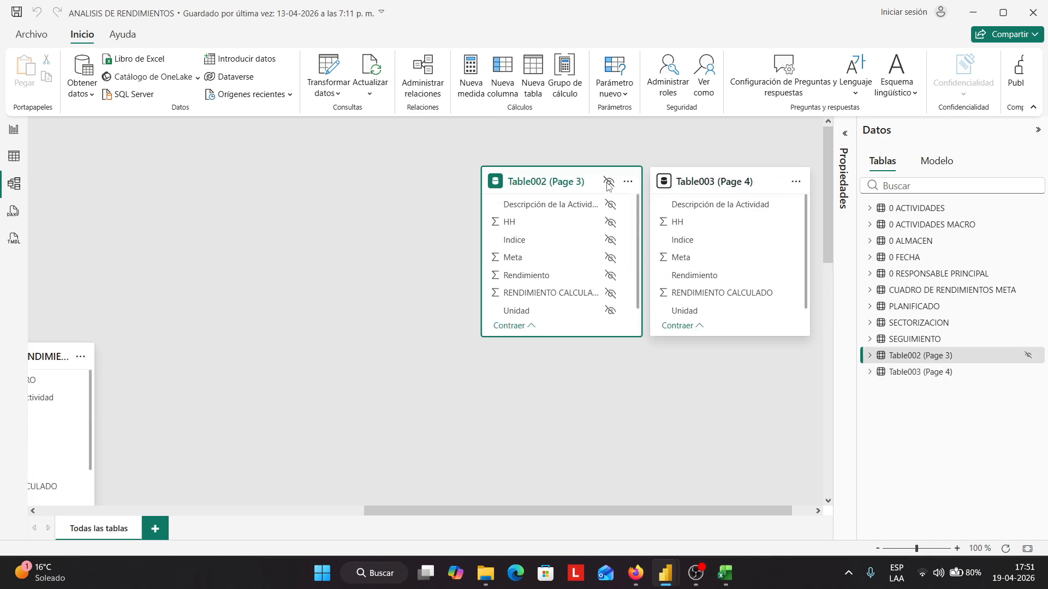
pyautogui.click(608, 185)
pyautogui.click(608, 183)
pyautogui.click(777, 186)
pyautogui.click(778, 186)
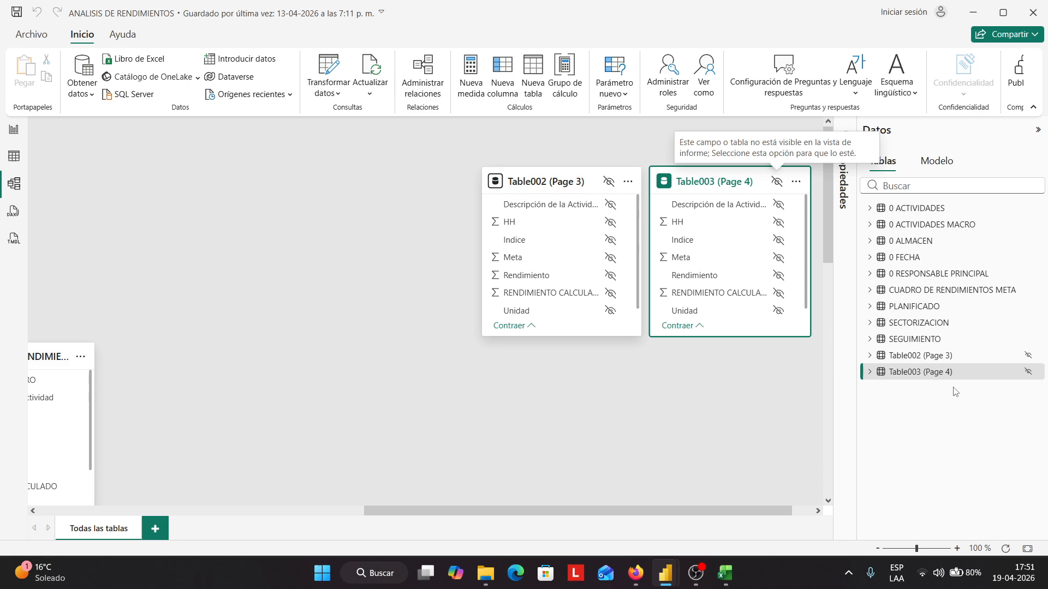
pyautogui.click(15, 132)
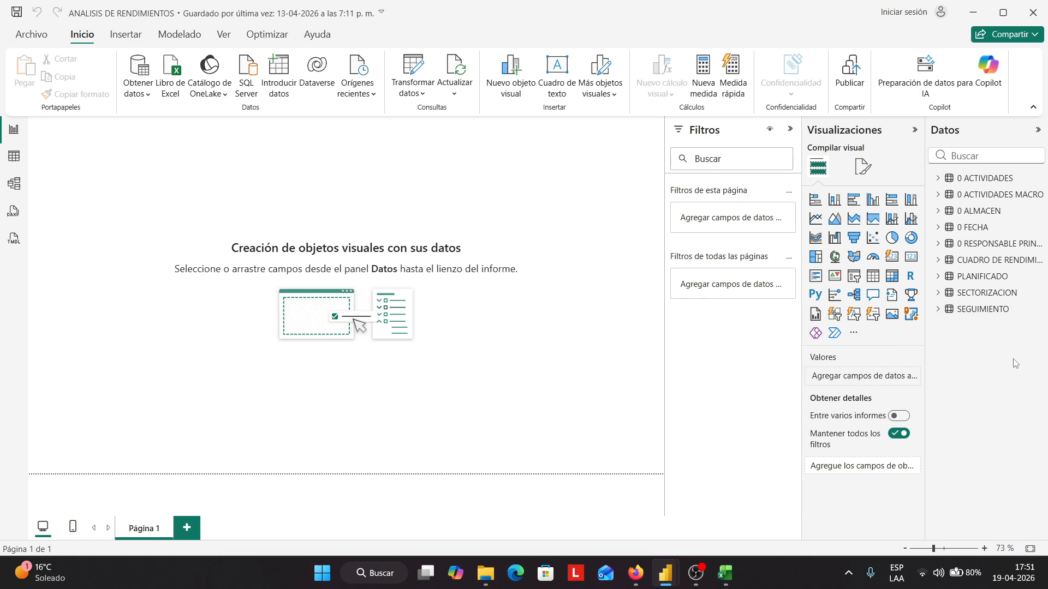
# Return to the model diagram and move the SEGUIMIENTO table to just below CUADRO DE RENDIMIENTOS META
pyautogui.click(14, 184)
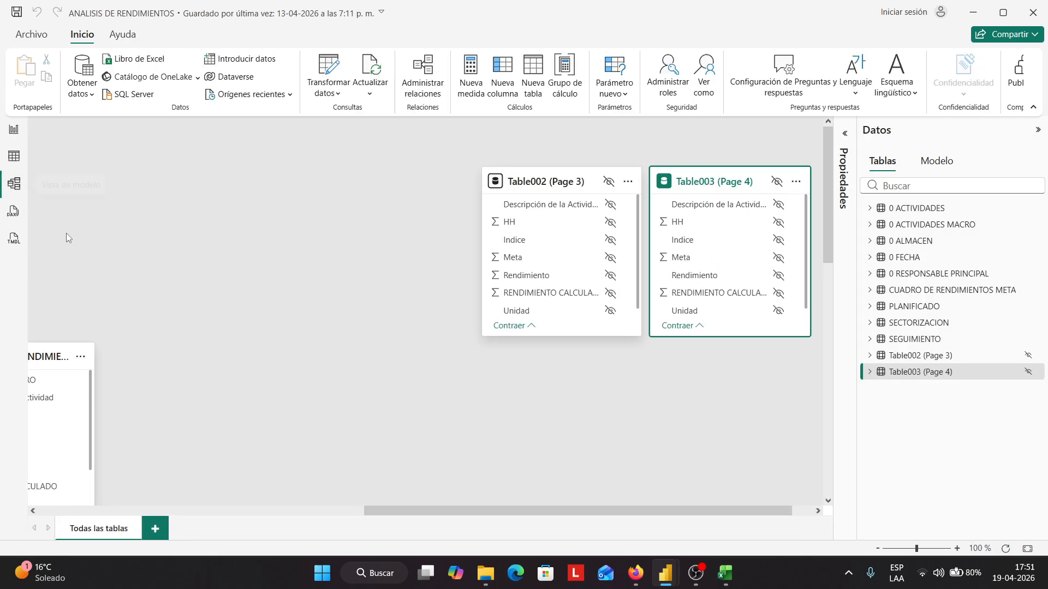
pyautogui.scroll(-5, 493, 450)
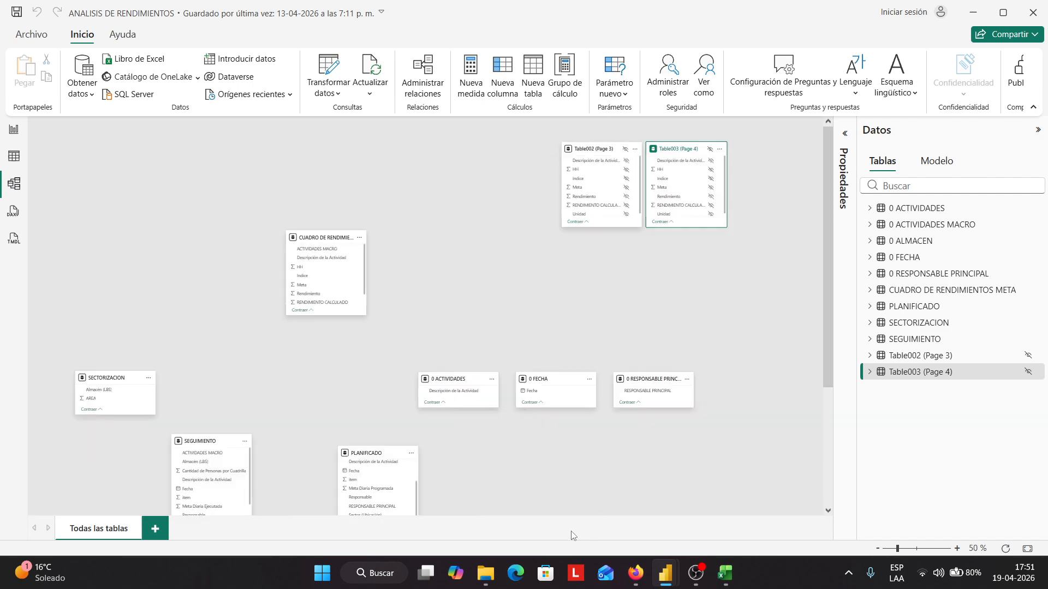
pyautogui.scroll(-2, 591, 436)
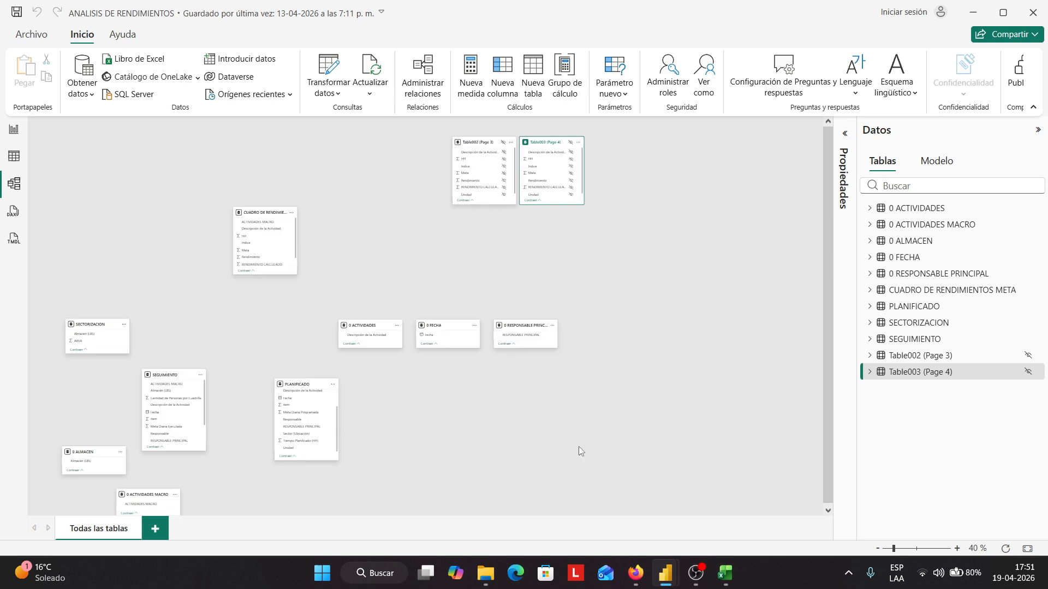
pyautogui.scroll(-1, 472, 394)
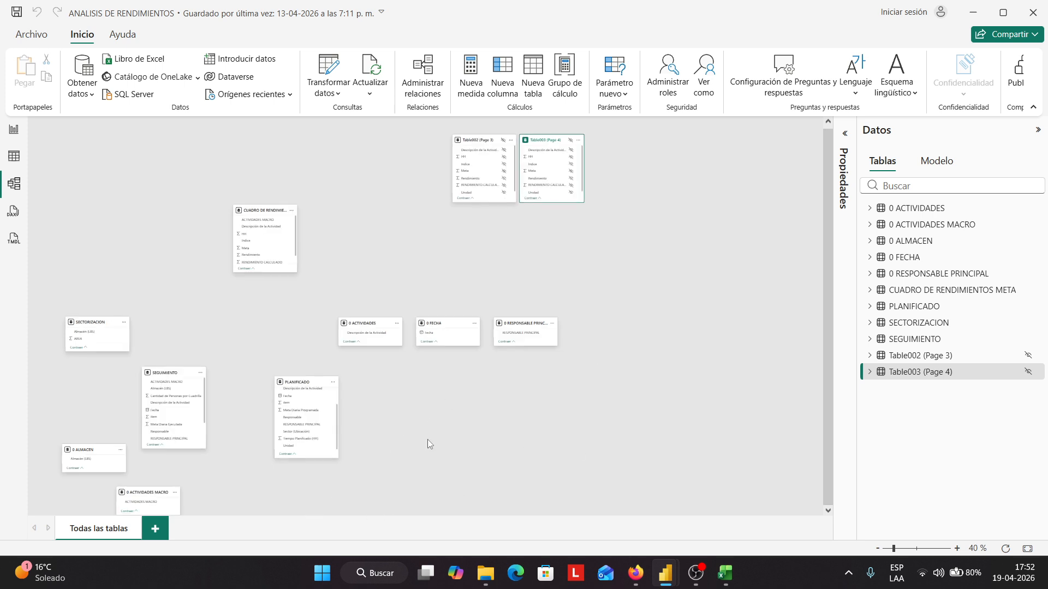
pyautogui.scroll(-1, 443, 429)
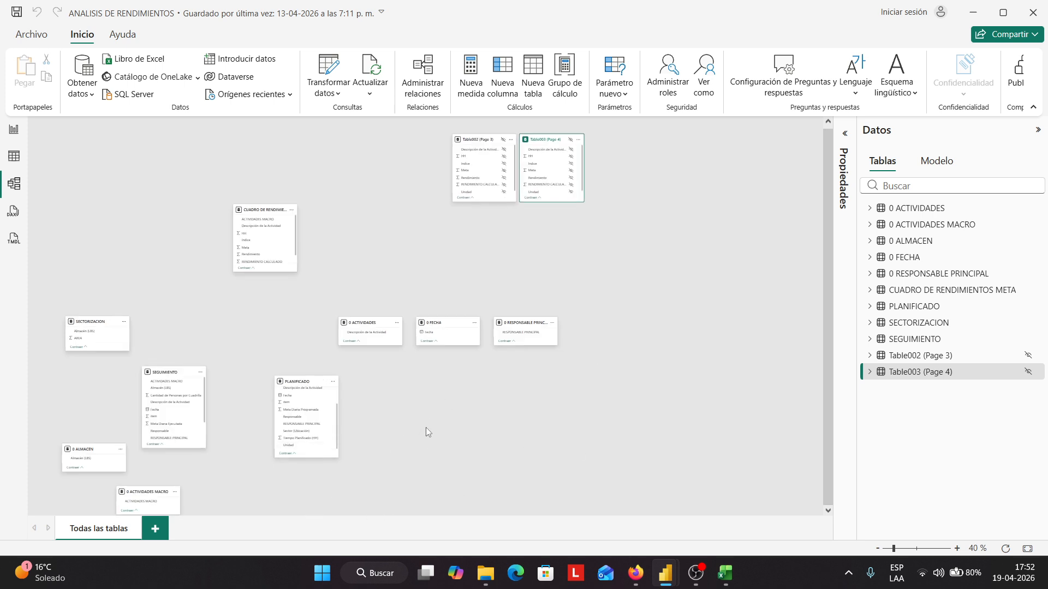
pyautogui.scroll(2, 237, 384)
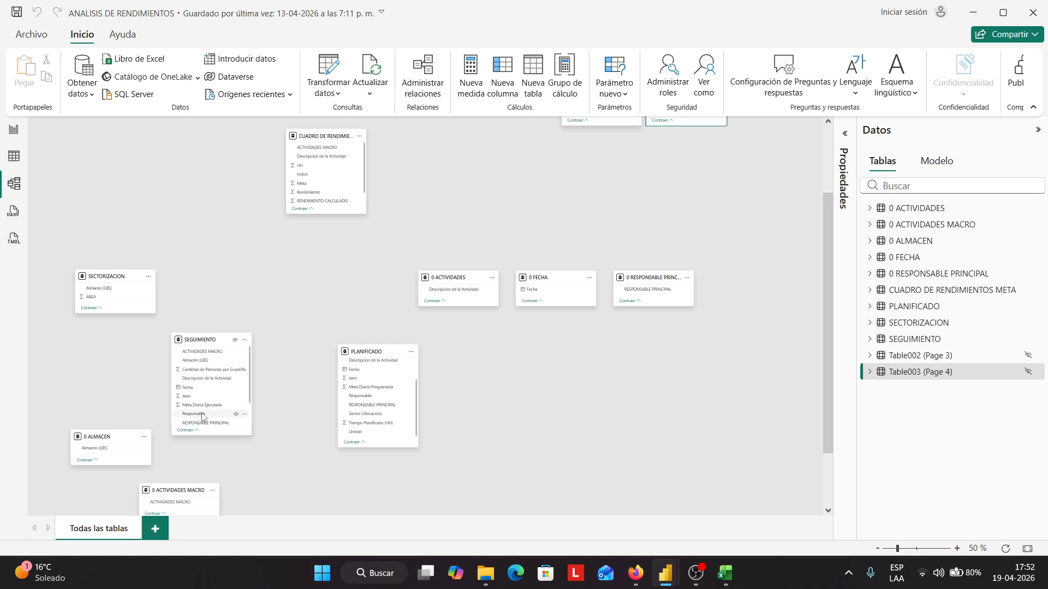
pyautogui.moveTo(220, 339)
pyautogui.moveTo(221, 341); pyautogui.dragTo(331, 253)
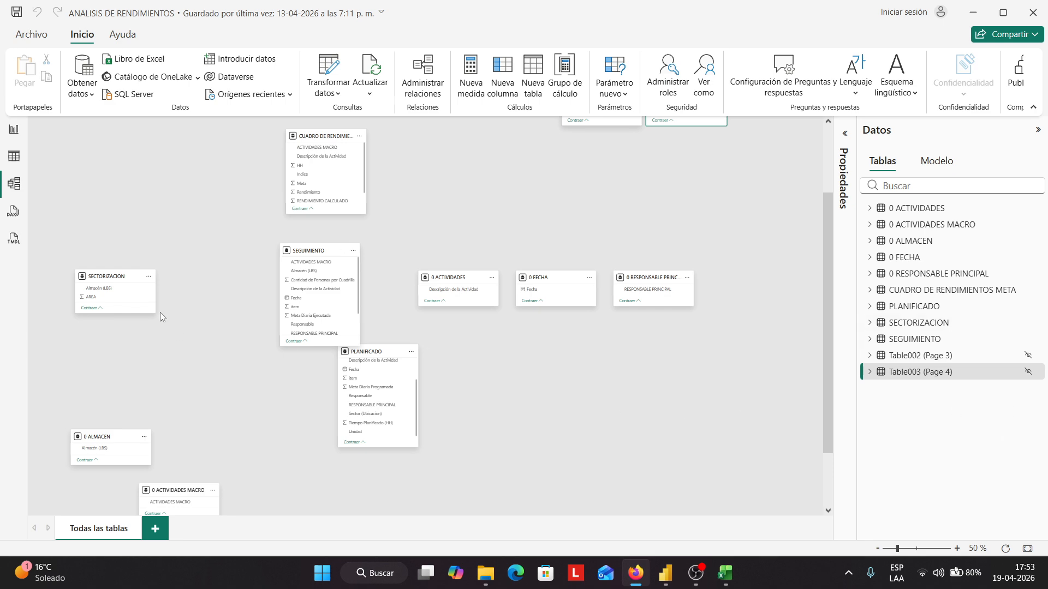
# Move PLANIFICADO down clear of SEGUIMIENTO, and widen CUADRO DE RENDIMIENTOS META to fit its full name, shifting it slightly left
pyautogui.moveTo(388, 353)
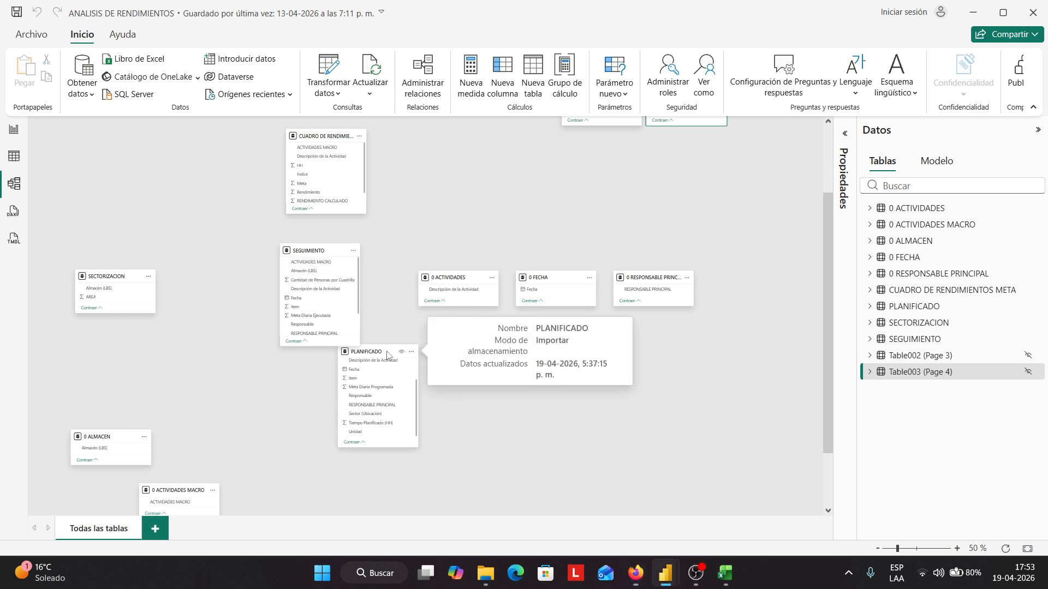
pyautogui.moveTo(387, 354); pyautogui.dragTo(378, 421)
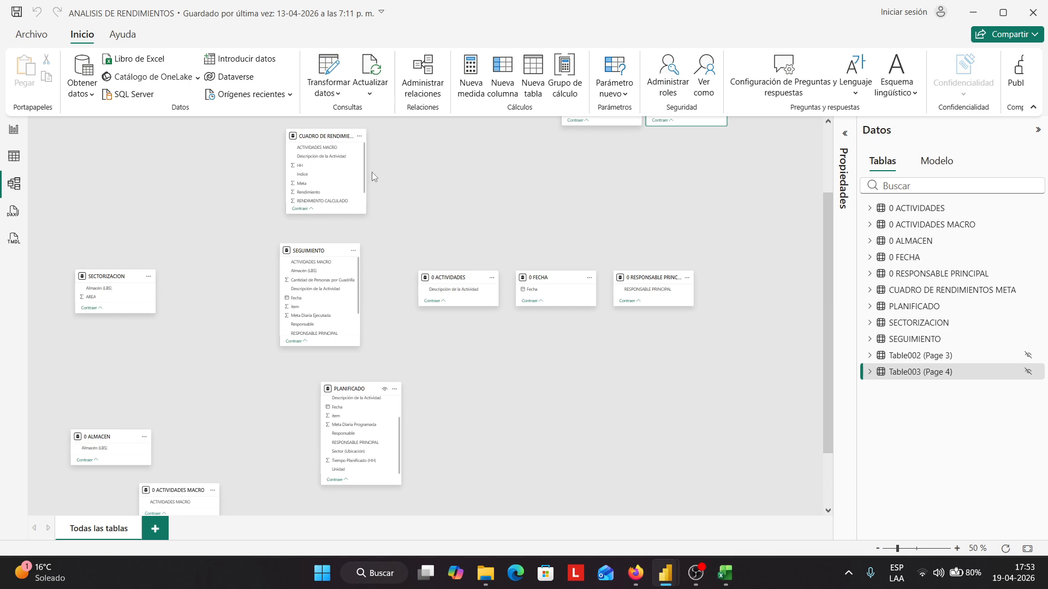
pyautogui.moveTo(366, 169); pyautogui.dragTo(408, 169)
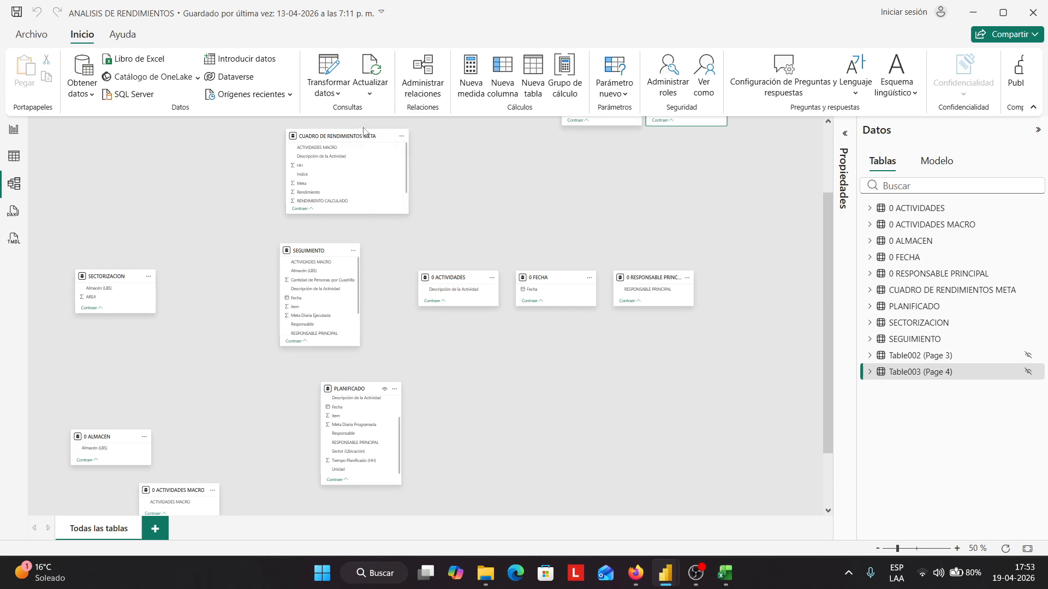
pyautogui.moveTo(366, 133); pyautogui.dragTo(325, 140)
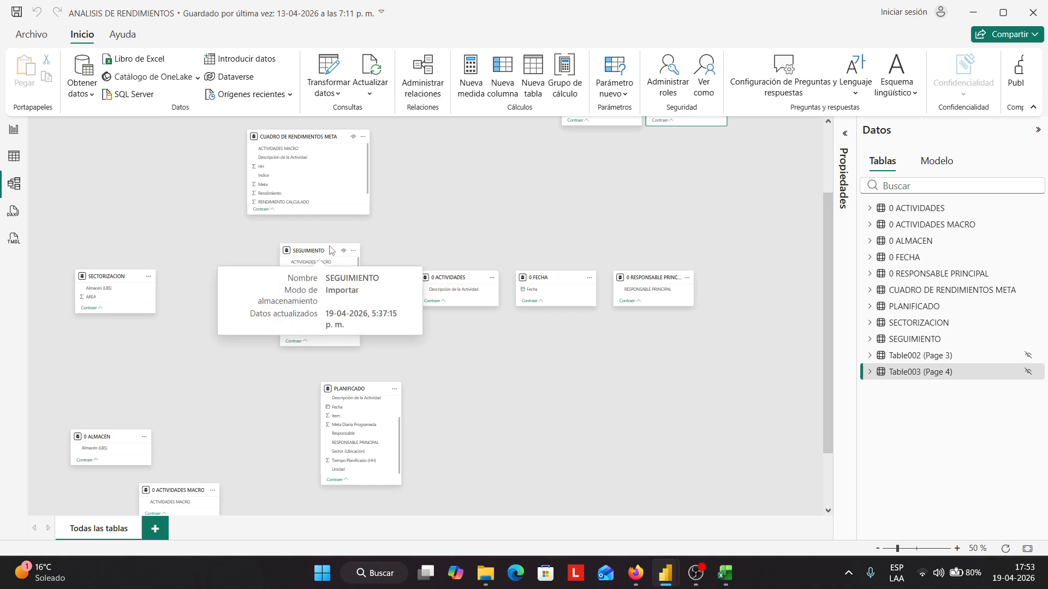
# Set SEGUIMIENTO aside and place PLANIFICADO directly below CUADRO DE RENDIMIENTOS META, widened to match it
pyautogui.moveTo(330, 251); pyautogui.dragTo(489, 343)
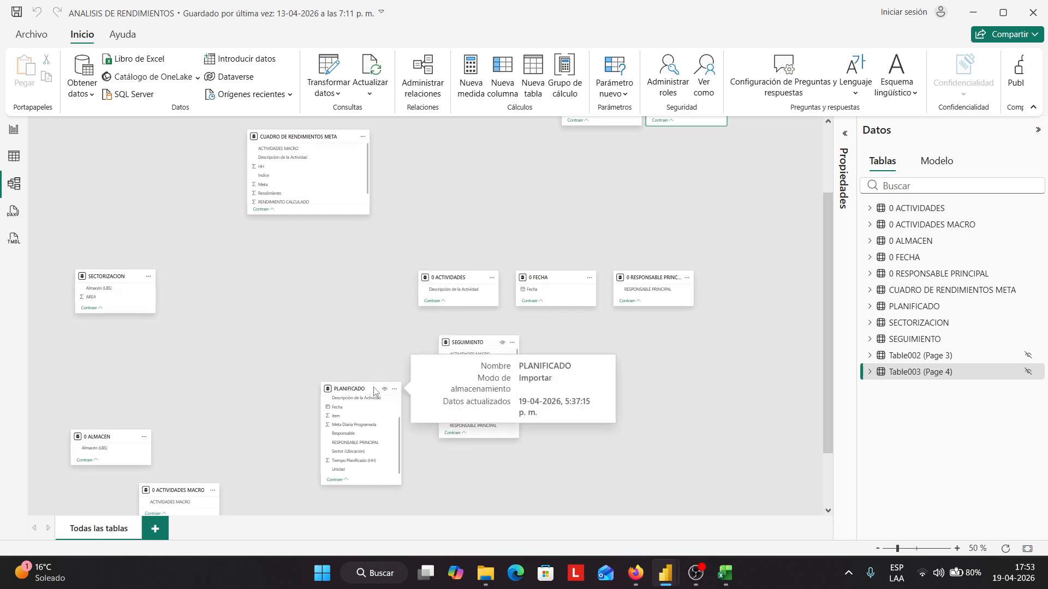
pyautogui.moveTo(376, 389); pyautogui.dragTo(299, 230)
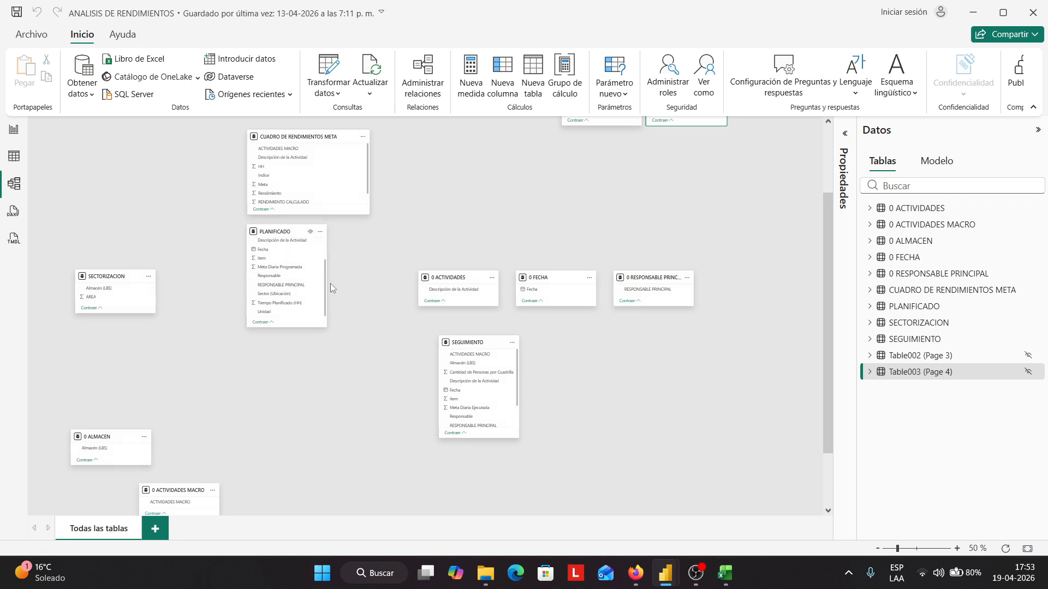
pyautogui.moveTo(326, 273); pyautogui.dragTo(371, 274)
pyautogui.click(333, 369)
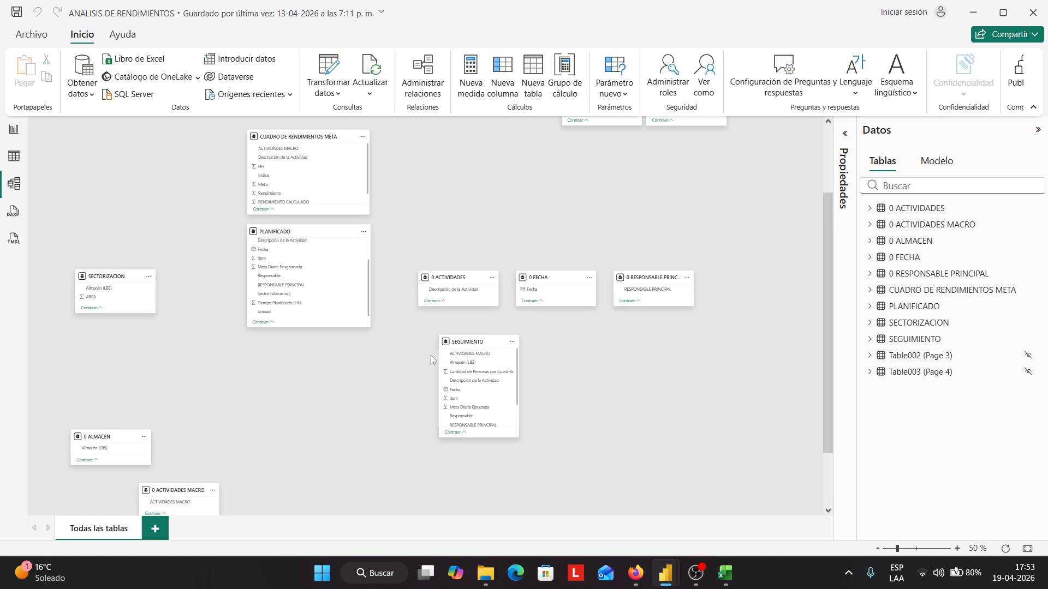
# Stack SEGUIMIENTO and SECTORIZACION below PLANIFICADO, aligned with it and widened to about the same width
pyautogui.moveTo(481, 345); pyautogui.dragTo(288, 351)
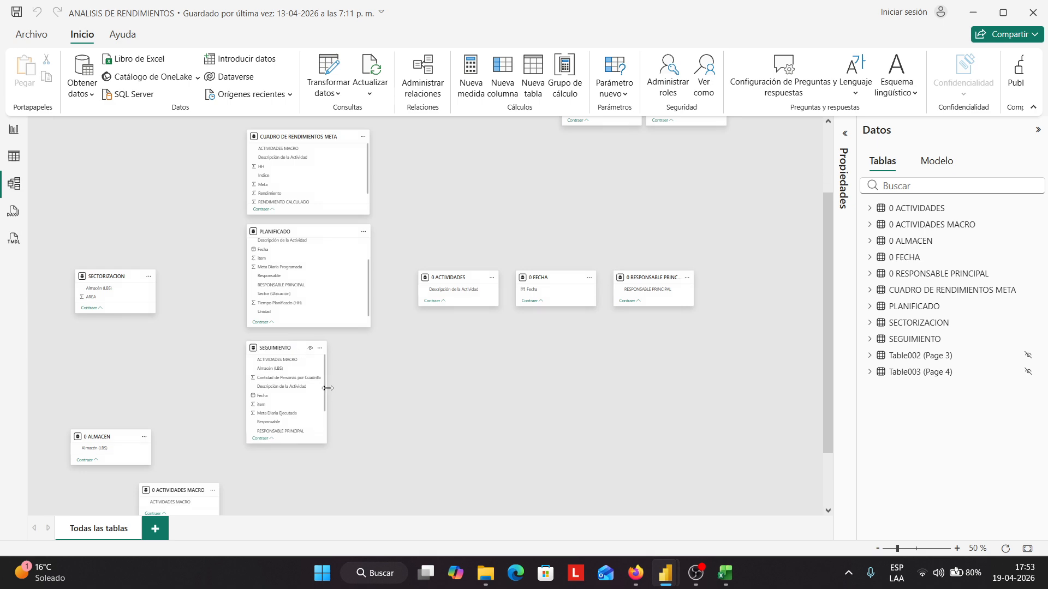
pyautogui.moveTo(328, 388); pyautogui.dragTo(372, 389)
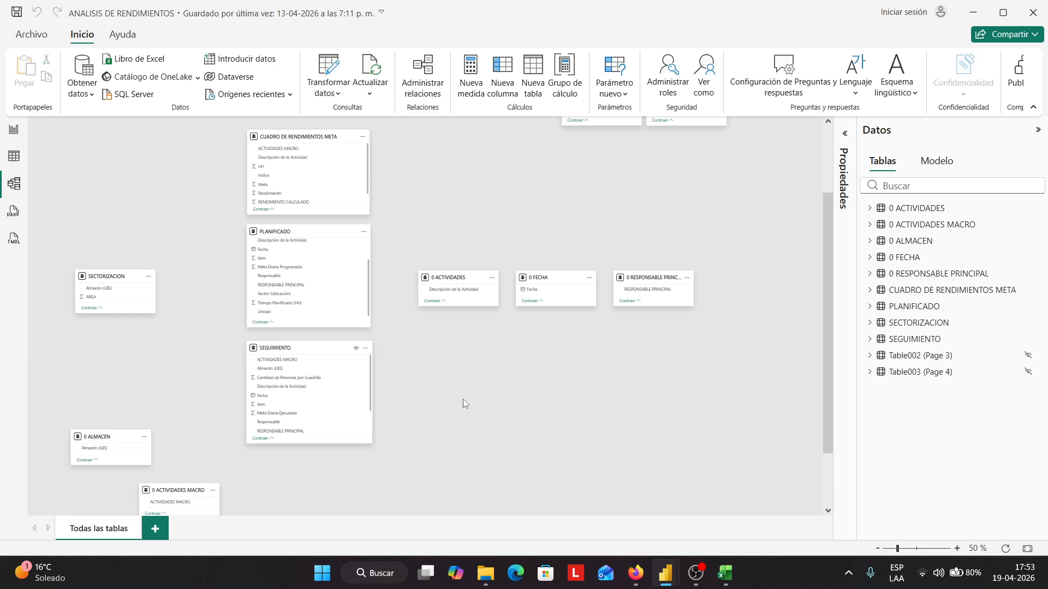
pyautogui.moveTo(119, 279)
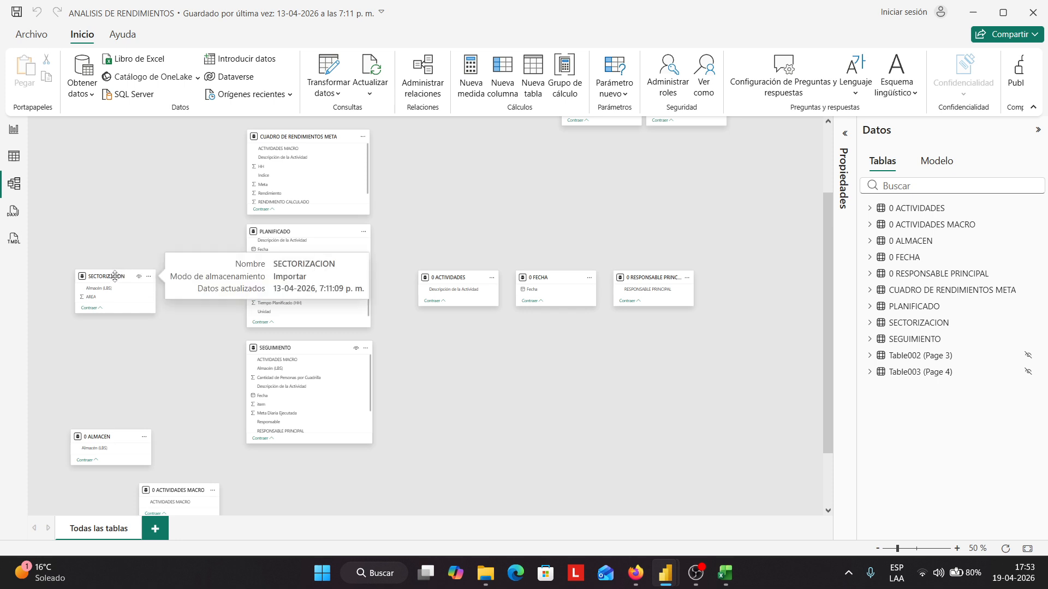
pyautogui.moveTo(115, 276); pyautogui.dragTo(371, 487)
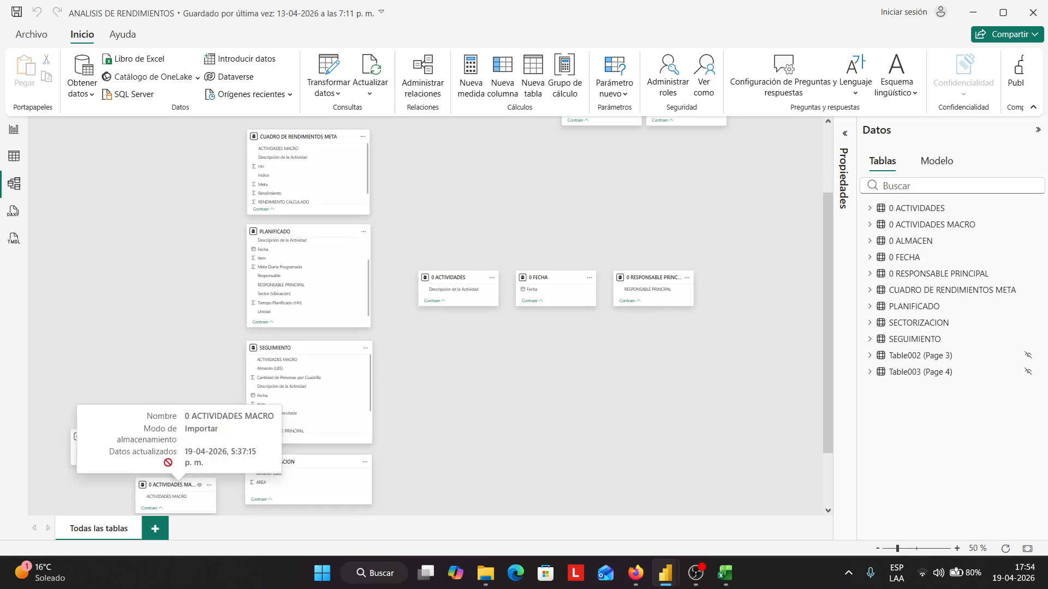
# Arrange 0 ACTIVIDADES MACRO, 0 ACTIVIDADES and 0 ALMACEN in a column to the left of the stacked tables, widening the first two
pyautogui.moveTo(177, 486); pyautogui.dragTo(195, 185)
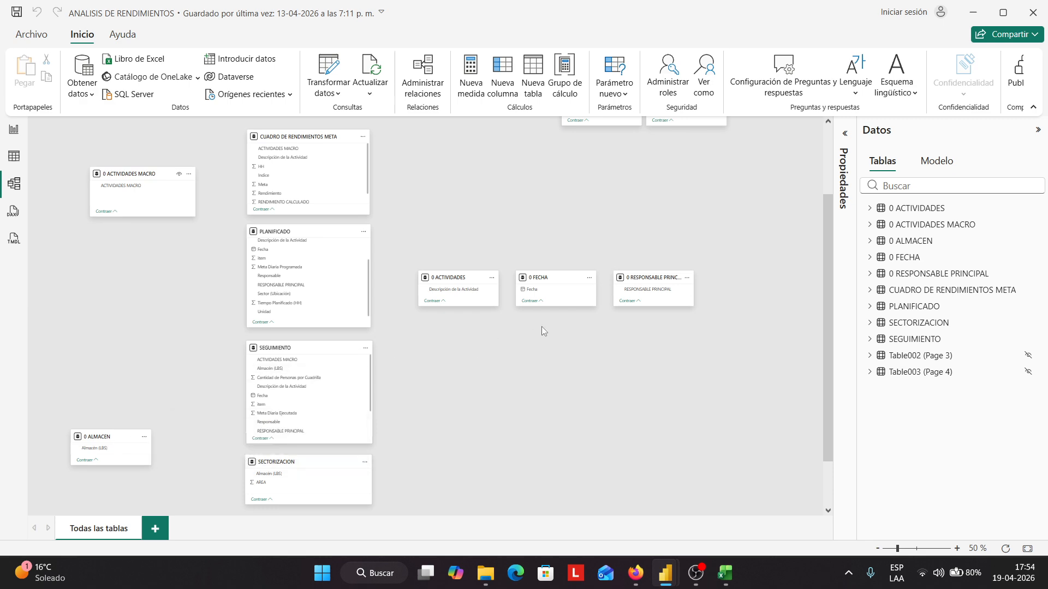
pyautogui.moveTo(466, 276); pyautogui.dragTo(195, 258)
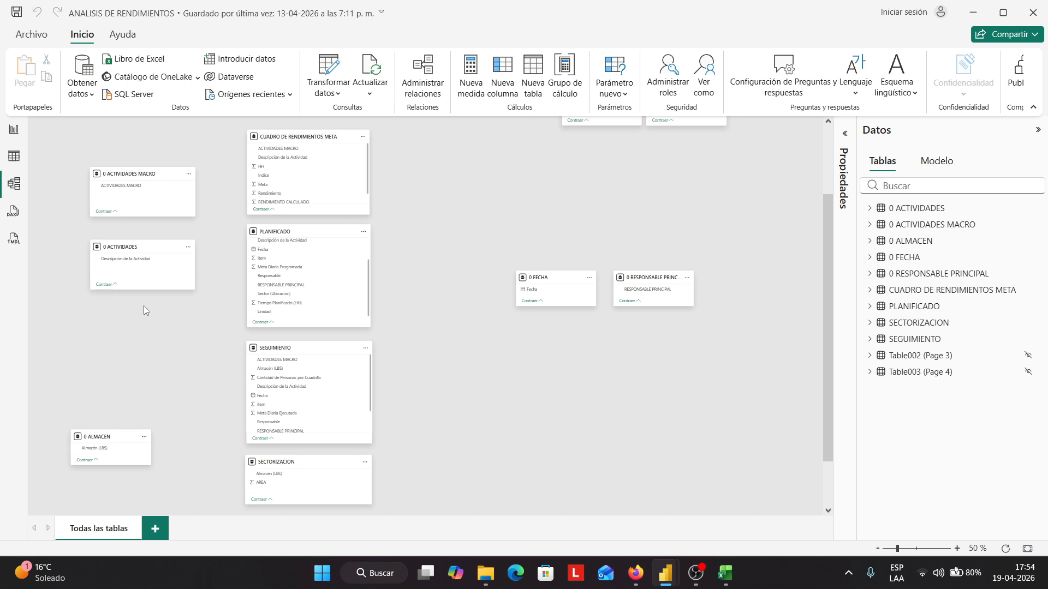
pyautogui.moveTo(149, 253); pyautogui.dragTo(148, 291)
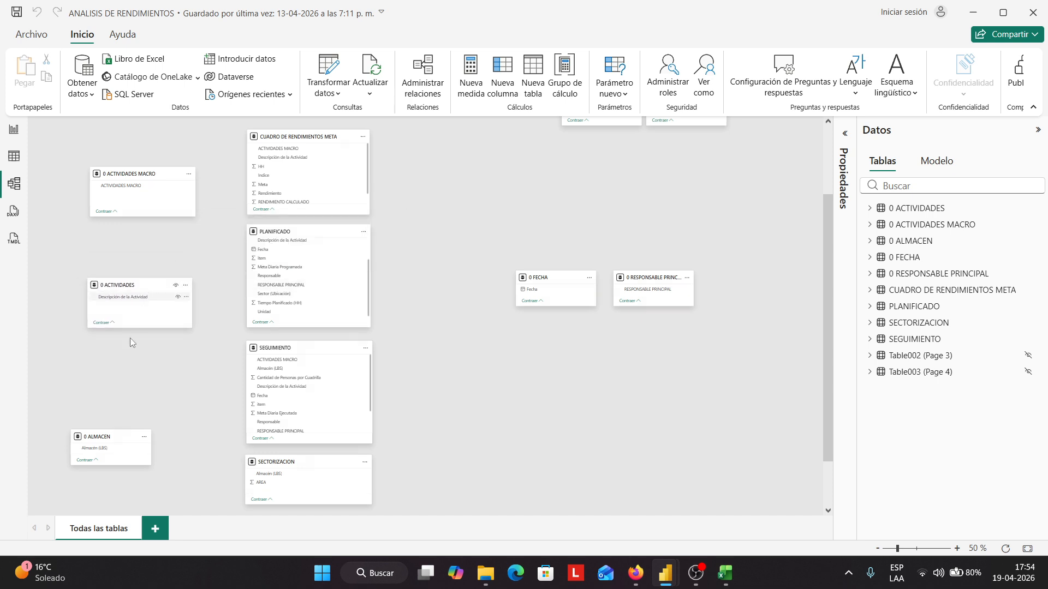
pyautogui.moveTo(115, 441); pyautogui.dragTo(140, 411)
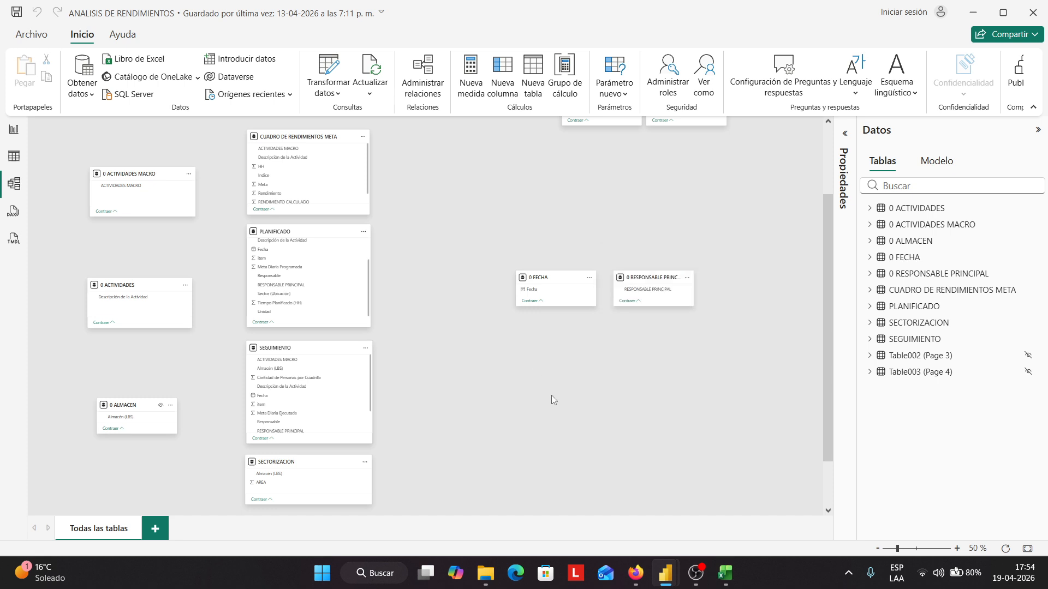
# Place 0 FECHA and 0 RESPONSABLE PRINCIPAL to the right of the central stack and fine-tune the positions of 0 ACTIVIDADES MACRO and 0 FECHA
pyautogui.moveTo(567, 280); pyautogui.dragTo(484, 193)
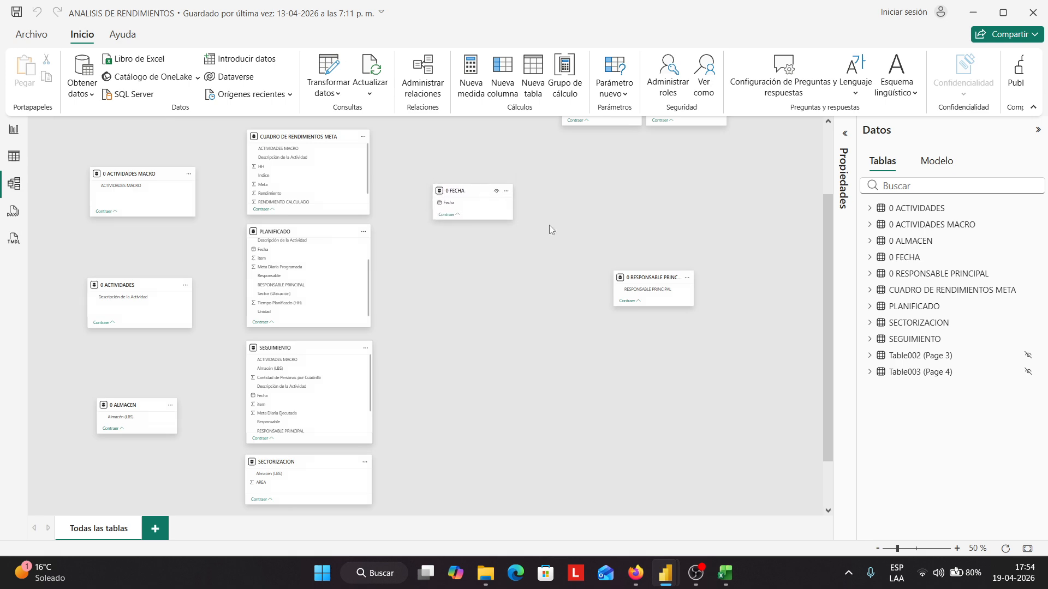
pyautogui.moveTo(653, 271); pyautogui.dragTo(463, 382)
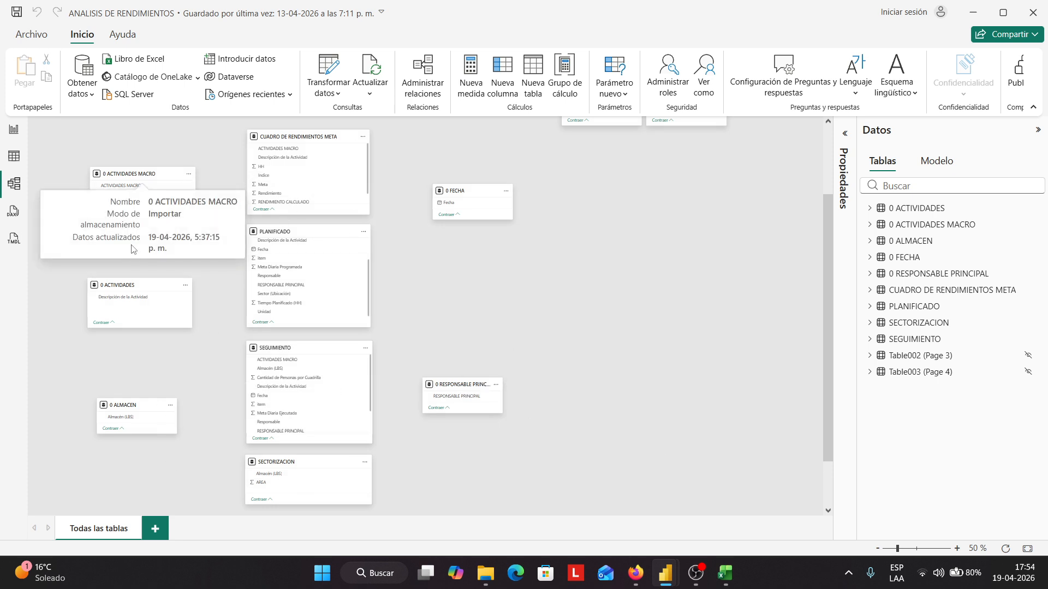
pyautogui.moveTo(164, 175); pyautogui.dragTo(162, 192)
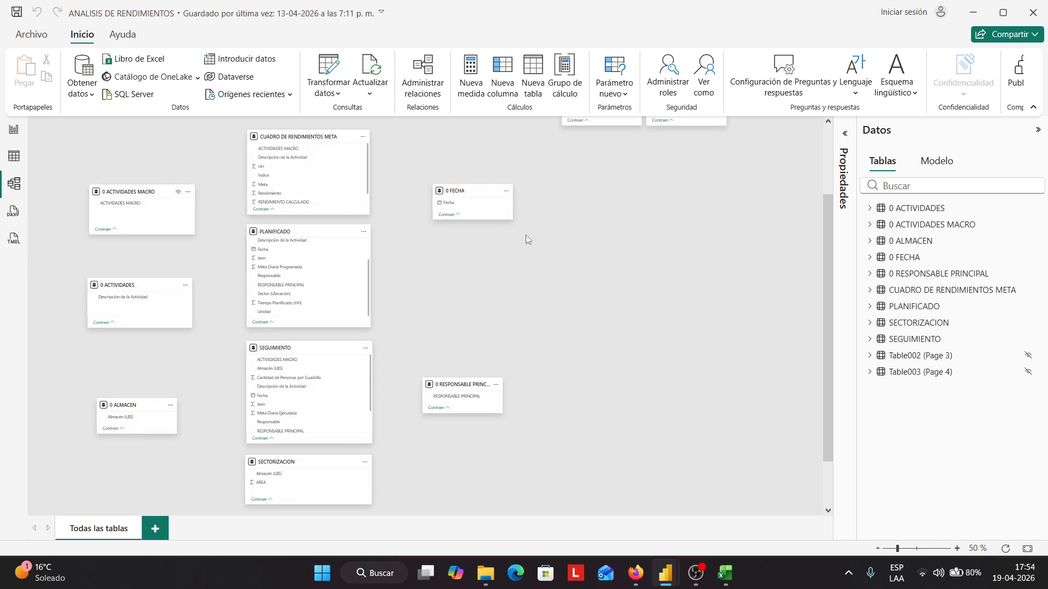
pyautogui.moveTo(181, 197)
pyautogui.mouseDown()
pyautogui.moveTo(173, 156)
pyautogui.moveTo(175, 191)
pyautogui.mouseUp()
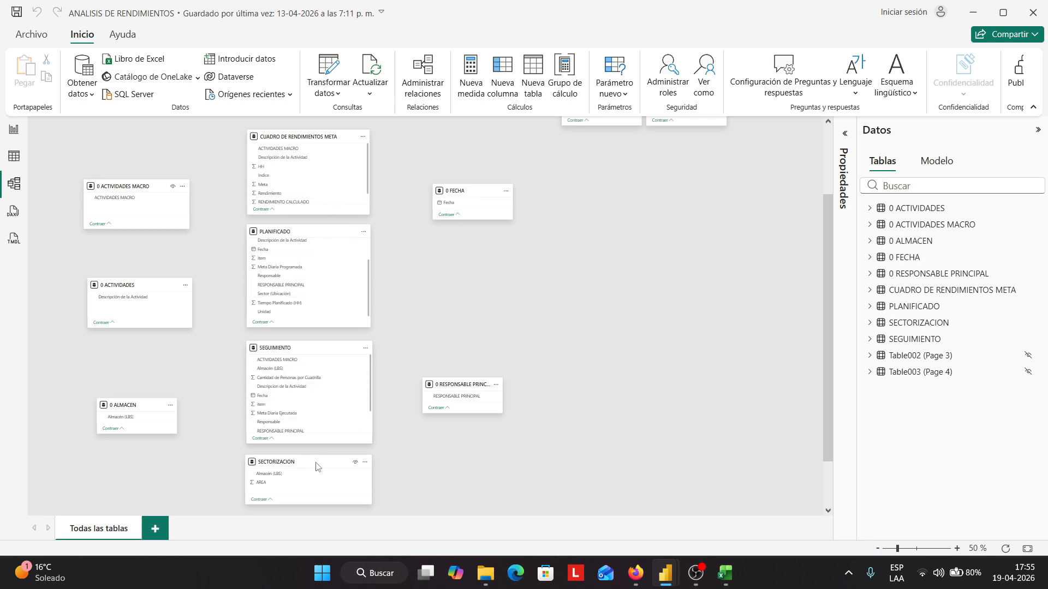
pyautogui.moveTo(473, 192)
pyautogui.moveTo(473, 193); pyautogui.dragTo(472, 202)
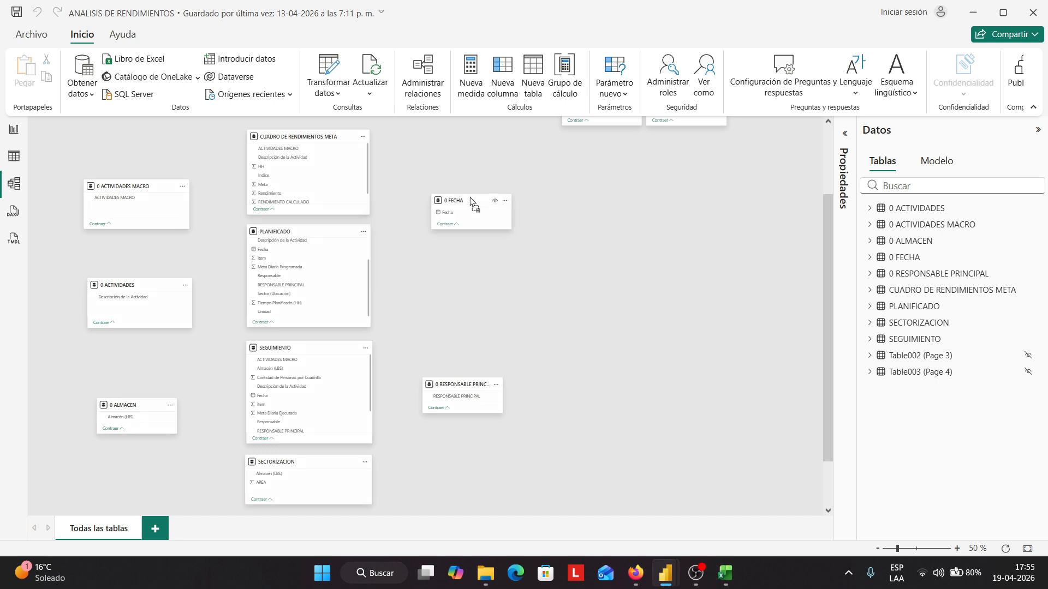
# Create an active one-to-many, single-direction relationship from 0 ACTIVIDADES MACRO to CUADRO DE RENDIMIENTOS META on ACTIVIDADES MACRO, and check its line
pyautogui.moveTo(118, 193)
pyautogui.scroll(2, 129, 206)
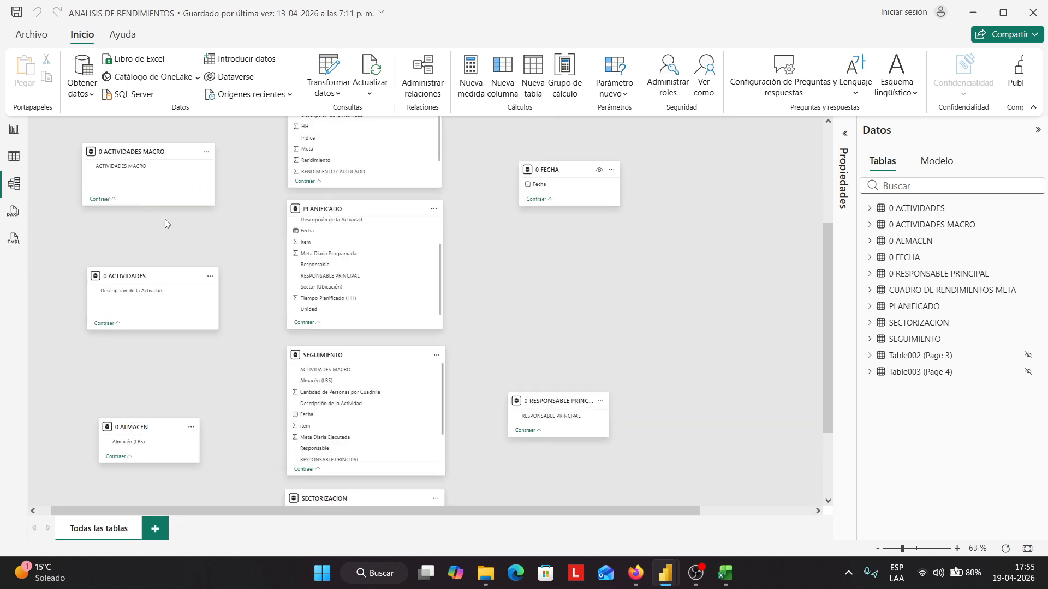
pyautogui.scroll(1, 165, 219)
pyautogui.scroll(1, 165, 219)
pyautogui.scroll(4, 164, 219)
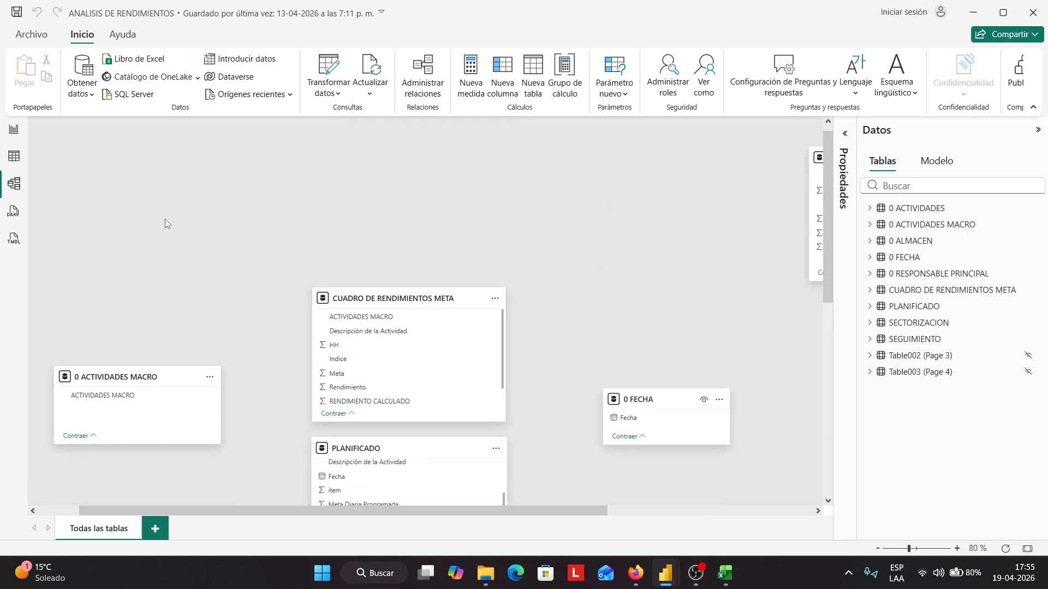
pyautogui.scroll(-2, 165, 219)
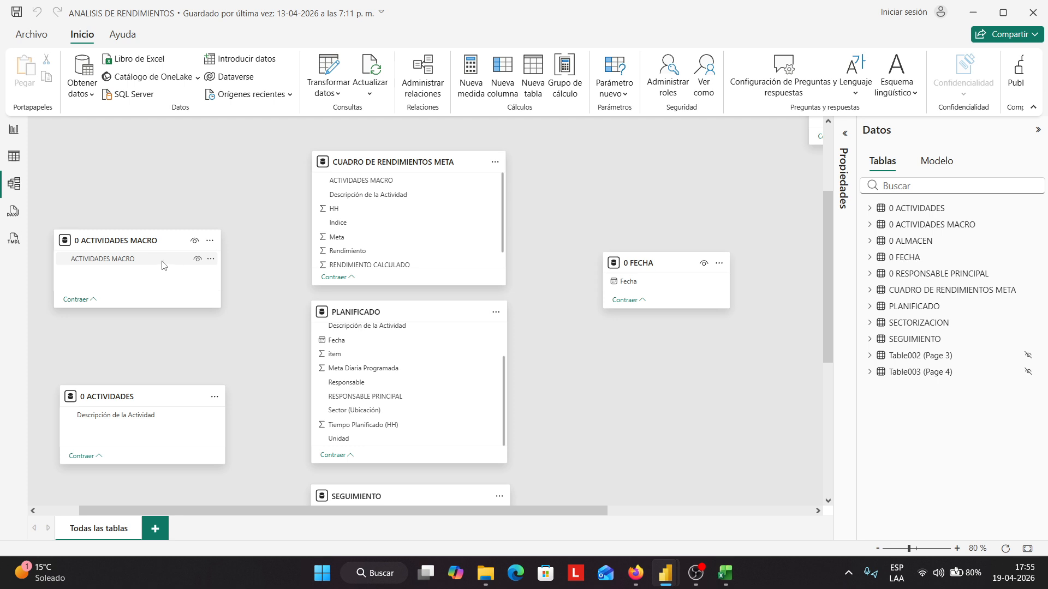
pyautogui.moveTo(116, 262); pyautogui.dragTo(371, 184)
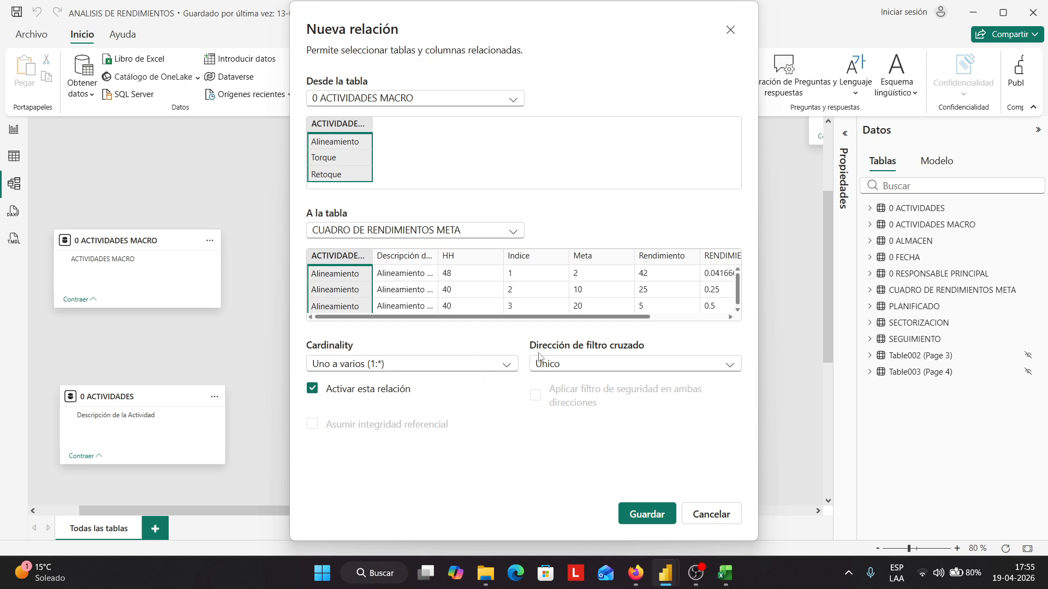
pyautogui.hotkey('alt', 'Tab')
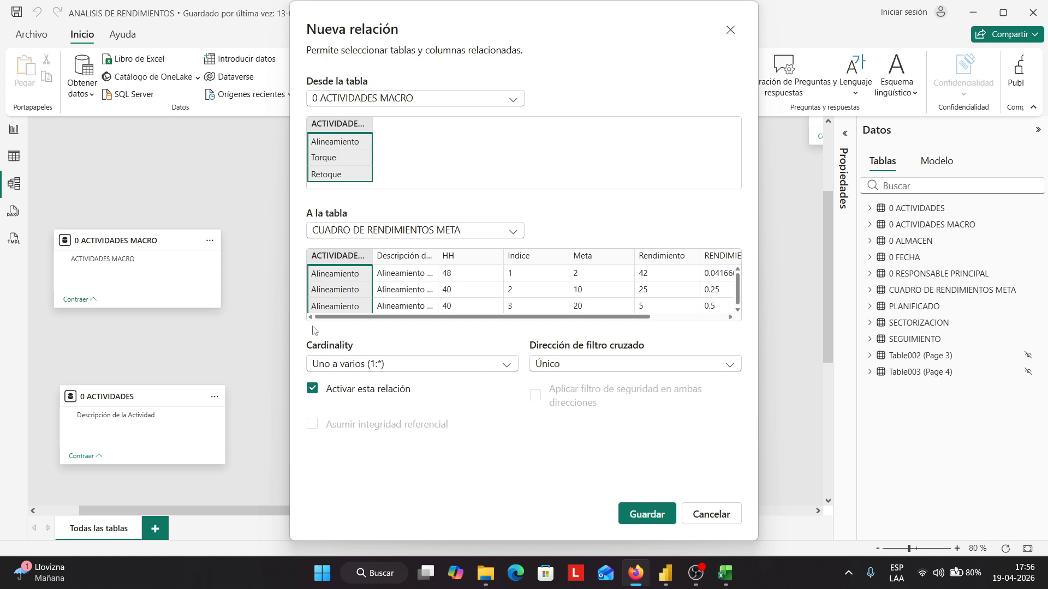
pyautogui.moveTo(523, 22); pyautogui.dragTo(648, 22)
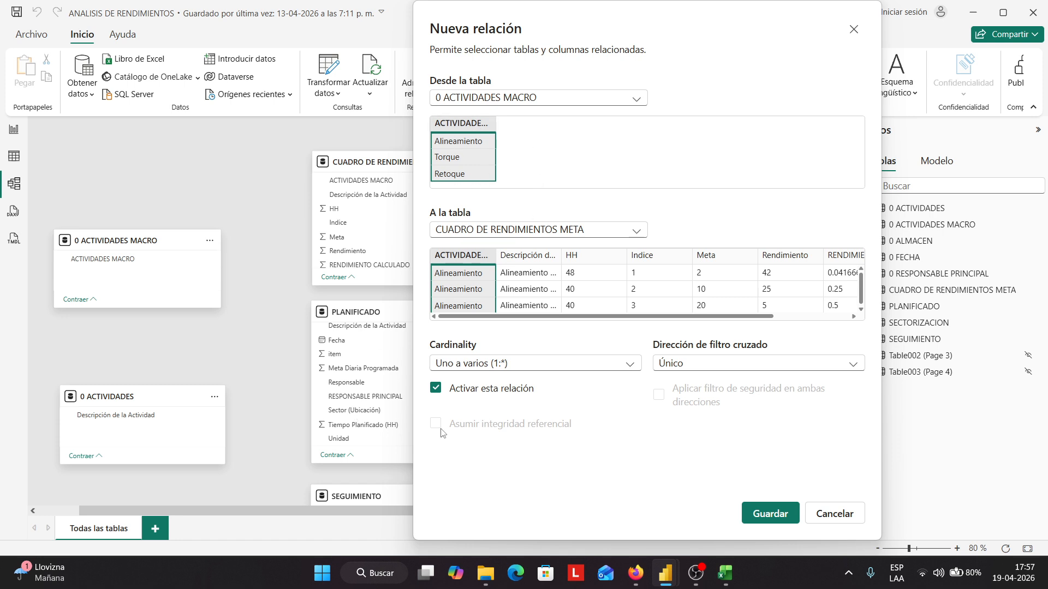
pyautogui.click(761, 513)
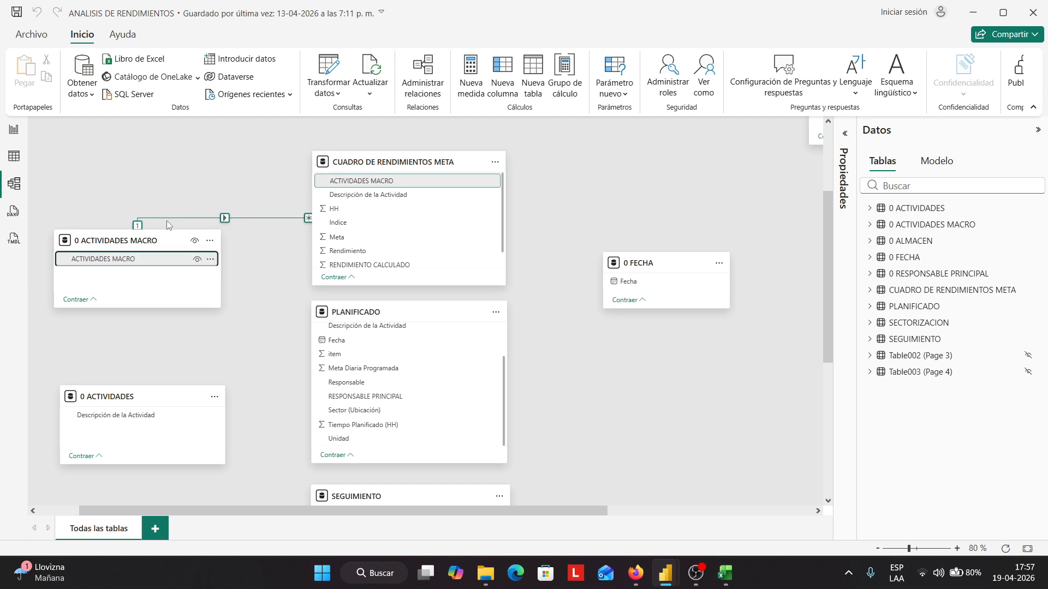
pyautogui.click(232, 220)
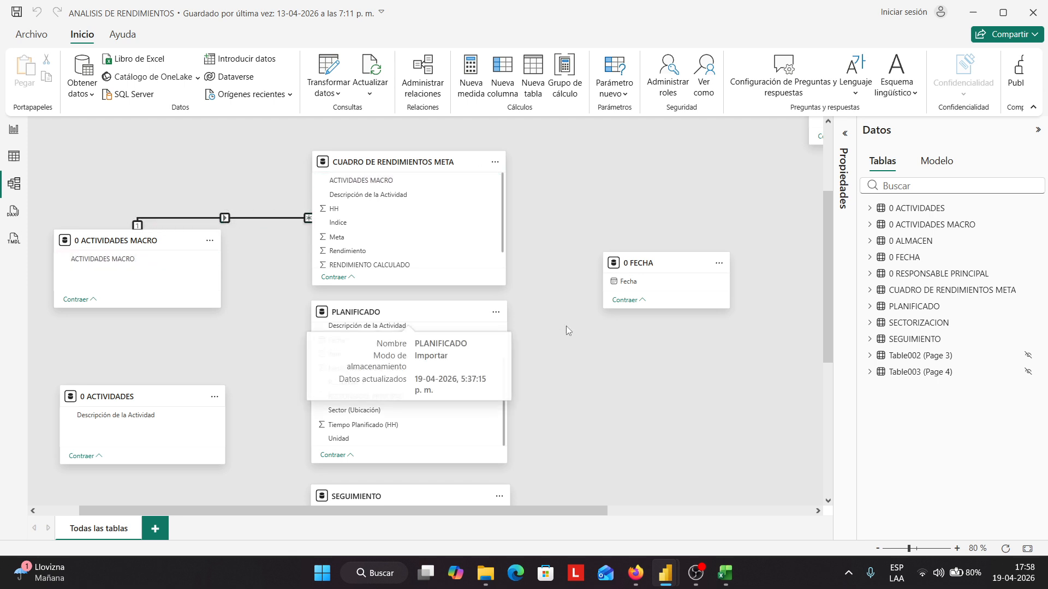
pyautogui.click(585, 356)
# Create an active one-to-many, single-direction relationship from 0 ACTIVIDADES MACRO to PLANIFICADO on the ACTIVIDADES MACRO column
pyautogui.moveTo(458, 310)
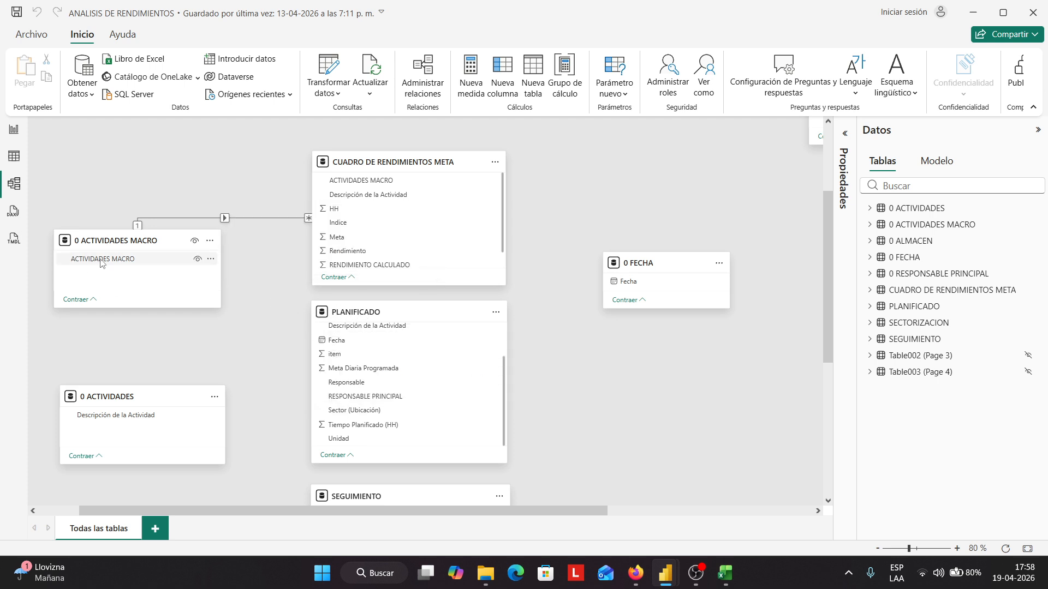
pyautogui.moveTo(101, 263); pyautogui.dragTo(376, 398)
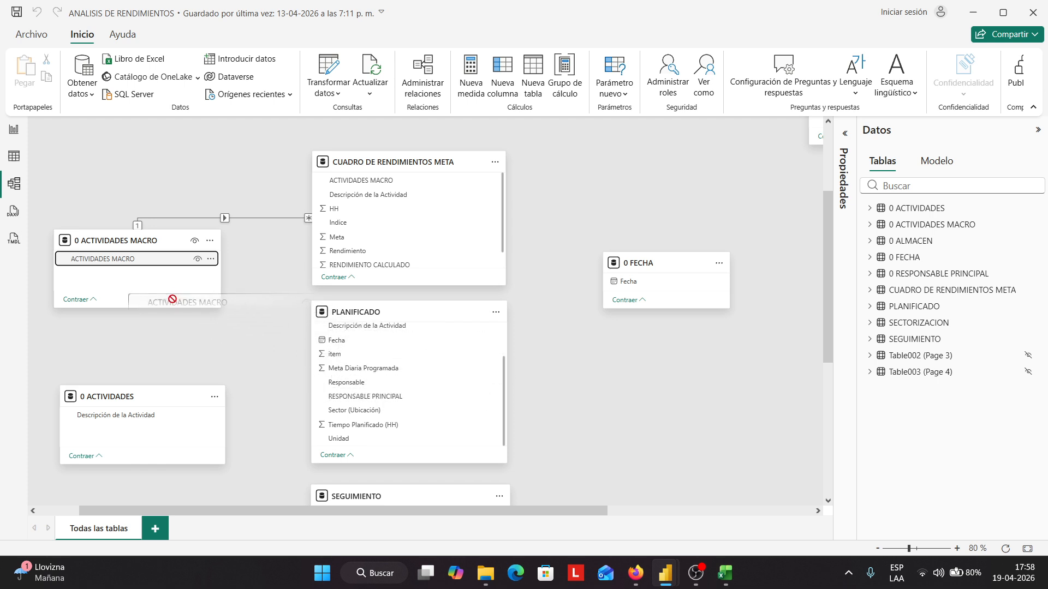
pyautogui.click(350, 456)
pyautogui.click(338, 352)
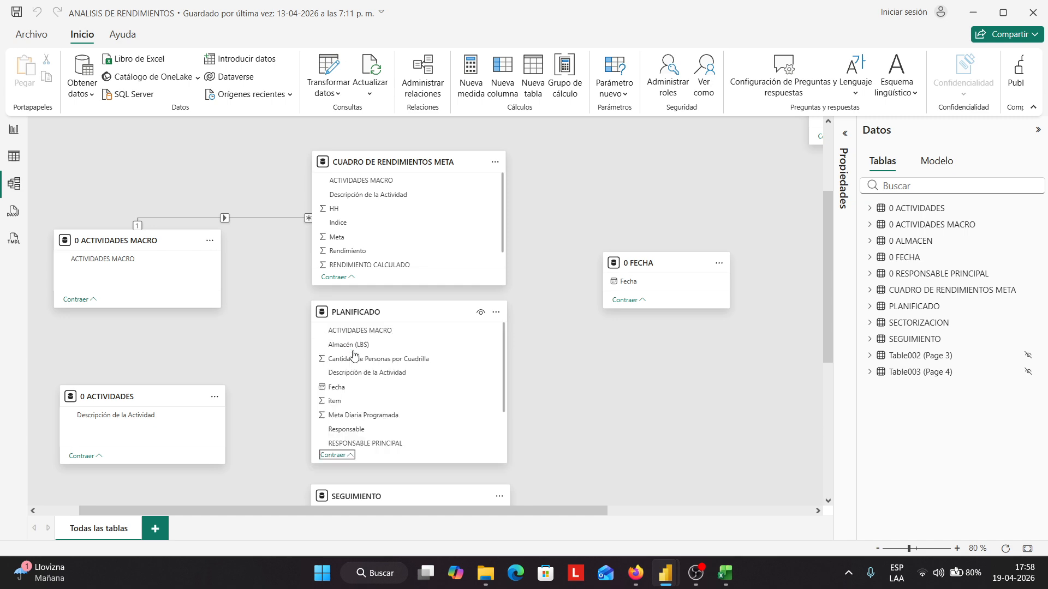
pyautogui.scroll(-3, 447, 411)
pyautogui.scroll(-3, 448, 411)
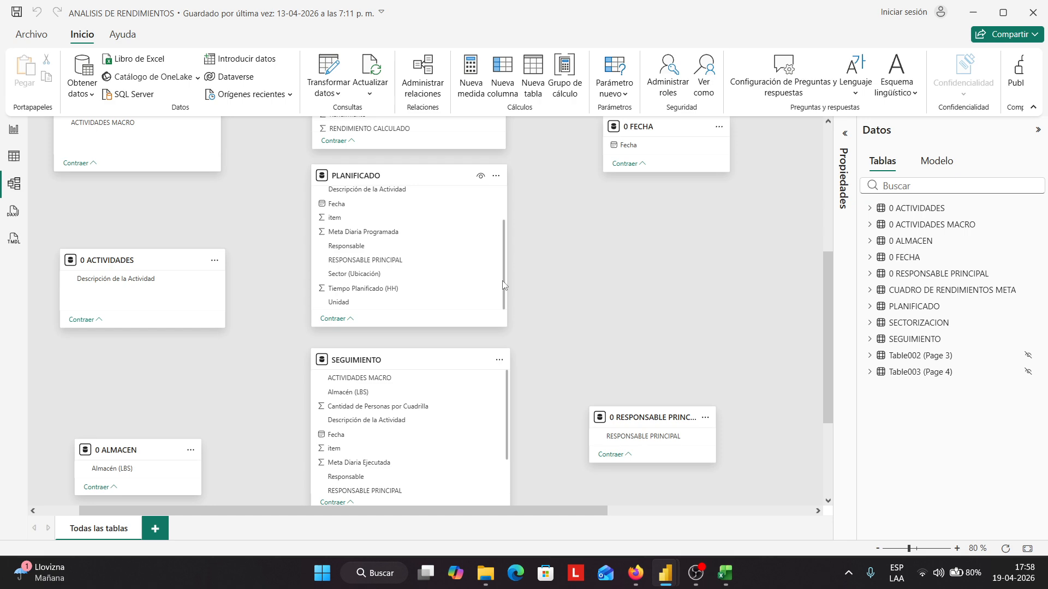
pyautogui.scroll(5, 503, 285)
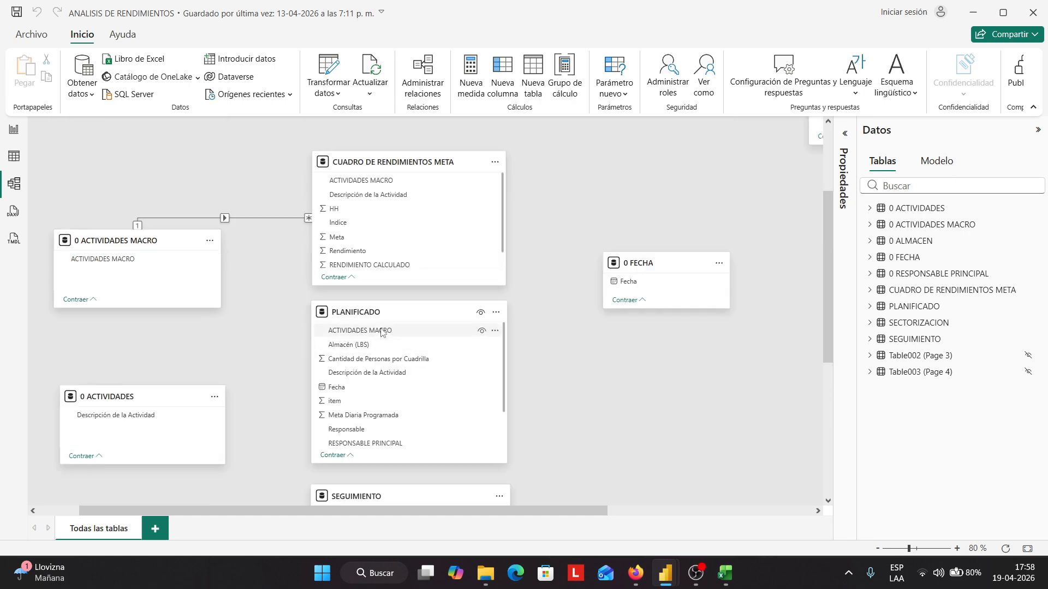
pyautogui.moveTo(114, 262); pyautogui.dragTo(374, 334)
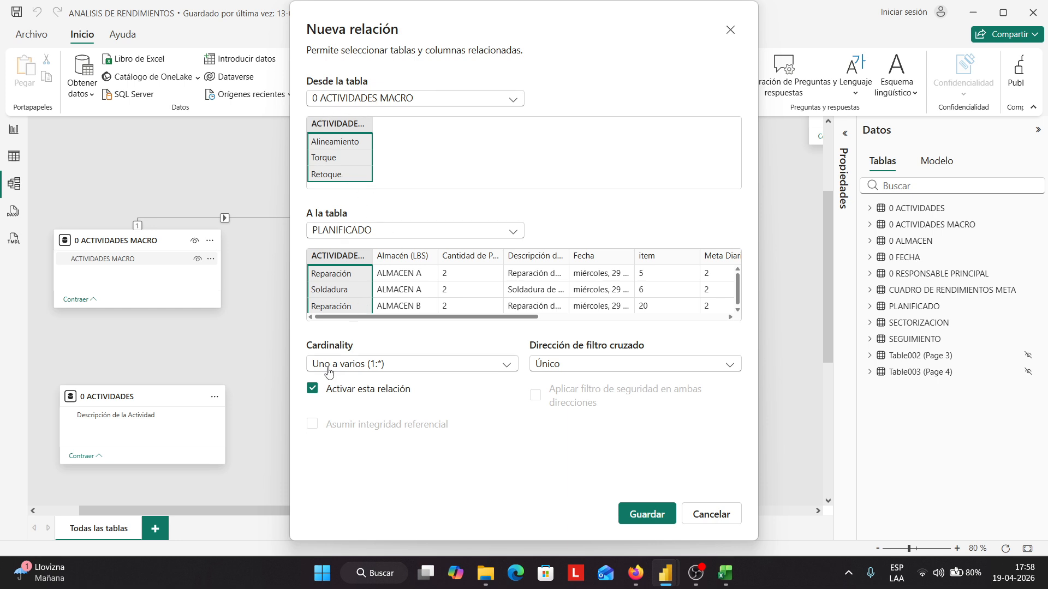
pyautogui.click(626, 514)
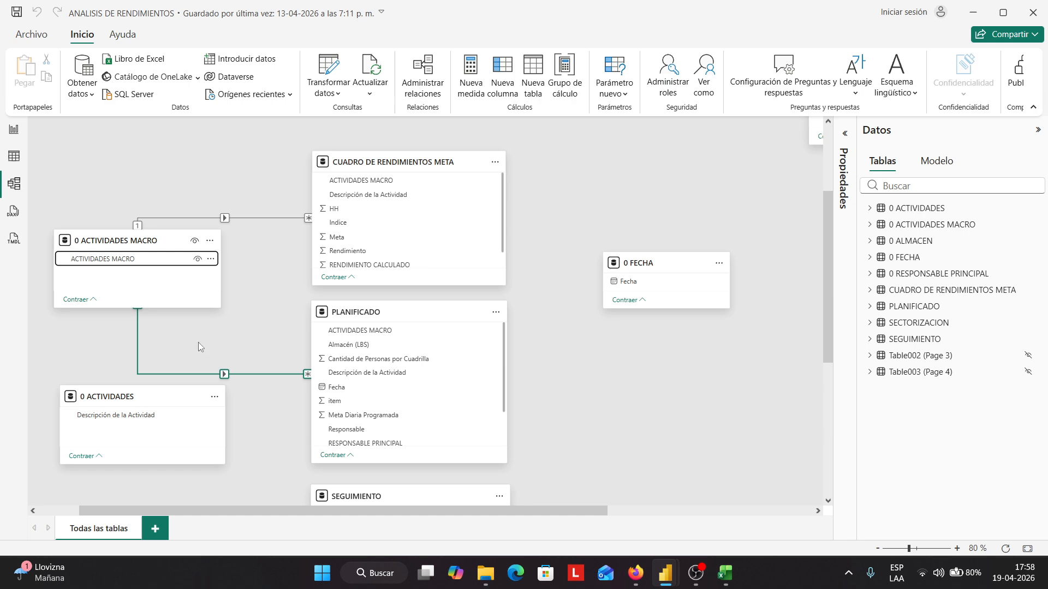
# Create an active one-to-many, single-direction relationship from 0 ACTIVIDADES MACRO to SEGUIMIENTO on the ACTIVIDADES MACRO column
pyautogui.scroll(-3, 198, 343)
pyautogui.scroll(2, 262, 355)
pyautogui.scroll(-2, 306, 360)
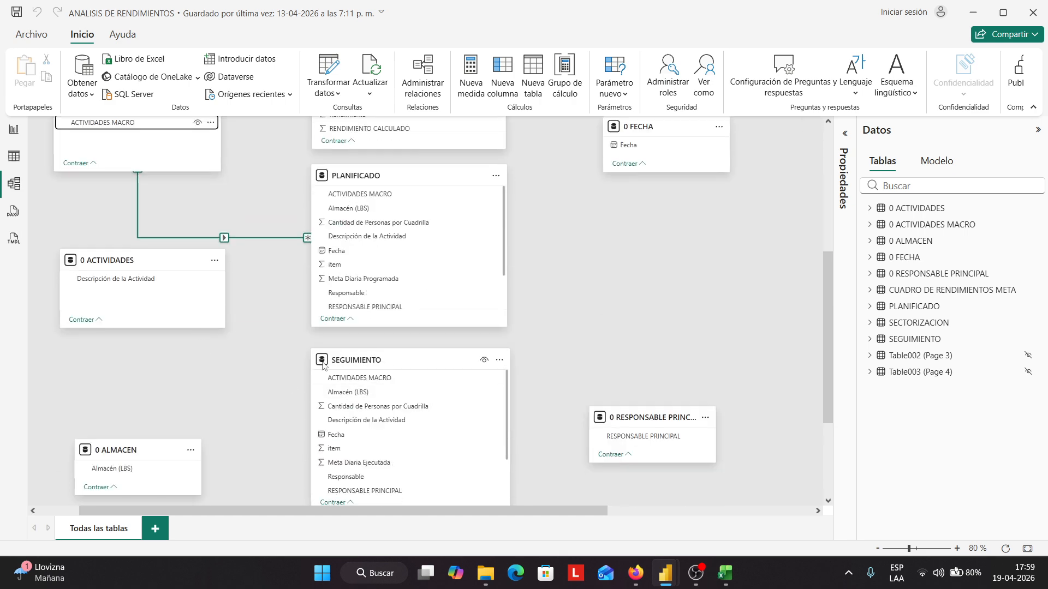
pyautogui.scroll(3, 243, 321)
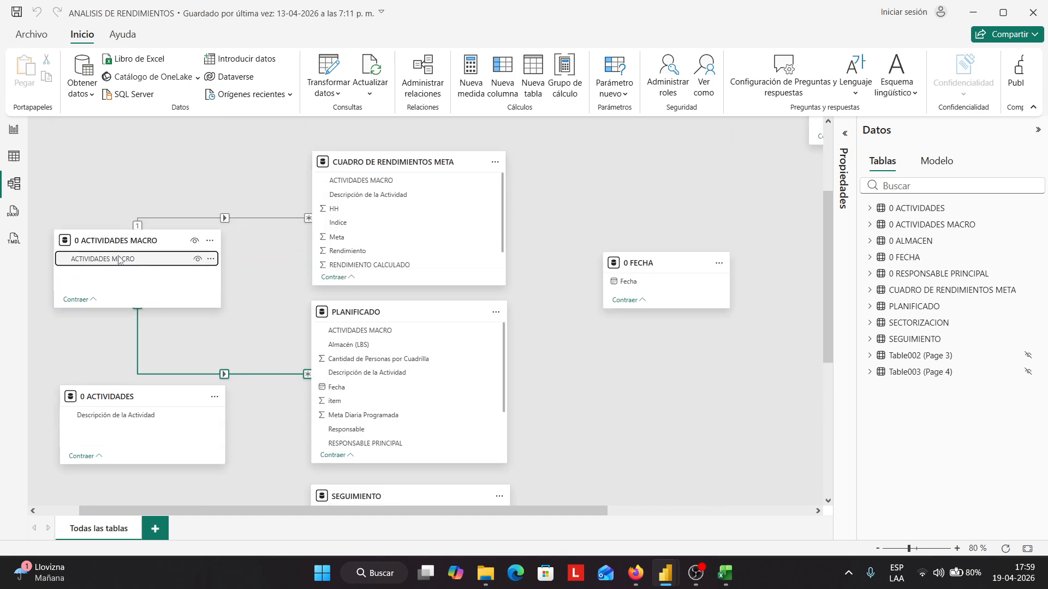
pyautogui.moveTo(119, 260); pyautogui.dragTo(380, 218)
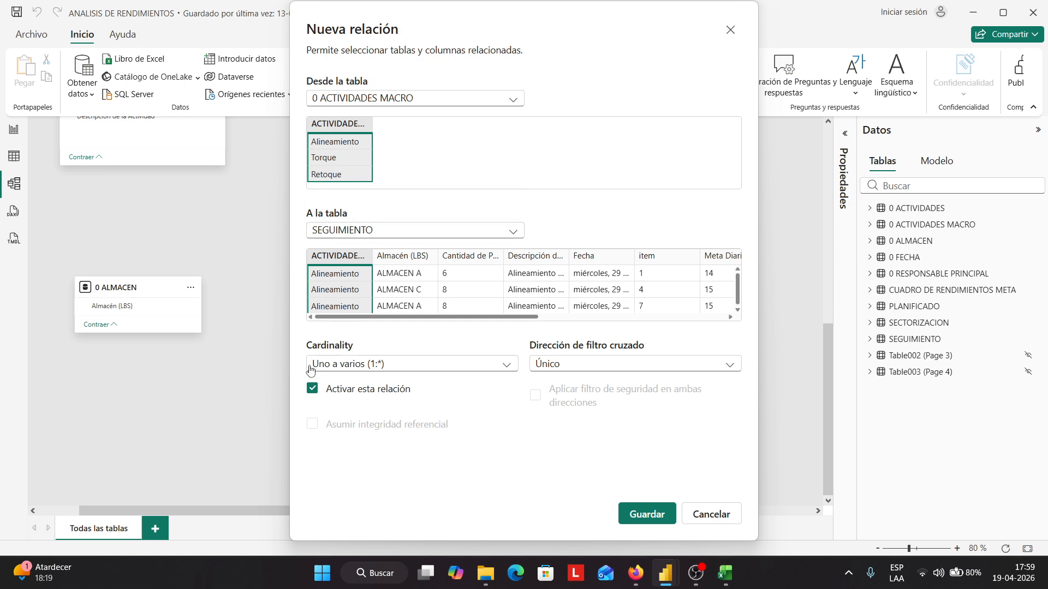
pyautogui.click(647, 515)
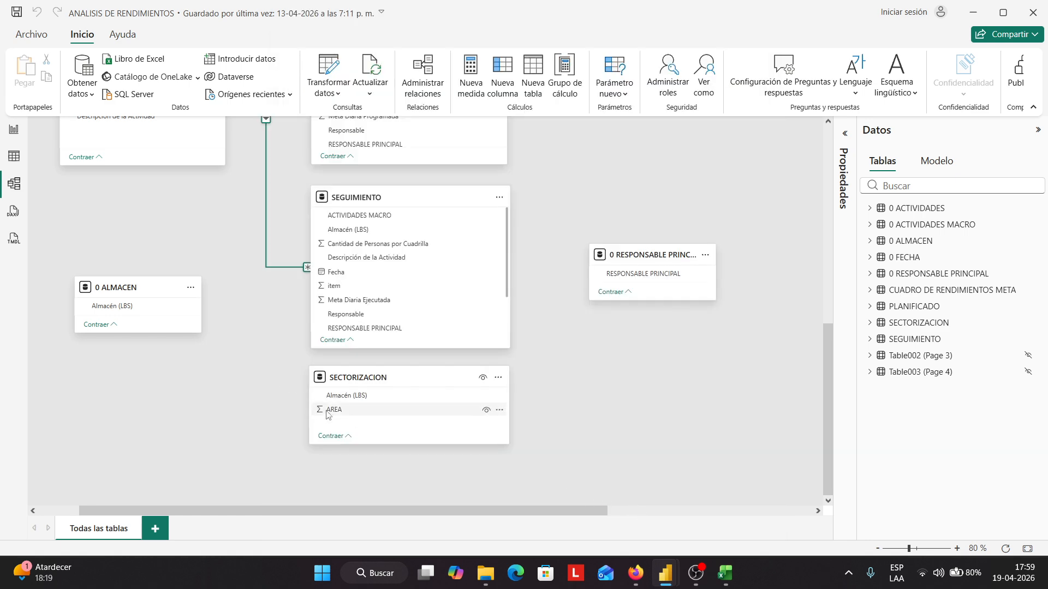
# Review the relationship lines from 0 ACTIVIDADES MACRO to the central tables and check the columns of SECTORIZACION
pyautogui.click(349, 437)
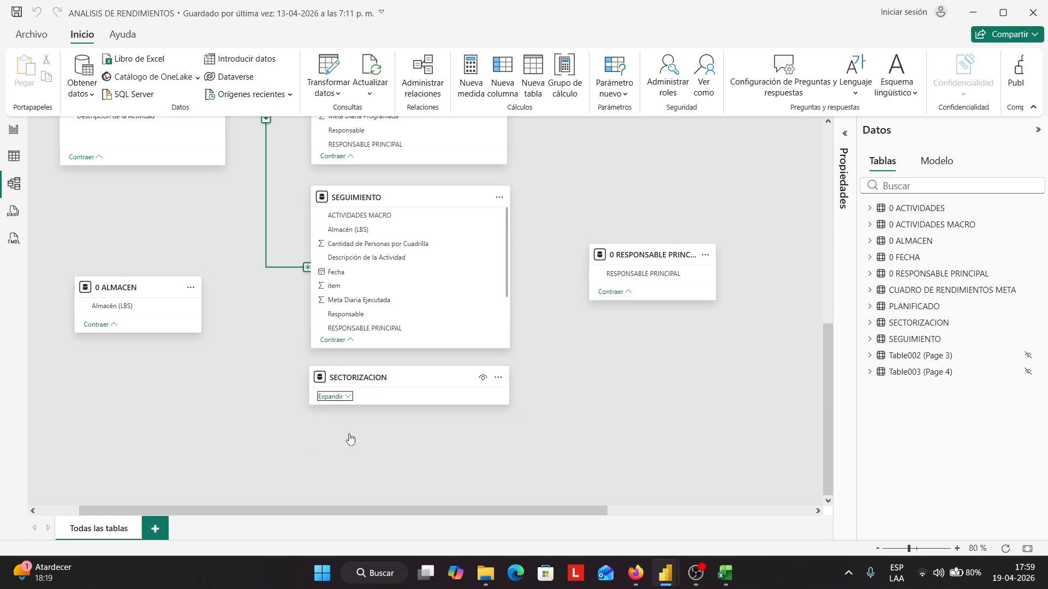
pyautogui.click(352, 394)
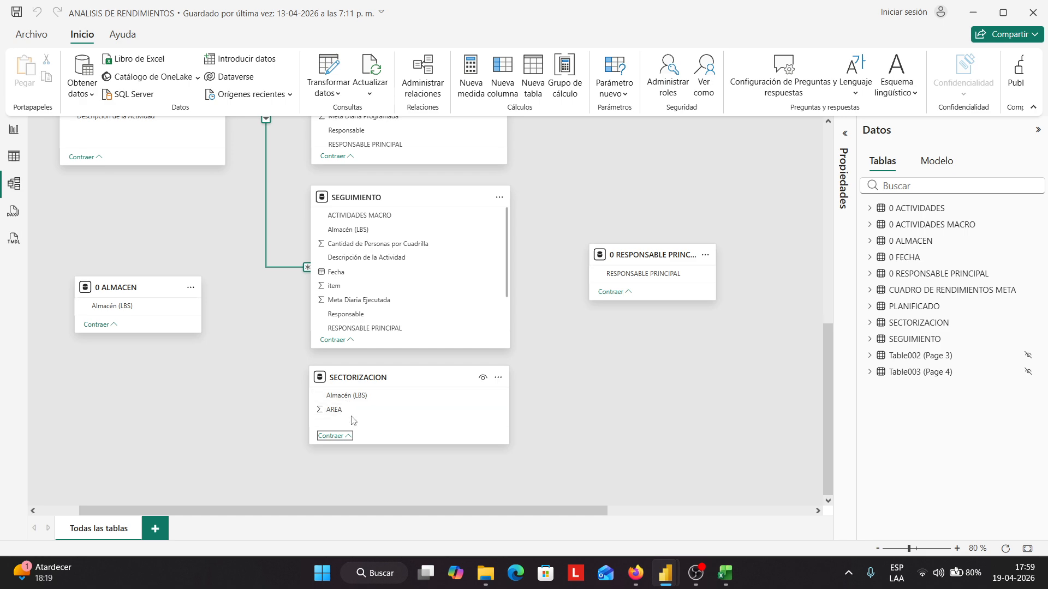
pyautogui.scroll(3, 353, 431)
pyautogui.scroll(3, 354, 434)
pyautogui.scroll(3, 355, 434)
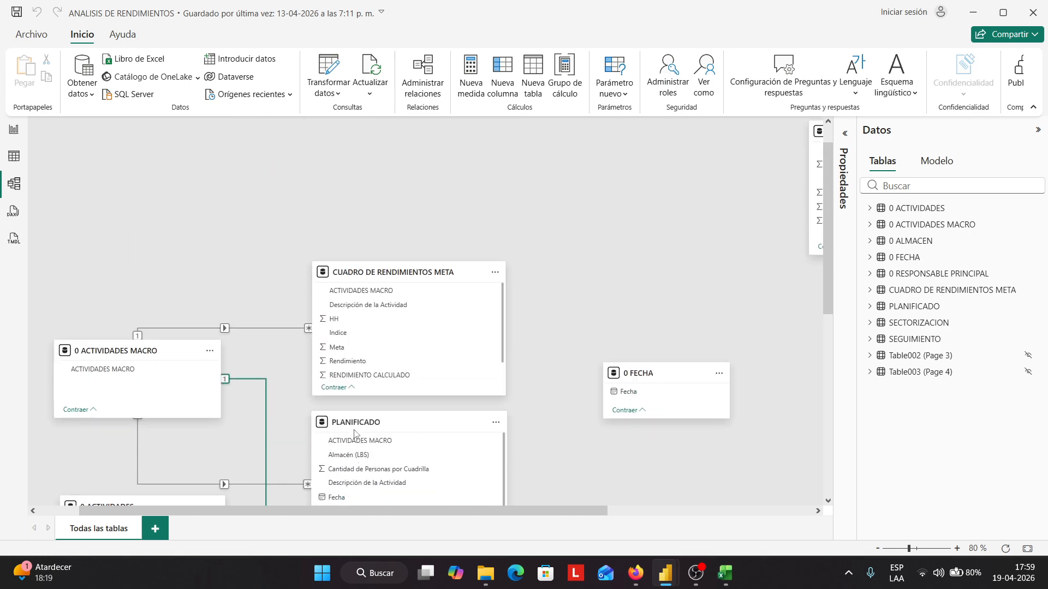
pyautogui.scroll(-3, 355, 434)
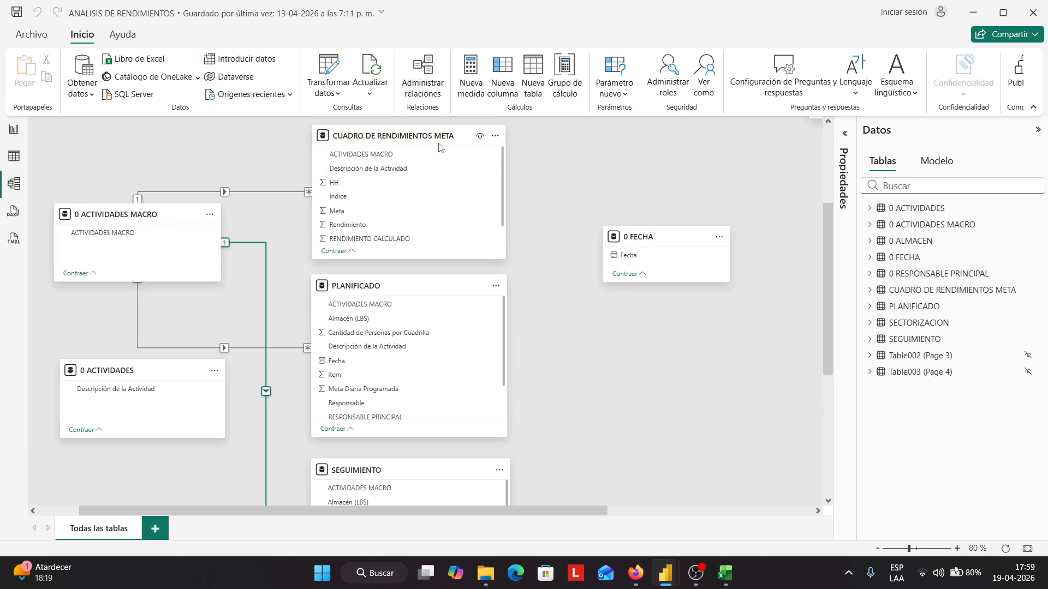
pyautogui.scroll(-2, 503, 409)
pyautogui.scroll(-6, 522, 405)
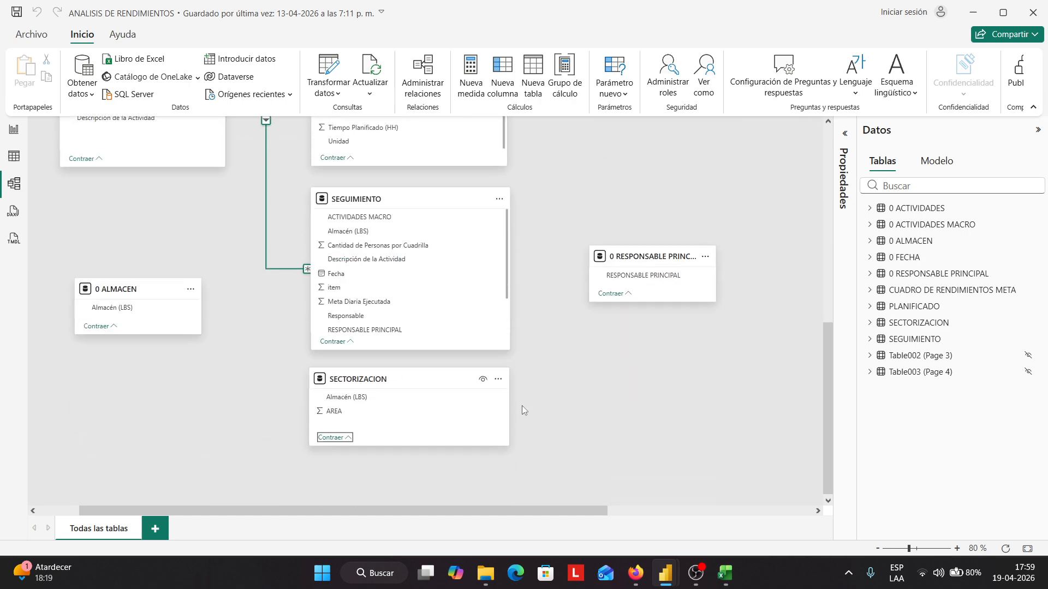
pyautogui.scroll(3, 521, 405)
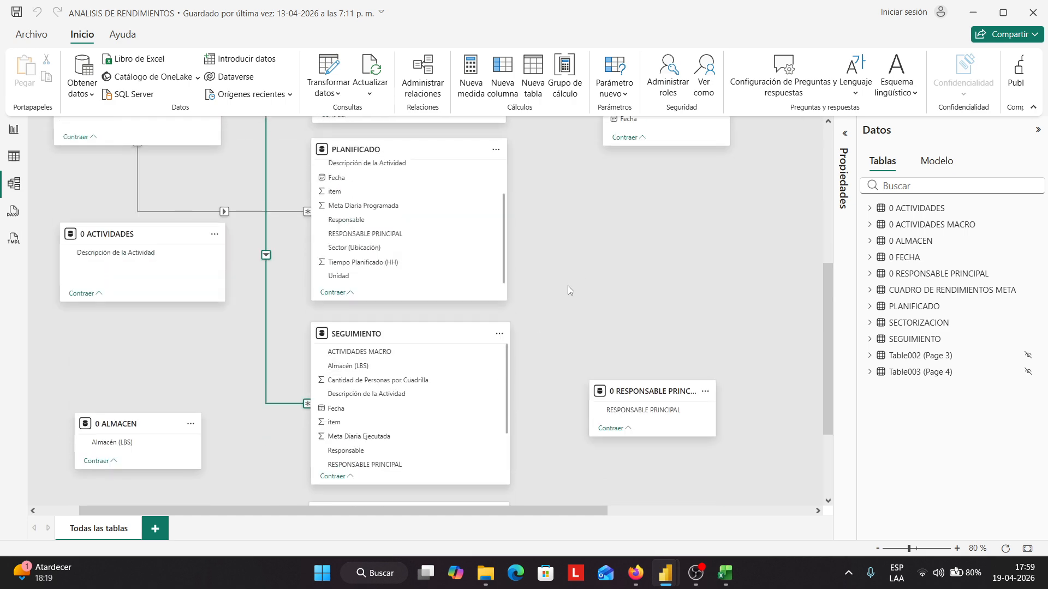
pyautogui.scroll(-4, 568, 286)
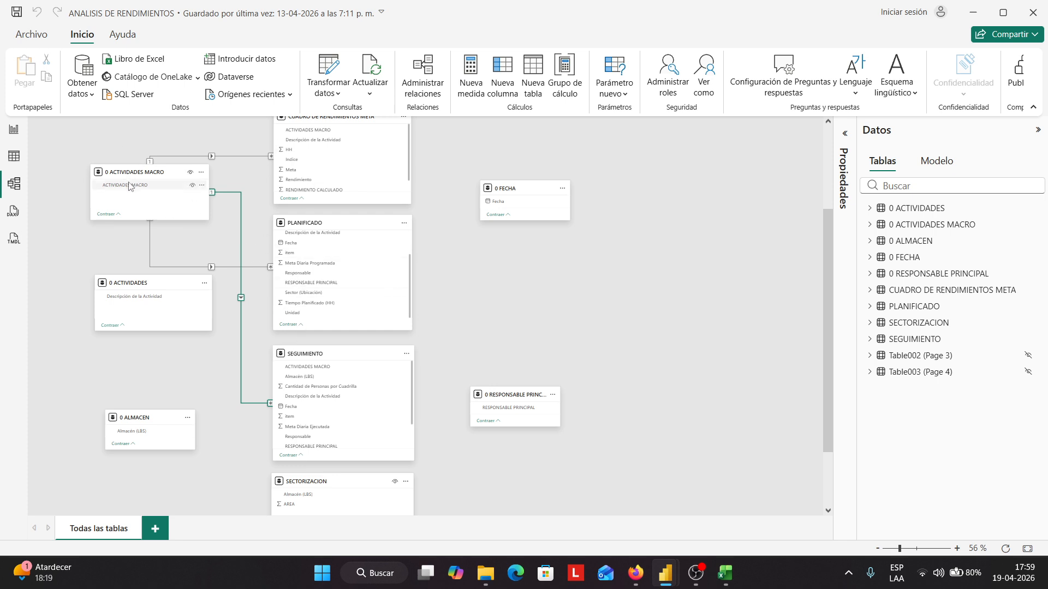
# Move the 0 ACTIVIDADES table slightly down so it lines up beneath 0 ACTIVIDADES MACRO
pyautogui.moveTo(168, 290)
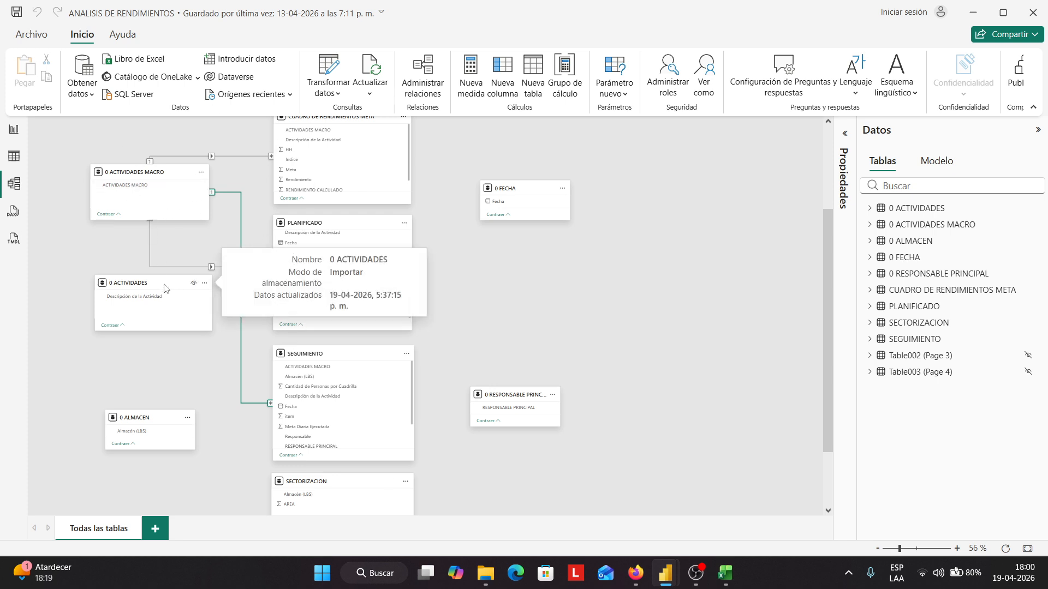
pyautogui.moveTo(165, 288); pyautogui.dragTo(161, 305)
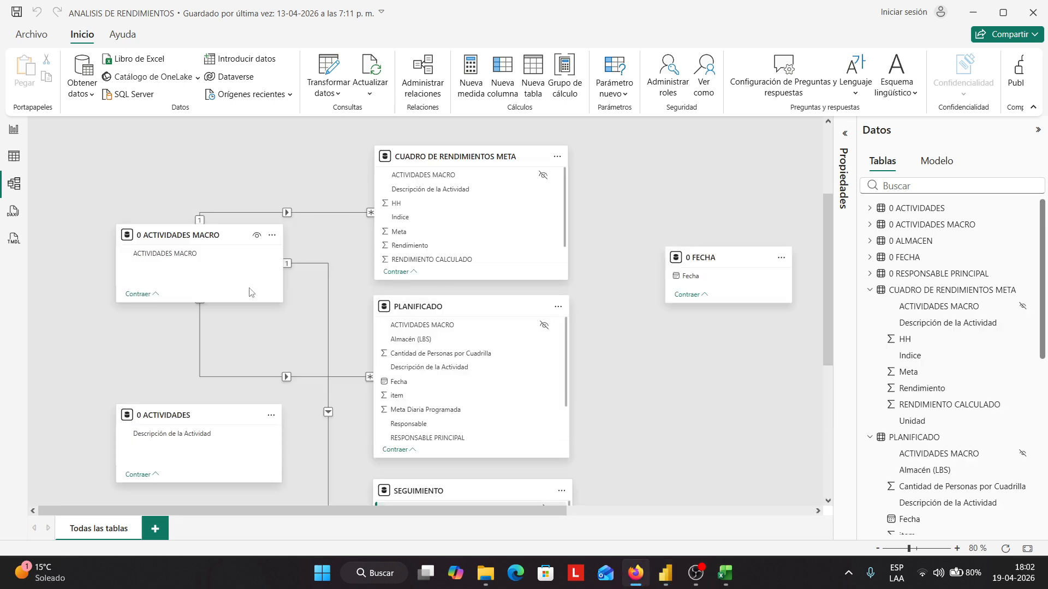
# Try to create a one-to-many relationship from 0 ACTIVIDADES to CUADRO DE RENDIMIENTOS META on Descripción de la Actividad
pyautogui.click(183, 435)
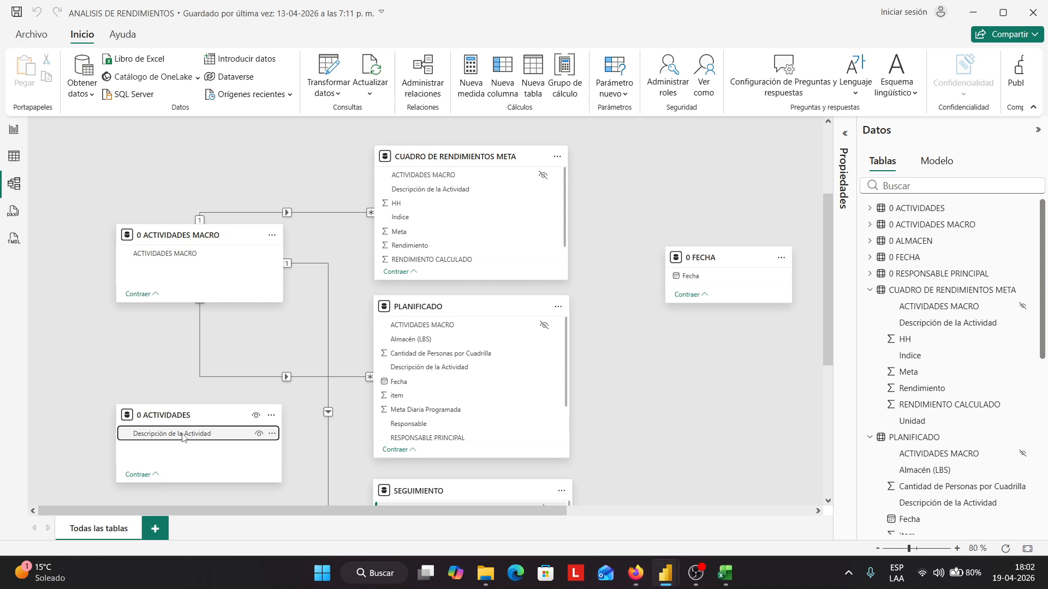
pyautogui.moveTo(183, 436); pyautogui.dragTo(446, 188)
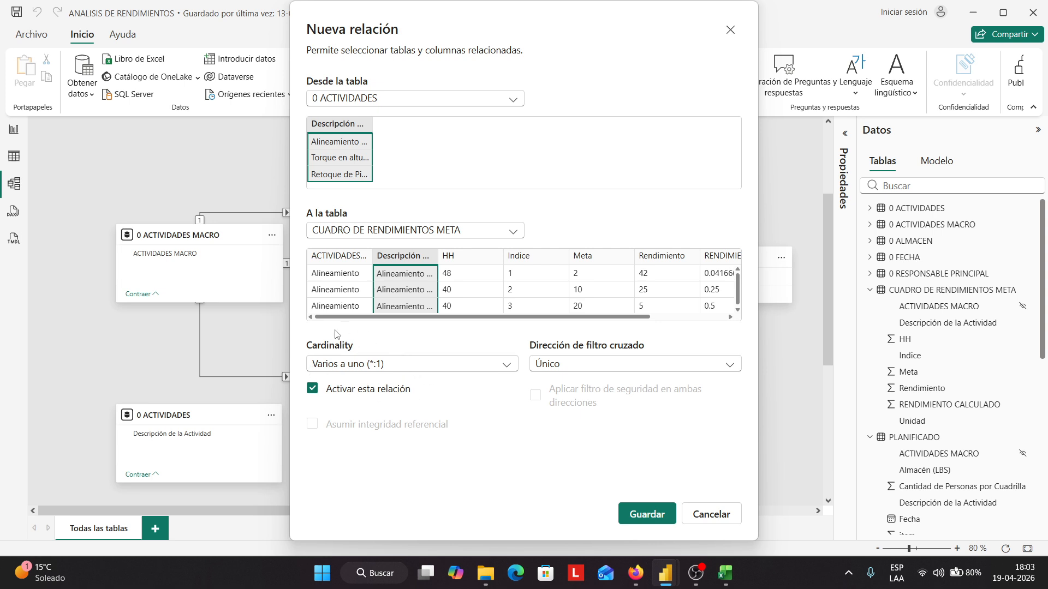
pyautogui.click(507, 366)
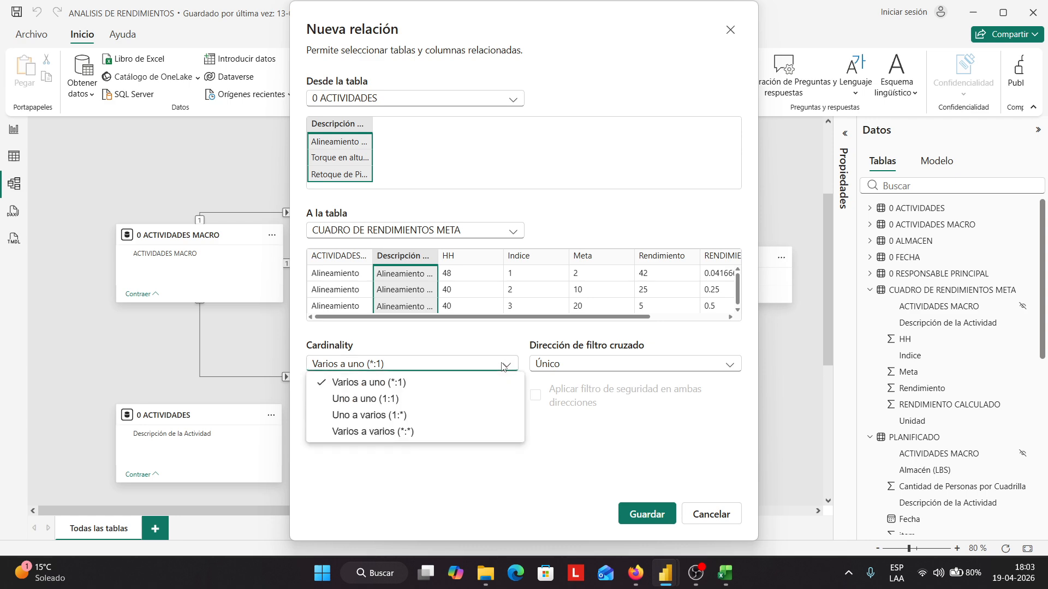
pyautogui.click(376, 417)
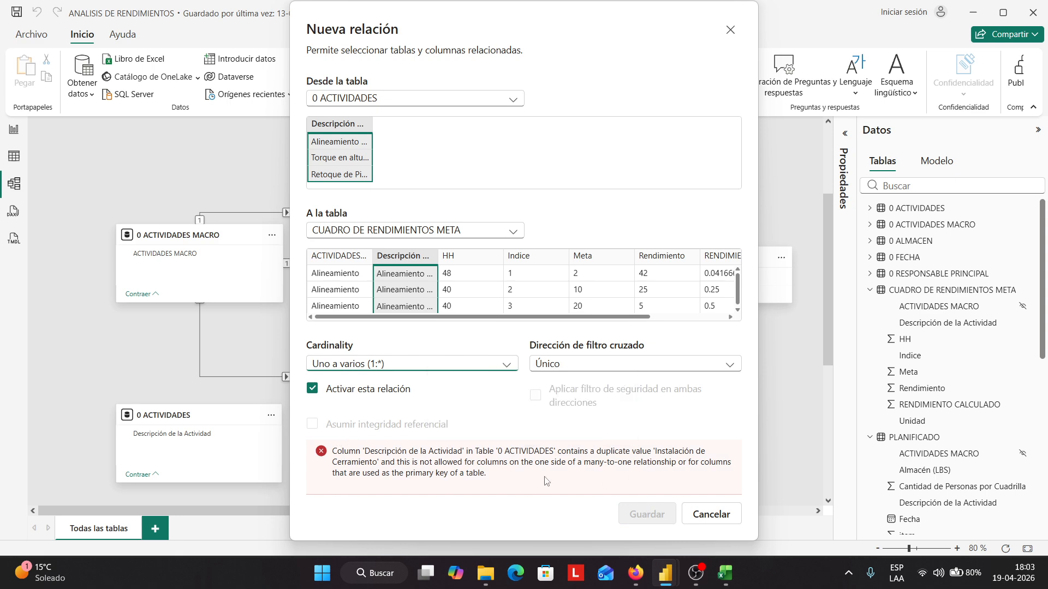
pyautogui.moveTo(548, 31); pyautogui.dragTo(683, 38)
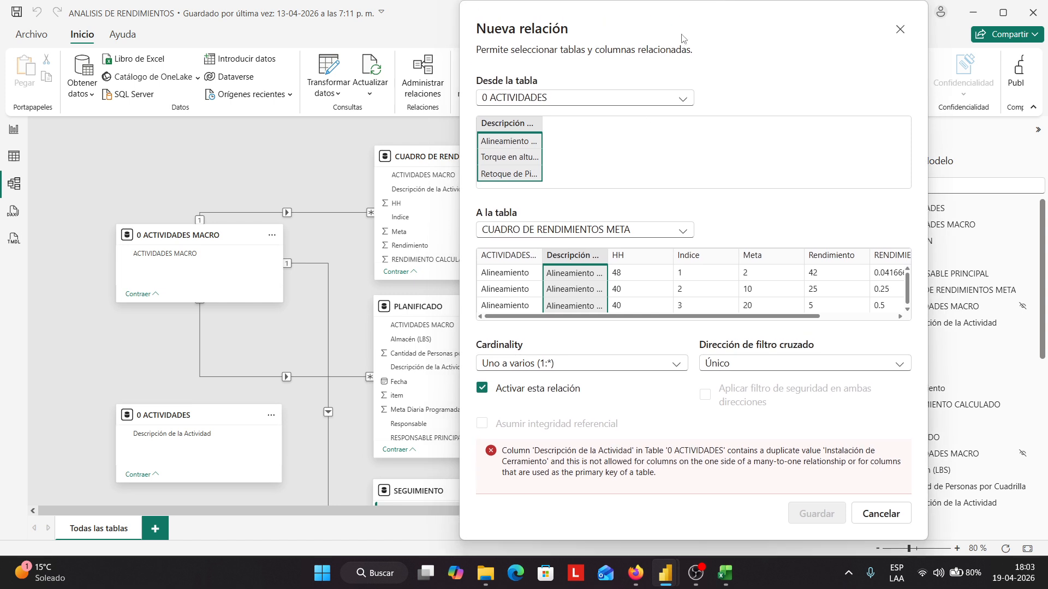
pyautogui.click(676, 363)
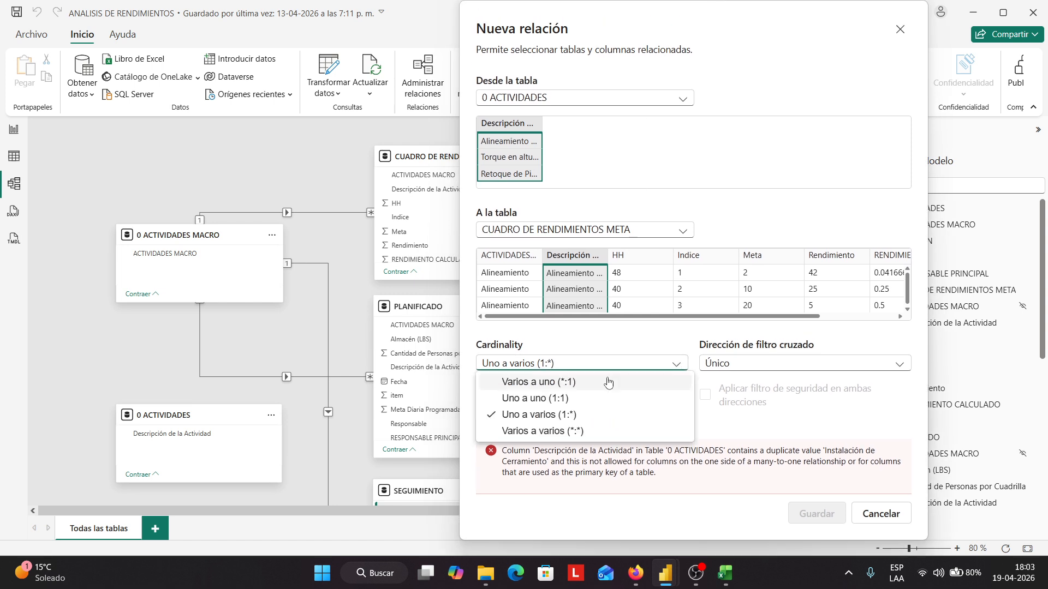
pyautogui.click(548, 386)
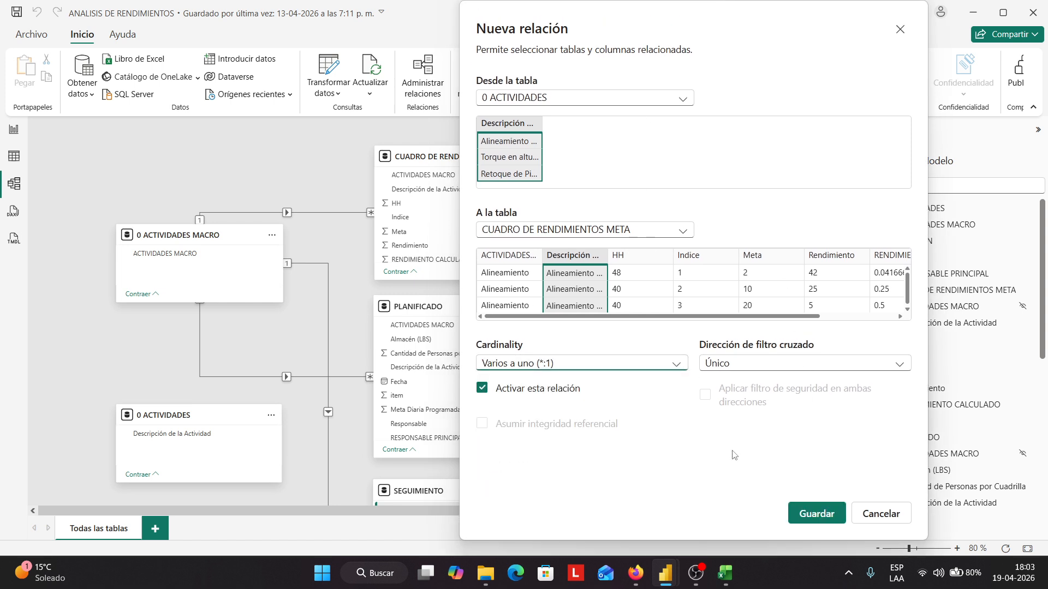
pyautogui.moveTo(671, 21); pyautogui.dragTo(746, 18)
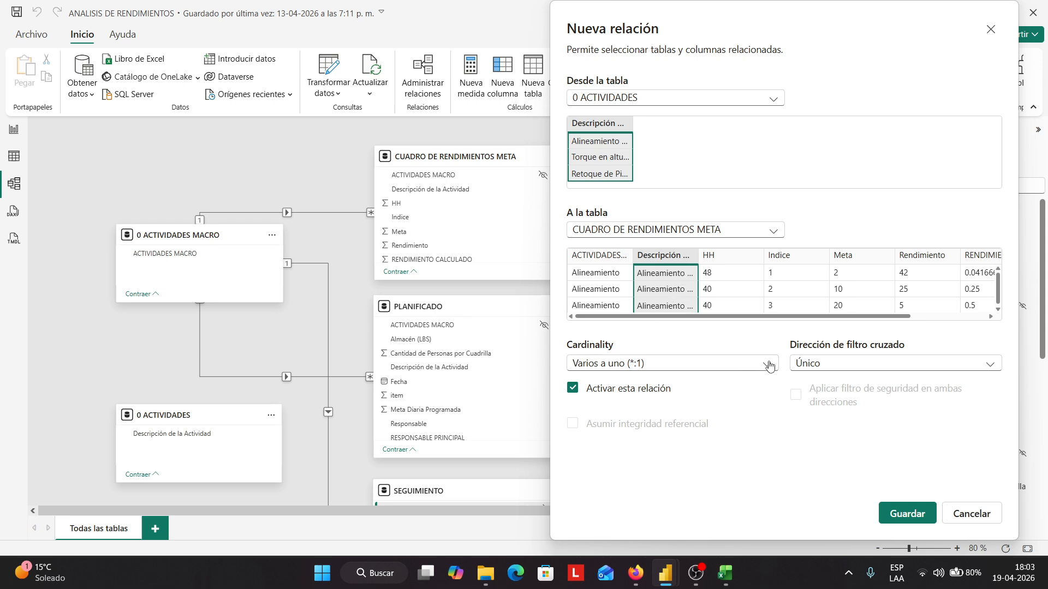
pyautogui.click(749, 367)
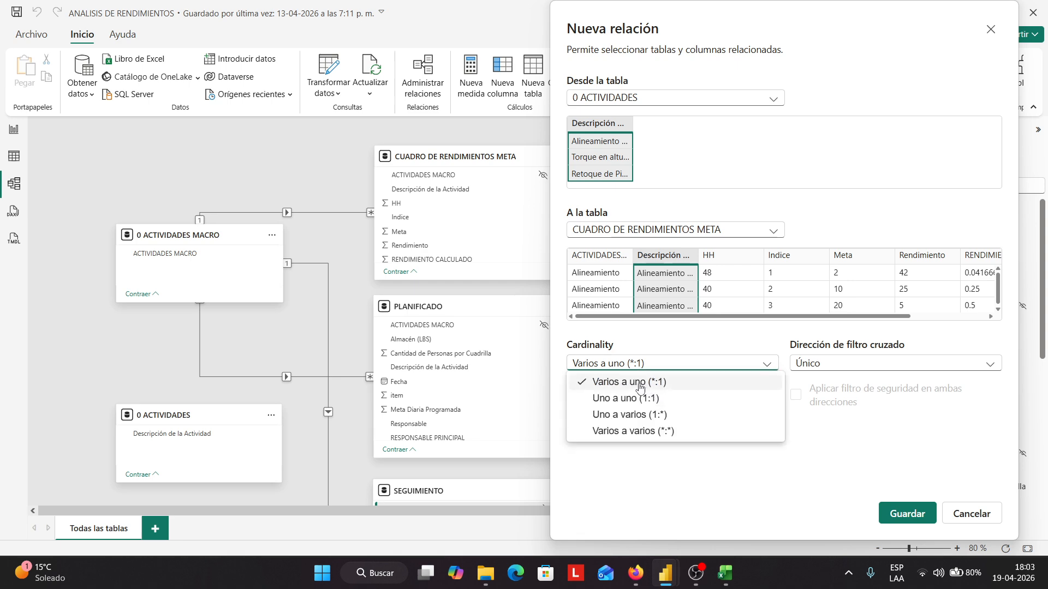
pyautogui.click(623, 415)
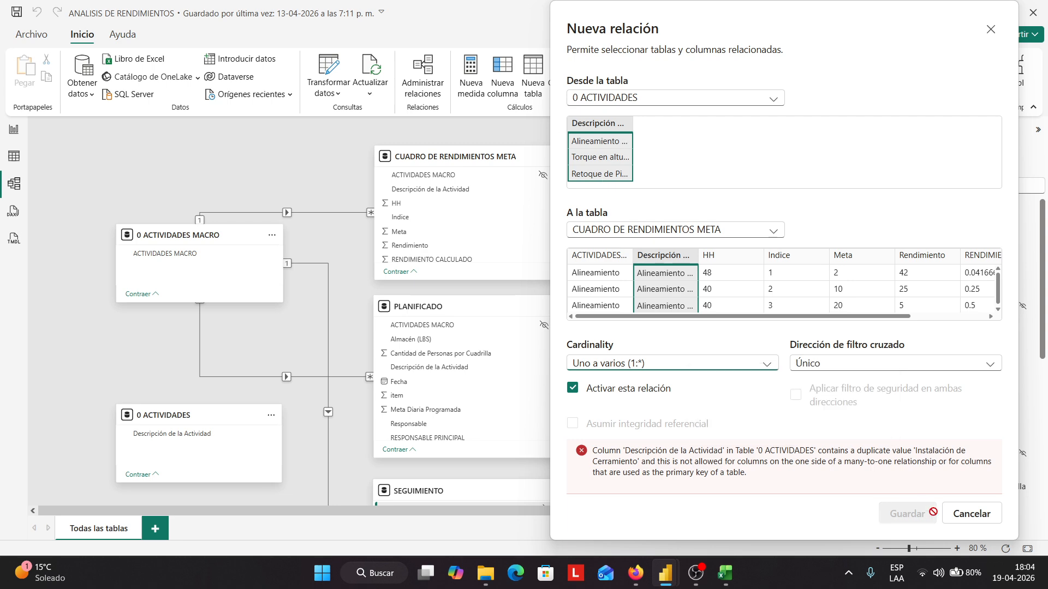
pyautogui.click(970, 515)
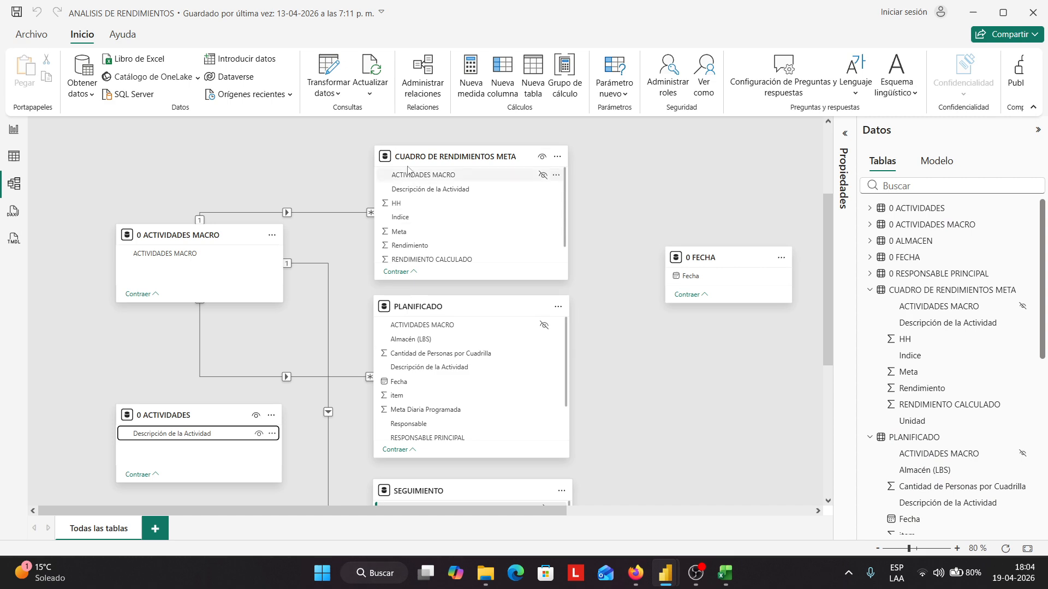
# Open the 0 ACTIVIDADES query in the Power Query editor and check Descripción de la Actividad for duplicates, applying its filter with all values selected
pyautogui.click(328, 68)
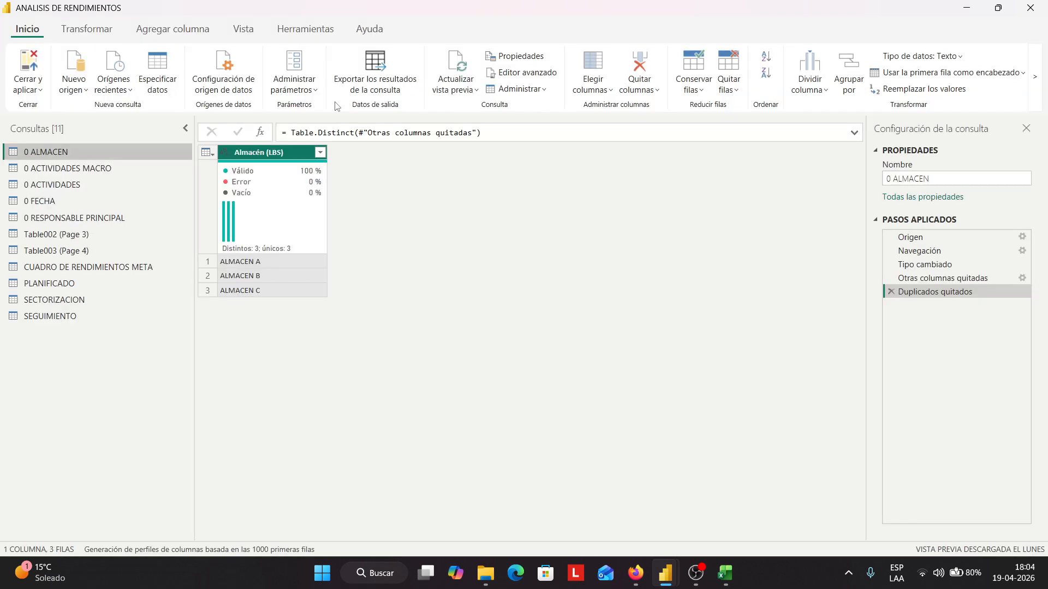
pyautogui.click(77, 185)
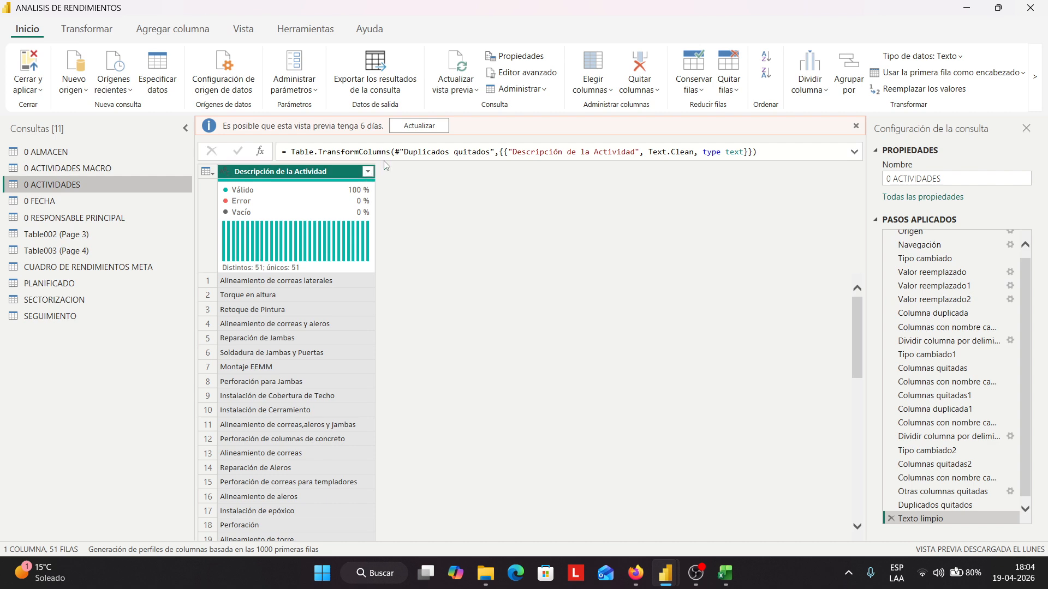
pyautogui.click(857, 127)
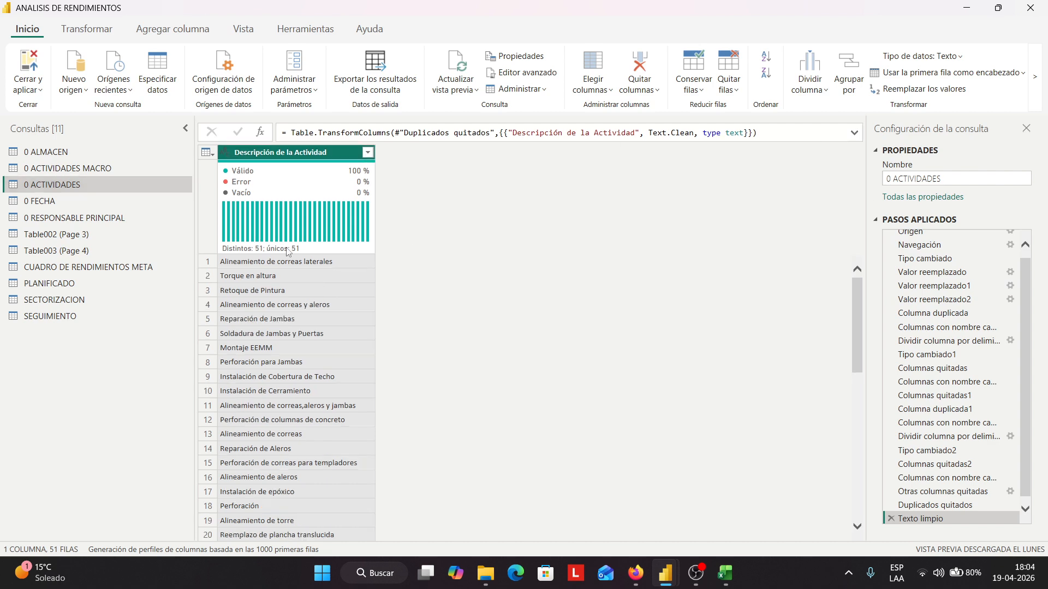
pyautogui.moveTo(283, 252)
pyautogui.click(368, 153)
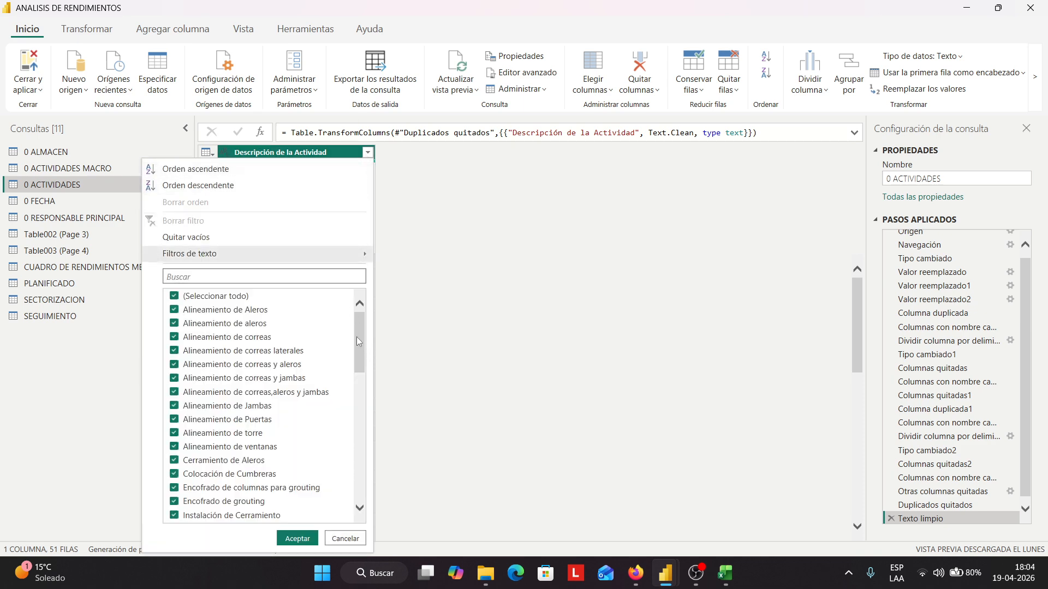
pyautogui.moveTo(355, 336); pyautogui.dragTo(356, 384)
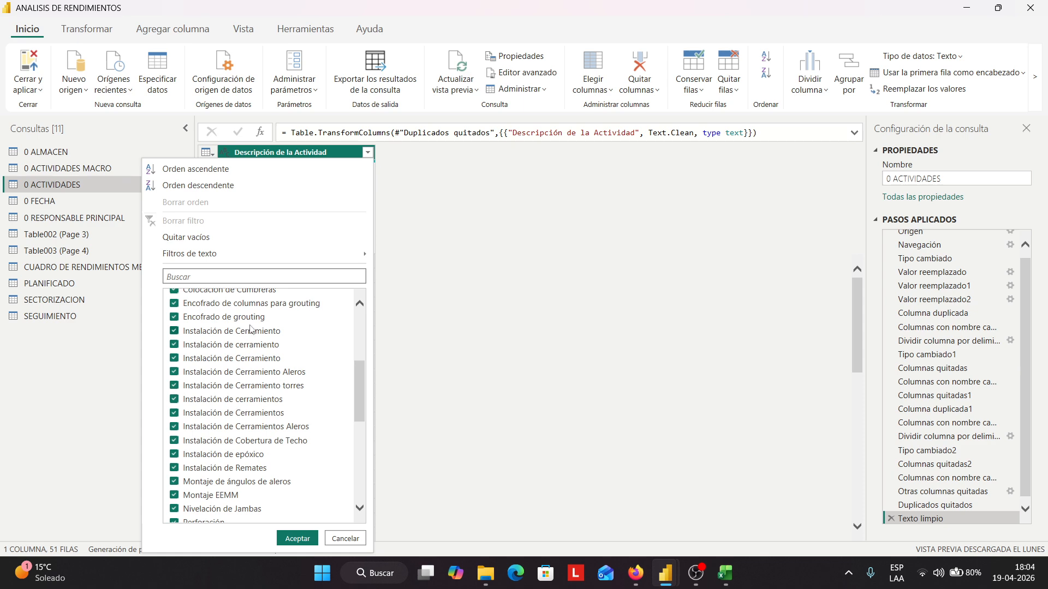
pyautogui.click(297, 539)
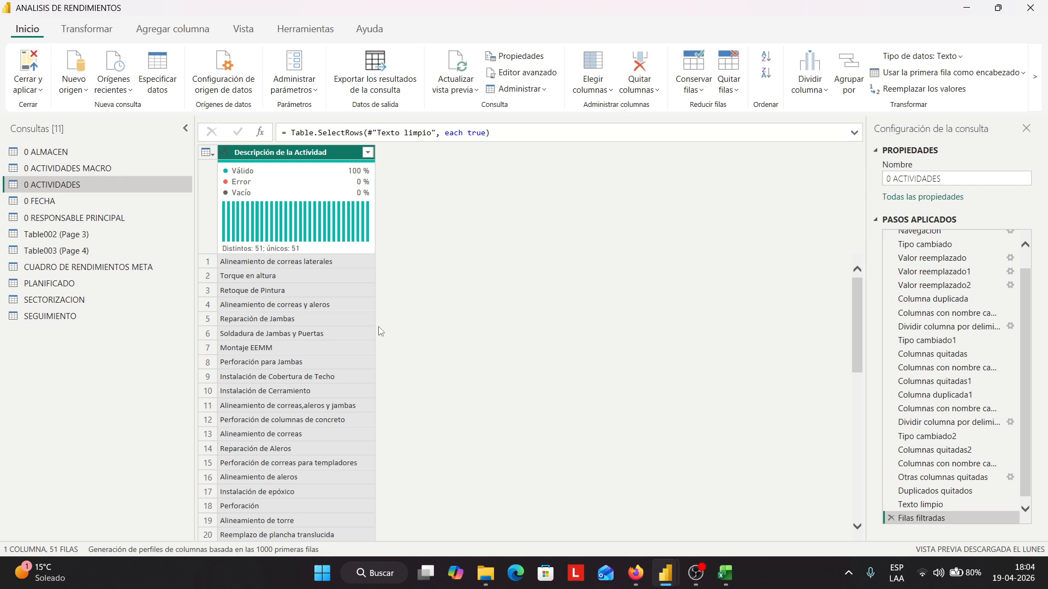
# Trim leading and trailing spaces from the Descripción de la Actividad column of the 0 ACTIVIDADES query
pyautogui.moveTo(361, 241)
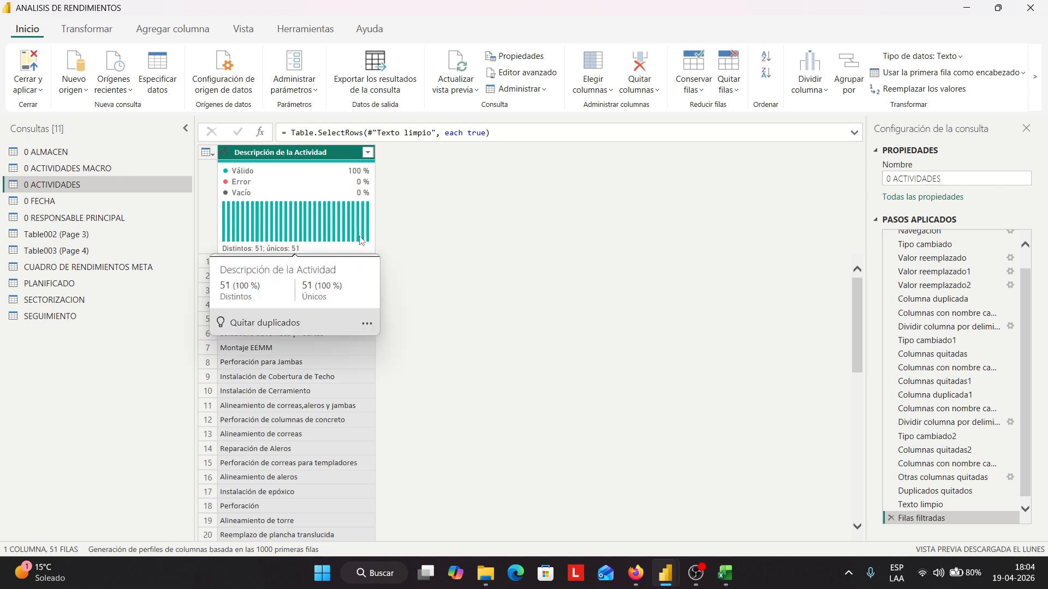
pyautogui.moveTo(325, 179)
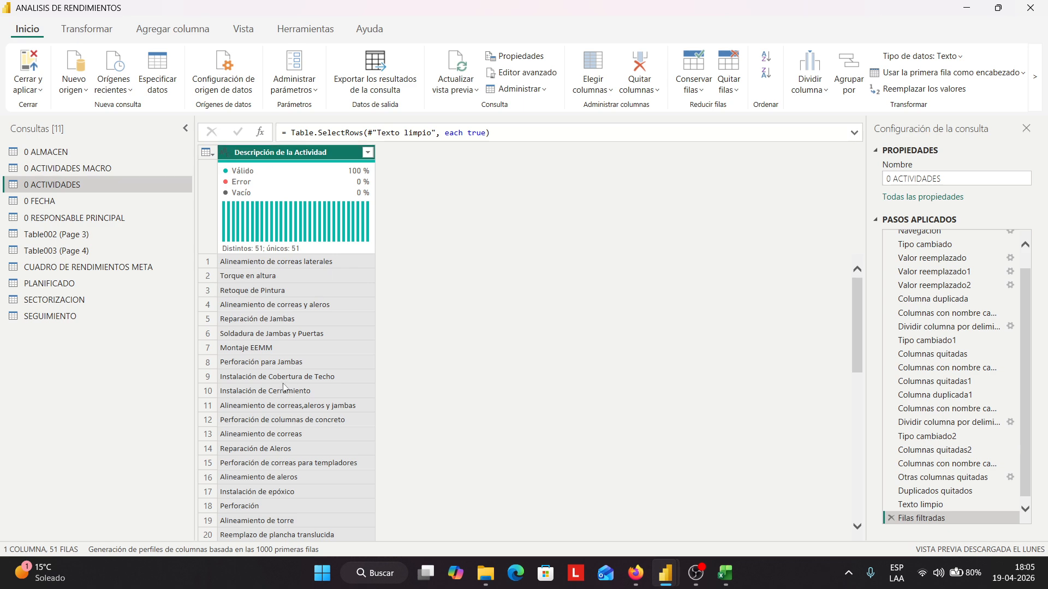
pyautogui.click(85, 30)
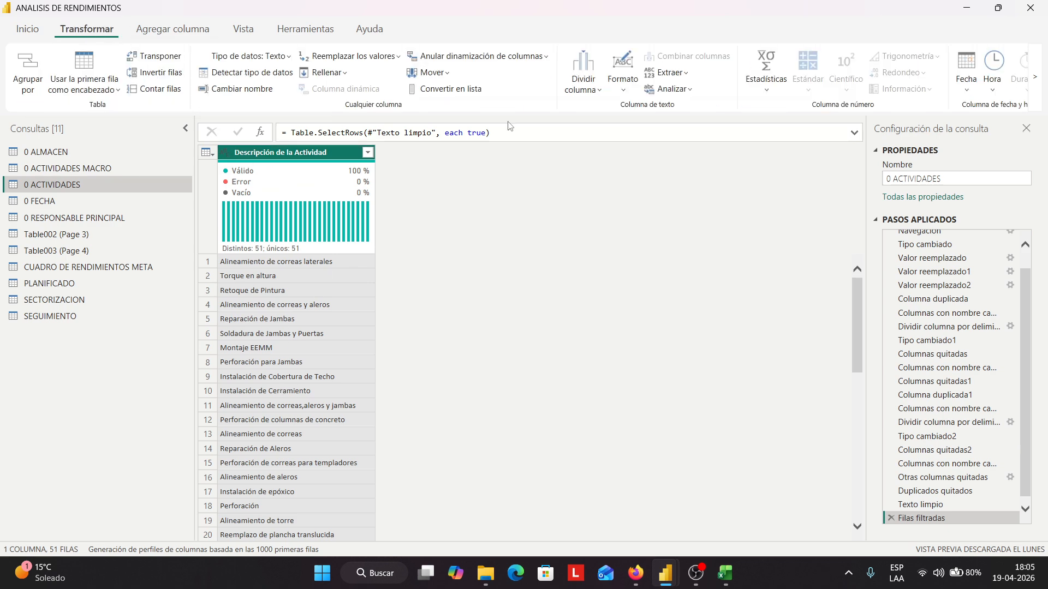
pyautogui.click(617, 82)
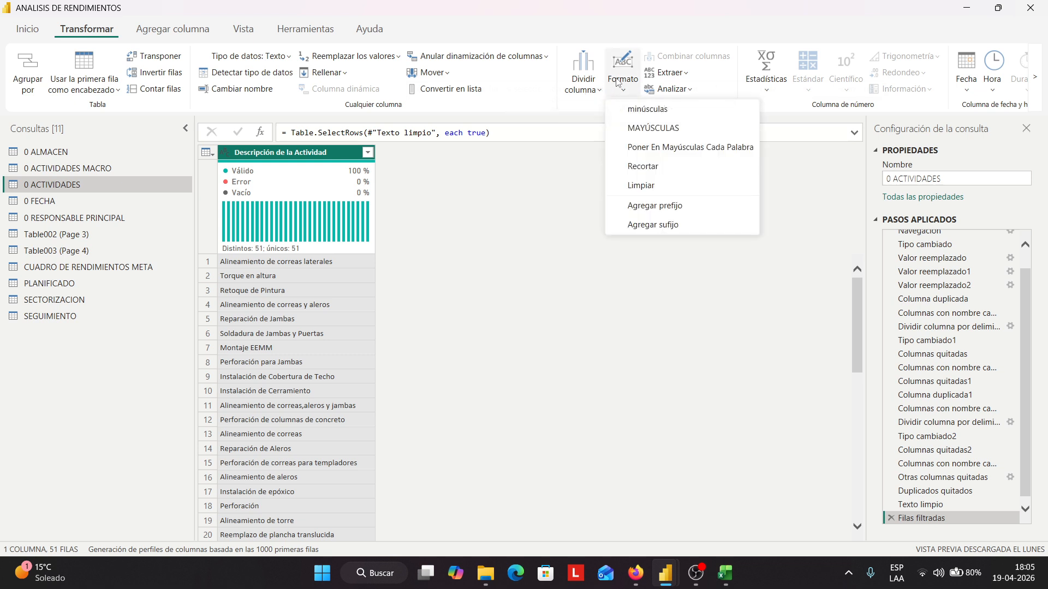
pyautogui.click(643, 167)
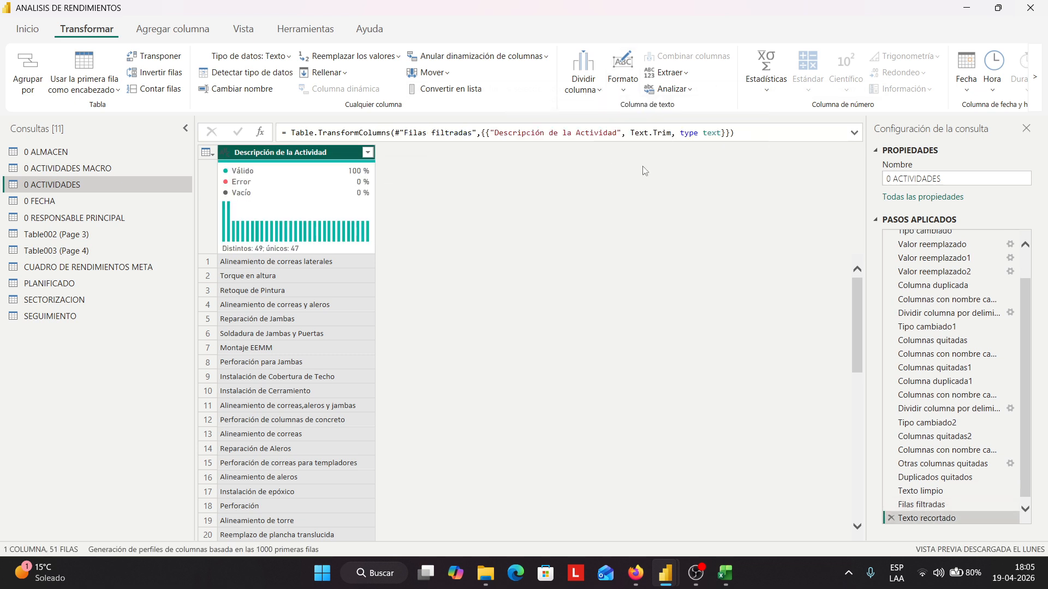
# Delete the Texto recortado step from 0 ACTIVIDADES, trim Descripción de la Actividad again and compare its distinct and unique value counts
pyautogui.scroll(-1, 885, 438)
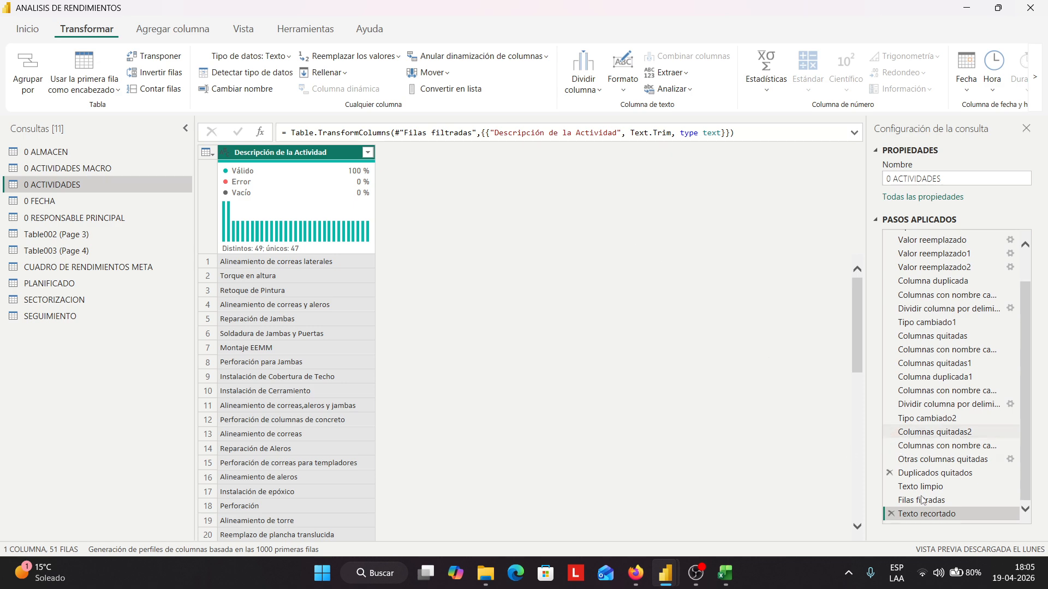
pyautogui.click(890, 515)
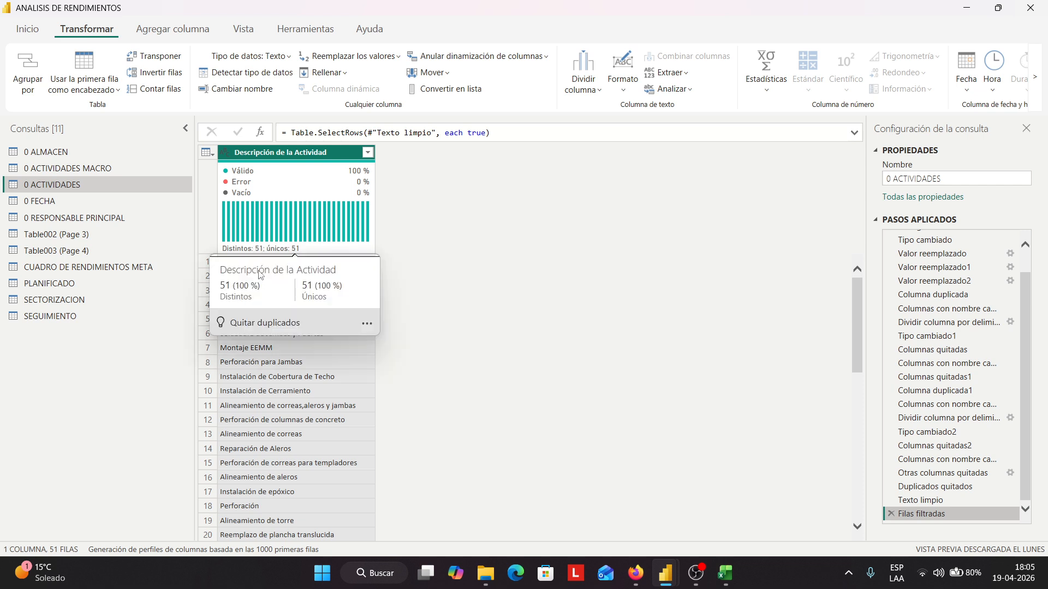
pyautogui.click(622, 77)
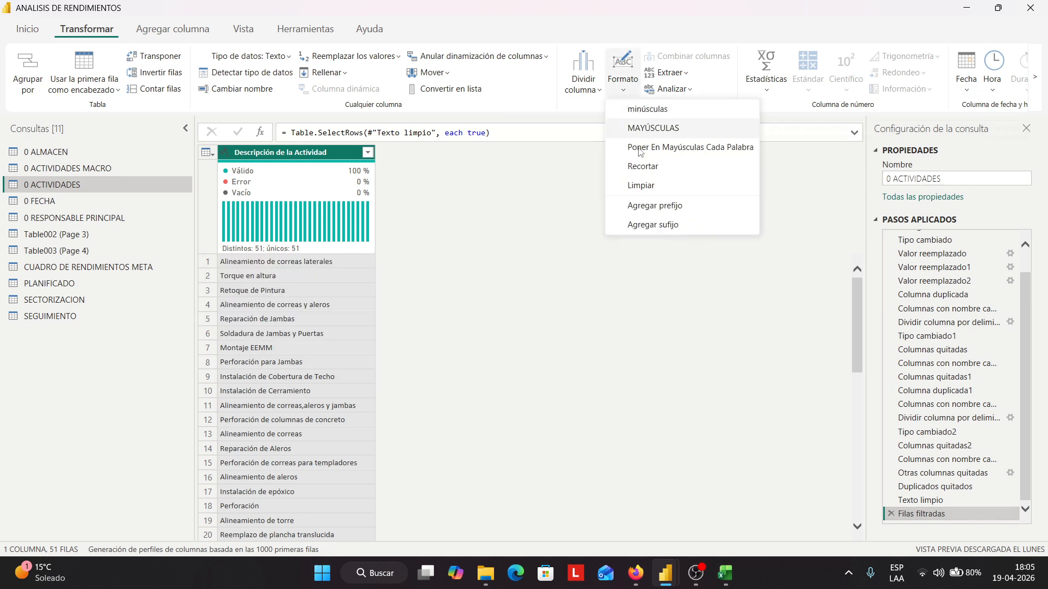
pyautogui.click(644, 174)
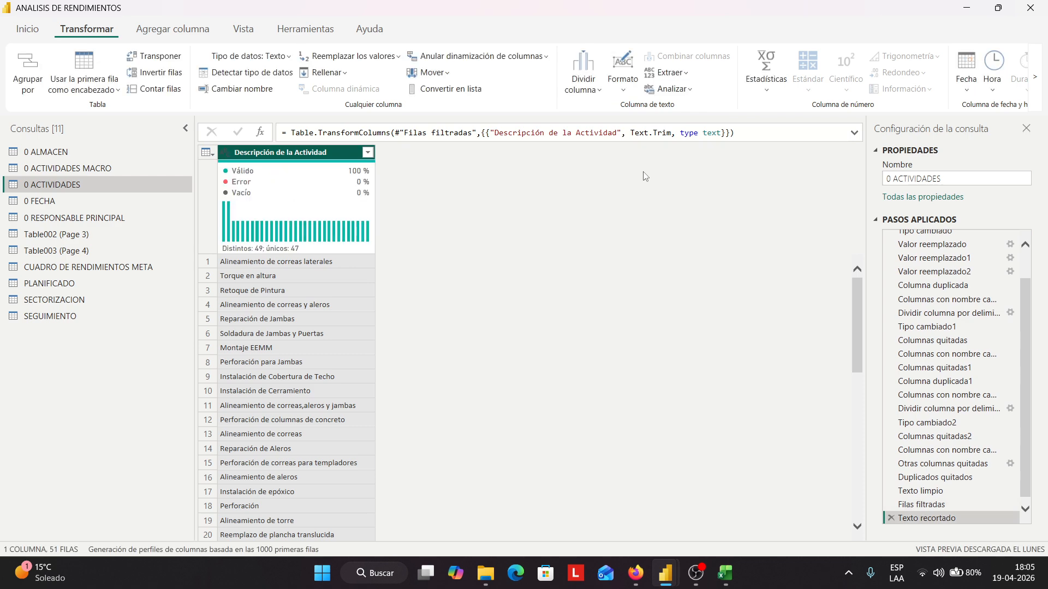
pyautogui.moveTo(263, 250)
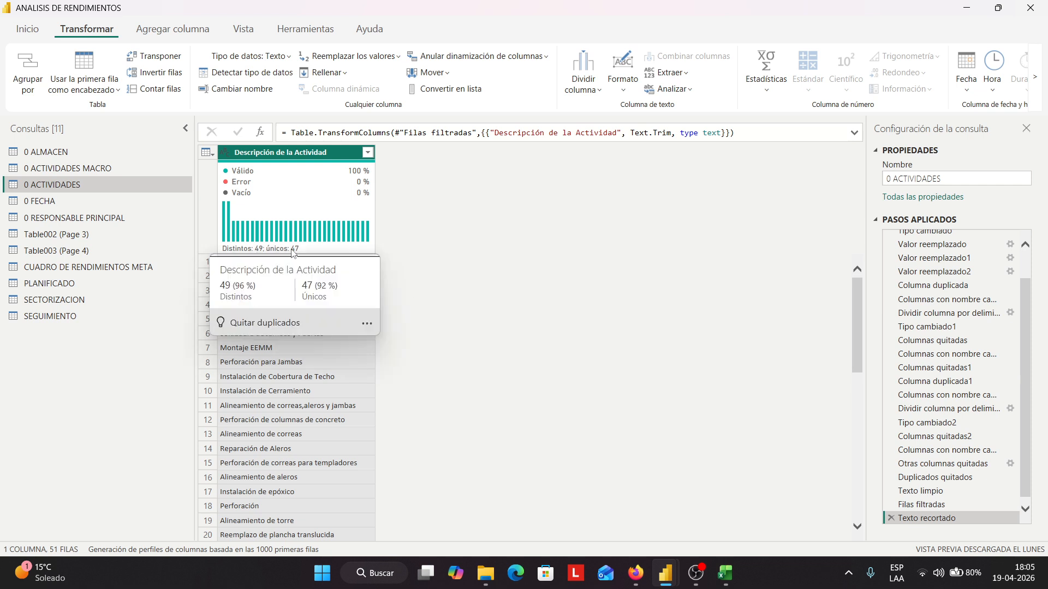
# Check the Descripción de la Actividad values, apply its filter with all values selected, and clean non-printable characters from the column
pyautogui.scroll(-2, 445, 404)
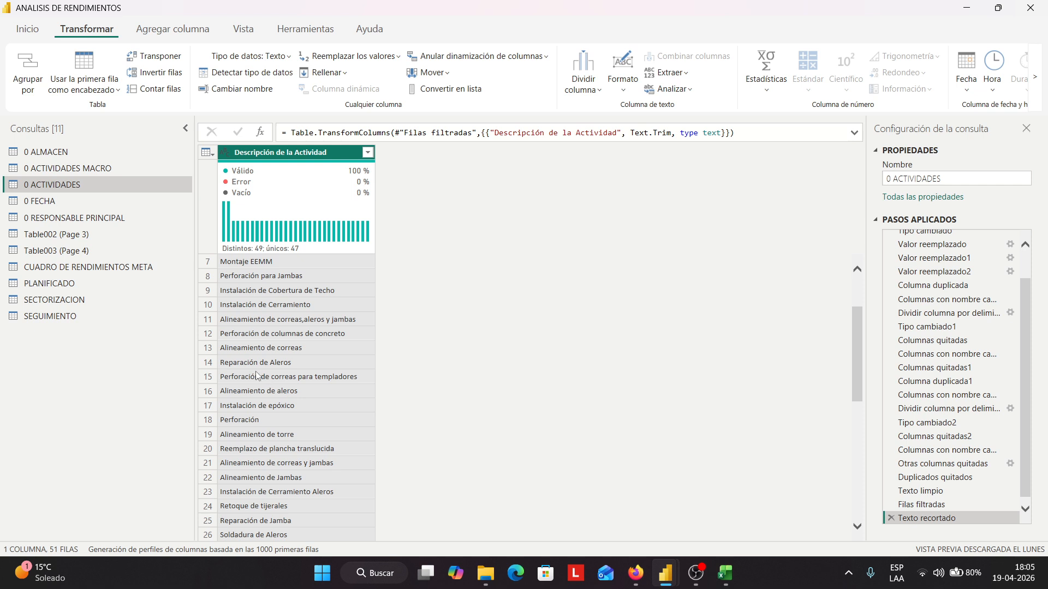
pyautogui.click(252, 306)
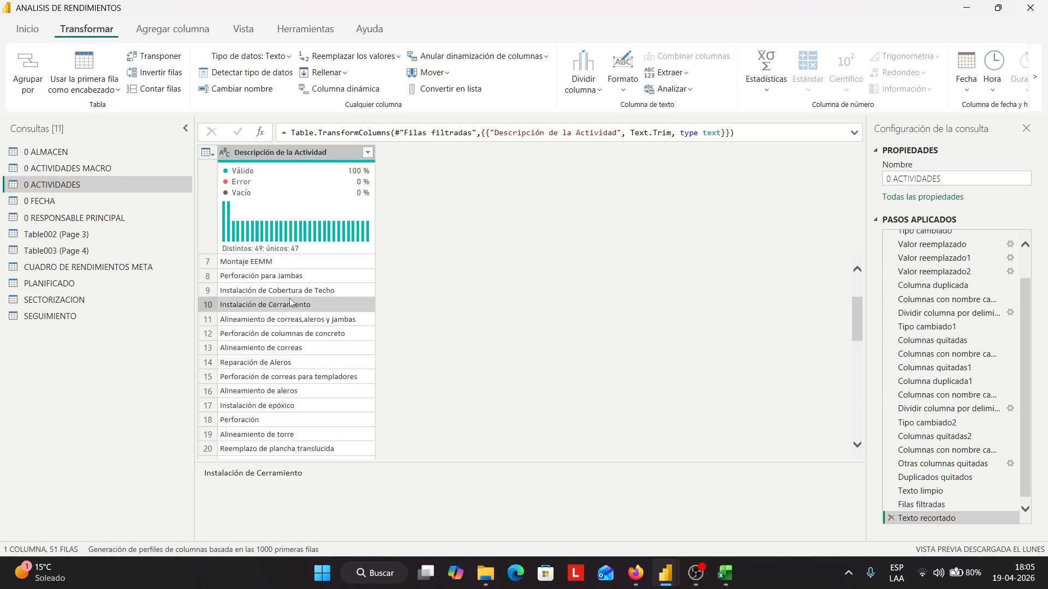
pyautogui.click(368, 153)
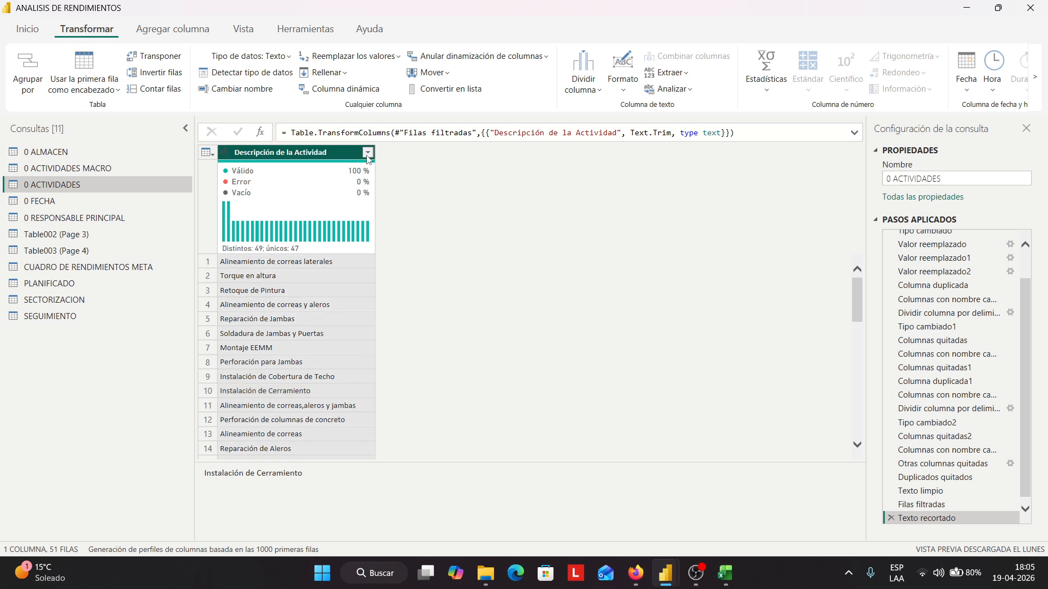
pyautogui.scroll(-2, 282, 404)
pyautogui.scroll(-1, 282, 404)
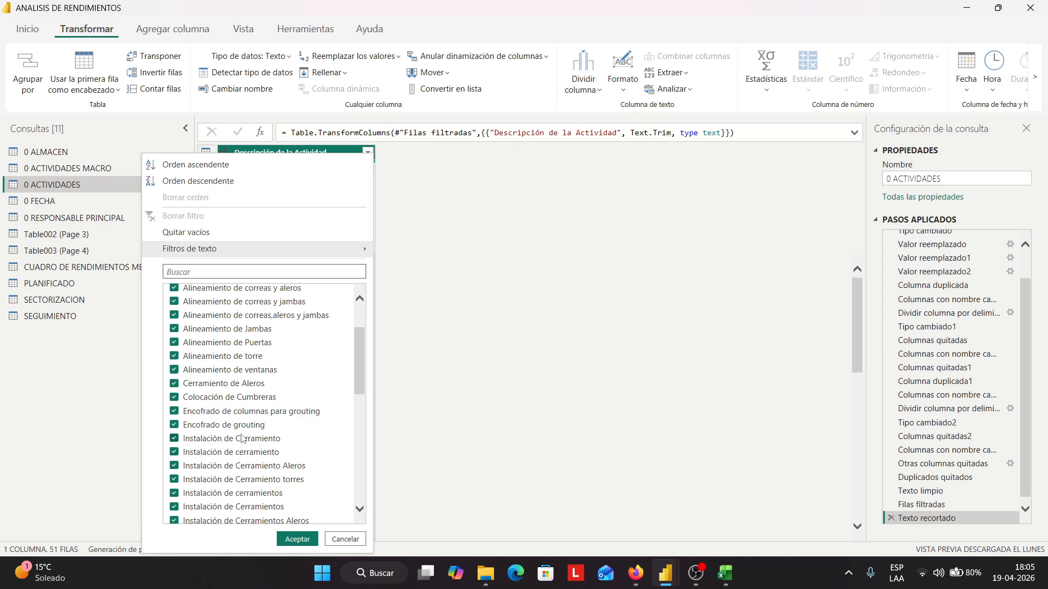
pyautogui.click(288, 539)
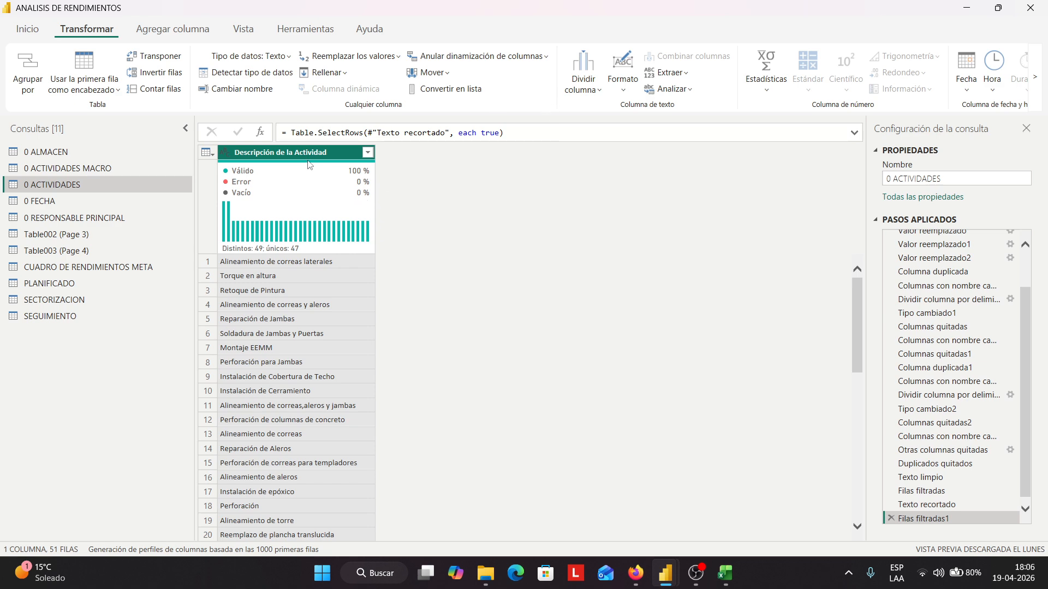
pyautogui.click(623, 73)
pyautogui.click(644, 182)
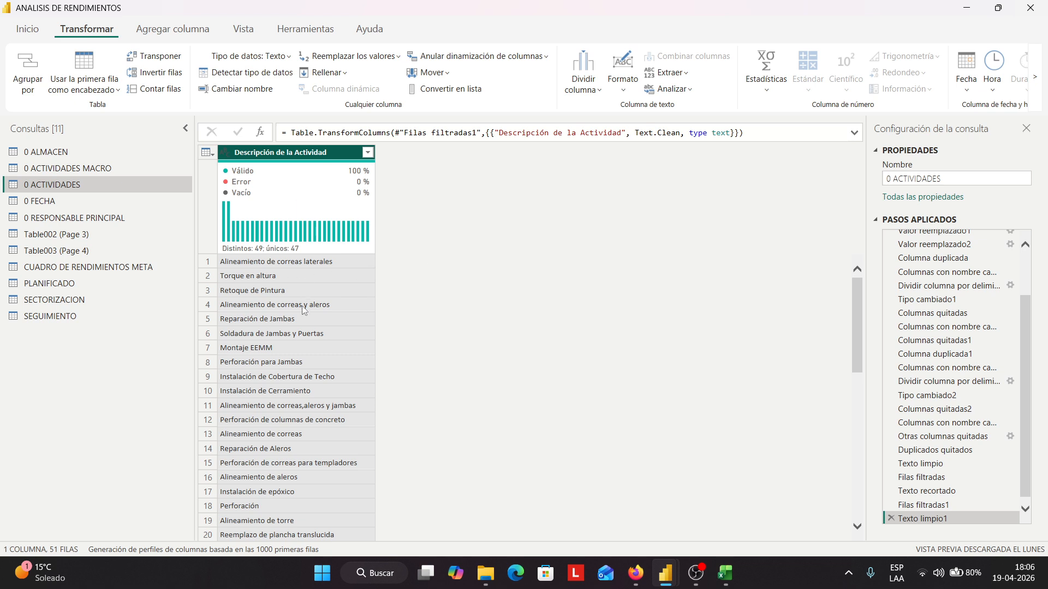
# Filter Descripción de la Actividad to only "Instalación de Cerramiento" and "Instalación de cerramiento" and compare the text of the matching rows
pyautogui.click(367, 153)
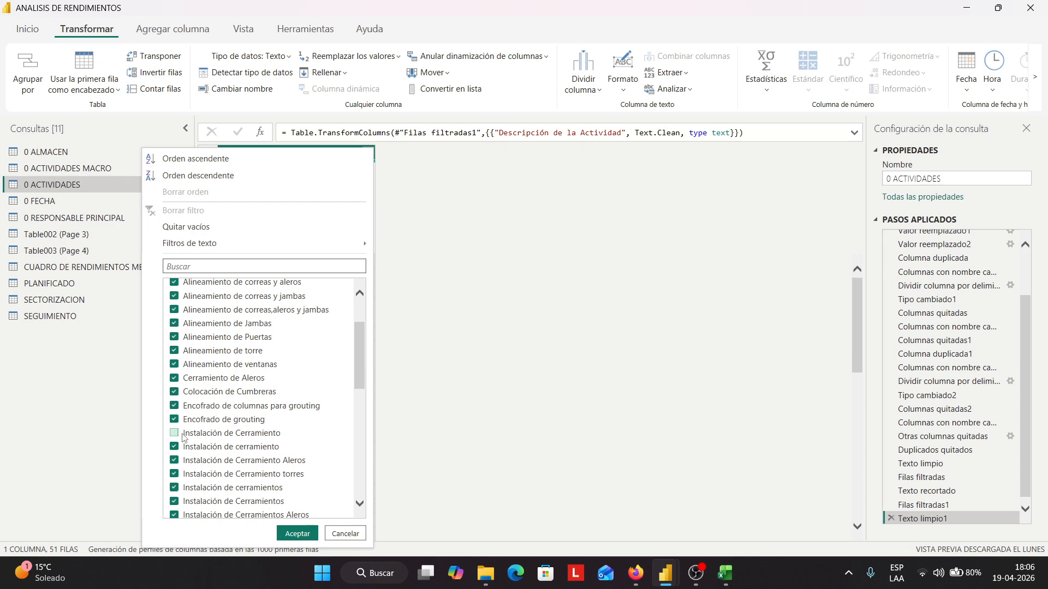
pyautogui.scroll(3, 175, 382)
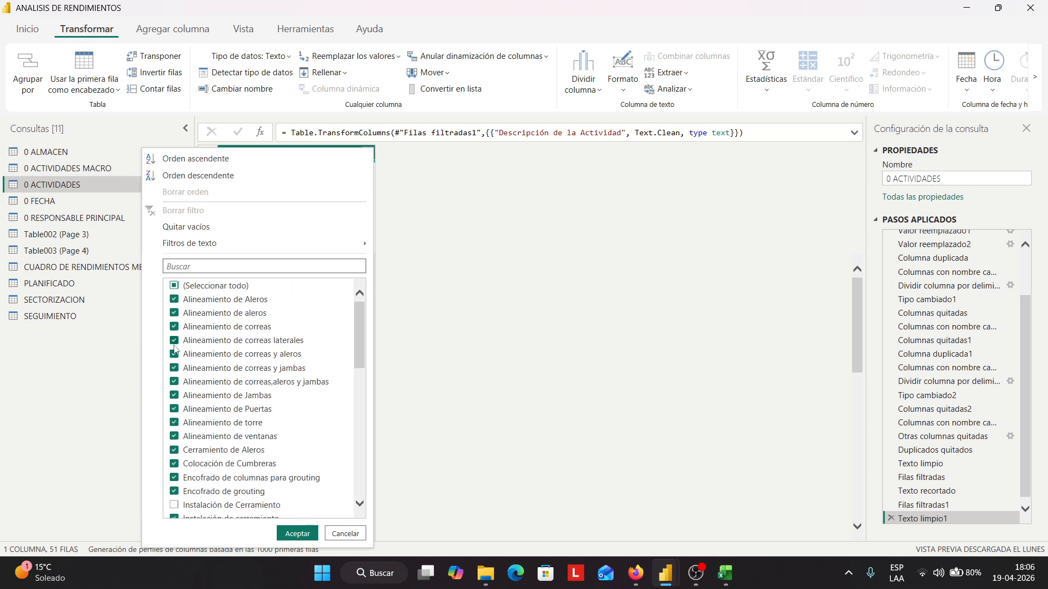
pyautogui.click(175, 286)
pyautogui.scroll(-2, 189, 376)
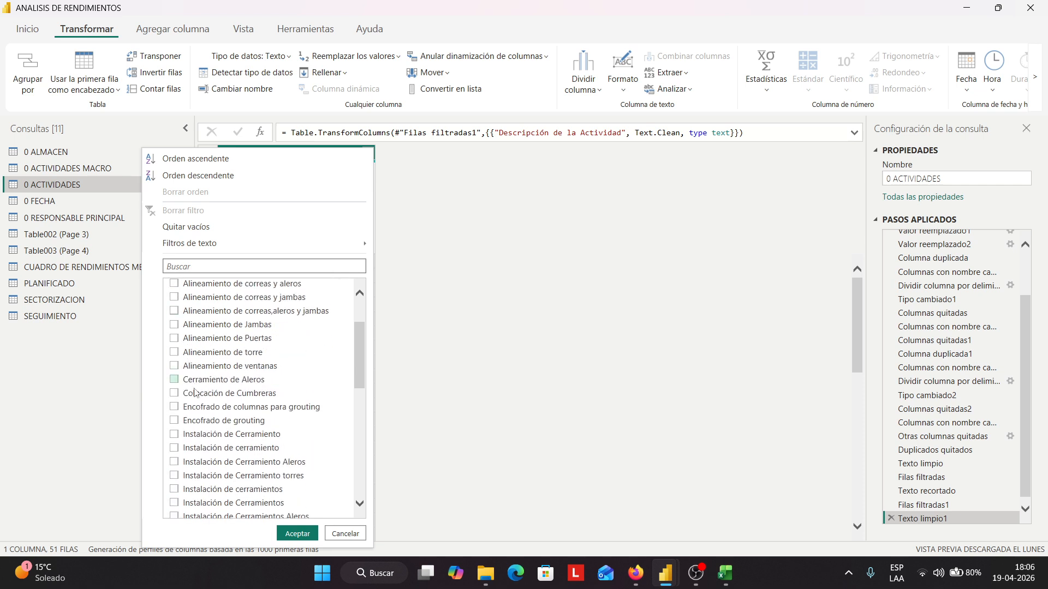
pyautogui.click(175, 435)
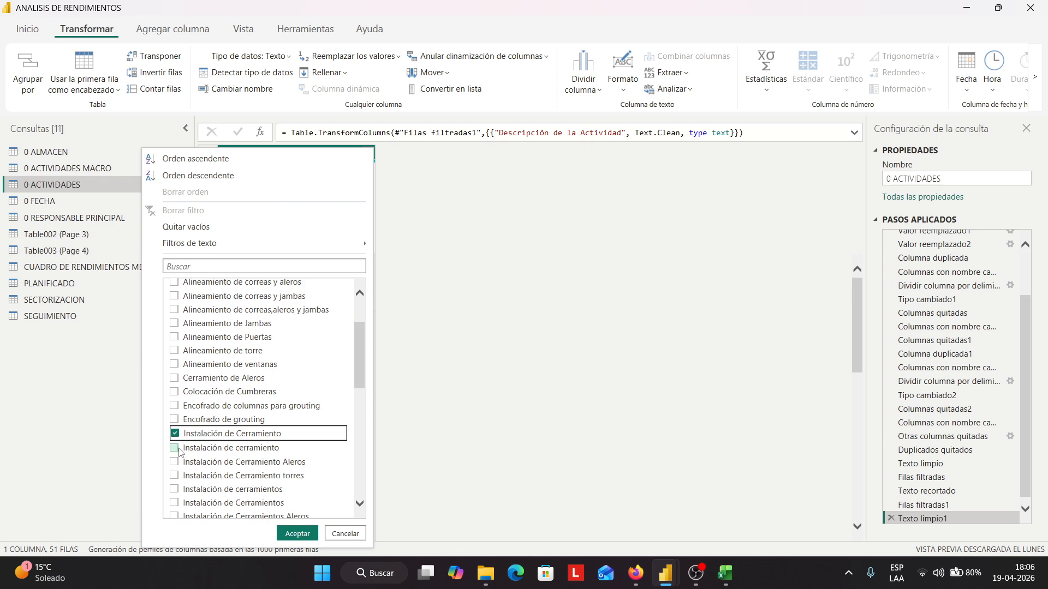
pyautogui.click(175, 447)
pyautogui.click(297, 534)
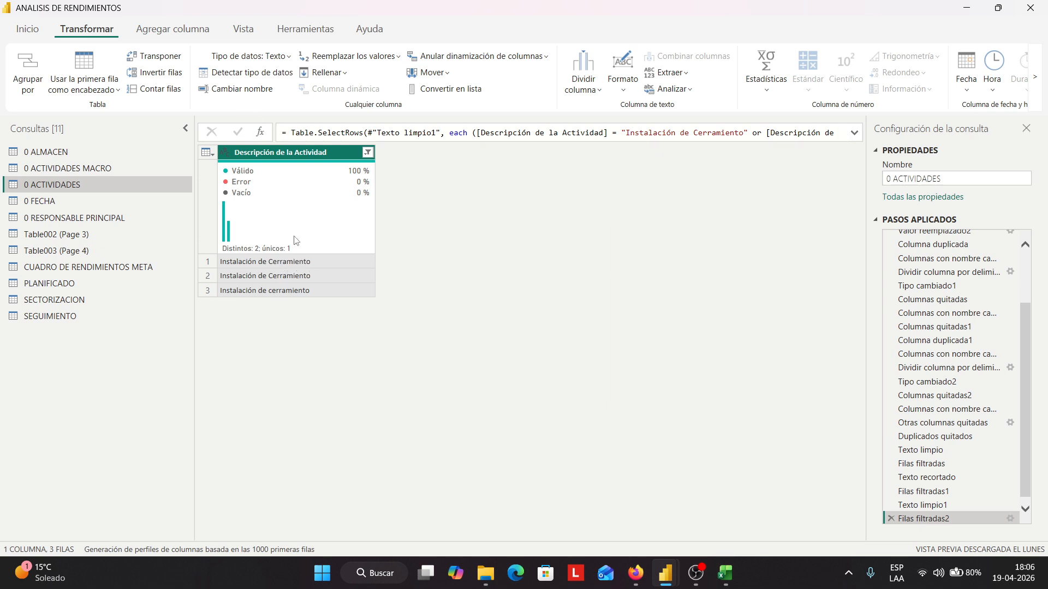
pyautogui.click(316, 276)
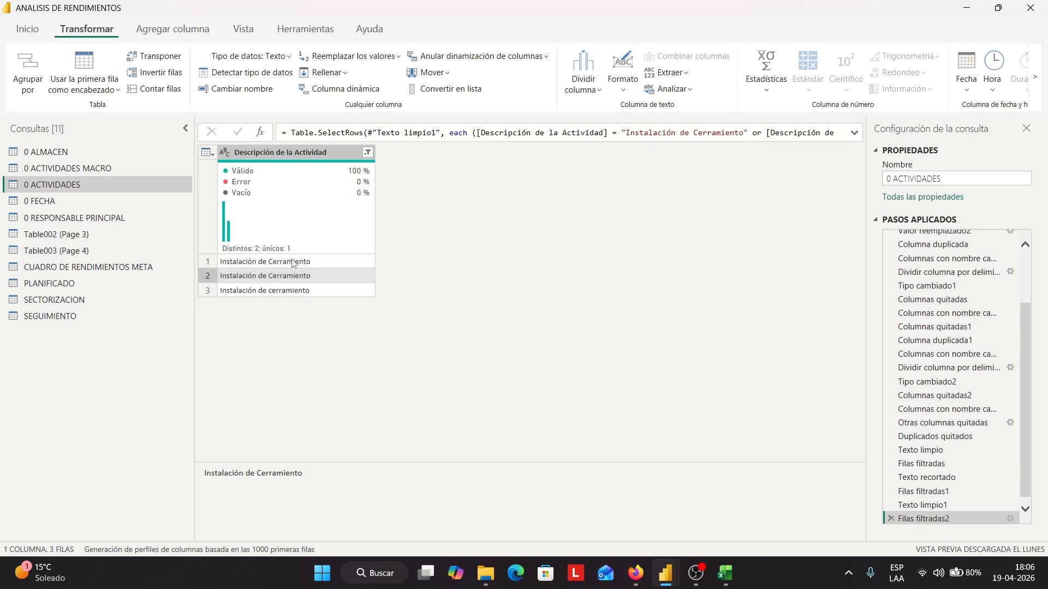
pyautogui.click(278, 291)
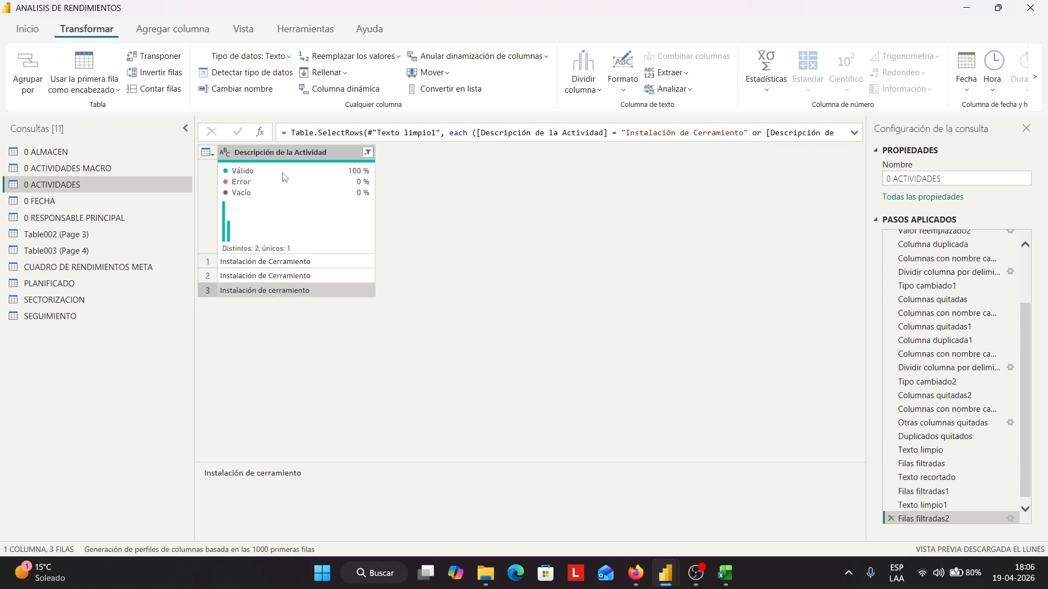
pyautogui.click(280, 152)
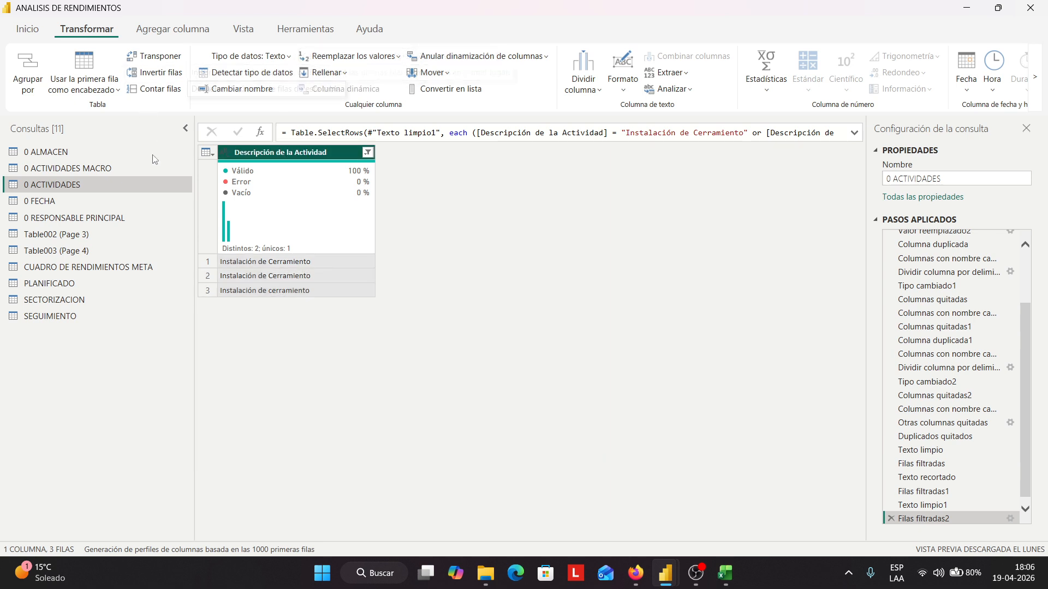
pyautogui.click(399, 58)
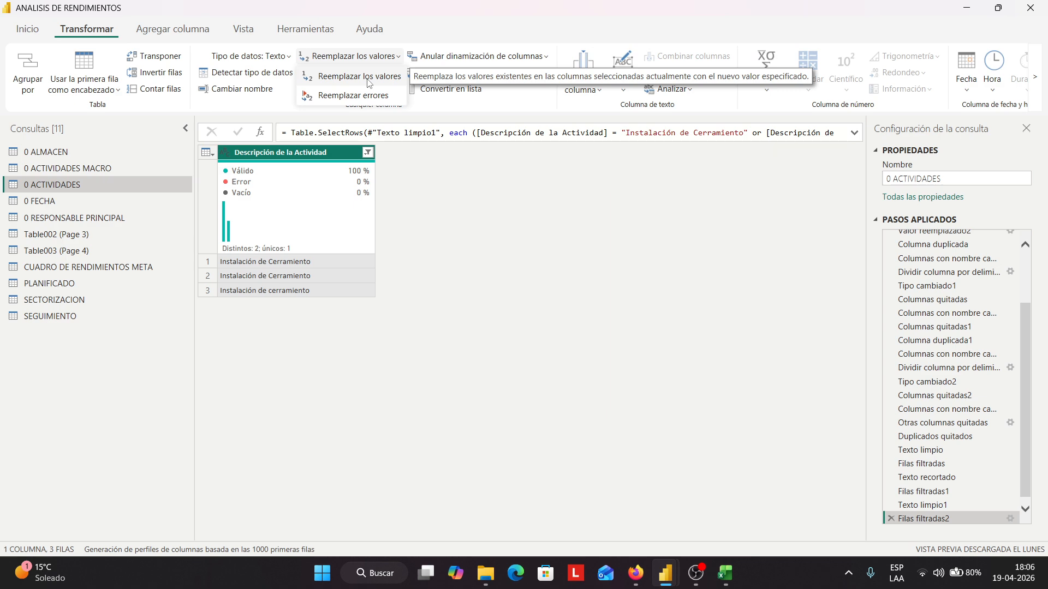
pyautogui.click(367, 83)
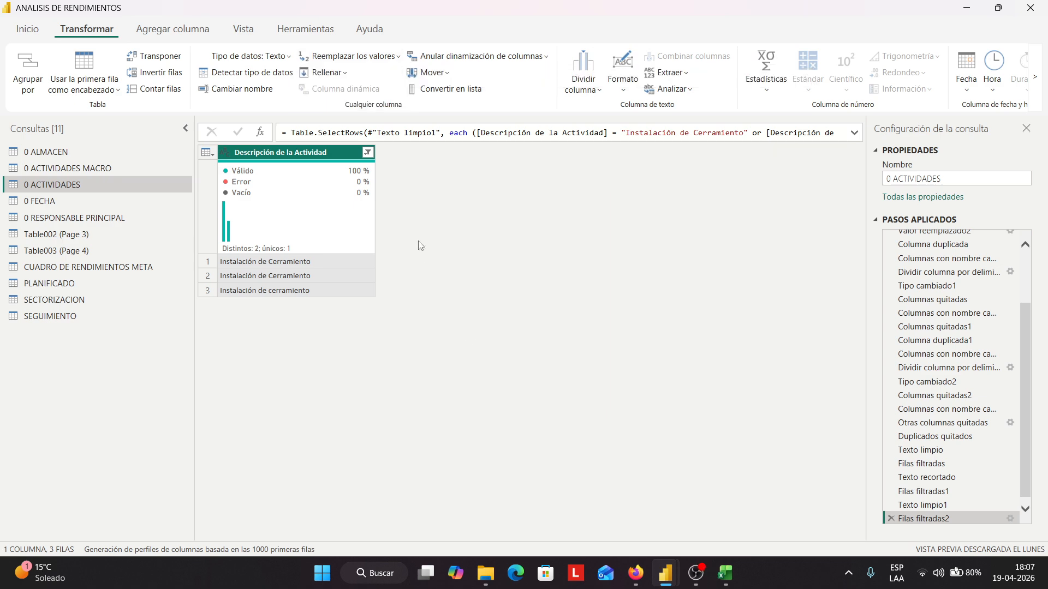
# Reselect all values in the Descripción de la Actividad filter so every activity is included again
pyautogui.click(367, 152)
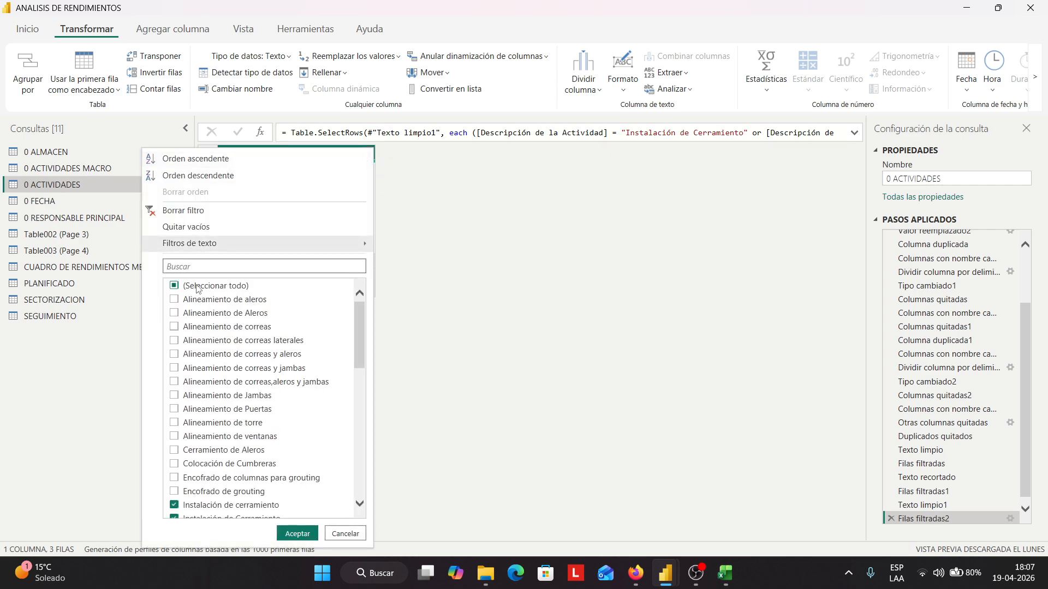
pyautogui.click(174, 286)
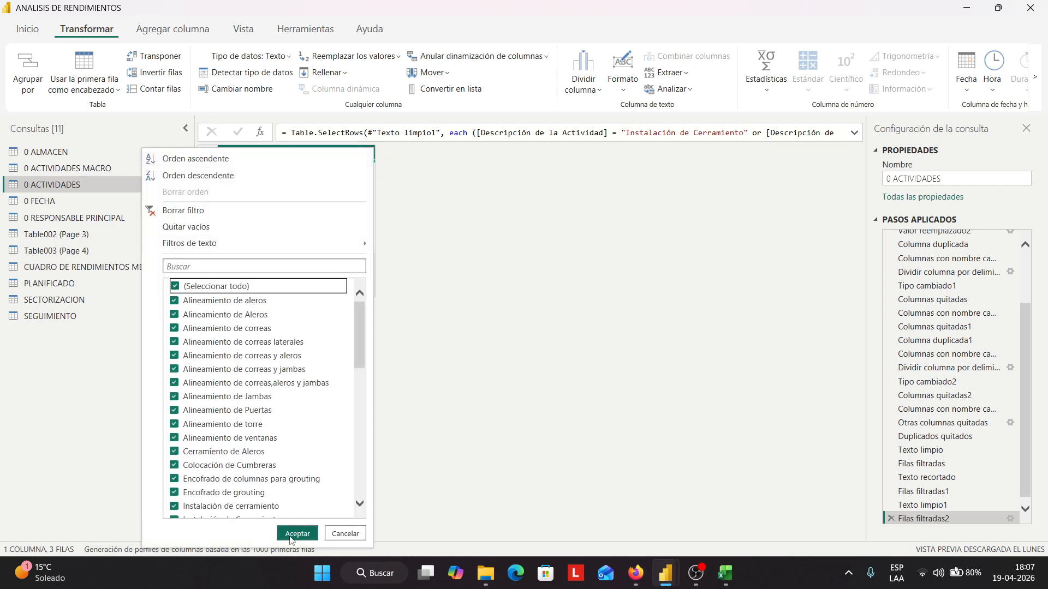
pyautogui.click(295, 535)
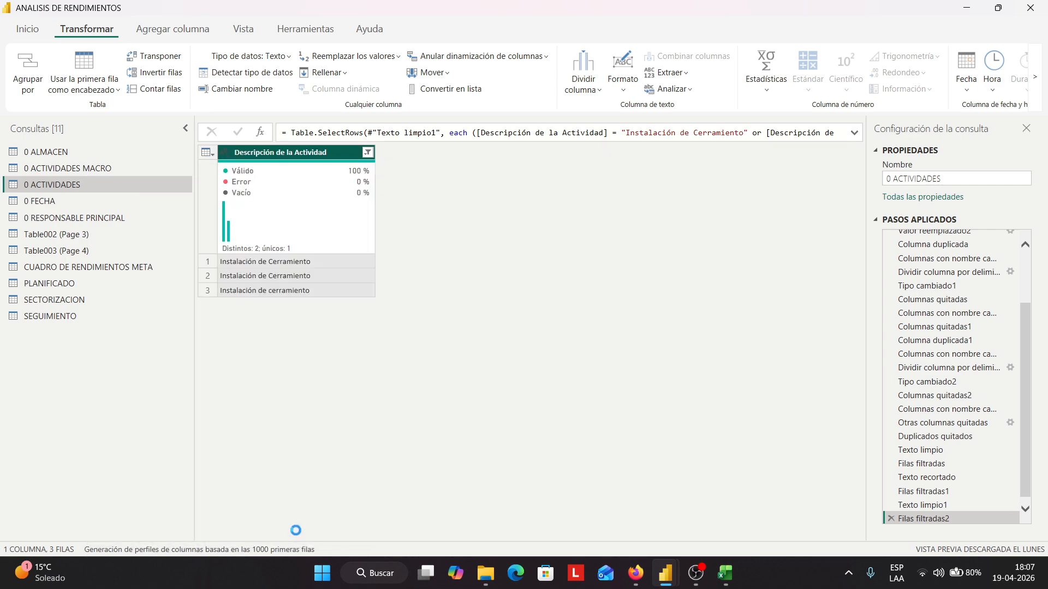
# Remove duplicates from the Descripción de la Actividad column and check its distinct and unique value counts
pyautogui.rightClick(282, 158)
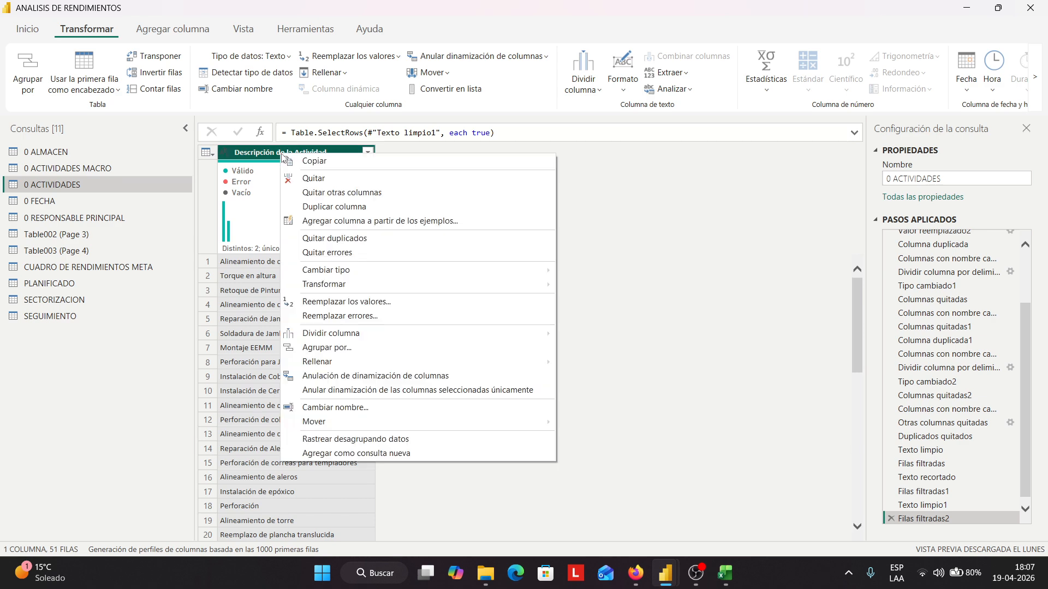
pyautogui.click(343, 242)
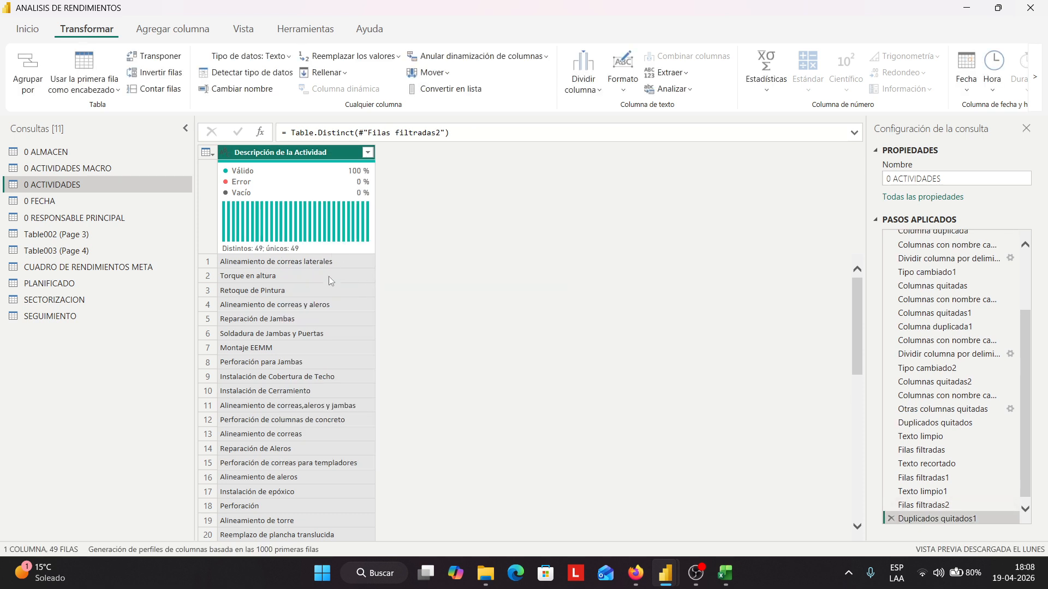
pyautogui.moveTo(258, 252)
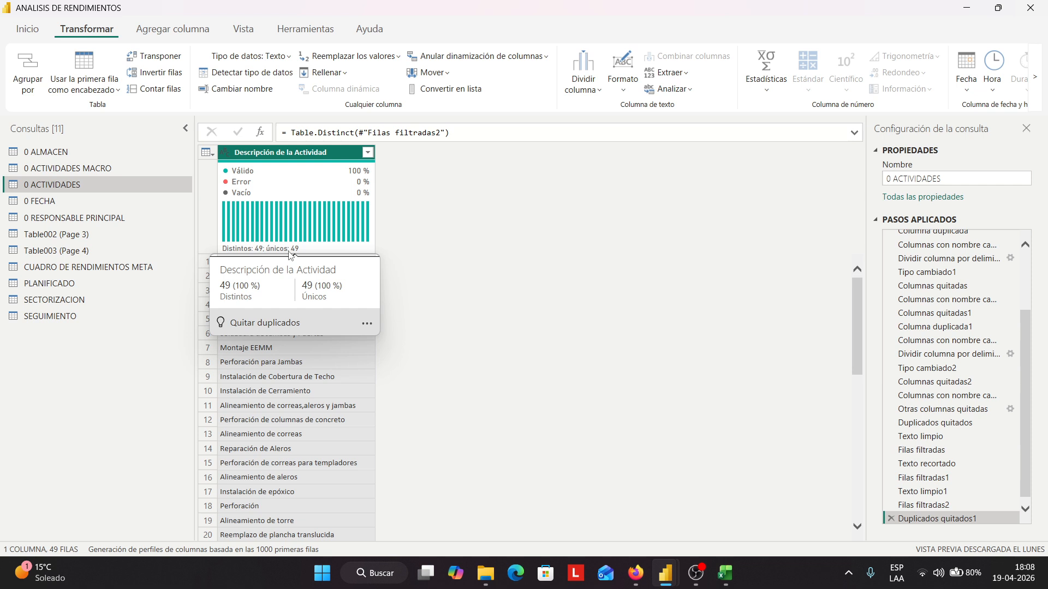
# Review the Descripción de la Actividad filter list for activity names differing only in capitalization, applying it with all values selected
pyautogui.click(368, 152)
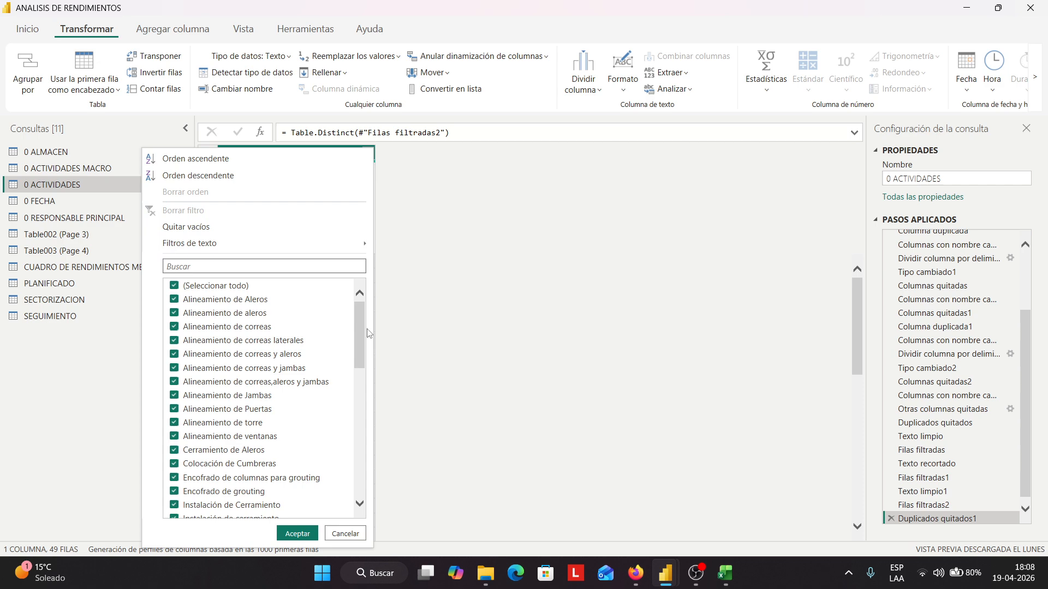
pyautogui.scroll(-2, 360, 339)
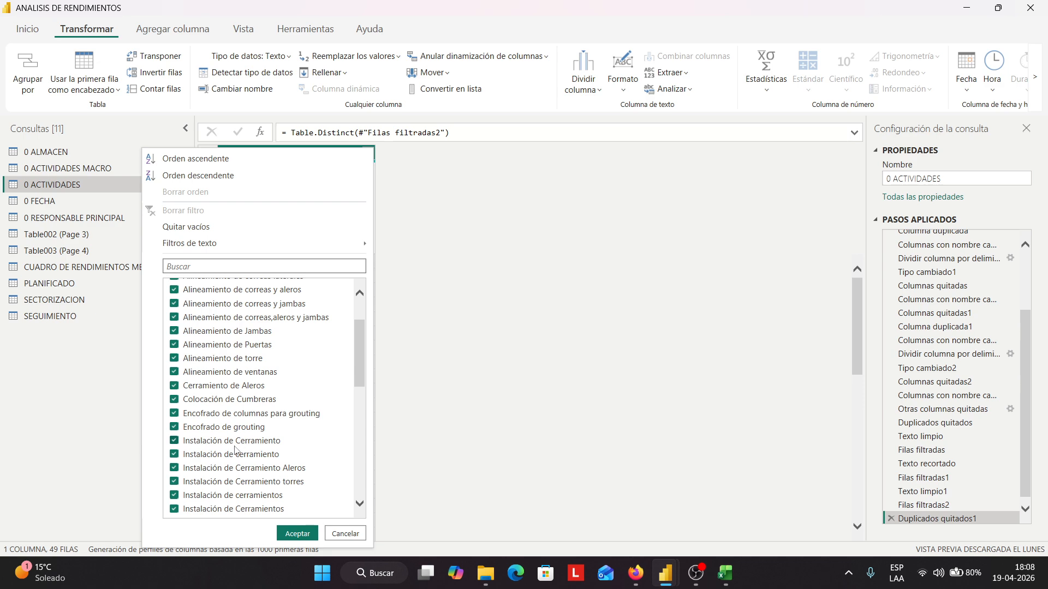
pyautogui.click(297, 533)
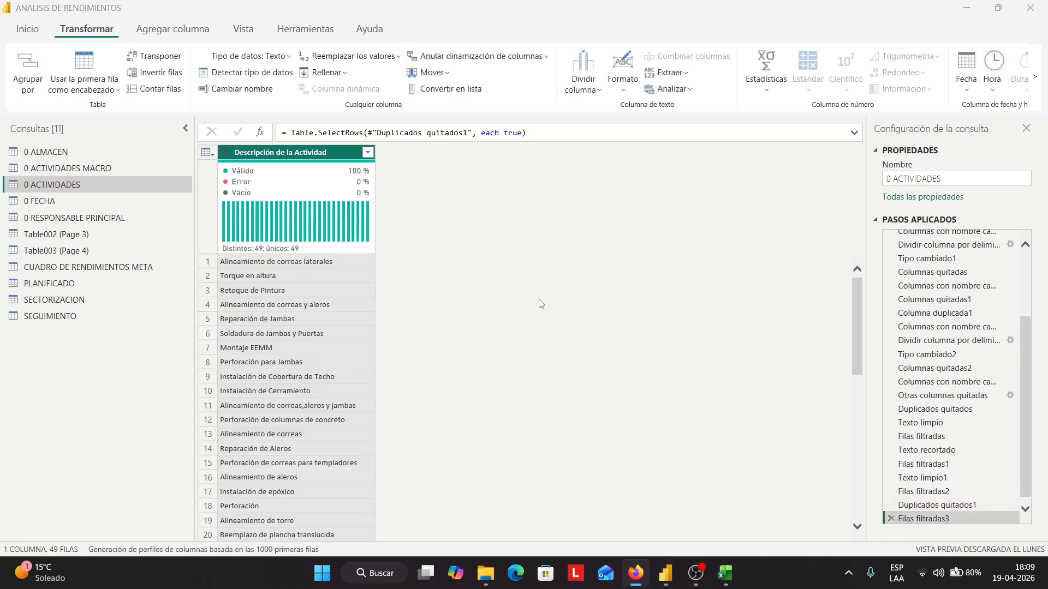
# Search the Descripción de la Actividad filter values for "INSTA" and for "Insta" to compare the similar installation activities
pyautogui.click(368, 153)
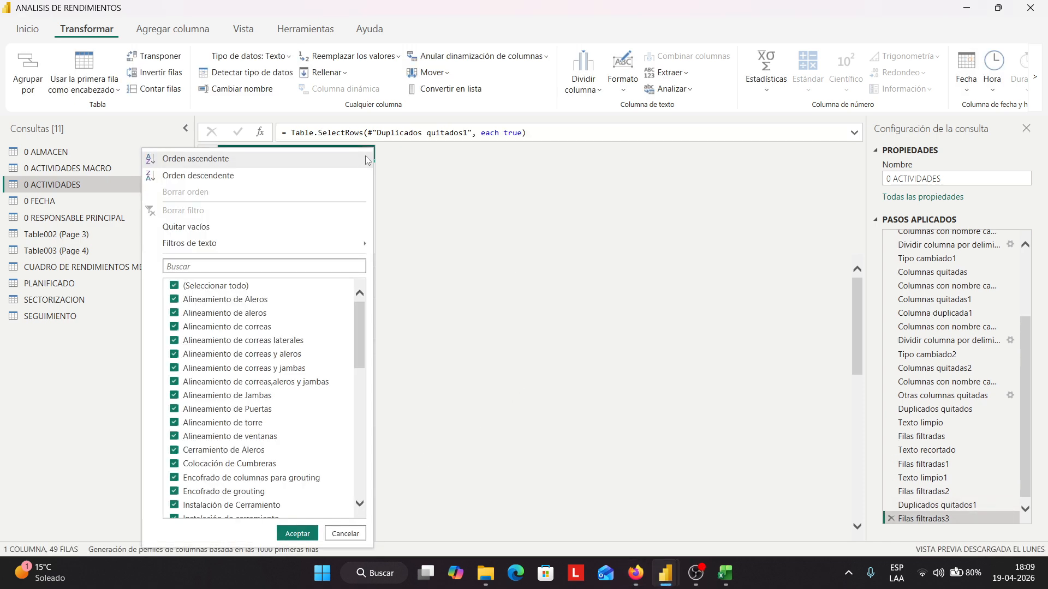
pyautogui.click(248, 270)
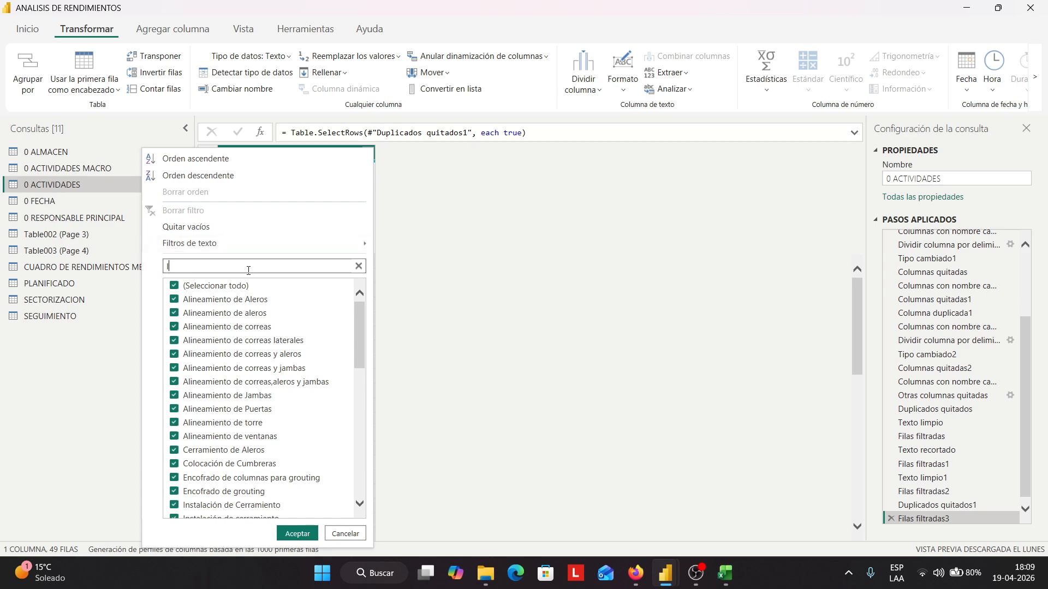
pyautogui.write('INSTA')
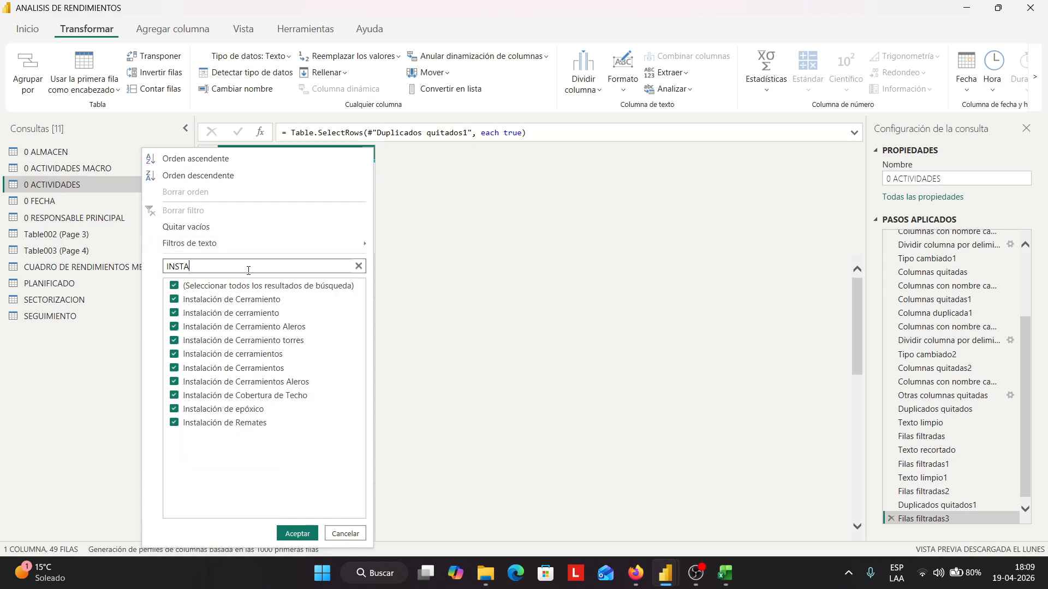
pyautogui.press('BackSpace')
pyautogui.press('BackSpace')
pyautogui.press('BackSpace')
pyautogui.write('I')
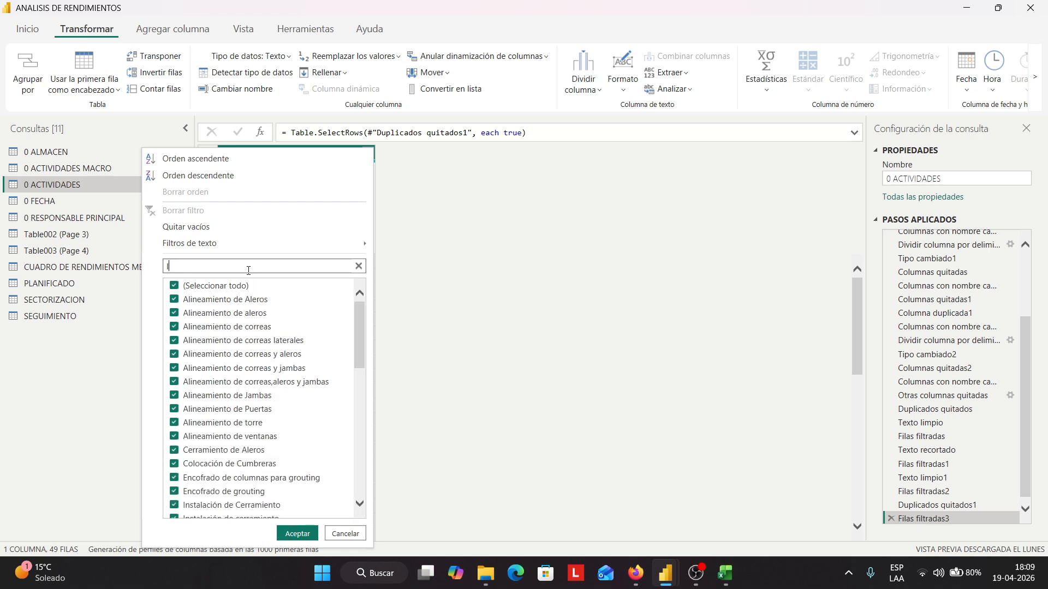
pyautogui.write('nsta')
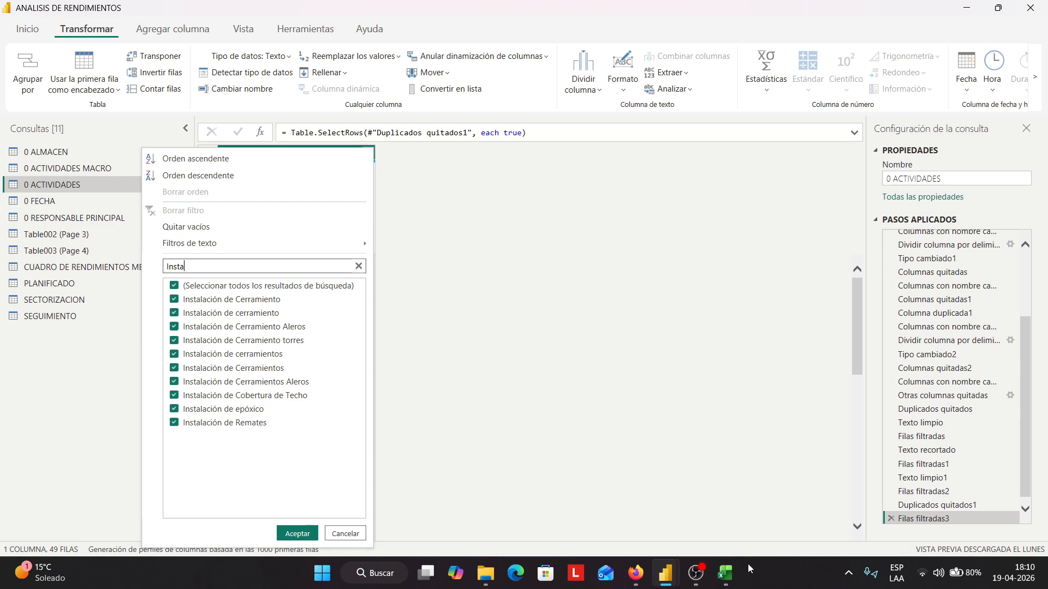
# Switch to the Excel workbook Libro1 and view the names offered by the validation list in cell G5 of Columna1
pyautogui.click(726, 573)
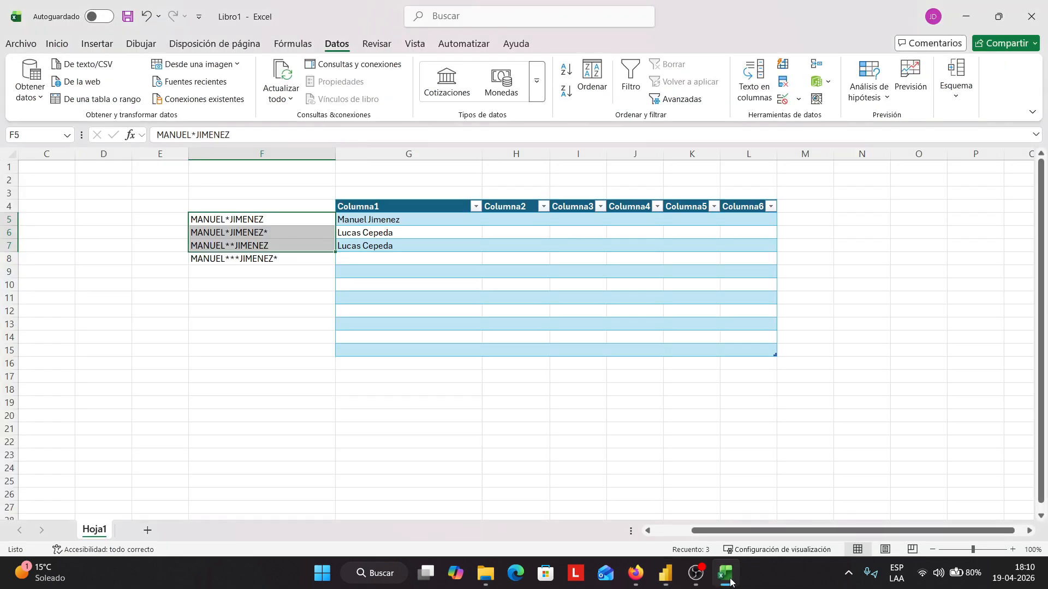
pyautogui.click(444, 221)
pyautogui.moveTo(445, 221); pyautogui.dragTo(443, 298)
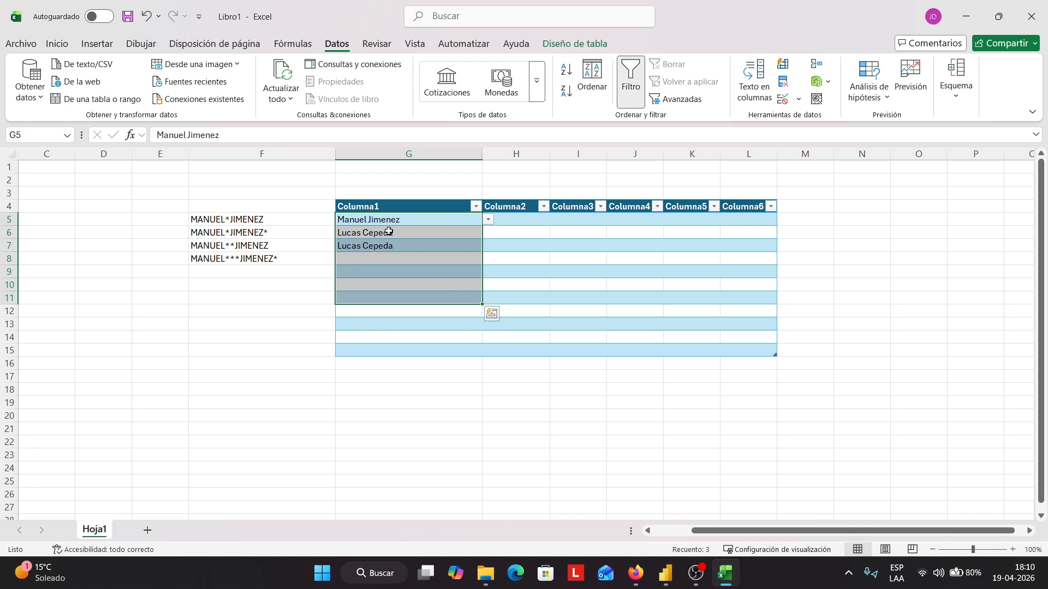
pyautogui.click(444, 220)
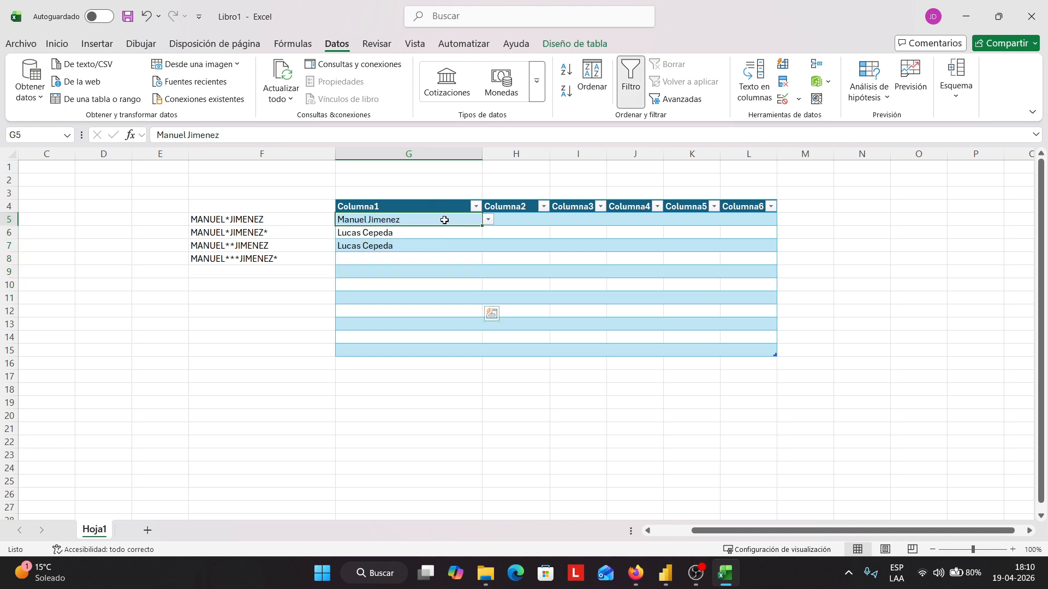
pyautogui.click(489, 220)
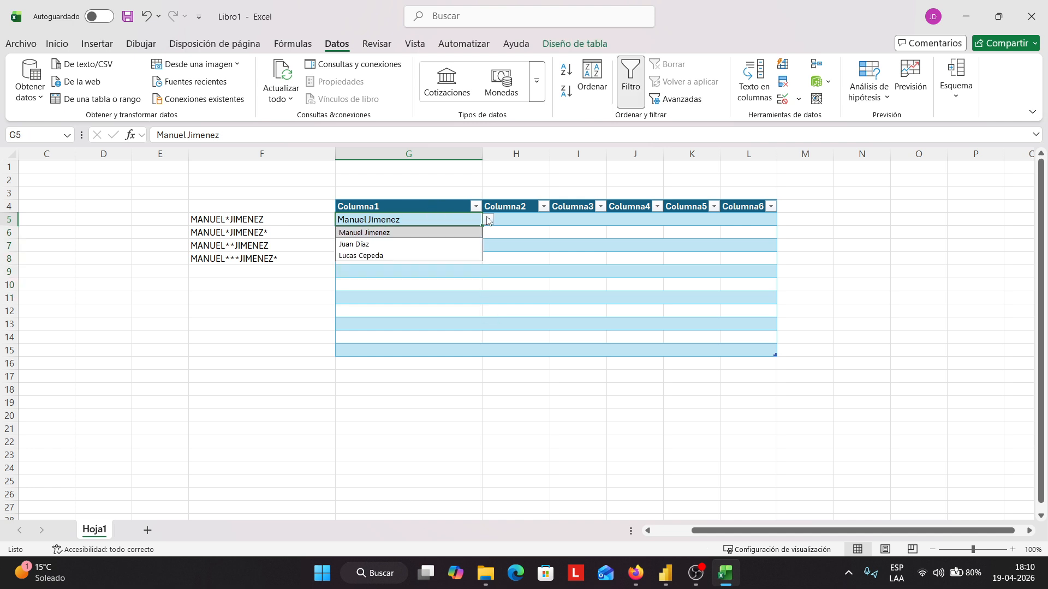
pyautogui.click(473, 269)
pyautogui.click(473, 297)
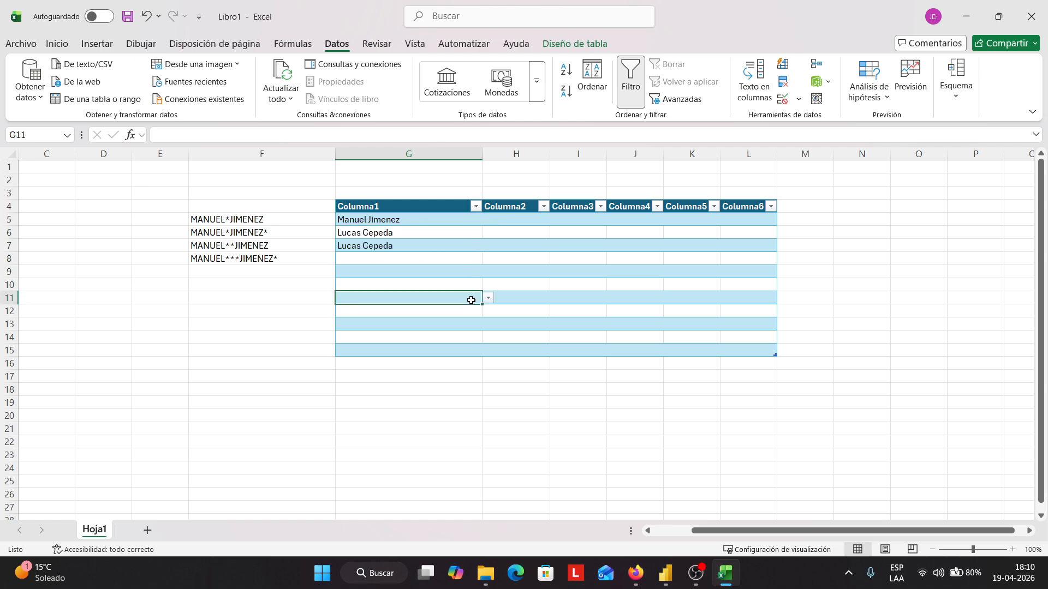
# Widen column H to about twice column I's combined width with its neighbours and fill cell G8 with a person's name from the validation list
pyautogui.moveTo(550, 155); pyautogui.dragTo(667, 164)
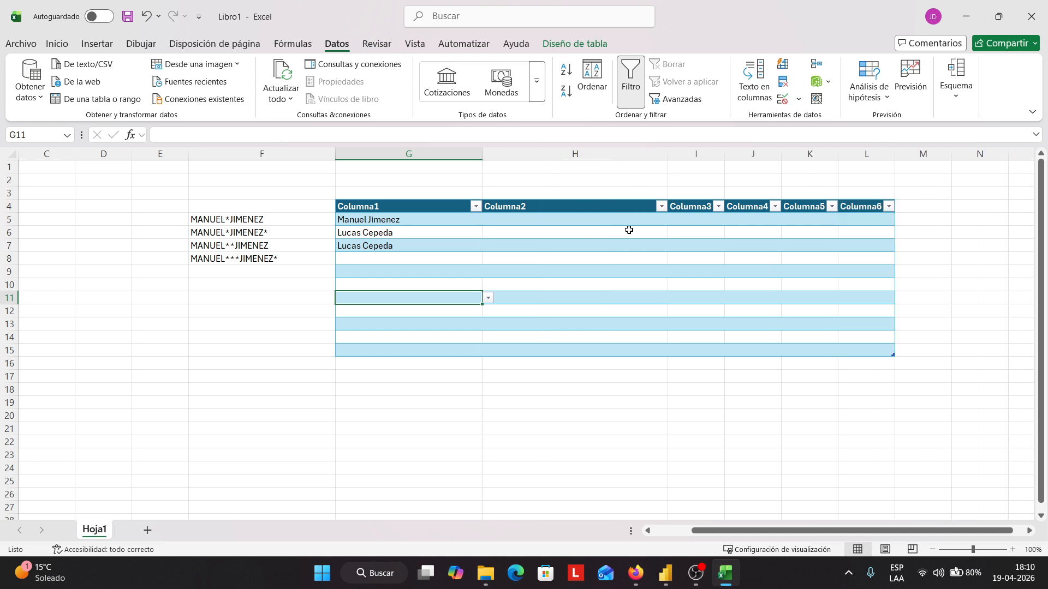
pyautogui.click(656, 220)
pyautogui.click(476, 220)
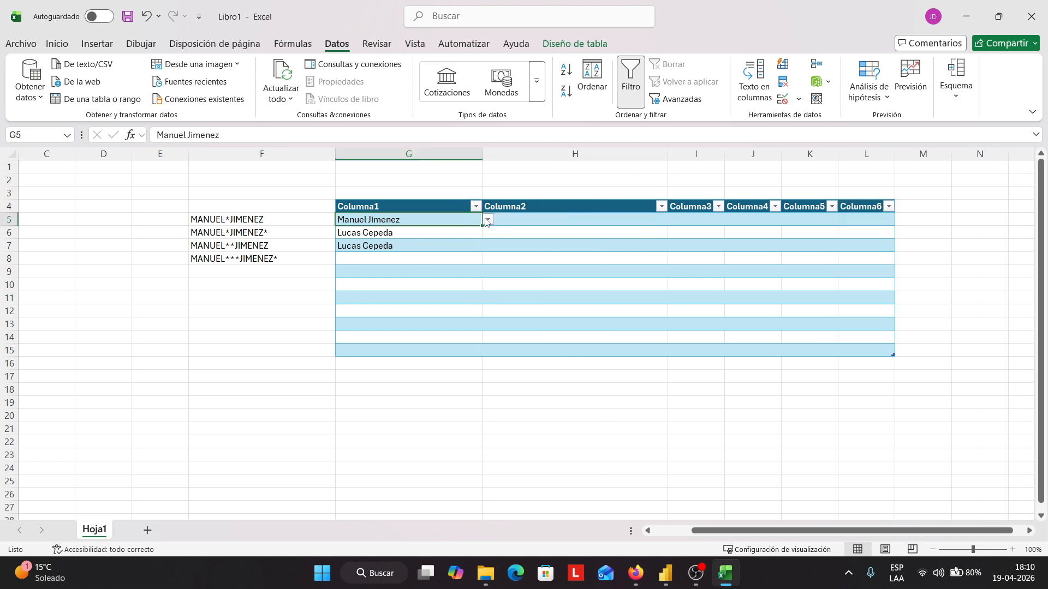
pyautogui.click(489, 219)
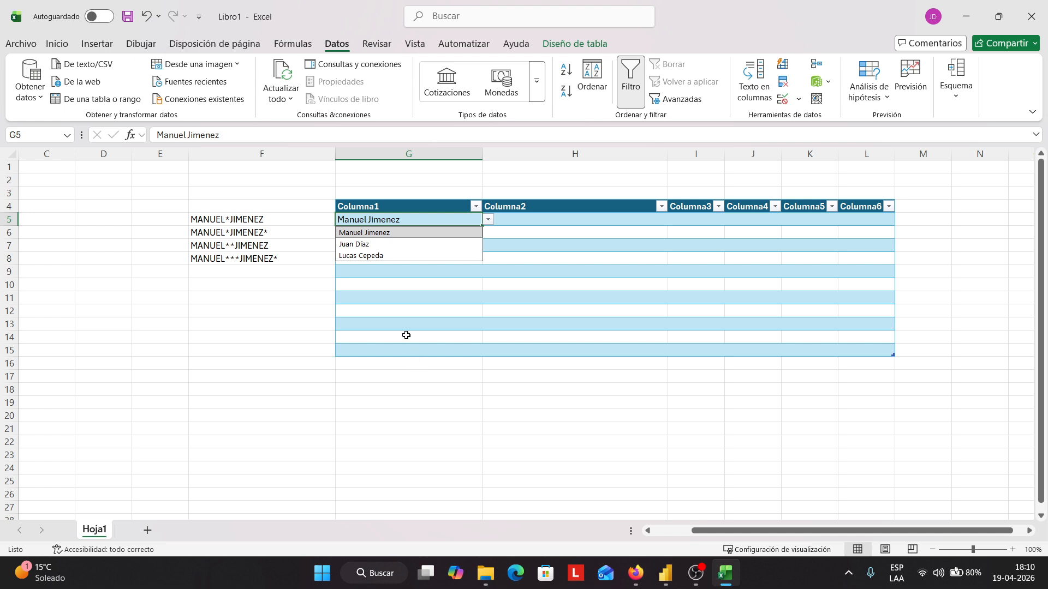
pyautogui.click(397, 309)
pyautogui.click(390, 260)
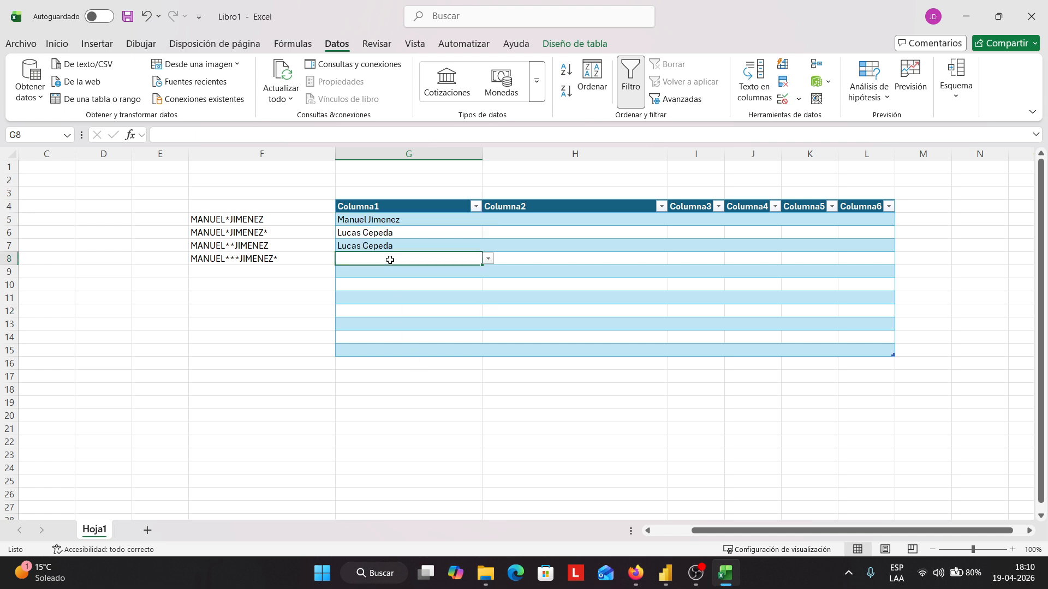
pyautogui.write('man')
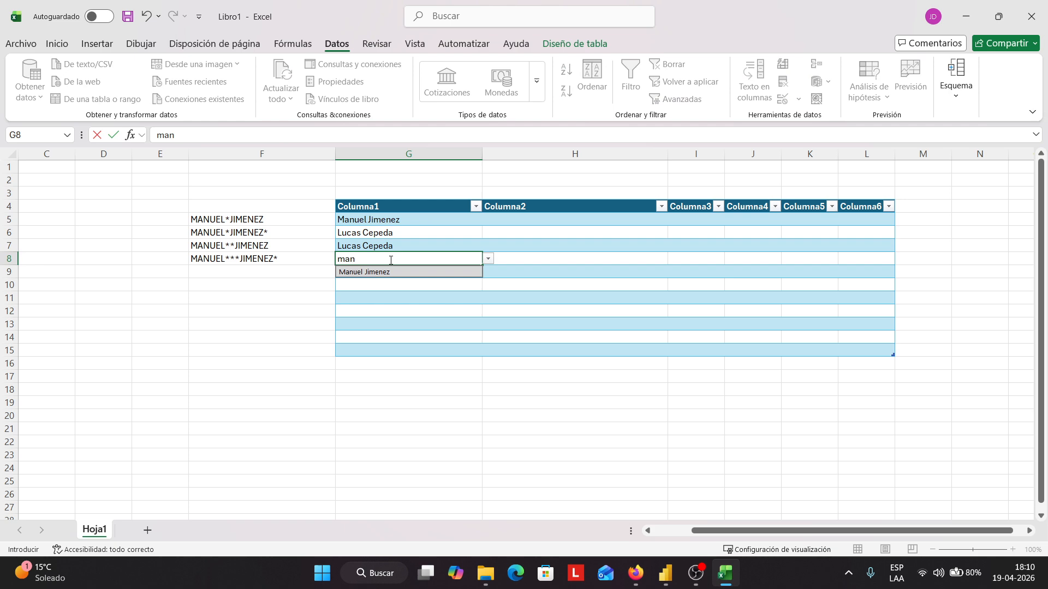
pyautogui.press('Return')
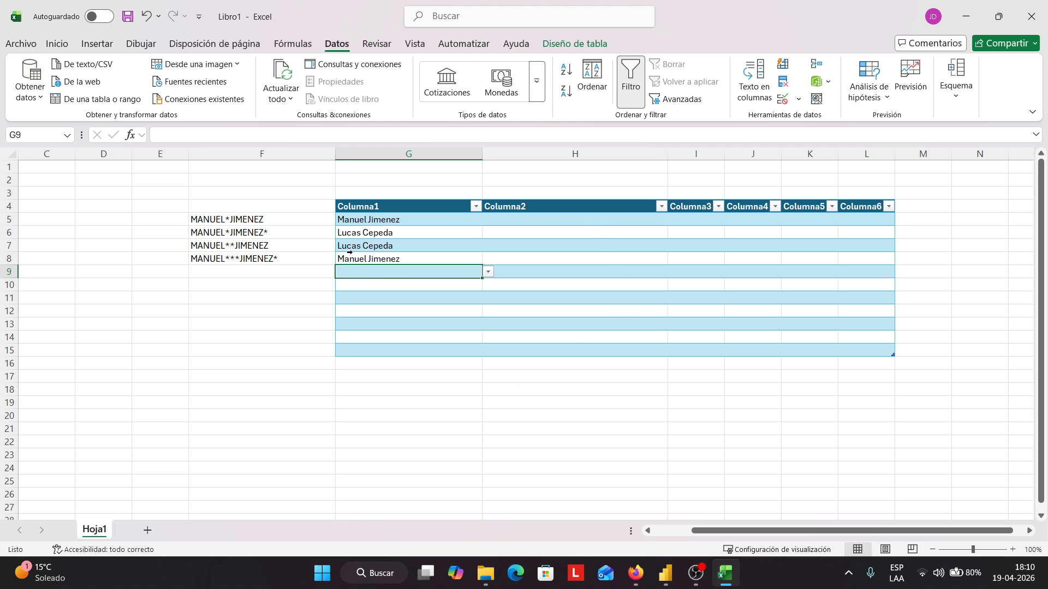
# Check the validation list in cell G5 again and return to the Power Query editor of ANALISIS DE RENDIMIENTOS
pyautogui.click(474, 221)
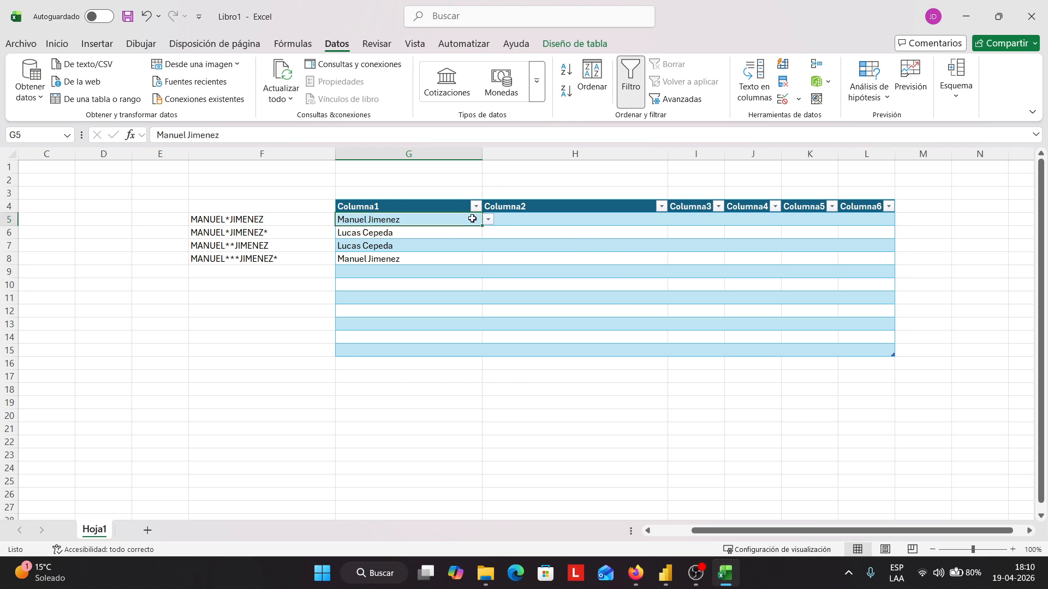
pyautogui.click(489, 220)
pyautogui.click(489, 220)
pyautogui.click(665, 574)
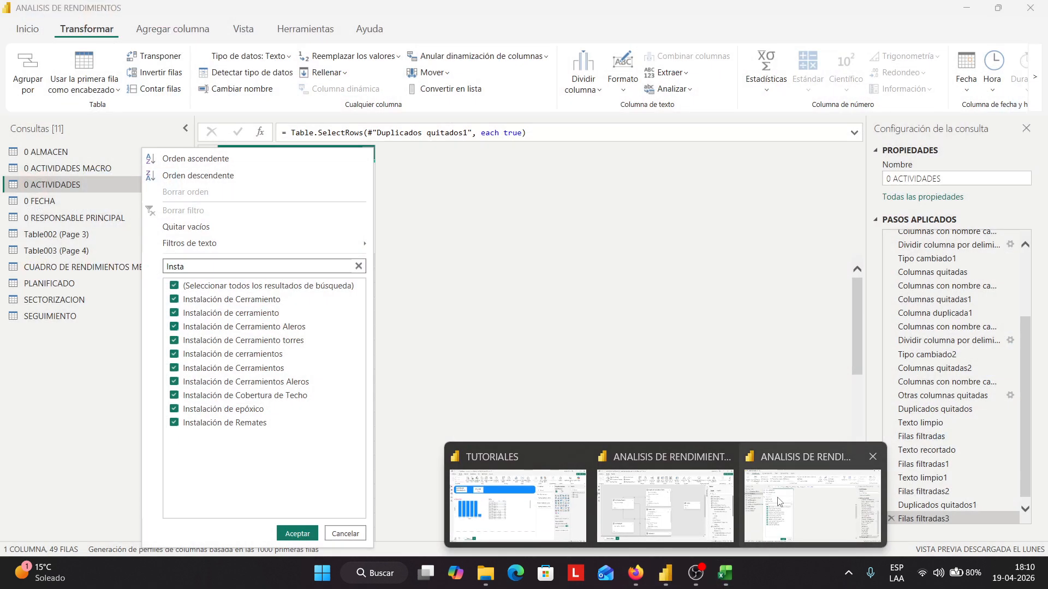
pyautogui.click(781, 502)
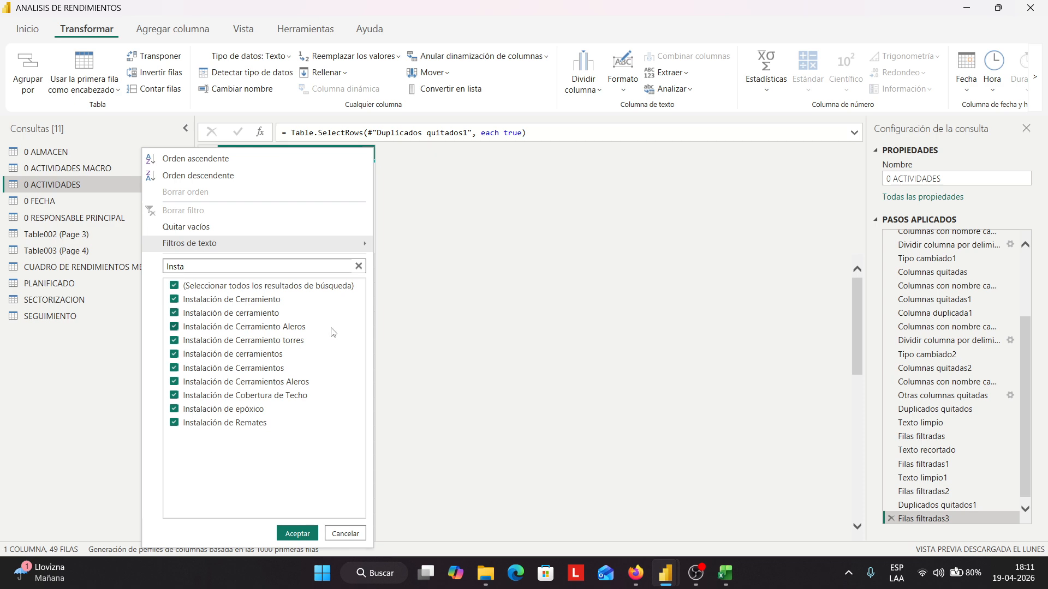
# Filter Descripción de la Actividad to the "Insta" search results and restore the filter to all values
pyautogui.click(297, 533)
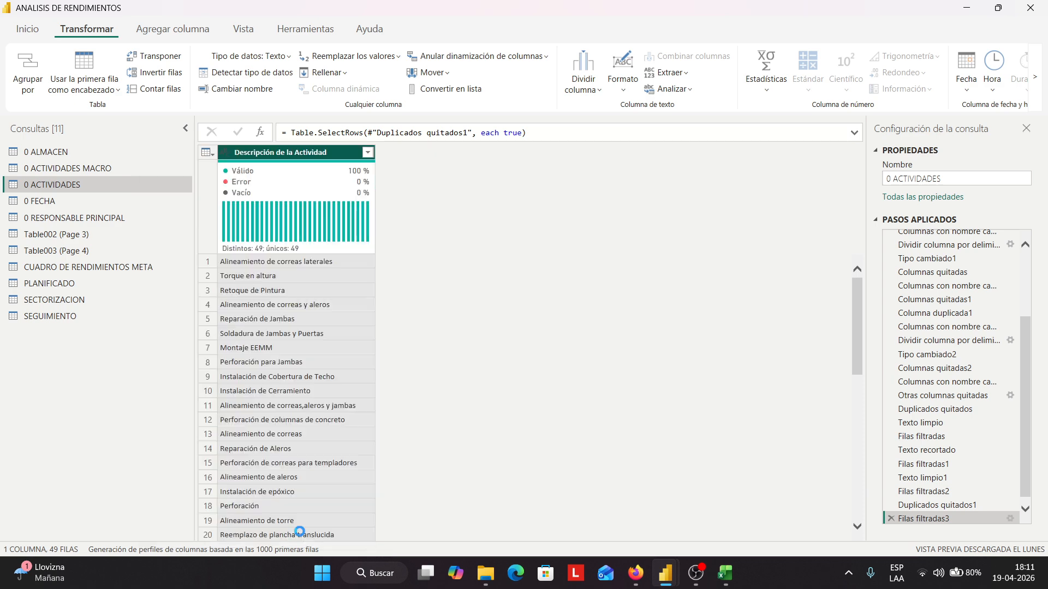
pyautogui.click(367, 152)
pyautogui.click(187, 287)
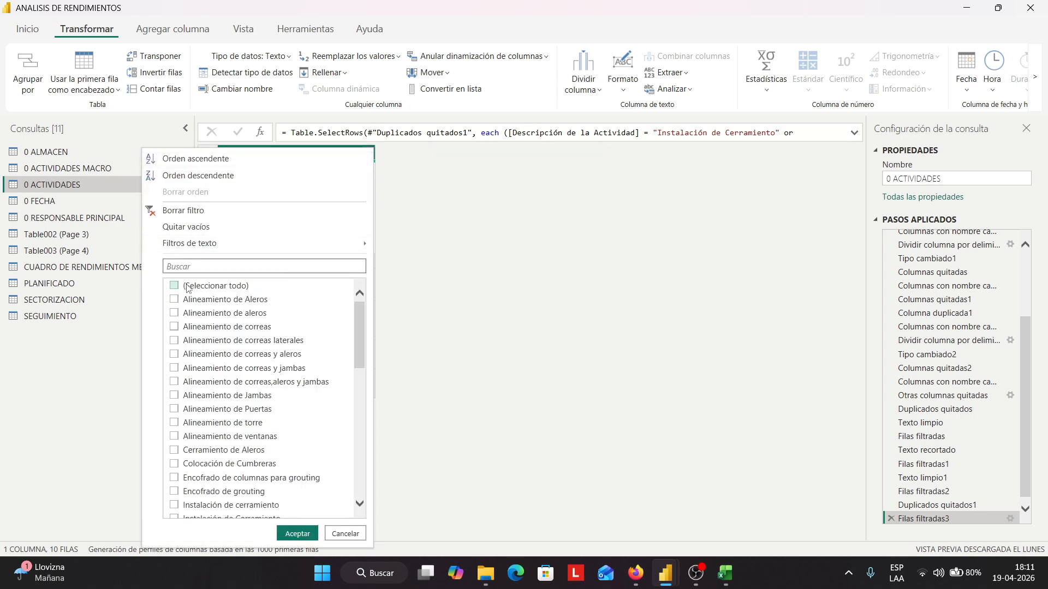
pyautogui.click(195, 290)
pyautogui.click(303, 538)
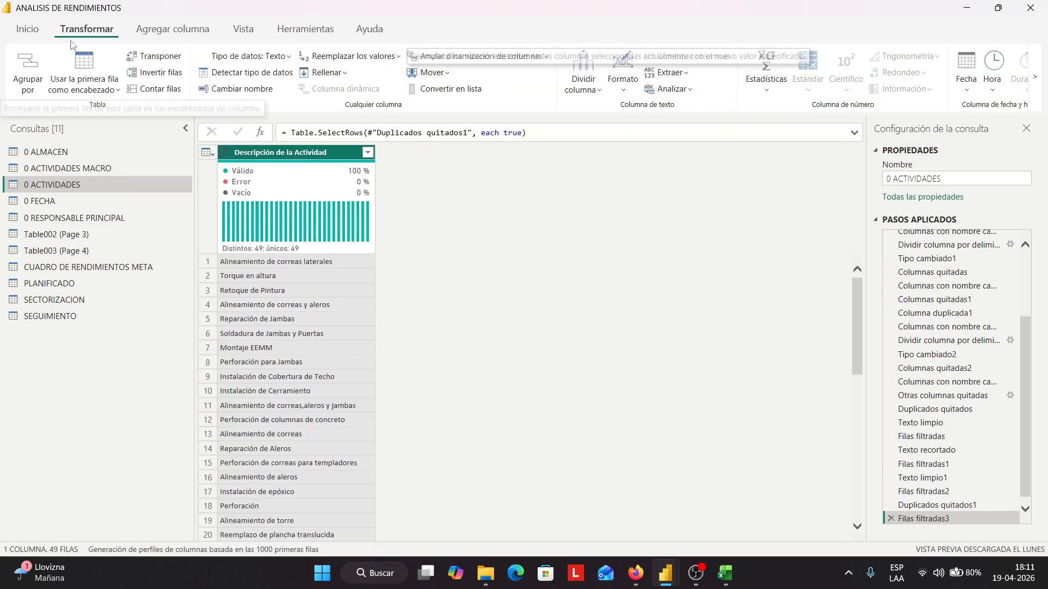
# Replace "cerramiento" with "Cerramiento" in the Descripción de la Actividad column
pyautogui.click(349, 58)
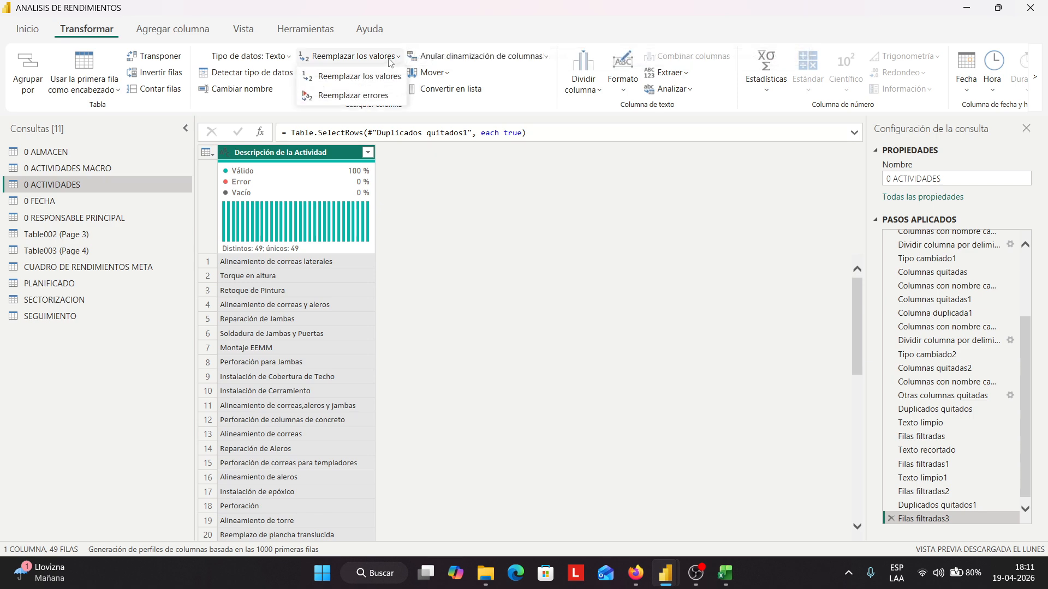
pyautogui.click(373, 77)
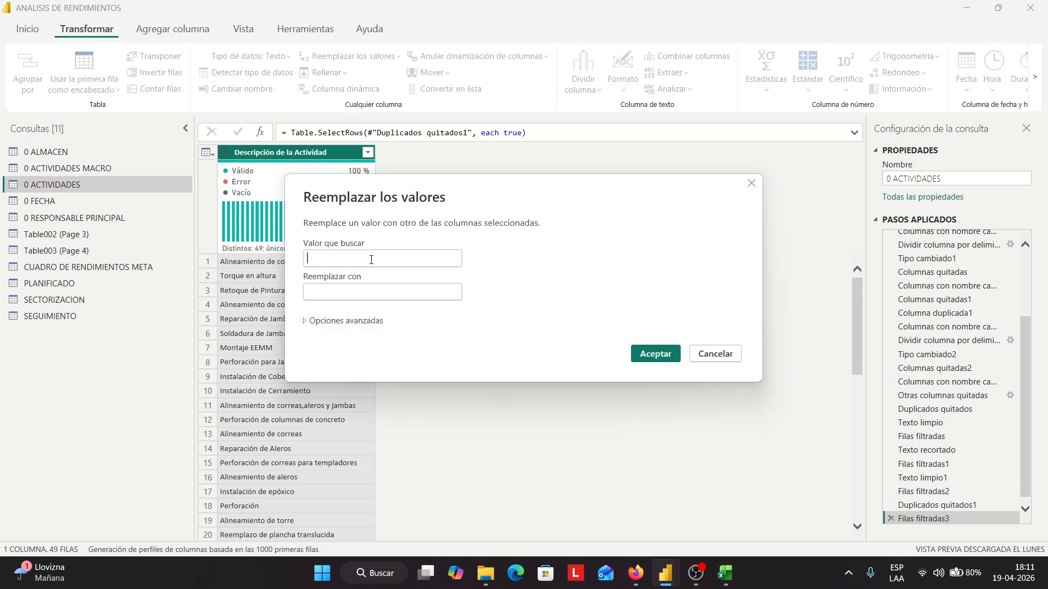
pyautogui.click(371, 260)
pyautogui.write('cerramiento')
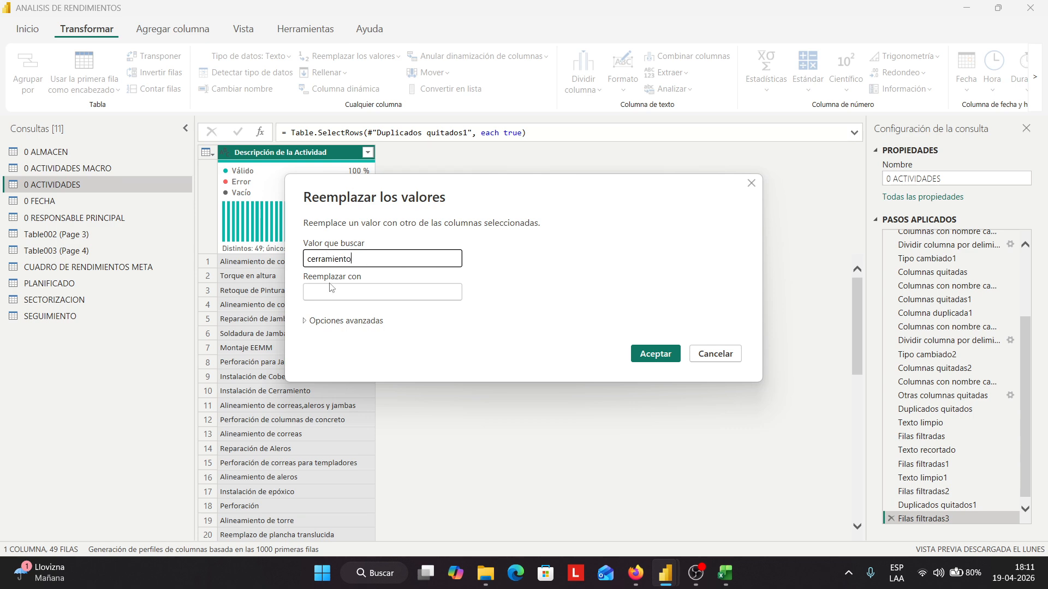
pyautogui.click(330, 293)
pyautogui.write('Cerramiento')
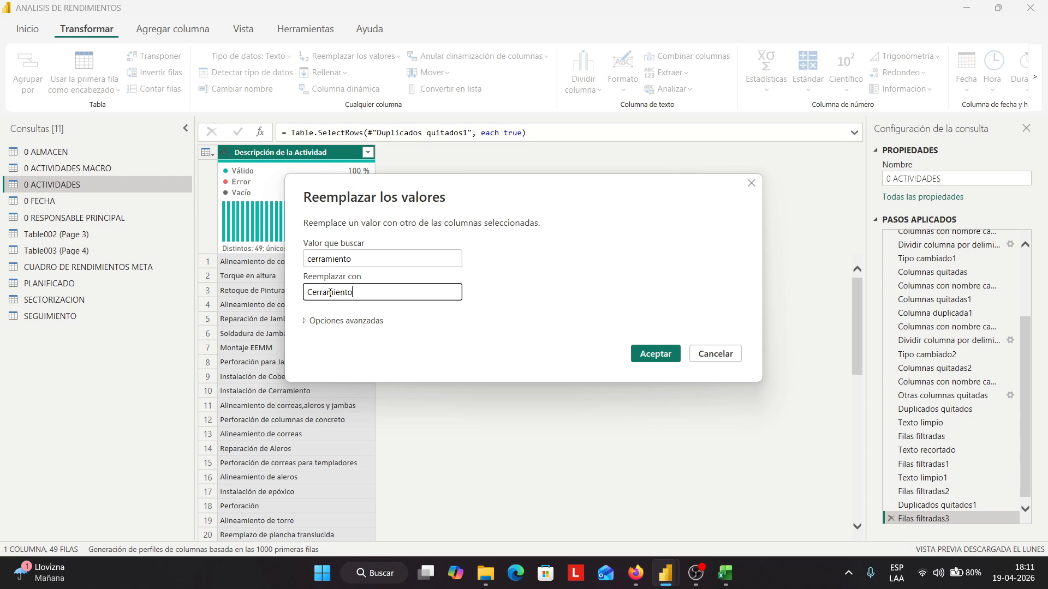
pyautogui.click(654, 358)
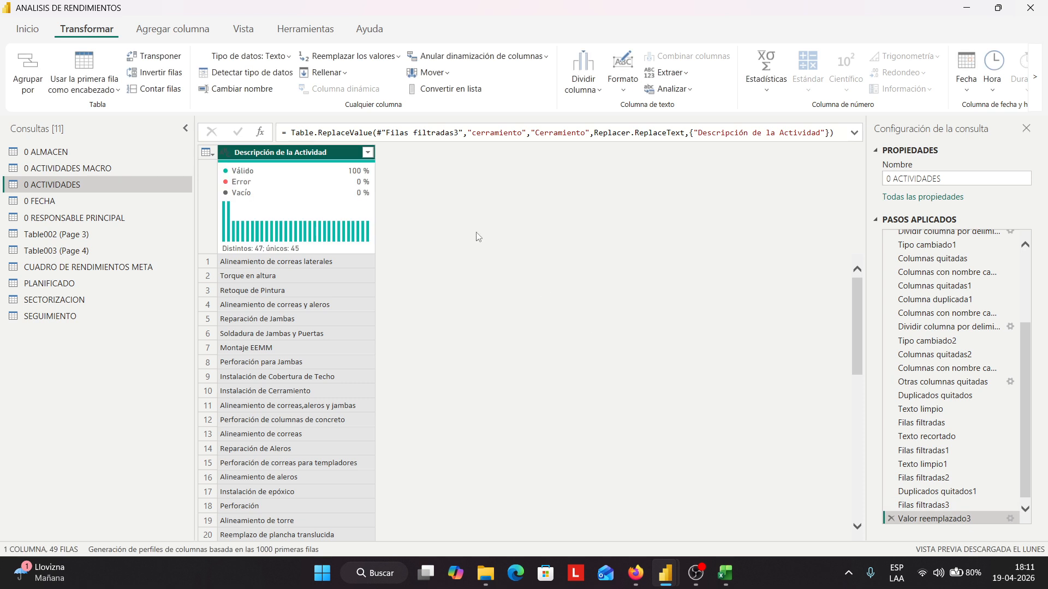
# Replace "Cerramientos" with "Cerramiento" in the Descripción de la Actividad column
pyautogui.click(381, 59)
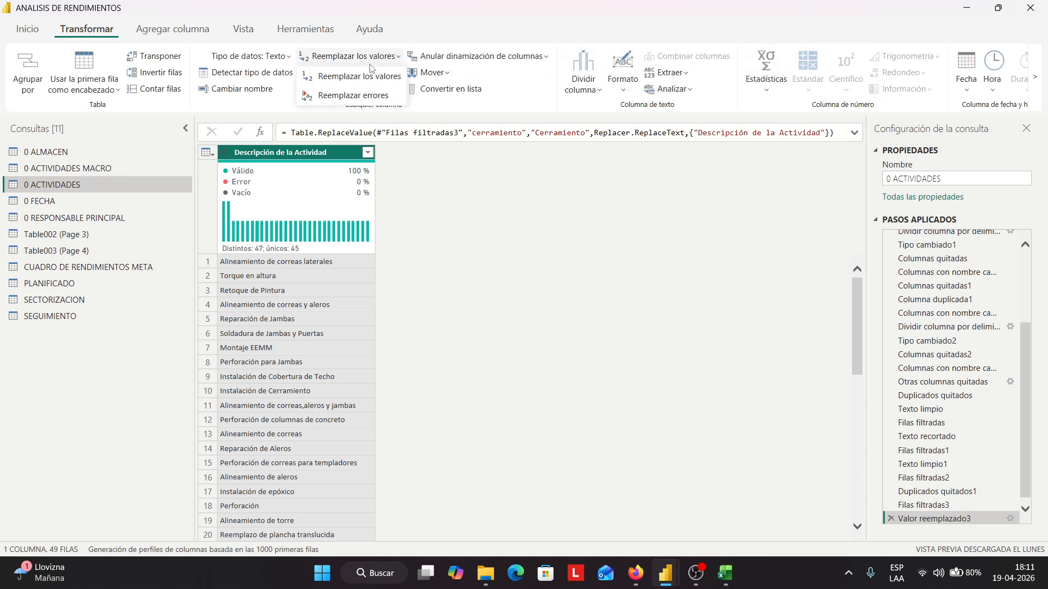
pyautogui.click(360, 80)
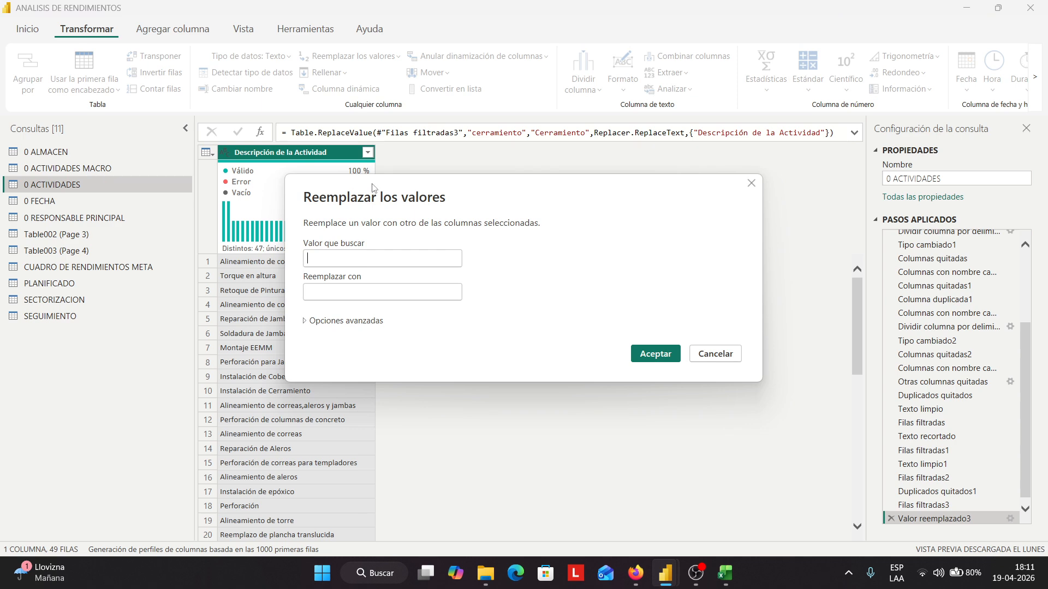
pyautogui.click(346, 262)
pyautogui.write('cerramiento')
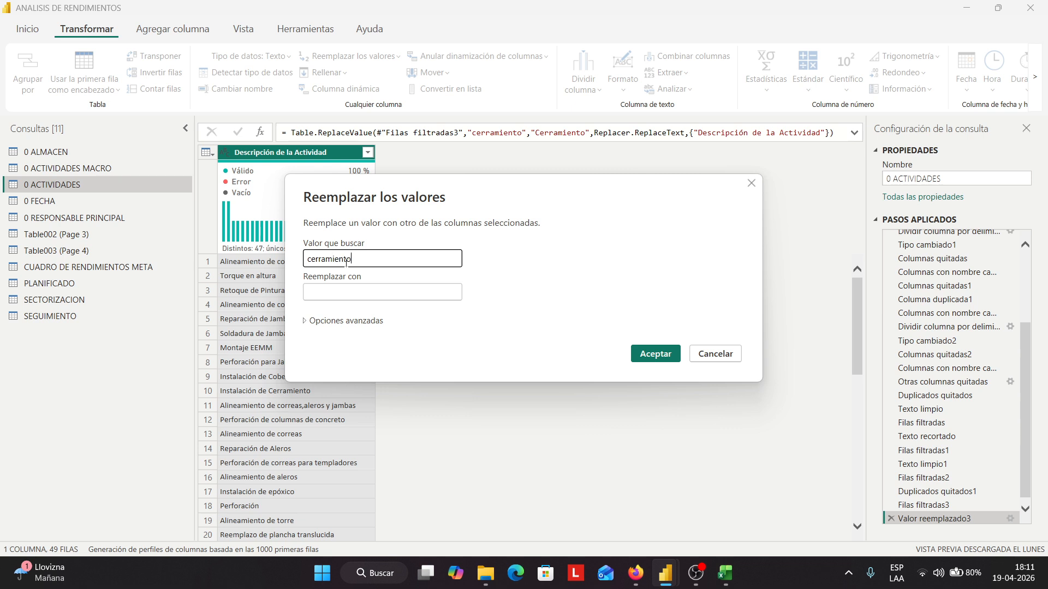
pyautogui.press('BackSpace')
pyautogui.press('BackSpace')
pyautogui.press('BackSpace')
pyautogui.press('BackSpace')
pyautogui.press('BackSpace')
pyautogui.press('BackSpace')
pyautogui.press('BackSpace')
pyautogui.press('BackSpace')
pyautogui.press('BackSpace')
pyautogui.press('BackSpace')
pyautogui.click(341, 293)
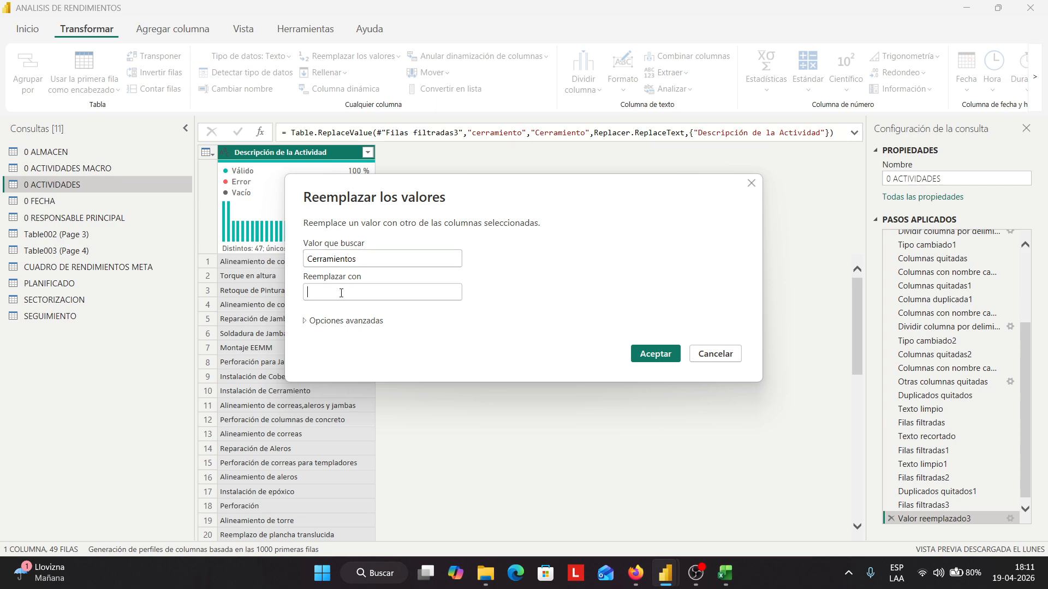
pyautogui.write('Cerramiento')
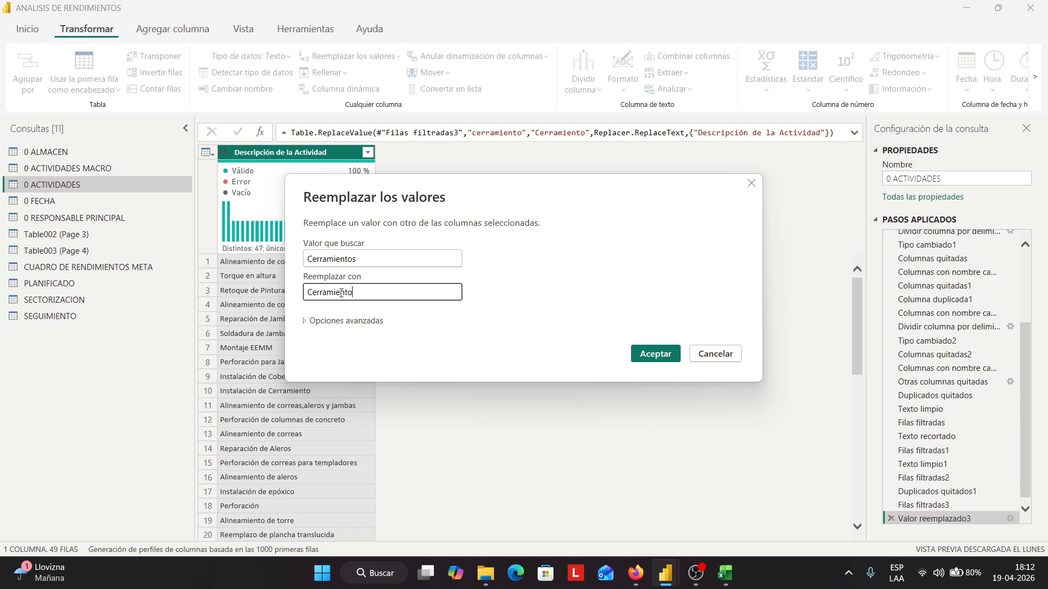
pyautogui.click(654, 354)
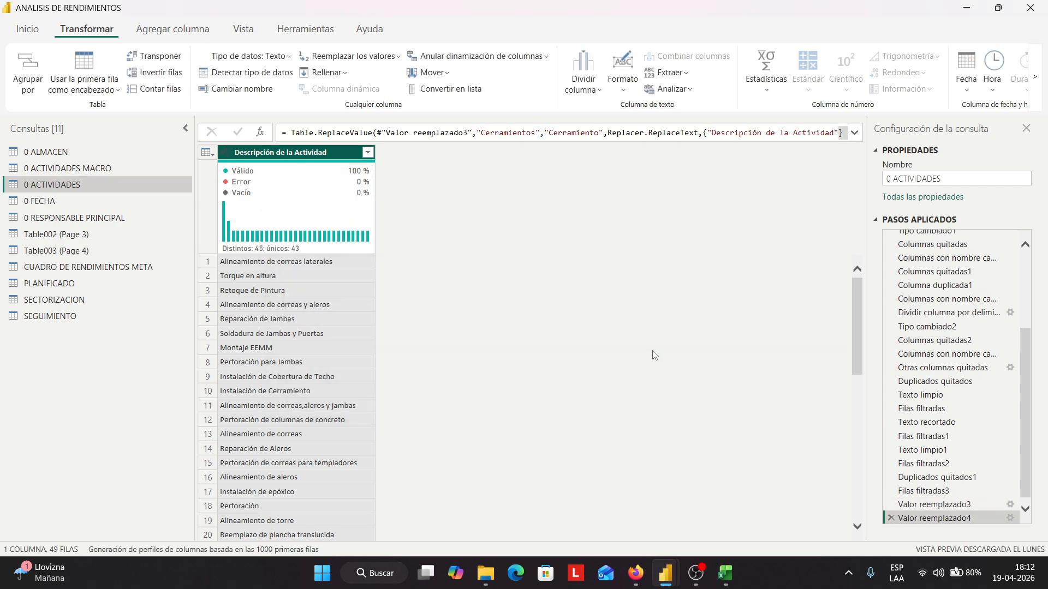
# Remove duplicates from Descripción de la Actividad and check the installation activities by searching its filter values for "insta", leaving the filter unapplied
pyautogui.rightClick(310, 154)
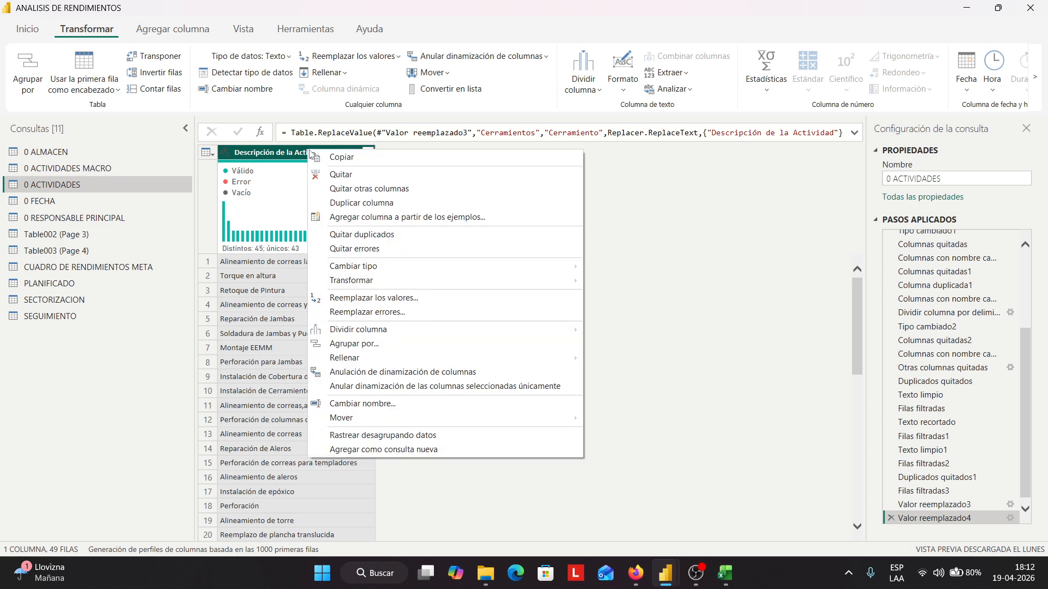
pyautogui.click(369, 235)
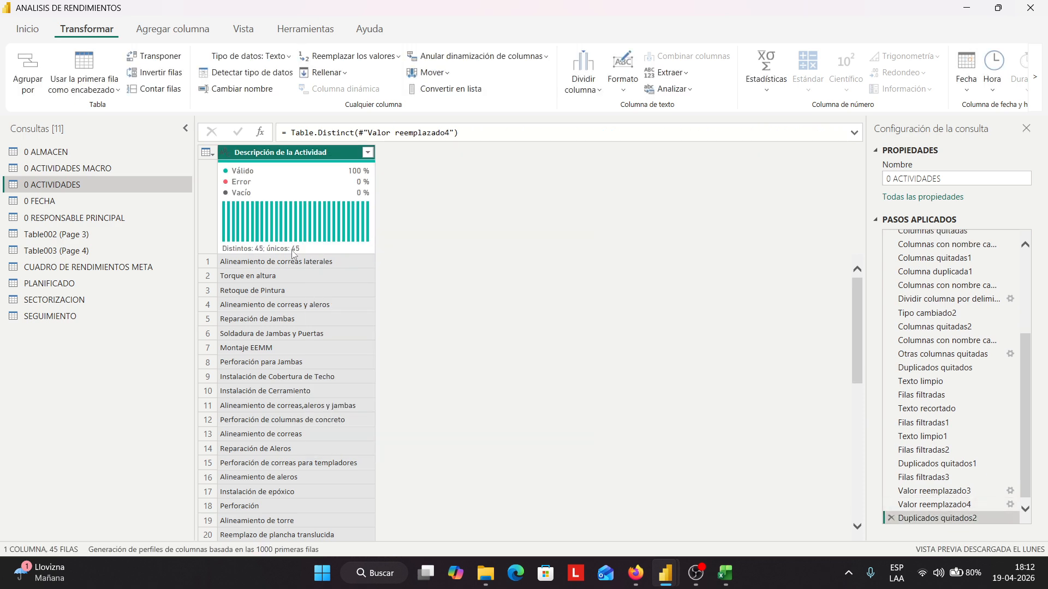
pyautogui.click(368, 154)
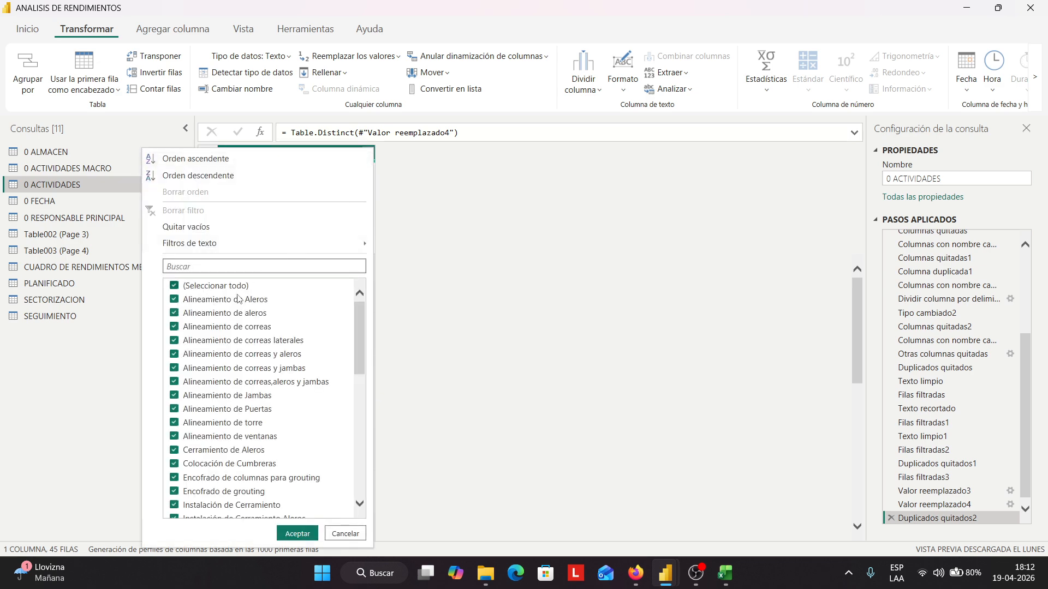
pyautogui.write('insta')
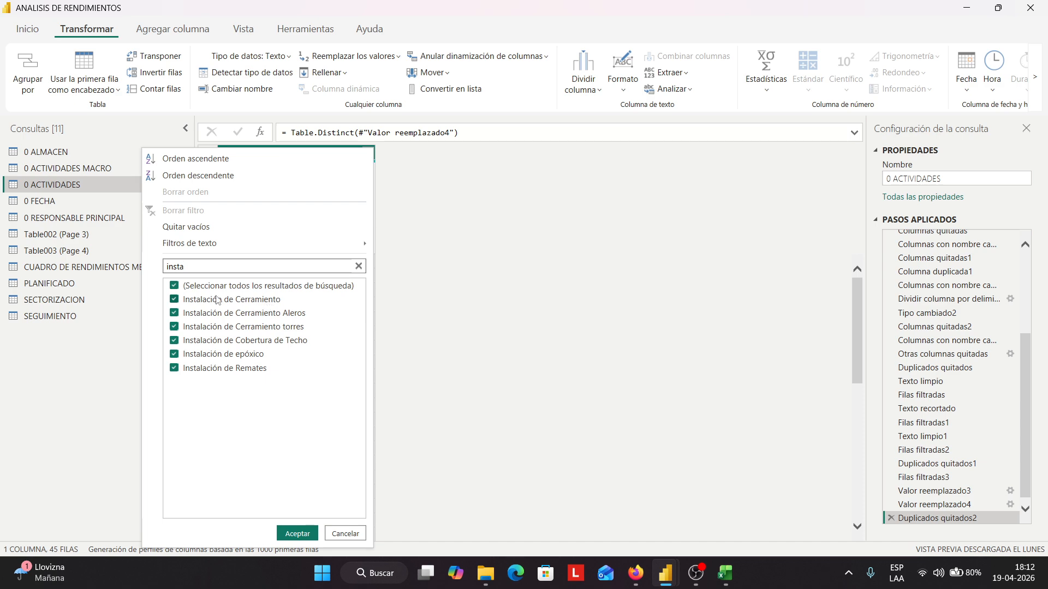
pyautogui.click(344, 533)
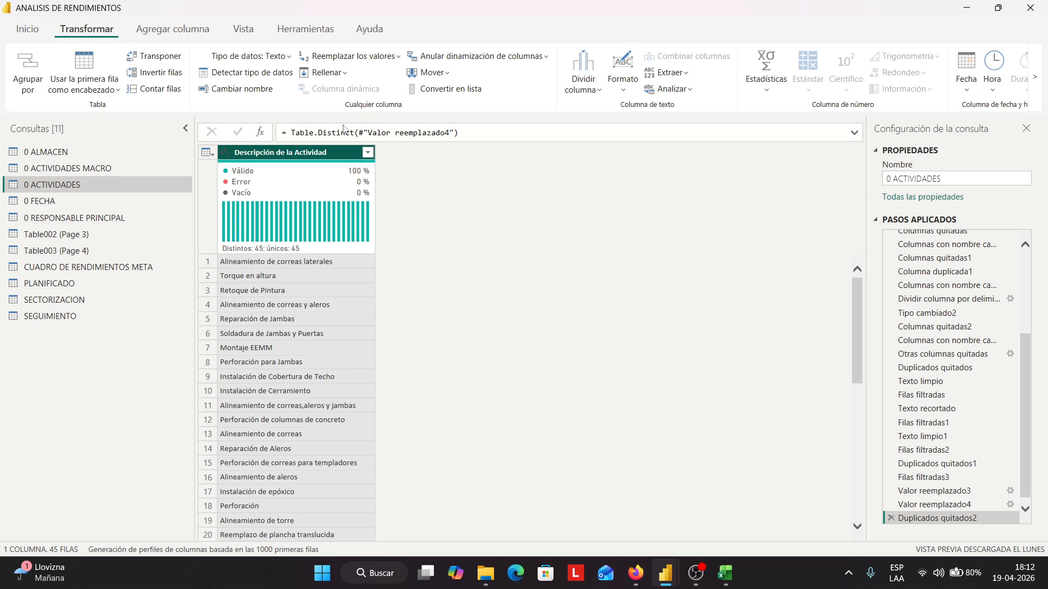
# Trim leading and trailing spaces from the text in the Descripción de la Actividad column
pyautogui.click(623, 82)
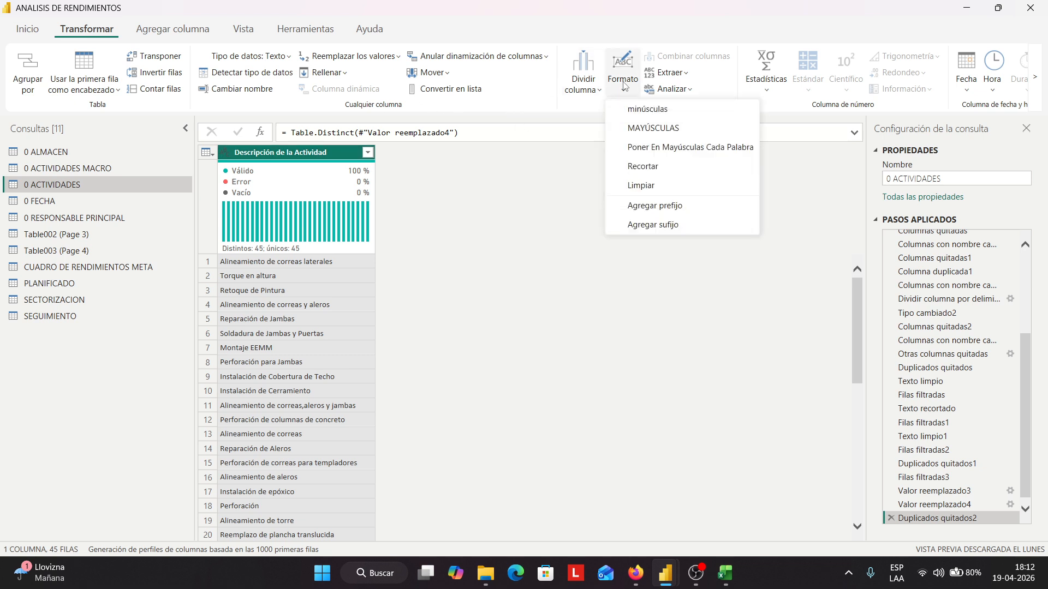
pyautogui.click(644, 166)
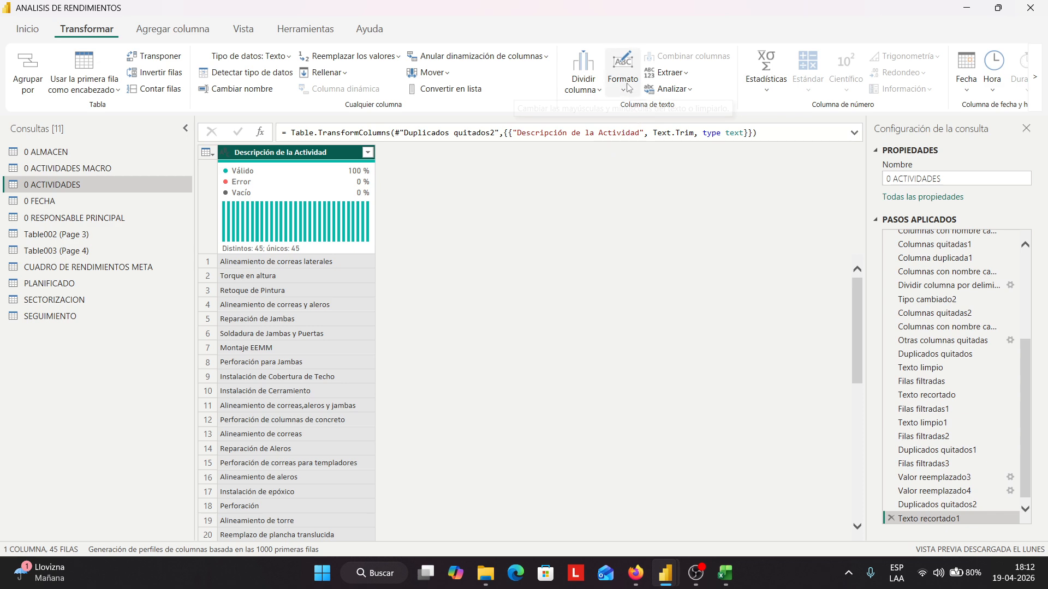
# Clean non-printable characters and remove duplicates from the Descripción de la Actividad column, applying the query changes to the model
pyautogui.click(624, 82)
pyautogui.click(643, 181)
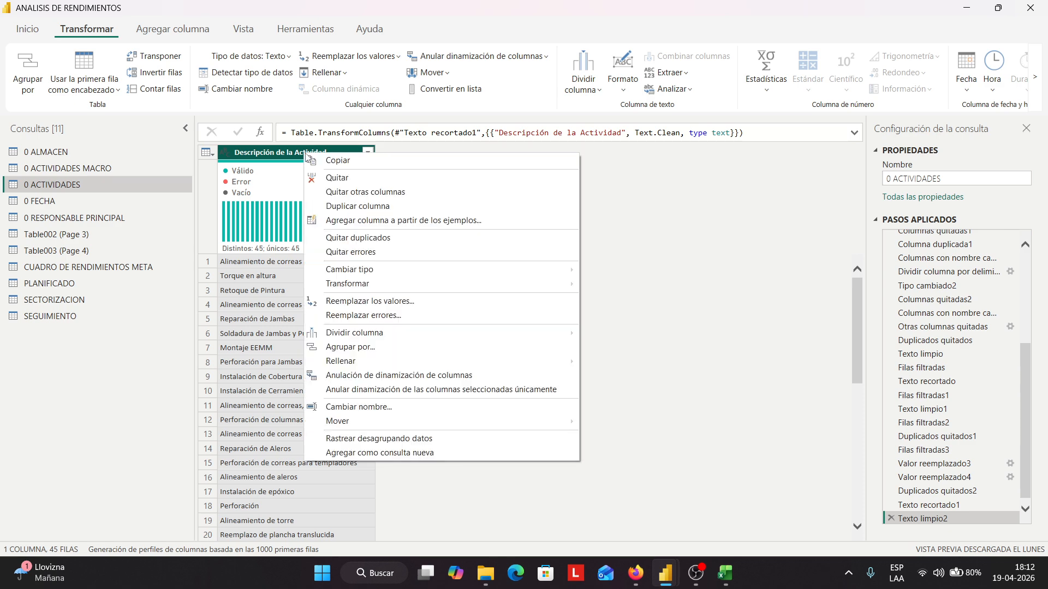
pyautogui.rightClick(307, 160)
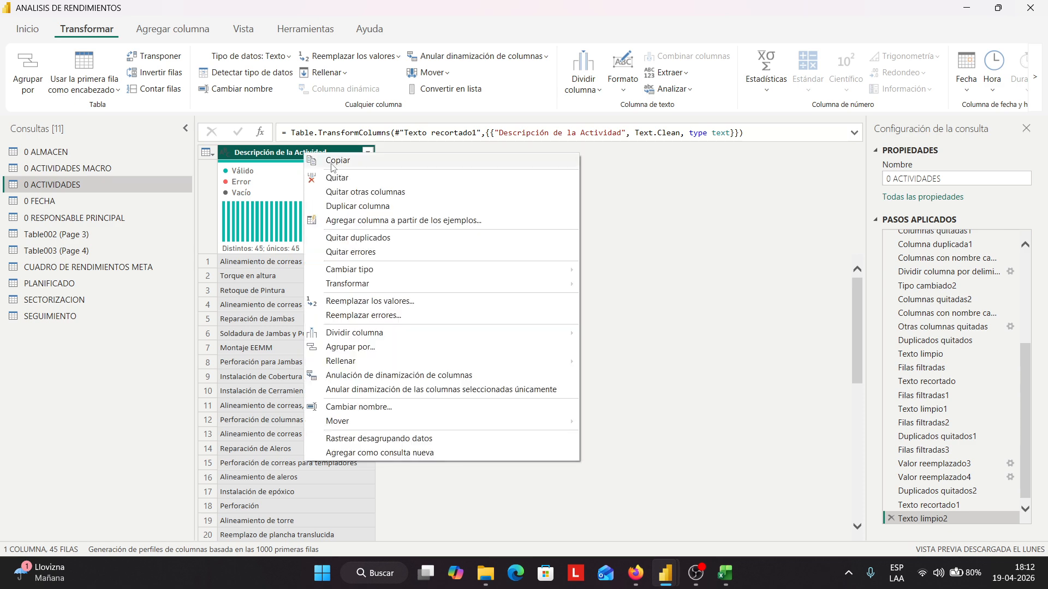
pyautogui.click(363, 238)
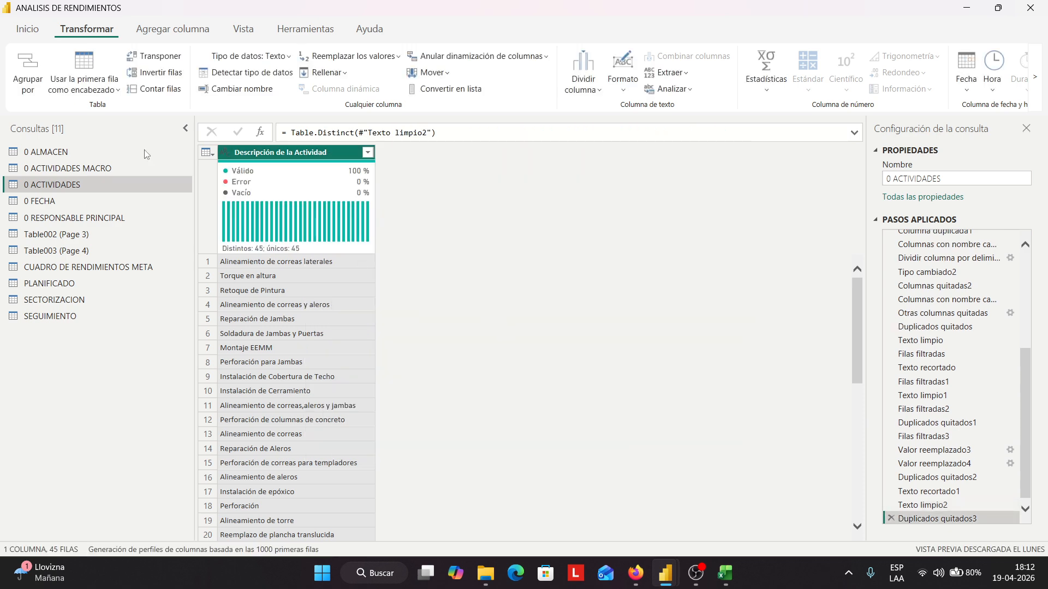
pyautogui.click(28, 31)
pyautogui.click(36, 58)
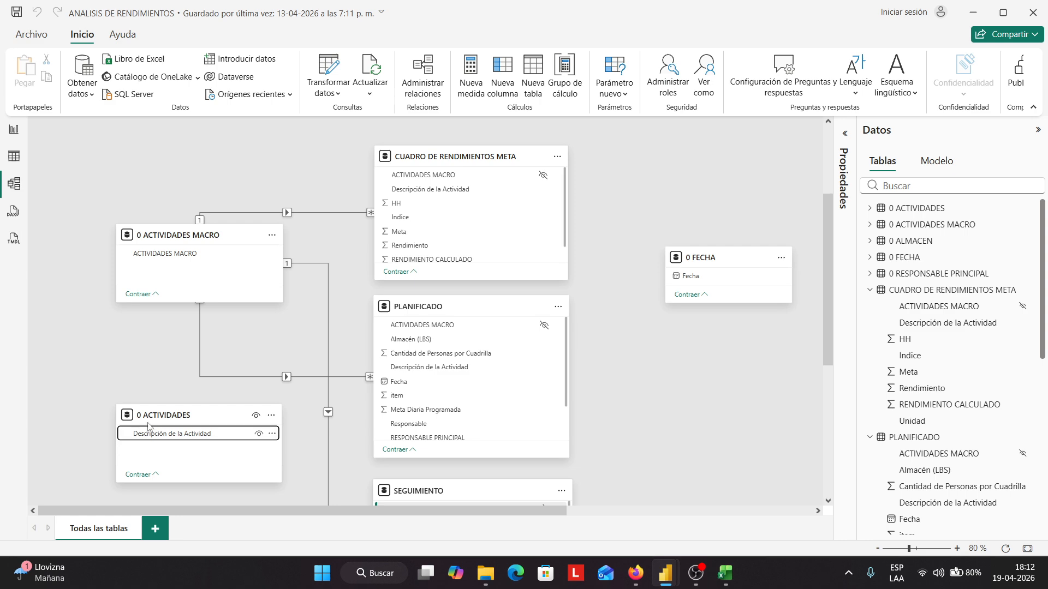
# Try to relate 0 ACTIVIDADES to CUADRO DE RENDIMIENTOS META through Descripción de la Actividad with cardinality Uno a varios (1:*)
pyautogui.scroll(-3, 212, 429)
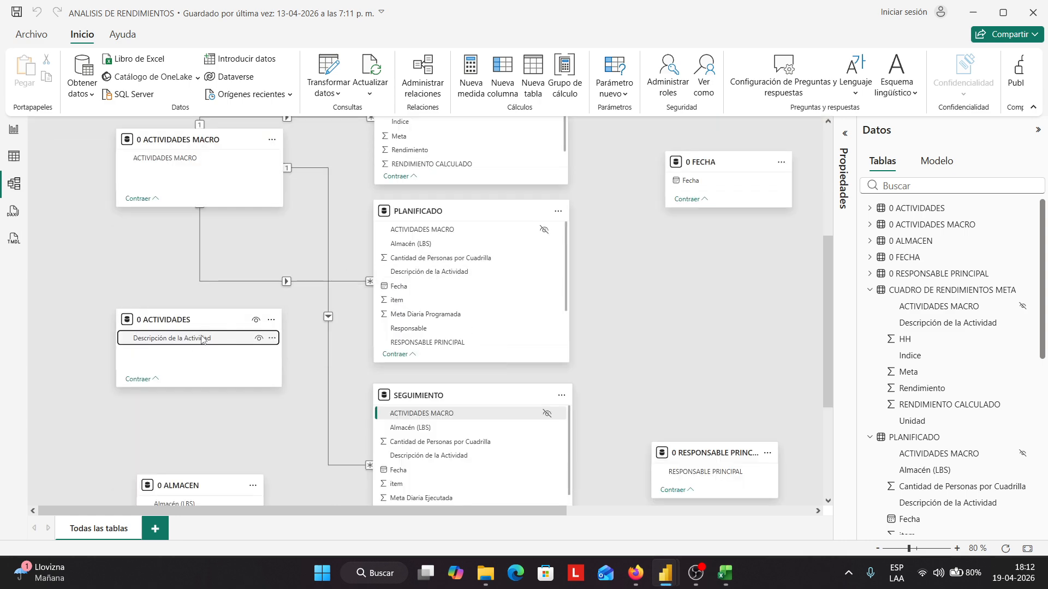
pyautogui.scroll(3, 254, 352)
pyautogui.moveTo(217, 475); pyautogui.dragTo(462, 232)
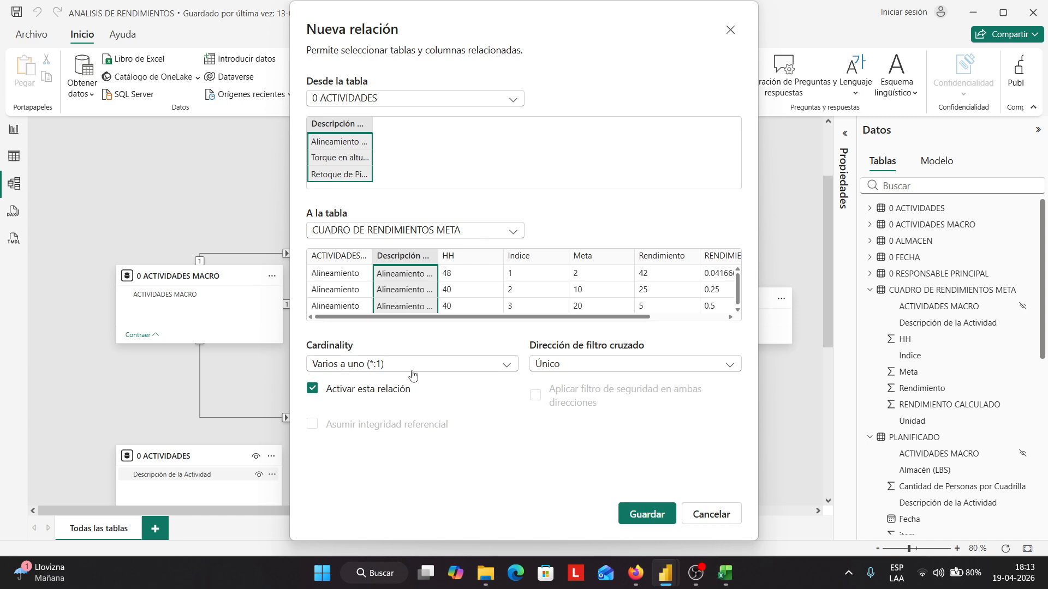
pyautogui.click(500, 367)
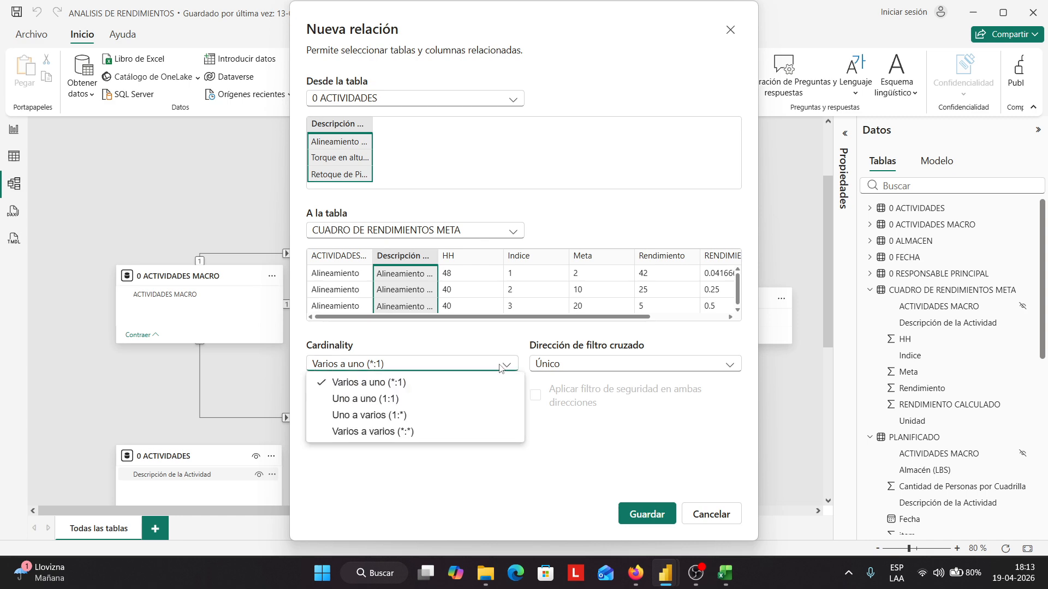
pyautogui.click(353, 416)
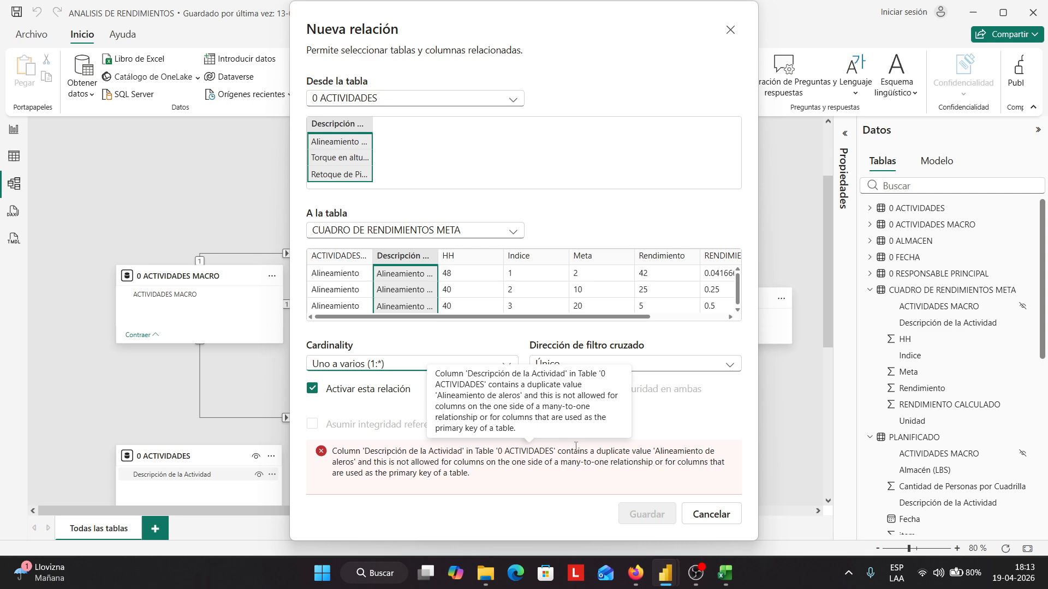
pyautogui.click(707, 519)
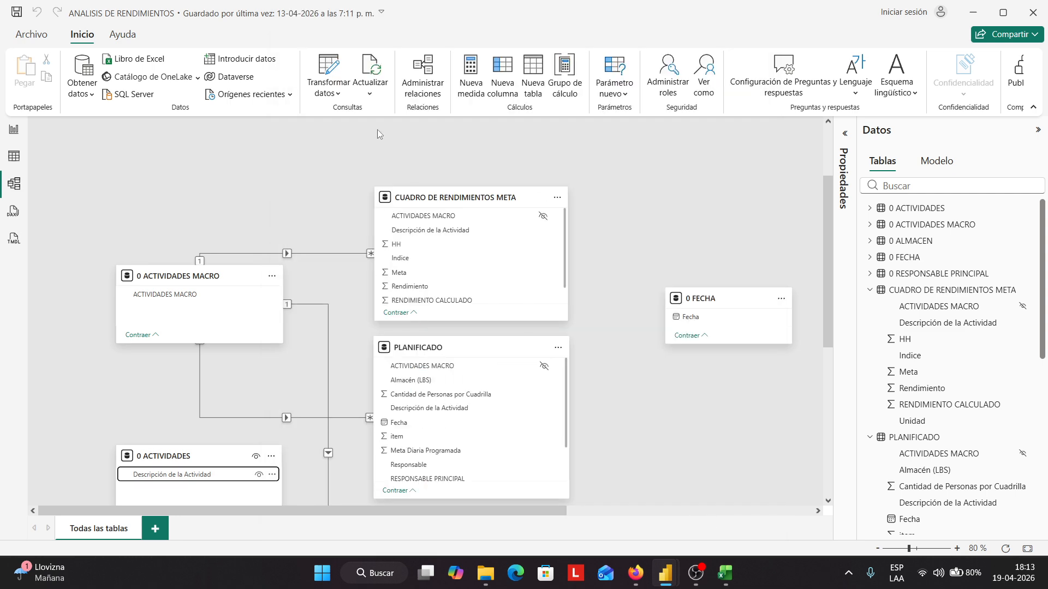
# Reopen the 0 ACTIVIDADES query and review activities containing "alineamiento" by temporarily filtering Descripción de la Actividad, restoring all values
pyautogui.click(328, 68)
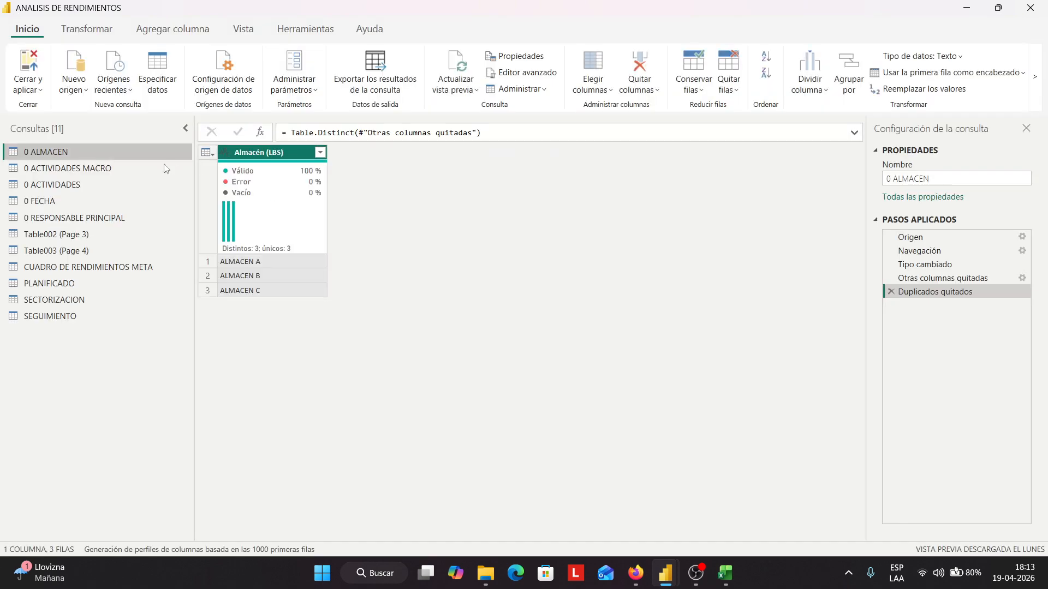
pyautogui.click(82, 168)
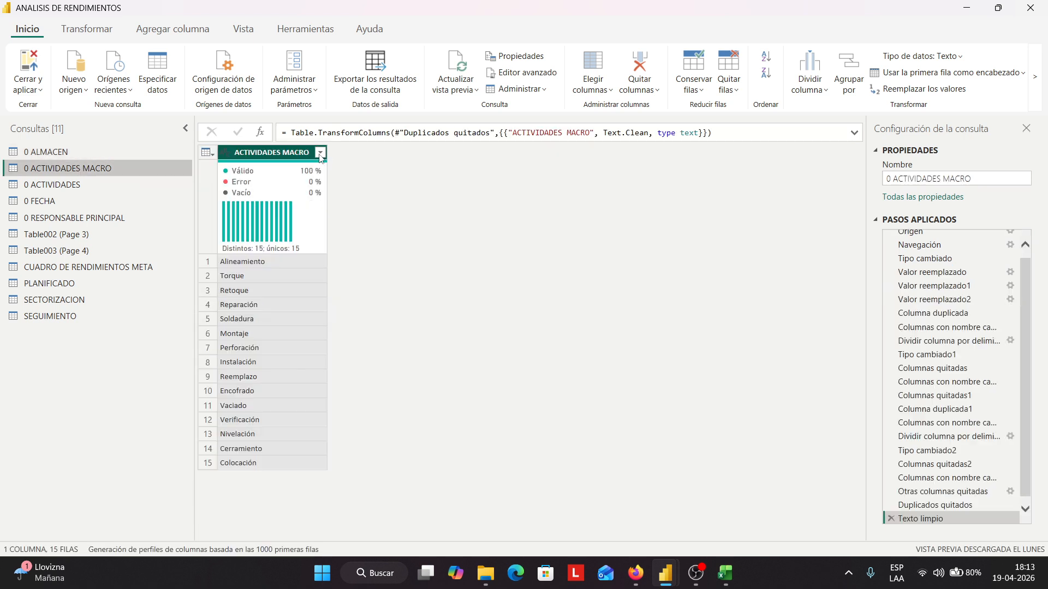
pyautogui.click(69, 186)
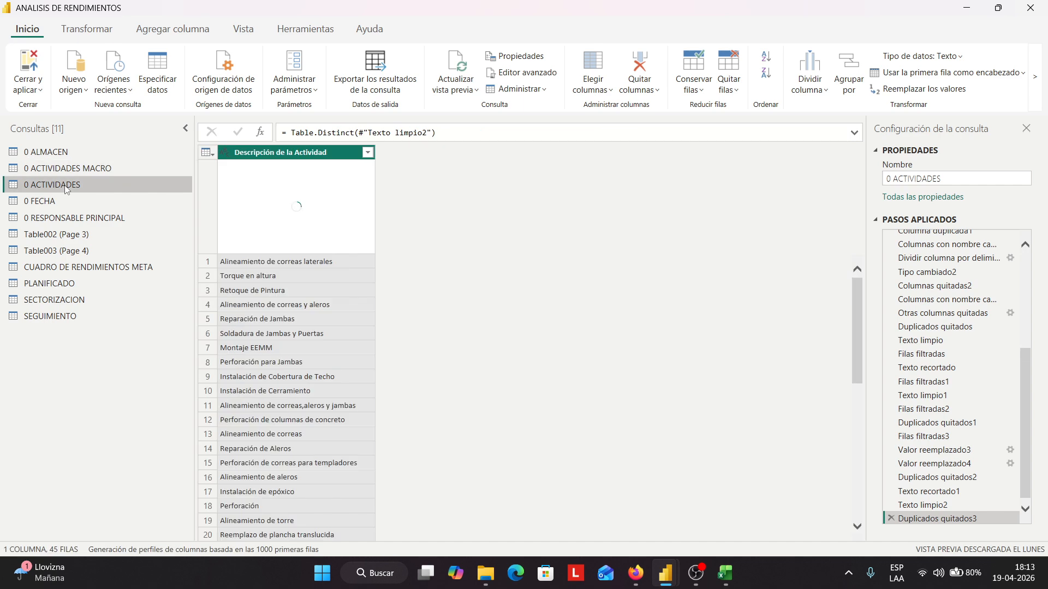
pyautogui.click(368, 154)
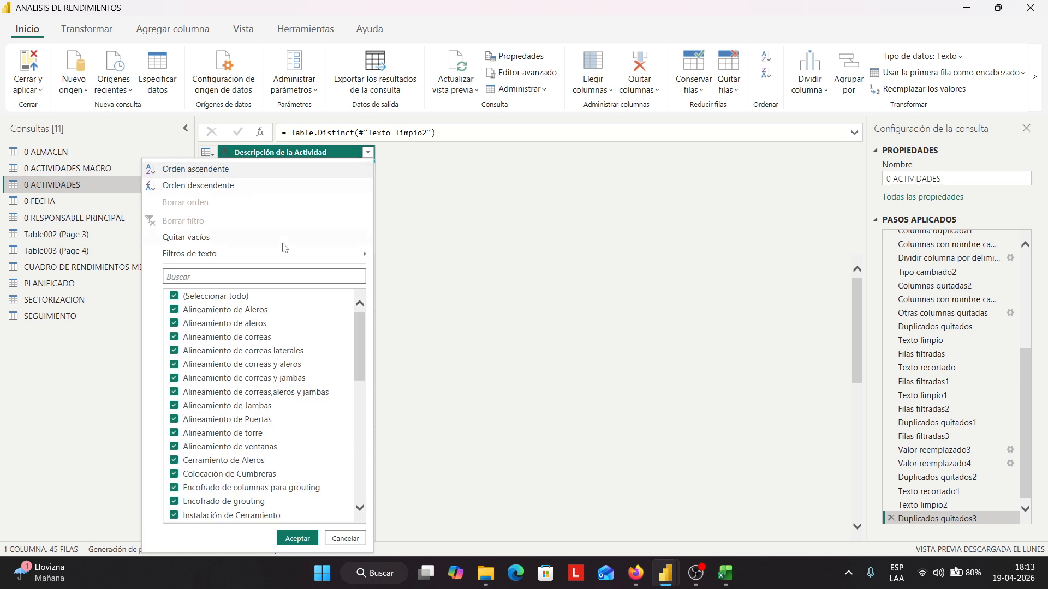
pyautogui.click(238, 277)
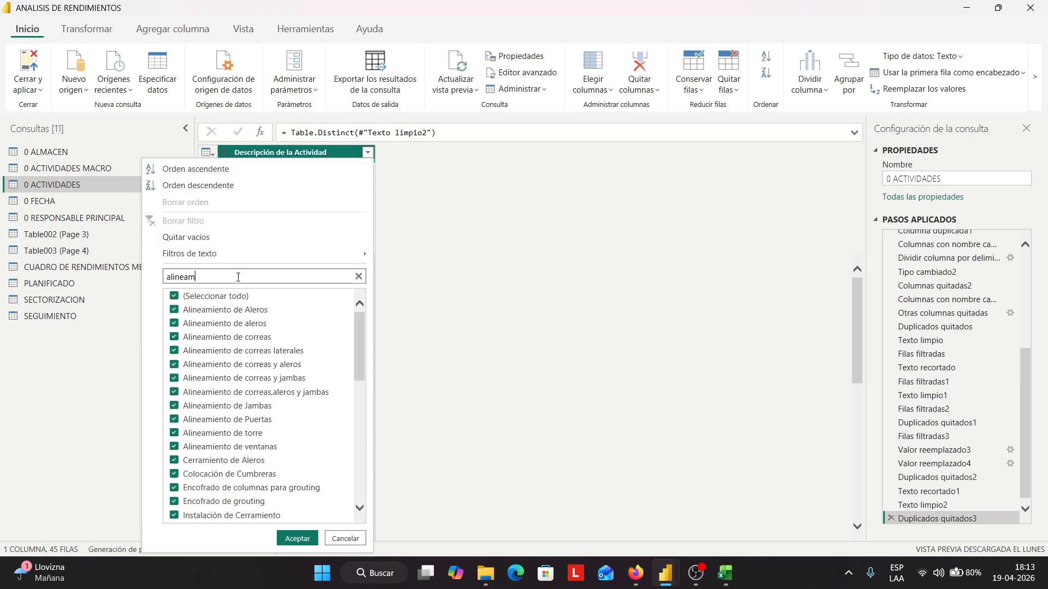
pyautogui.write('alineamiento')
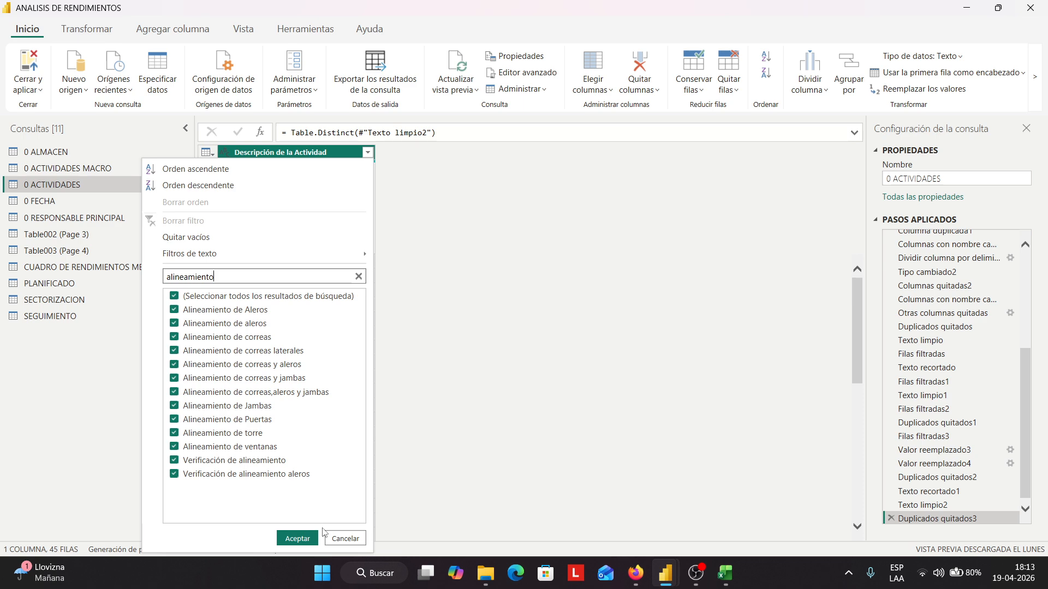
pyautogui.click(297, 539)
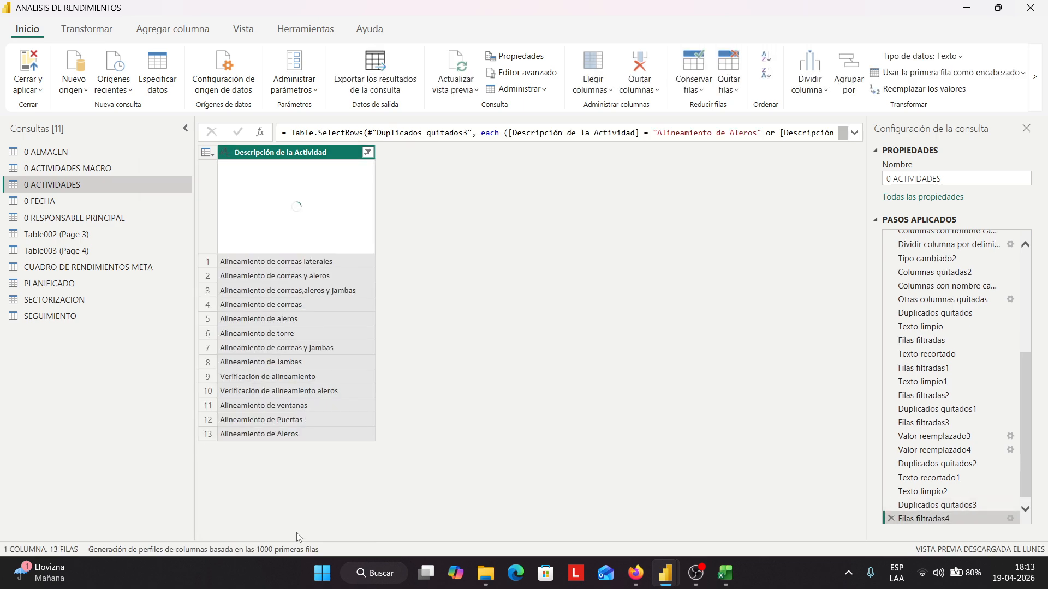
pyautogui.click(368, 153)
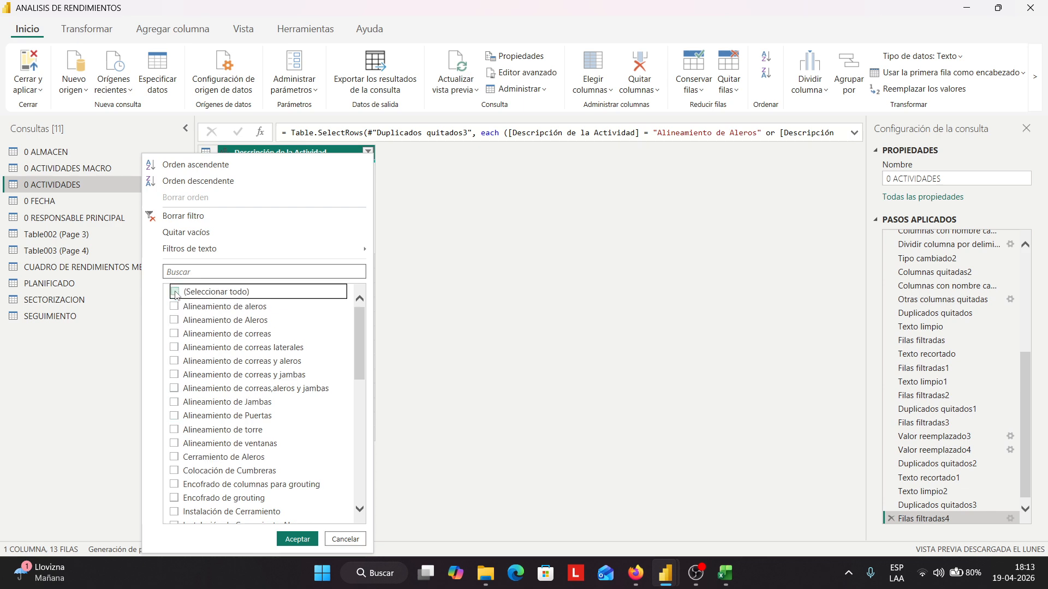
pyautogui.click(295, 540)
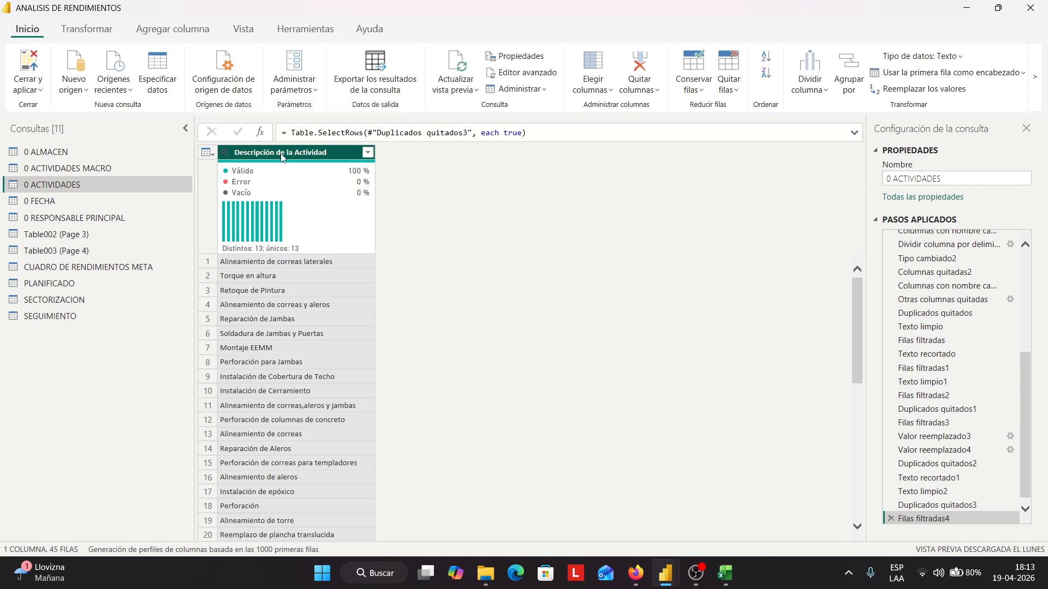
# Replace "aleros" with "Aleros" in the Descripción de la Actividad column
pyautogui.click(86, 30)
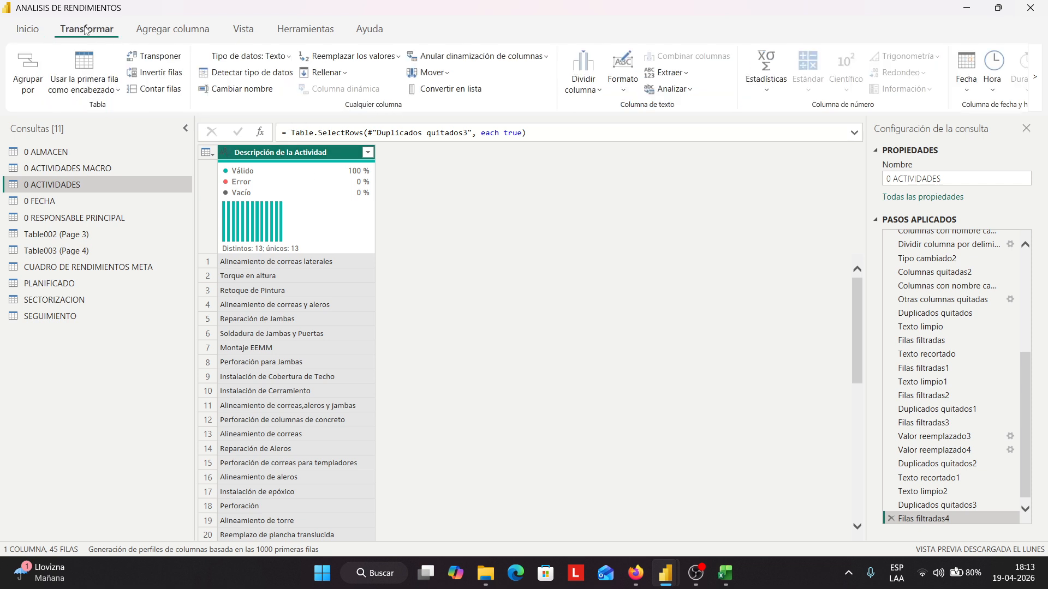
pyautogui.click(352, 56)
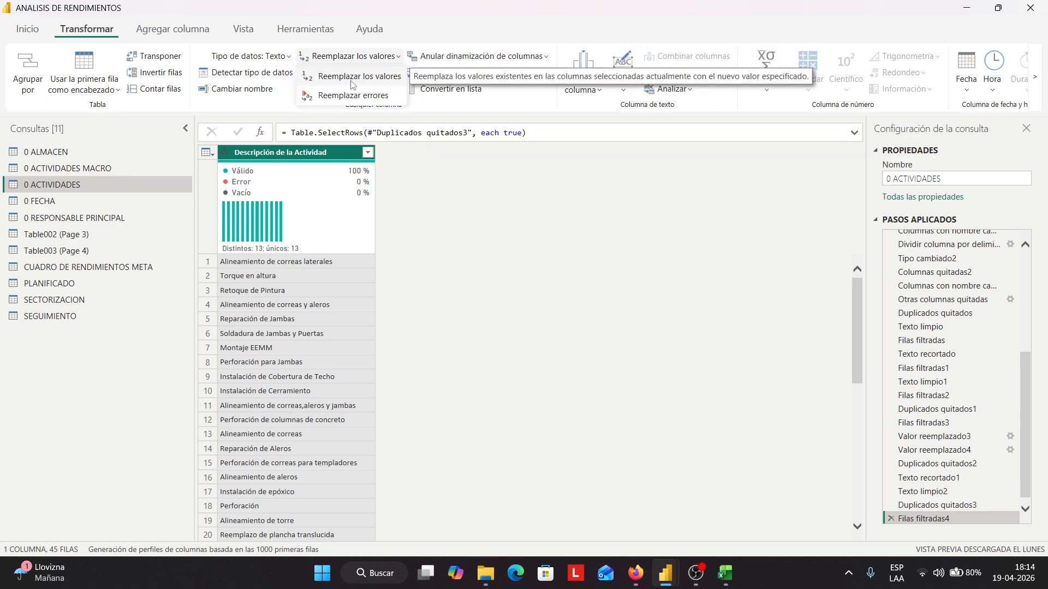
pyautogui.click(352, 77)
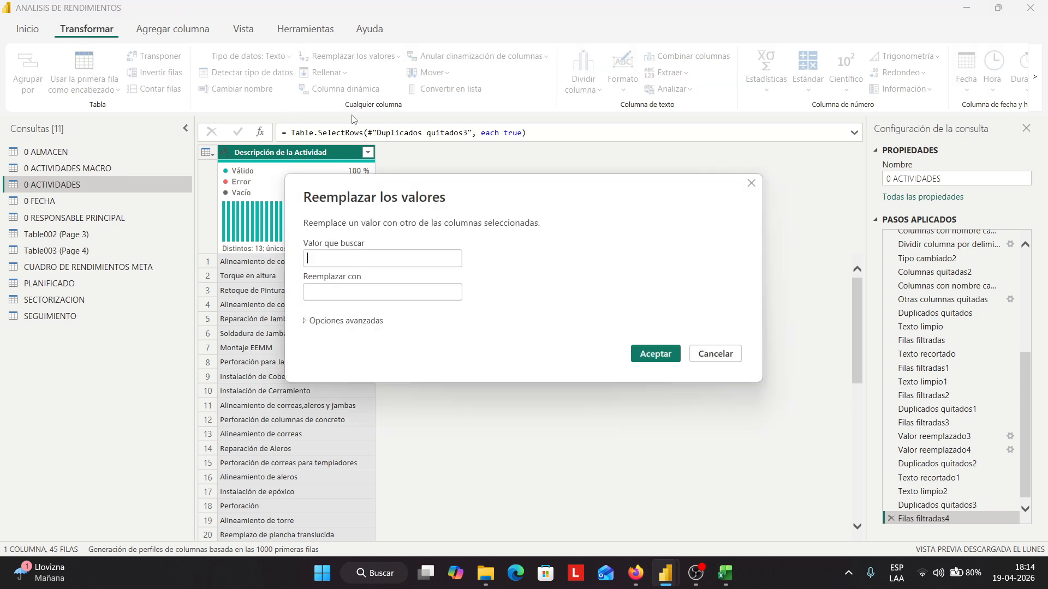
pyautogui.click(371, 253)
pyautogui.write('A')
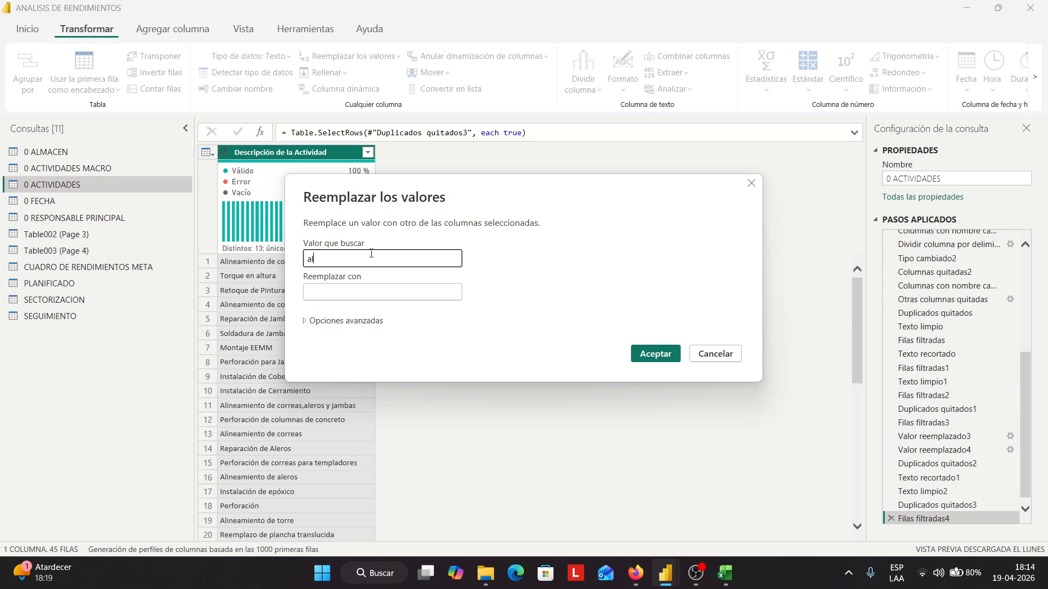
pyautogui.click(352, 292)
pyautogui.write('Aleros')
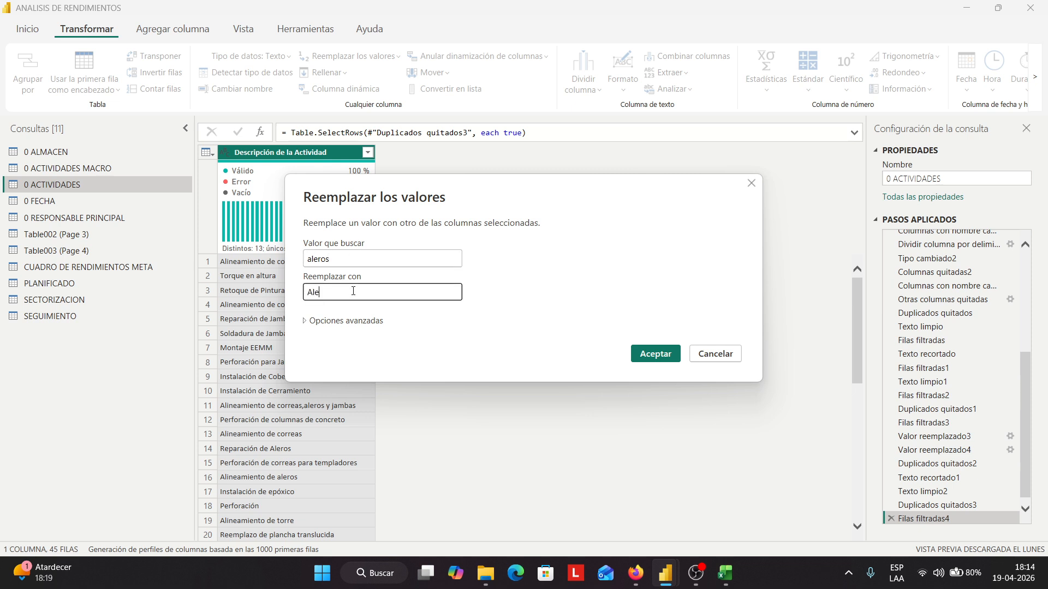
pyautogui.click(644, 354)
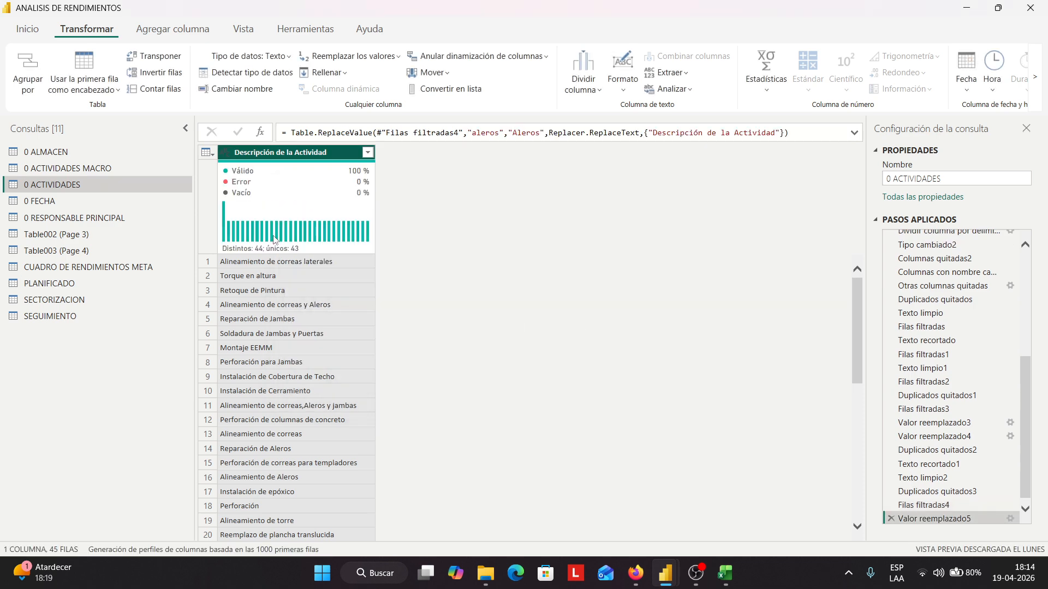
# Trim surrounding spaces and clean non-printable characters from the text in the Descripción de la Actividad column
pyautogui.moveTo(258, 255)
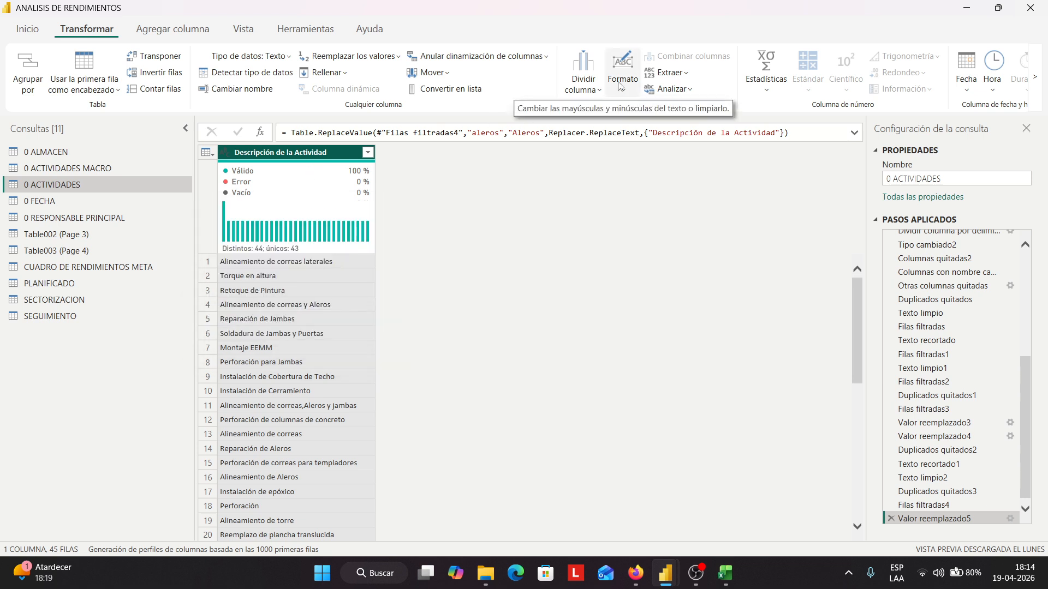
pyautogui.click(631, 96)
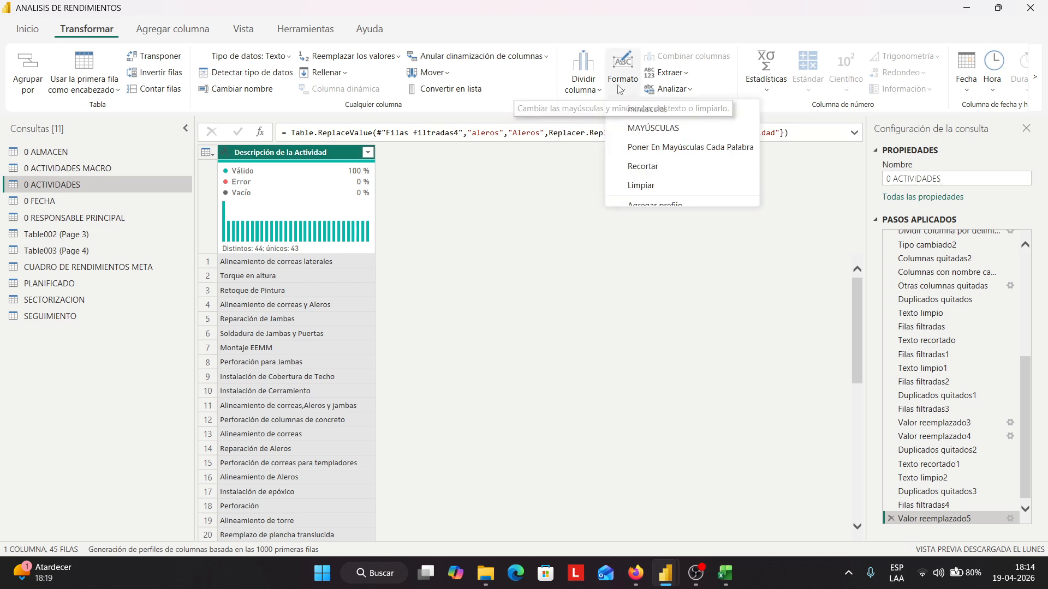
pyautogui.click(633, 164)
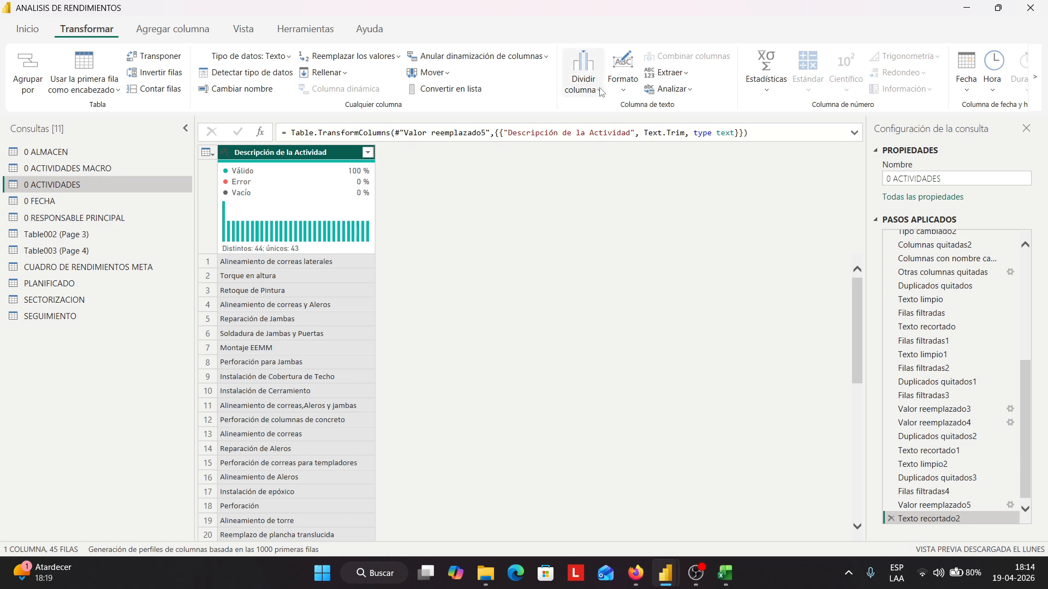
pyautogui.click(623, 79)
pyautogui.click(641, 185)
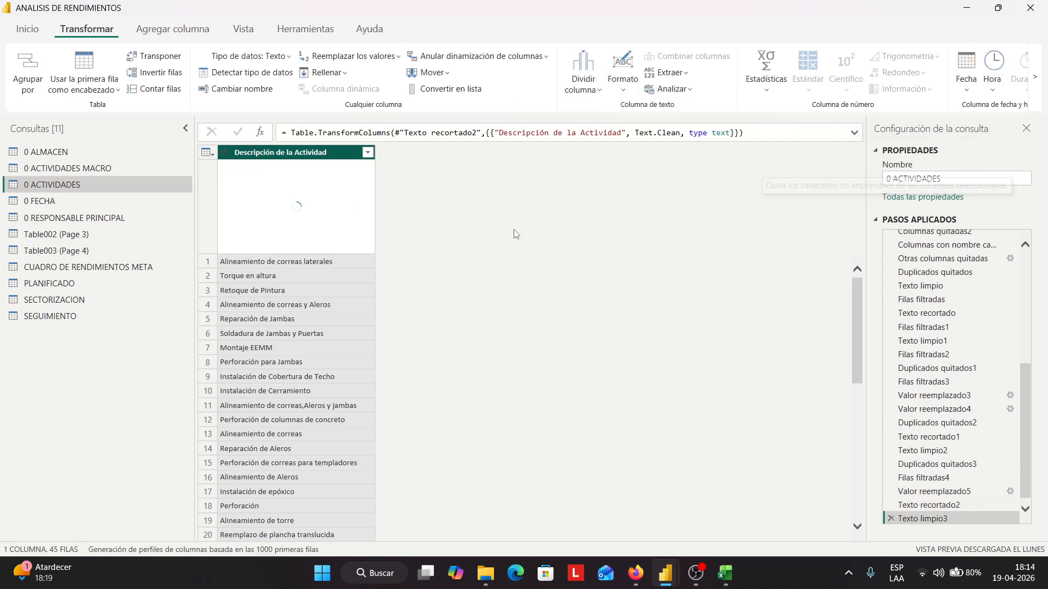
# Remove duplicates from Descripción de la Actividad and check the alignment activities by temporarily filtering for "alineam", restoring all values
pyautogui.rightClick(289, 152)
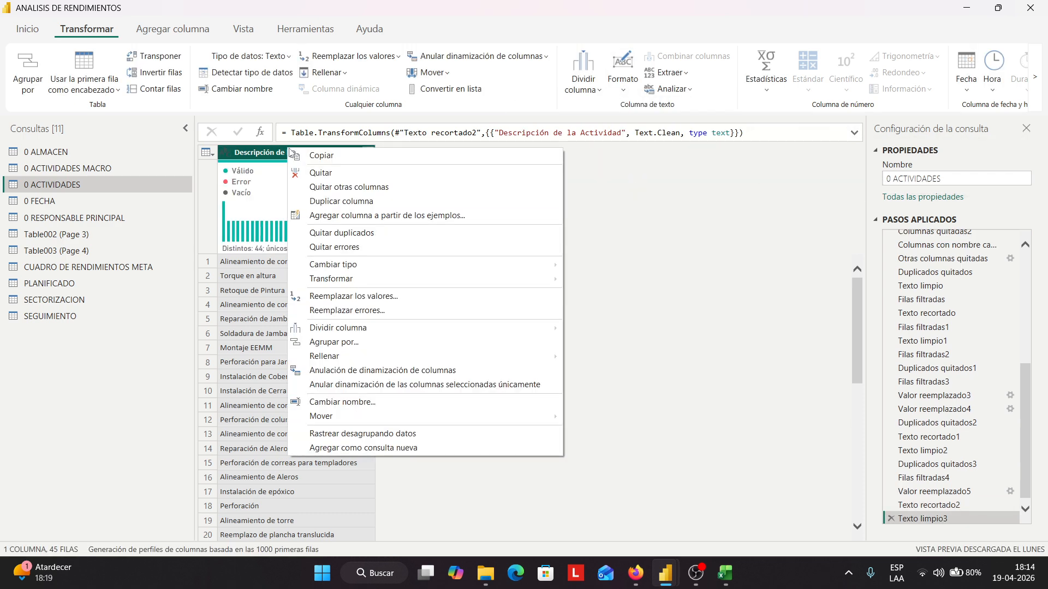
pyautogui.click(339, 239)
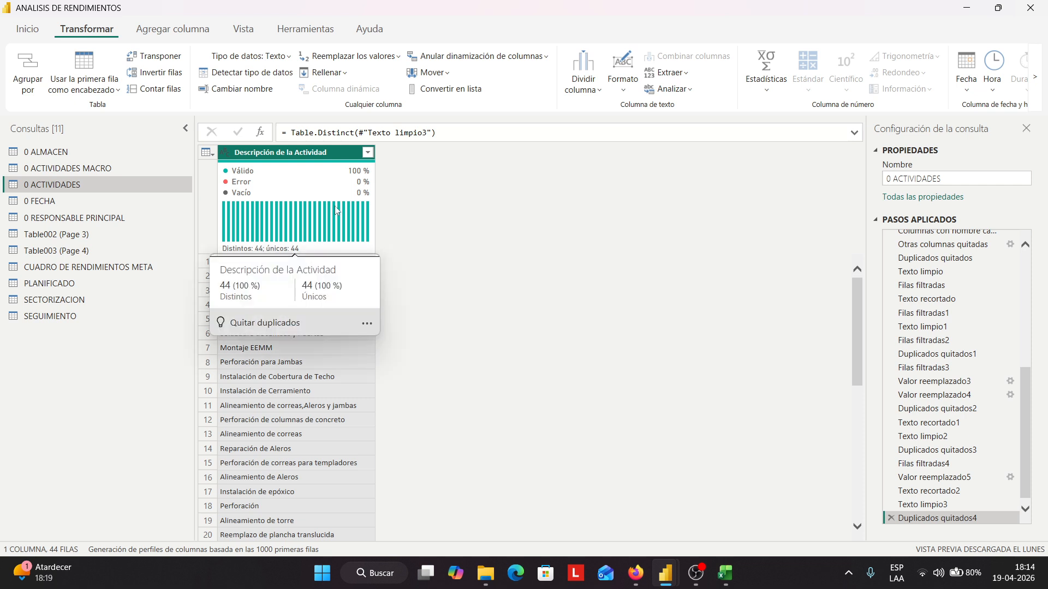
pyautogui.click(367, 153)
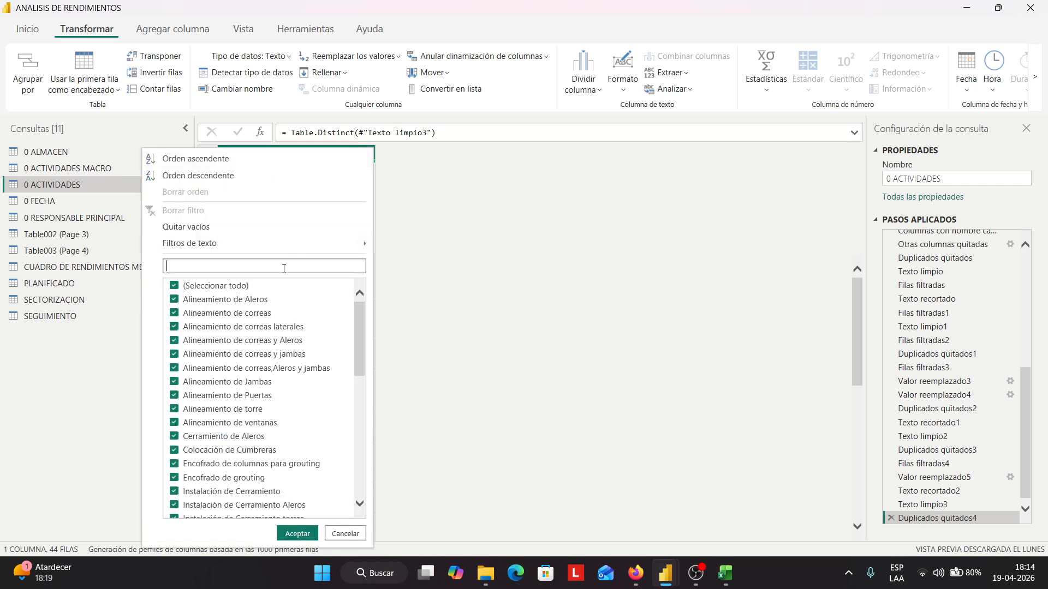
pyautogui.write('alineam')
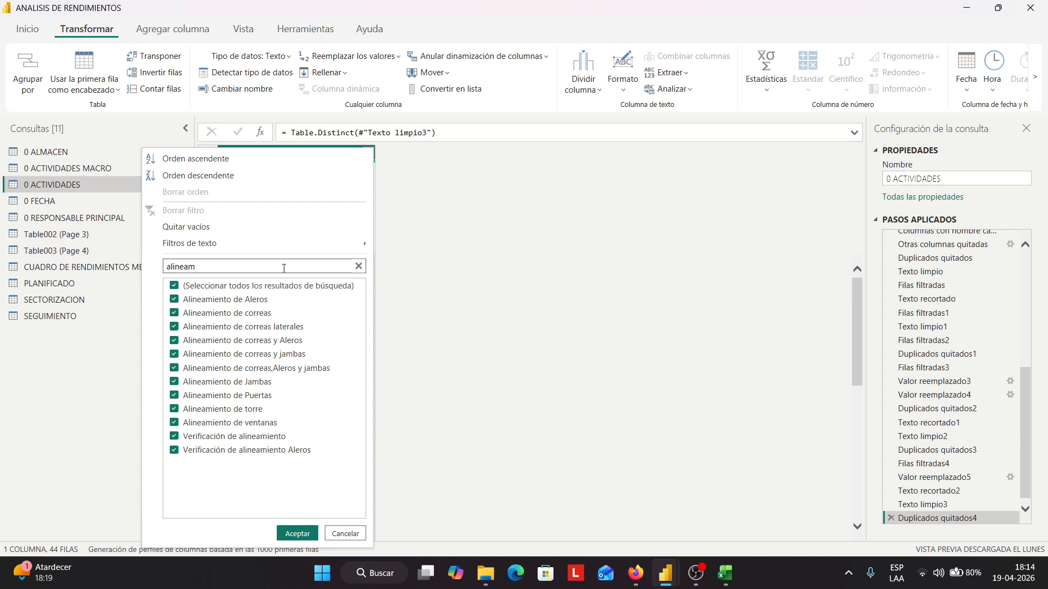
pyautogui.click(296, 534)
pyautogui.click(368, 152)
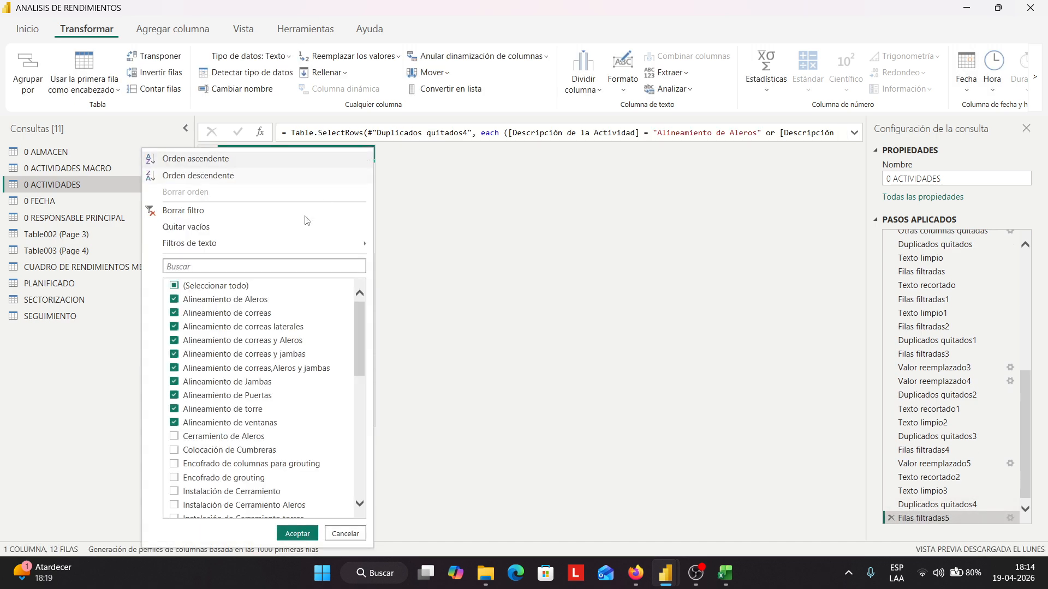
pyautogui.click(186, 288)
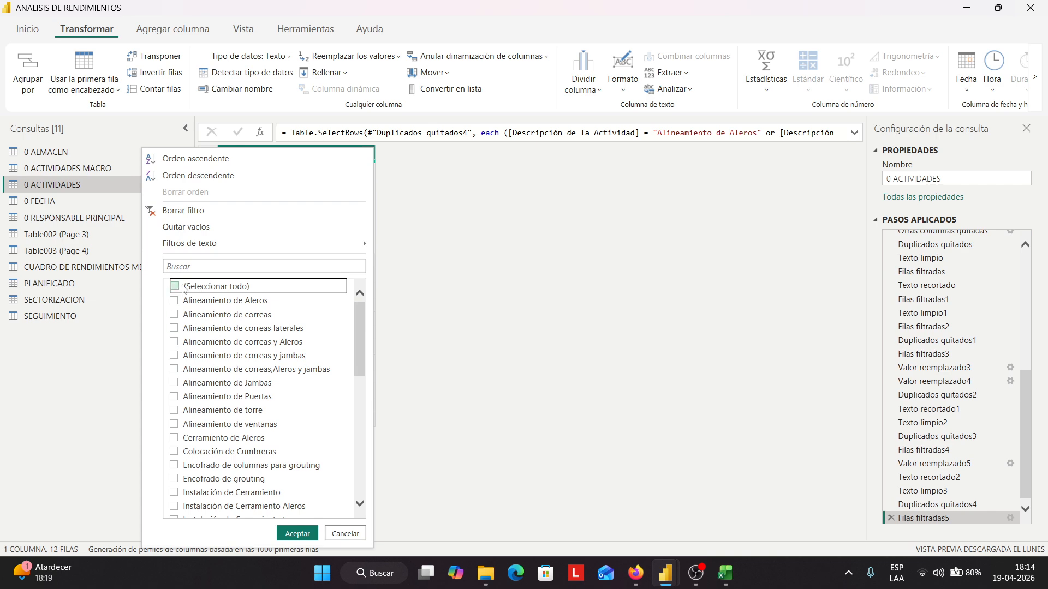
pyautogui.click(297, 534)
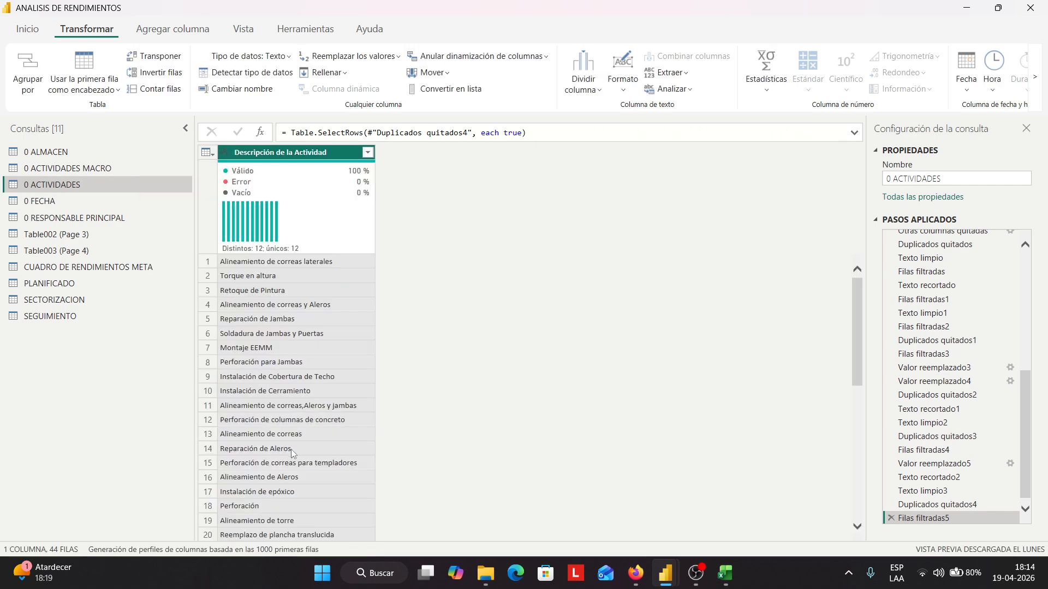
# Apply the query changes and start a relationship from 0 ACTIVIDADES to CUADRO DE RENDIMIENTOS META through Descripción de la Actividad, opening its cardinality choices
pyautogui.click(28, 28)
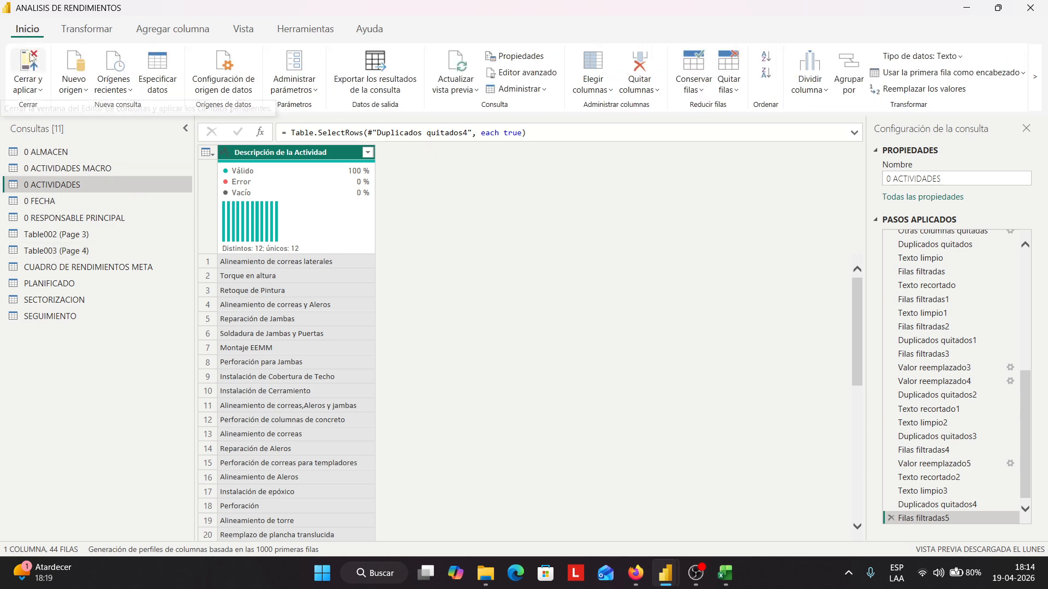
pyautogui.click(29, 63)
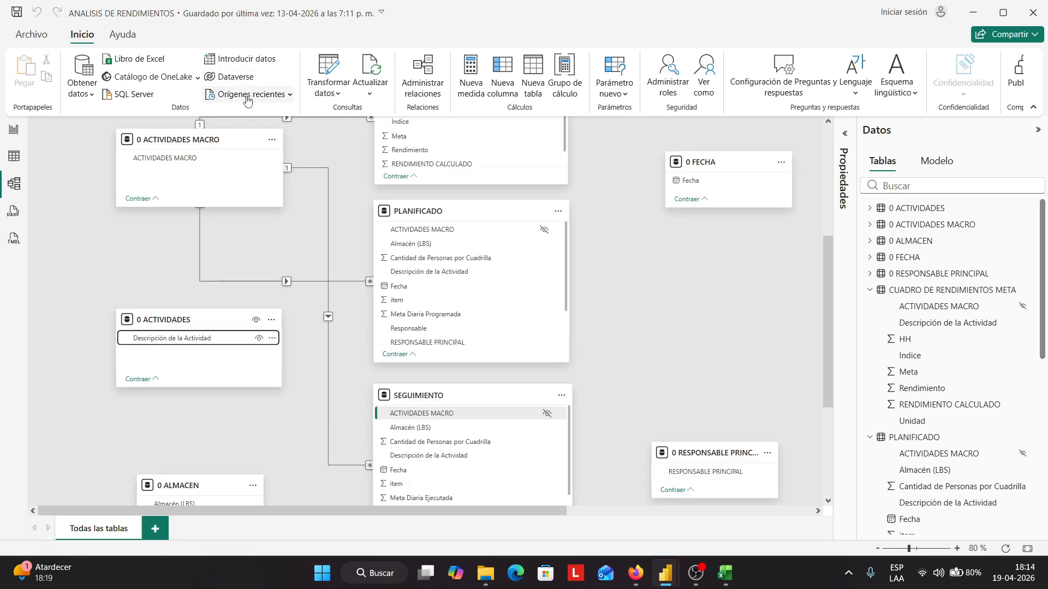
pyautogui.scroll(3, 288, 202)
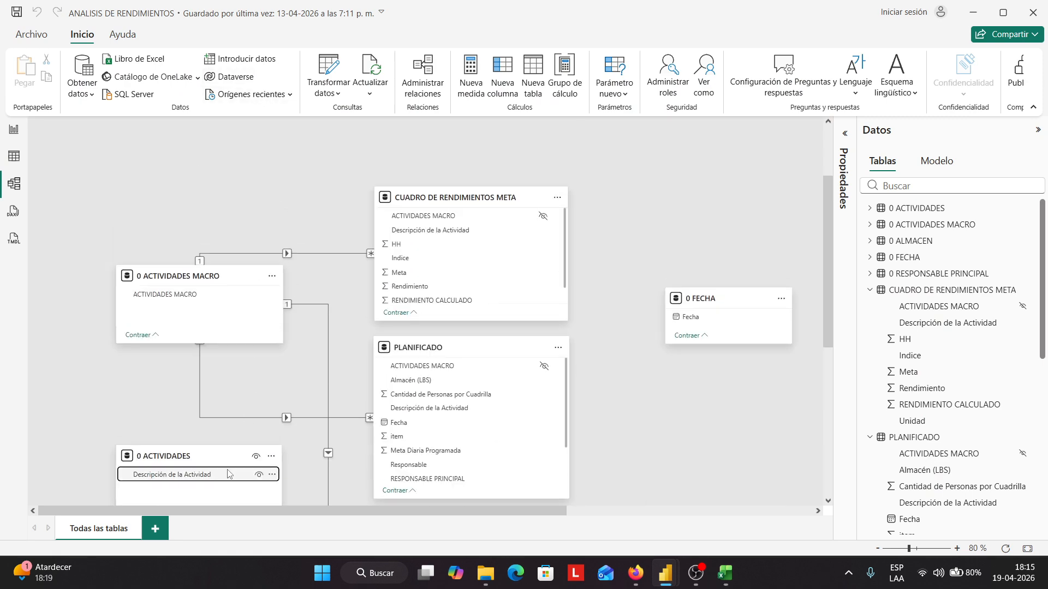
pyautogui.moveTo(213, 481); pyautogui.dragTo(451, 234)
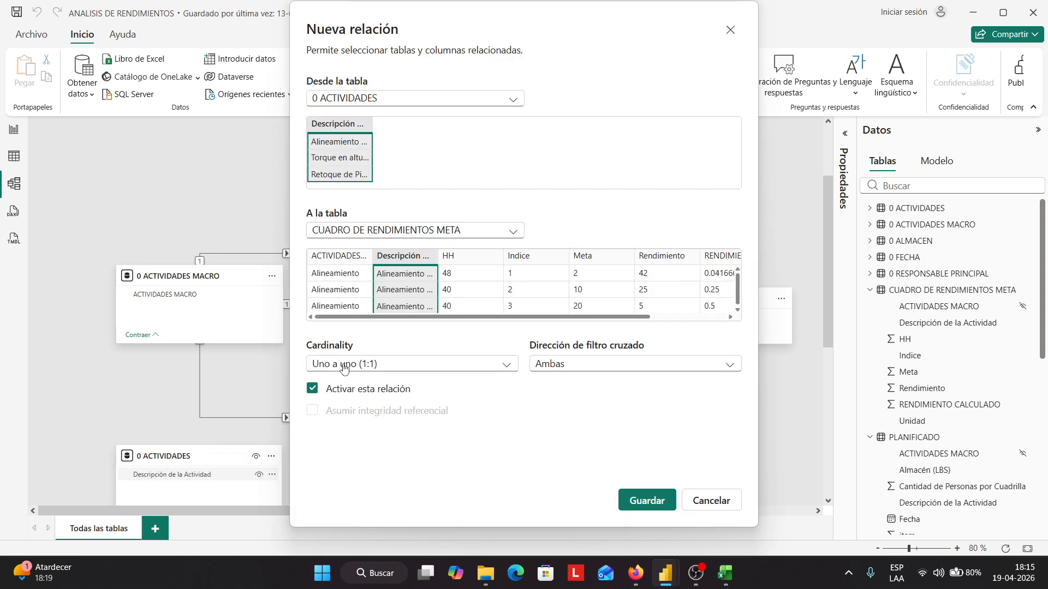
pyautogui.click(509, 371)
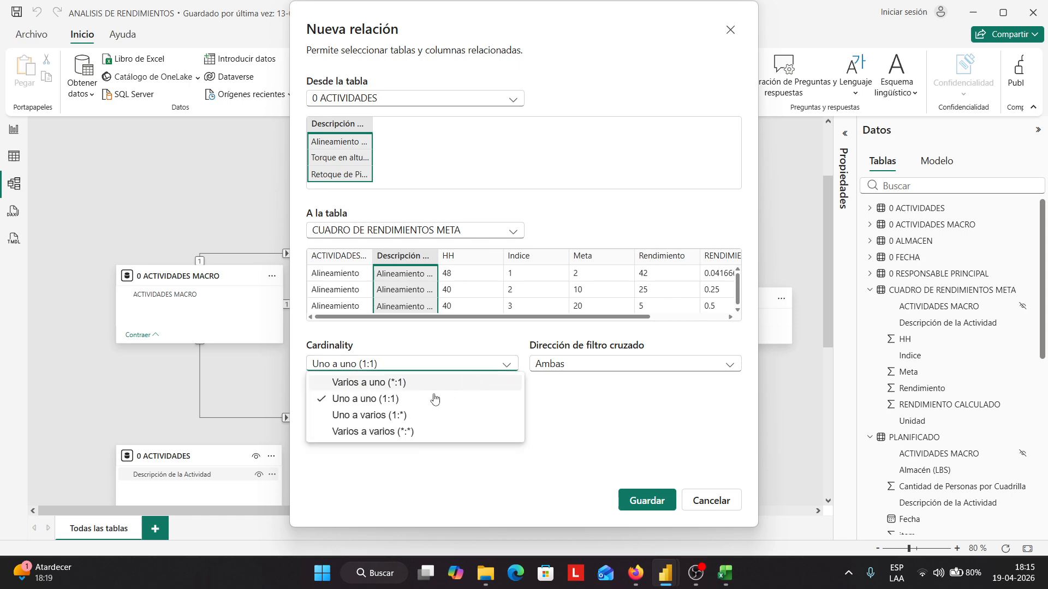
# Create the 0 ACTIVIDADES to CUADRO DE RENDIMIENTOS META relationship with cardinality Uno a varios (1:*) and cross-filter direction Único
pyautogui.click(381, 417)
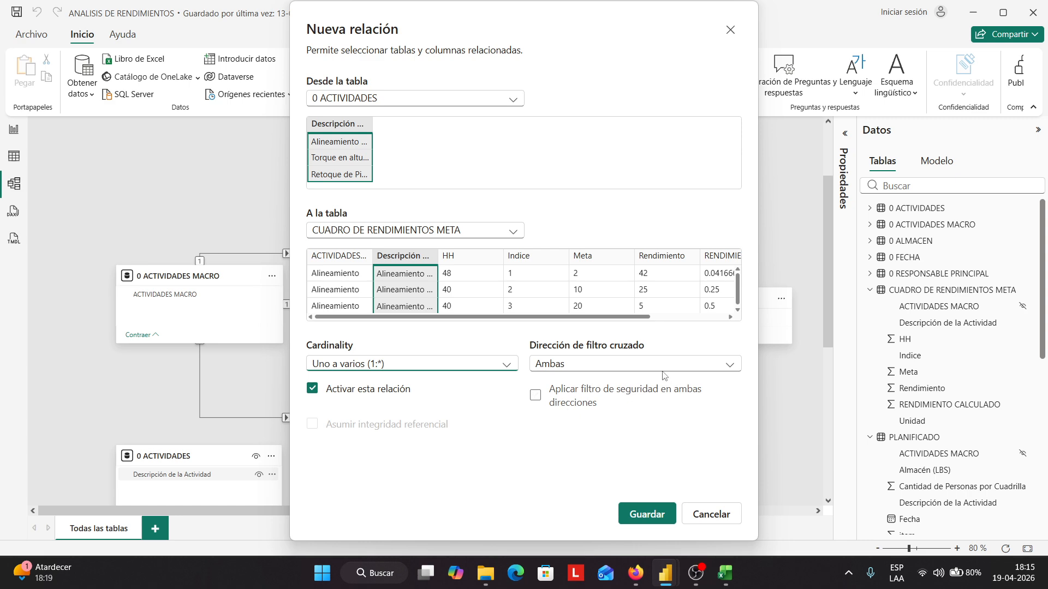
pyautogui.click(730, 365)
pyautogui.click(600, 381)
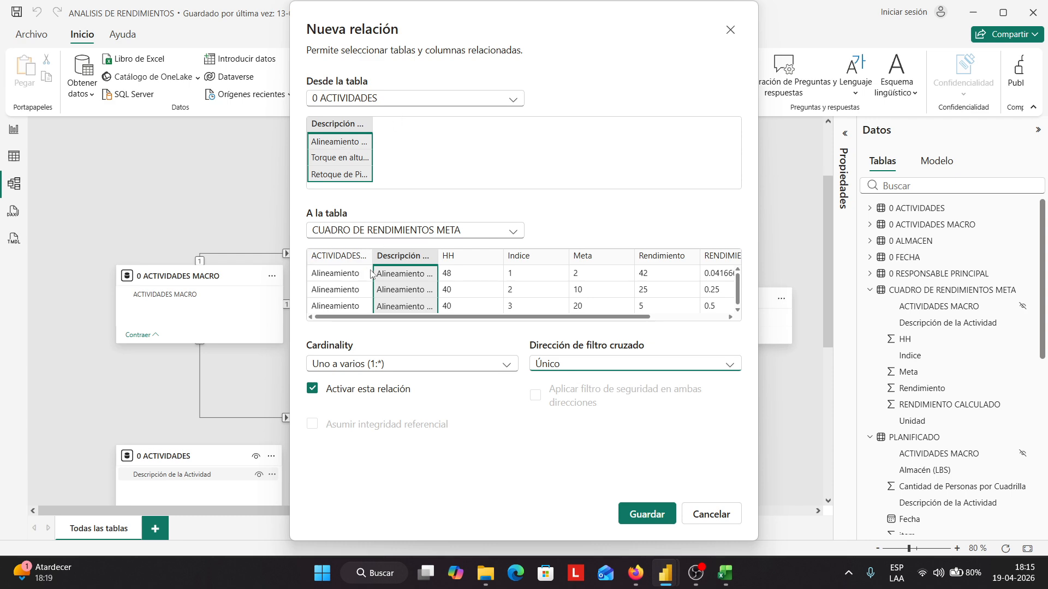
pyautogui.click(645, 515)
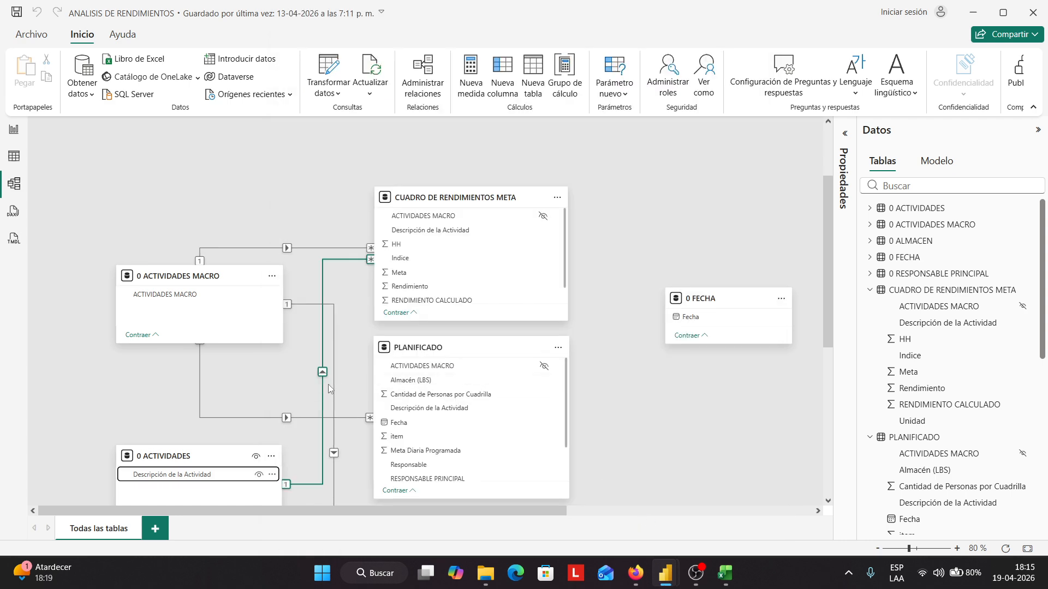
# Hide the Descripción de la Actividad column in the CUADRO DE RENDIMIENTOS META table
pyautogui.scroll(-3, 323, 443)
pyautogui.scroll(3, 290, 376)
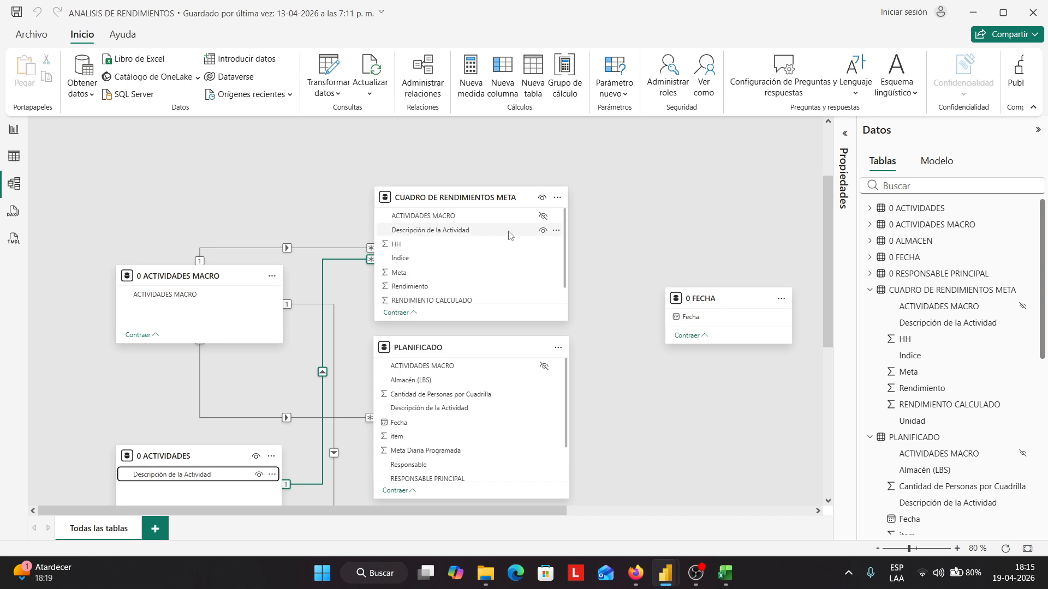
pyautogui.click(543, 233)
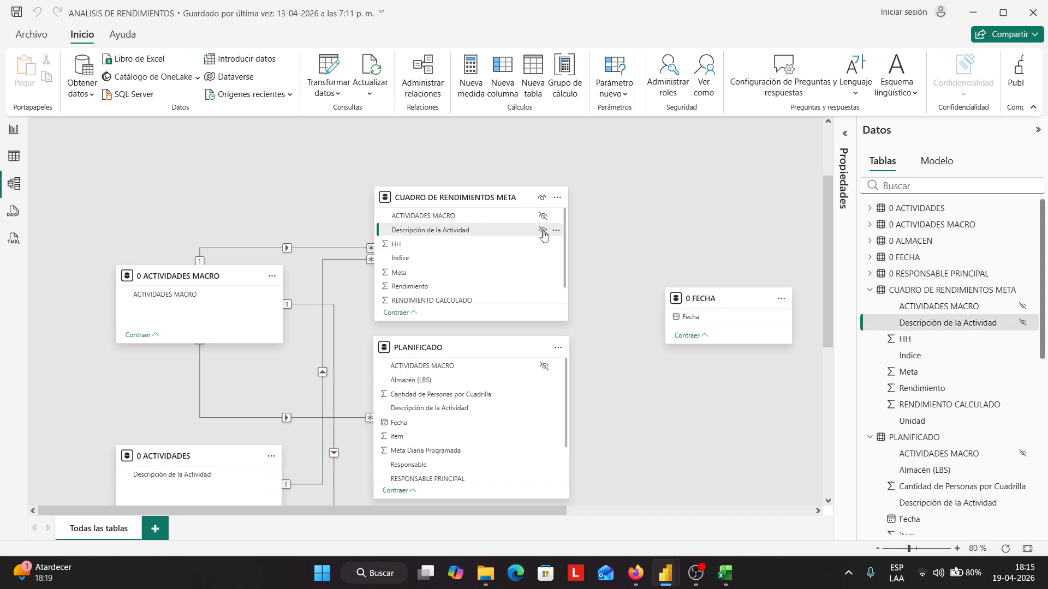
# Relate 0 ACTIVIDADES to PLANIFICADO one-to-many on Descripción de la Actividad, and hide that column in PLANIFICADO
pyautogui.scroll(-2, 543, 234)
pyautogui.scroll(-3, 590, 324)
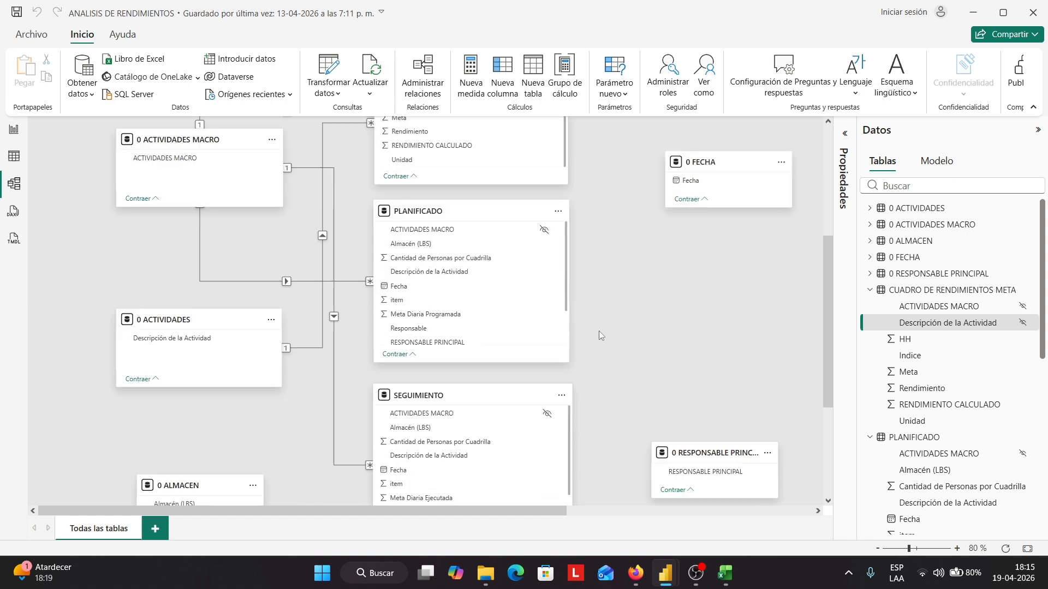
pyautogui.scroll(-3, 598, 331)
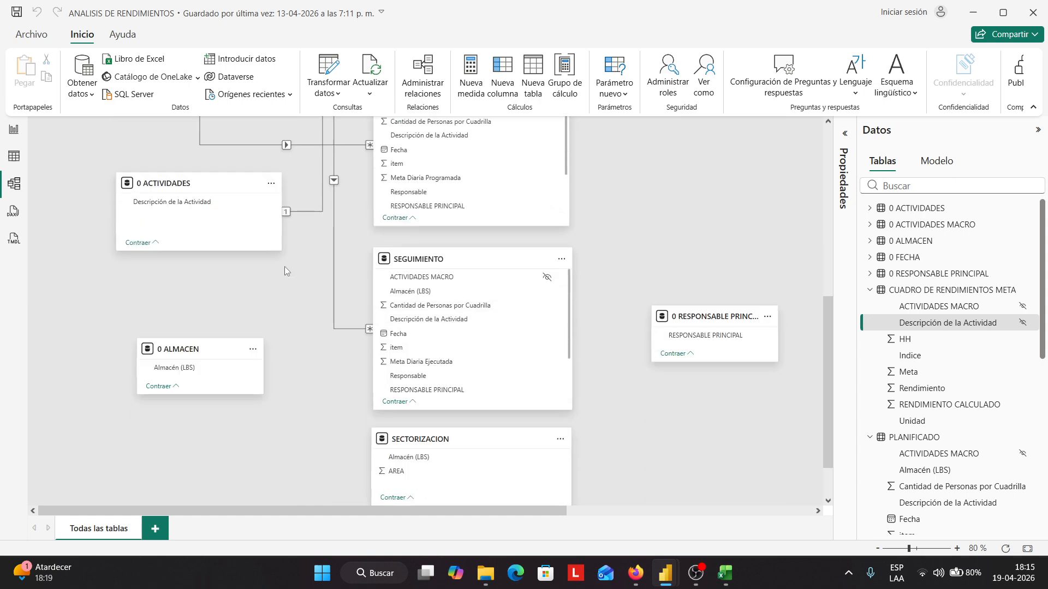
pyautogui.scroll(3, 357, 263)
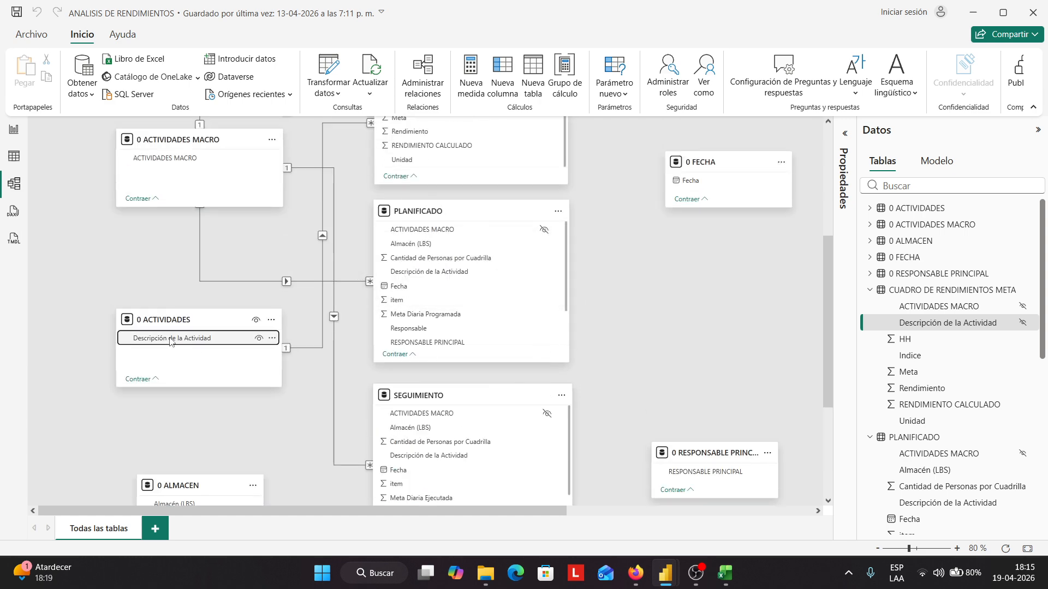
pyautogui.moveTo(170, 341); pyautogui.dragTo(440, 276)
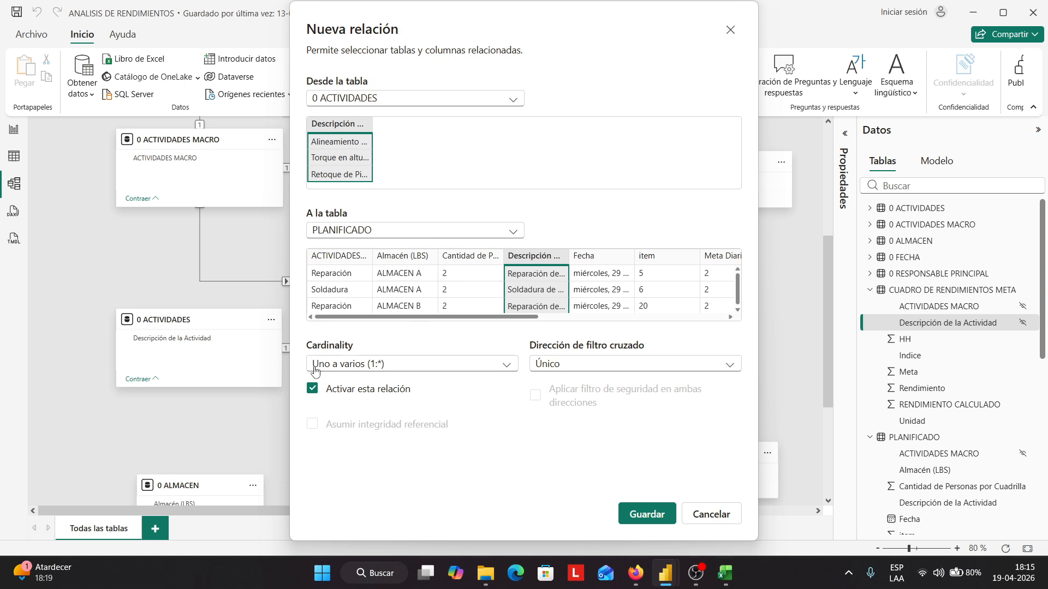
pyautogui.click(648, 514)
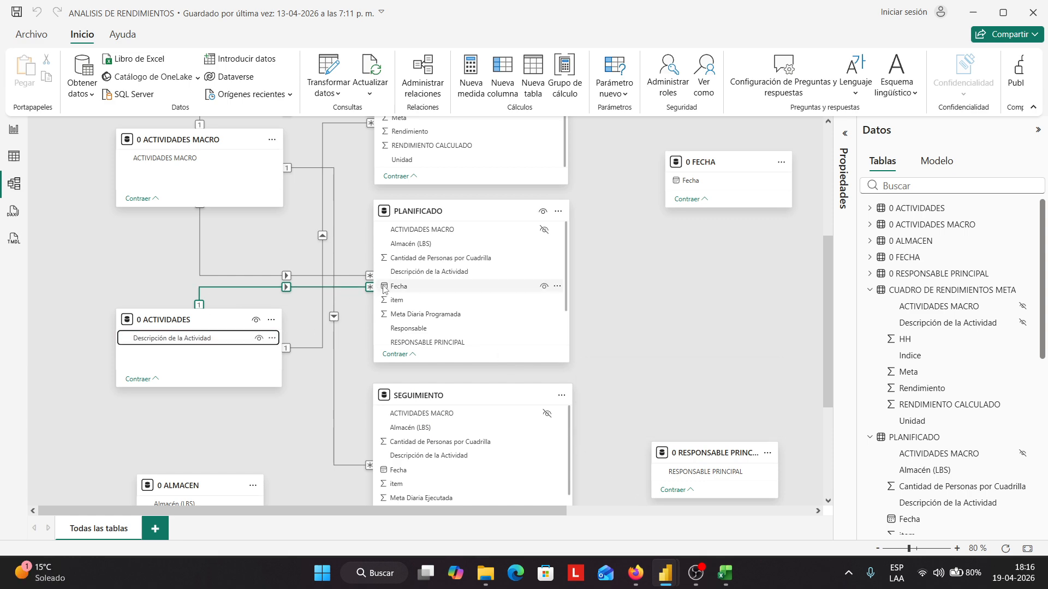
pyautogui.click(544, 274)
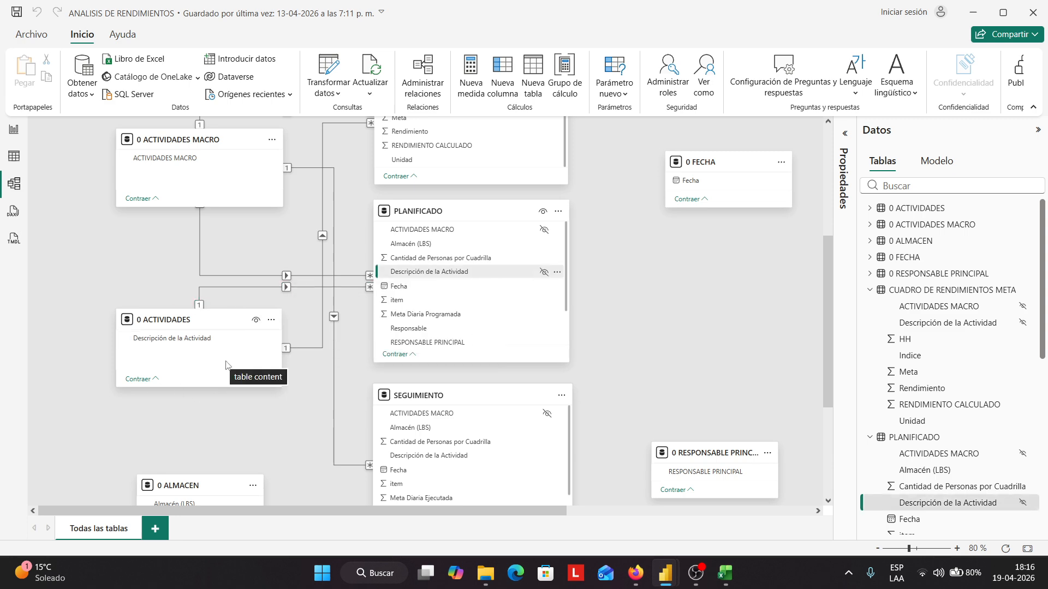
# Examine the model diagram's tables and the relationships drawn between them
pyautogui.scroll(-3, 223, 363)
pyautogui.scroll(-1, 305, 366)
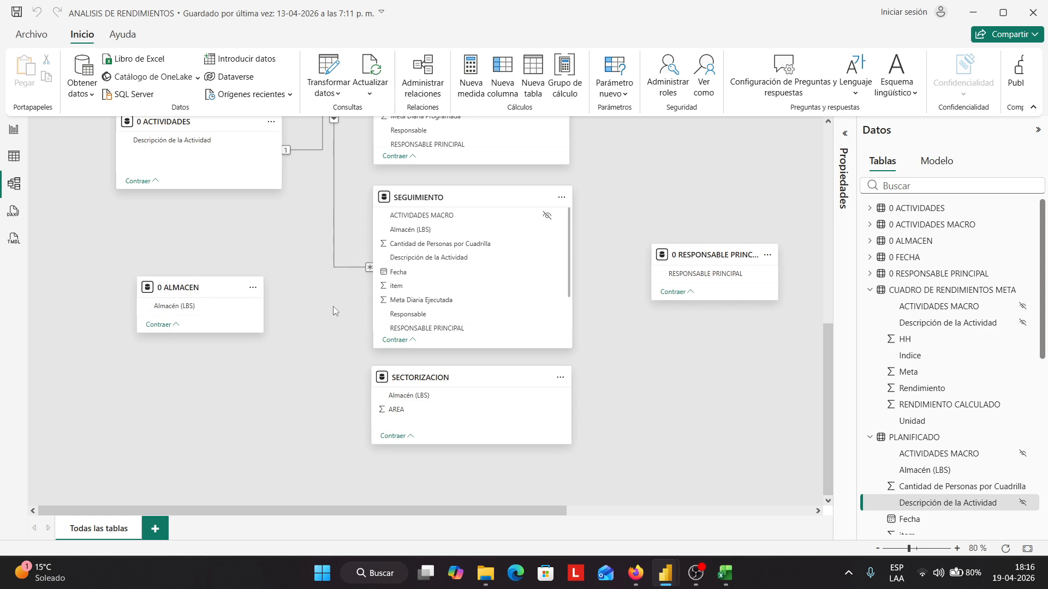
pyautogui.scroll(3, 333, 306)
pyautogui.scroll(-3, 200, 289)
pyautogui.scroll(4, 450, 382)
pyautogui.scroll(5, 453, 386)
pyautogui.scroll(-6, 503, 381)
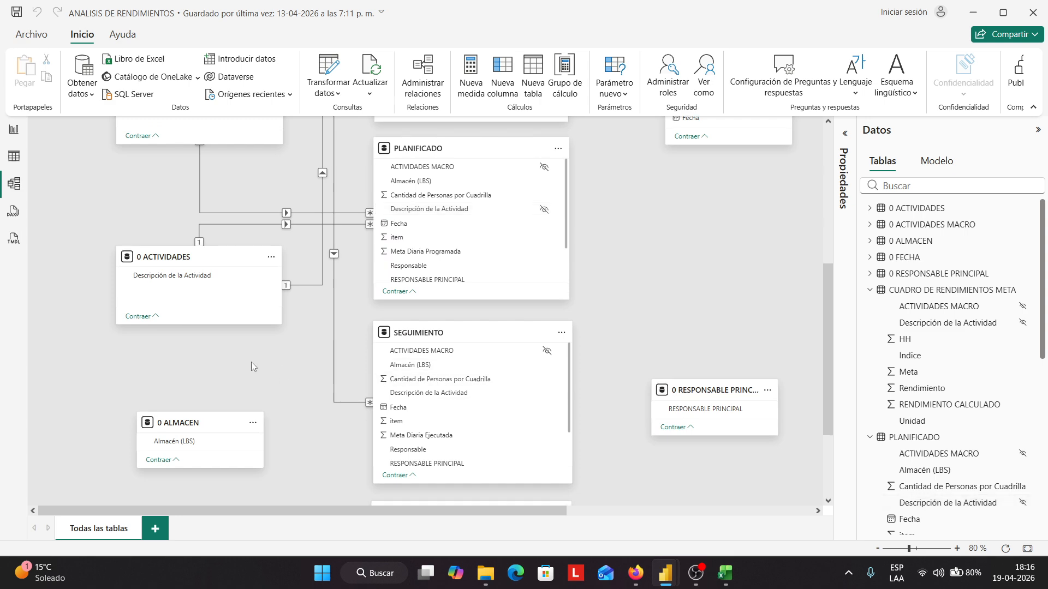
pyautogui.scroll(3, 198, 326)
pyautogui.moveTo(195, 258)
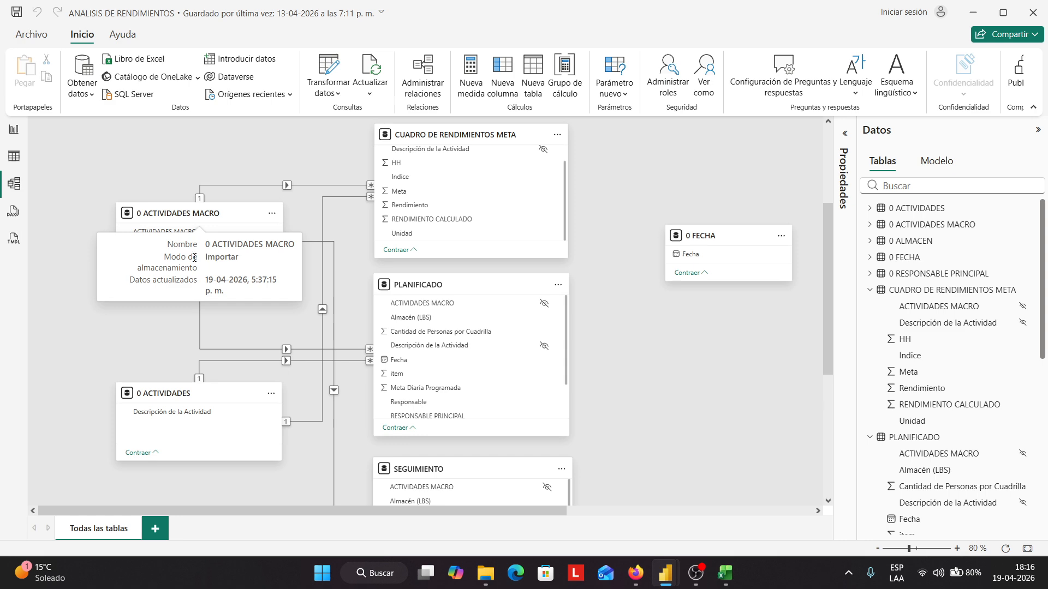
# Move the 0 ACTIVIDADES MACRO and 0 ACTIVIDADES tables farther away from the central tables in the diagram
pyautogui.scroll(-3, 293, 292)
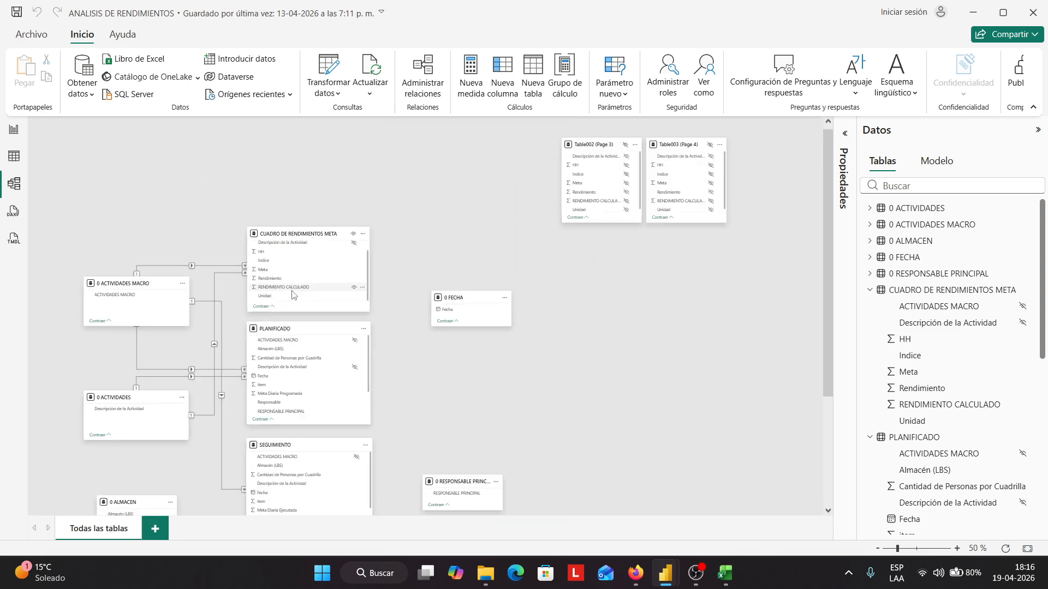
pyautogui.scroll(-3, 304, 324)
pyautogui.scroll(3, 303, 319)
pyautogui.scroll(-3, 300, 321)
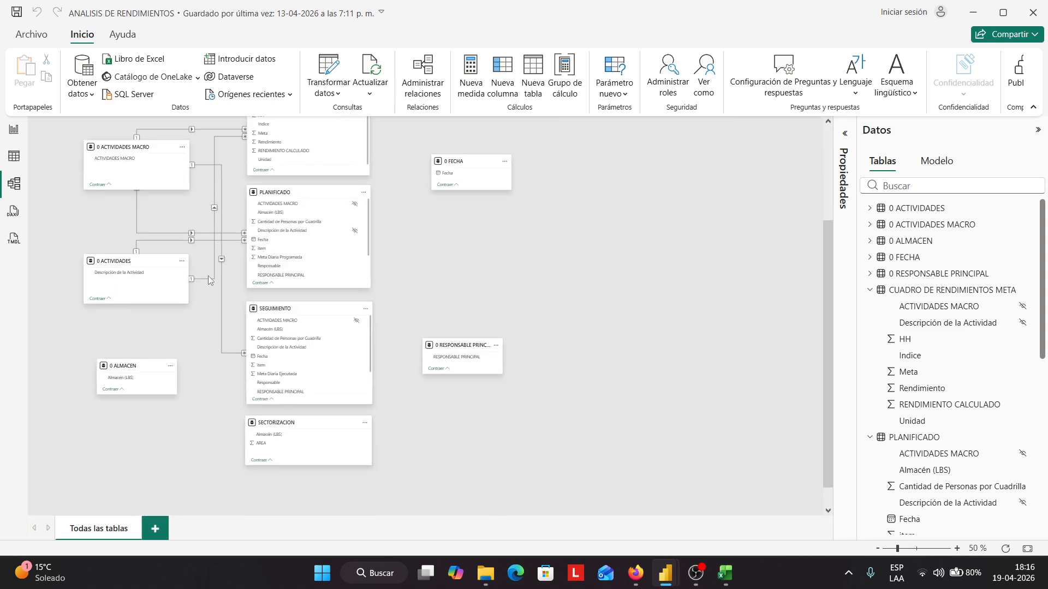
pyautogui.scroll(1, 192, 204)
pyautogui.scroll(3, 193, 205)
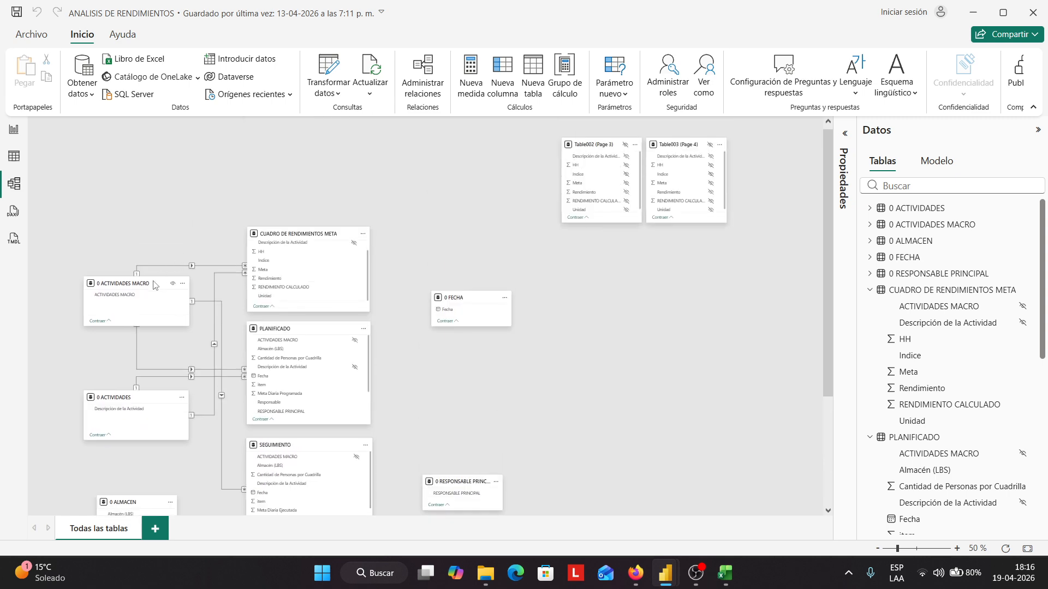
pyautogui.moveTo(154, 286); pyautogui.dragTo(131, 256)
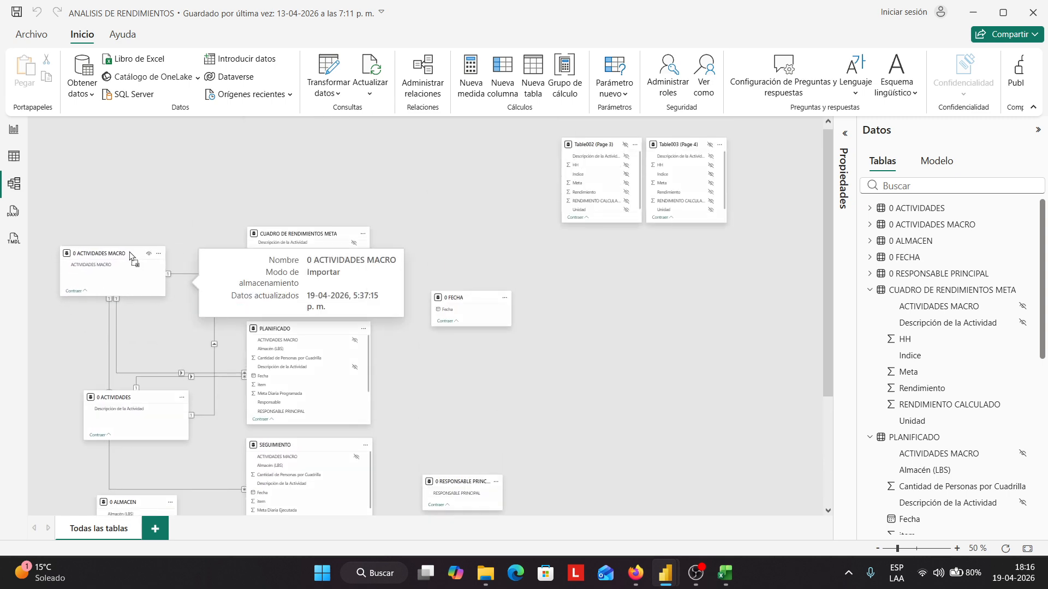
pyautogui.moveTo(152, 403); pyautogui.dragTo(125, 399)
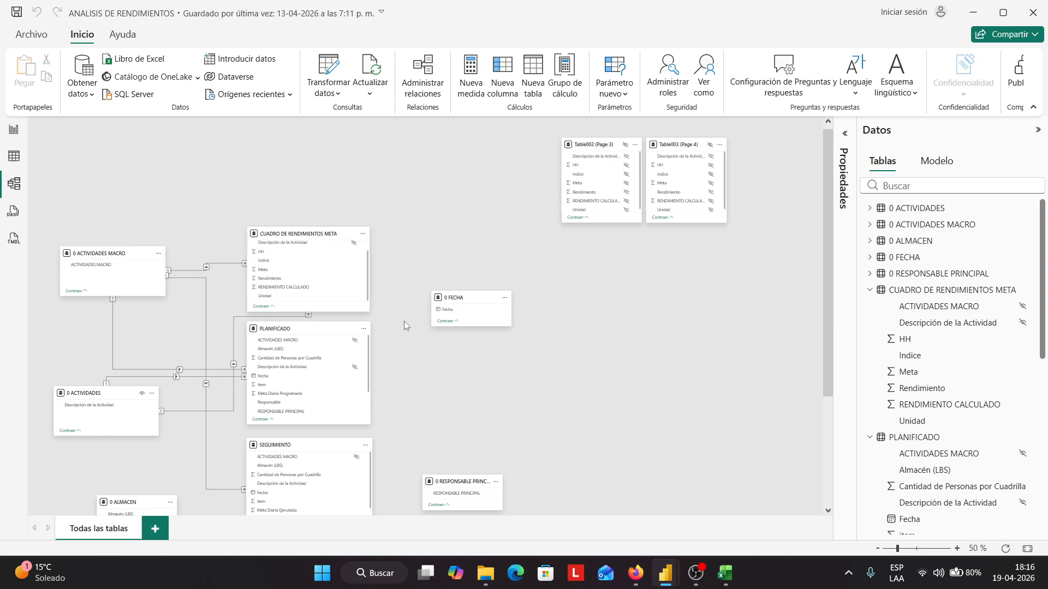
# Space CUADRO DE RENDIMIENTOS META, PLANIFICADO and SEGUIMIENTO apart vertically, and nudge 0 ACTIVIDADES into line with 0 ACTIVIDADES MACRO
pyautogui.scroll(-2, 457, 353)
pyautogui.scroll(-1, 458, 304)
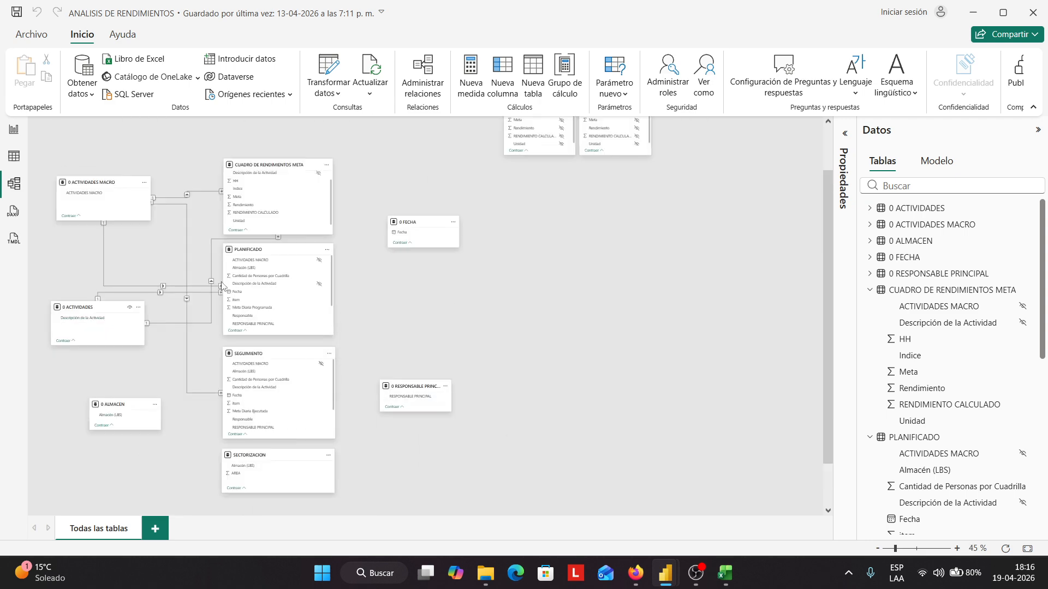
pyautogui.moveTo(291, 165)
pyautogui.mouseDown()
pyautogui.moveTo(289, 133)
pyautogui.moveTo(287, 157)
pyautogui.mouseUp()
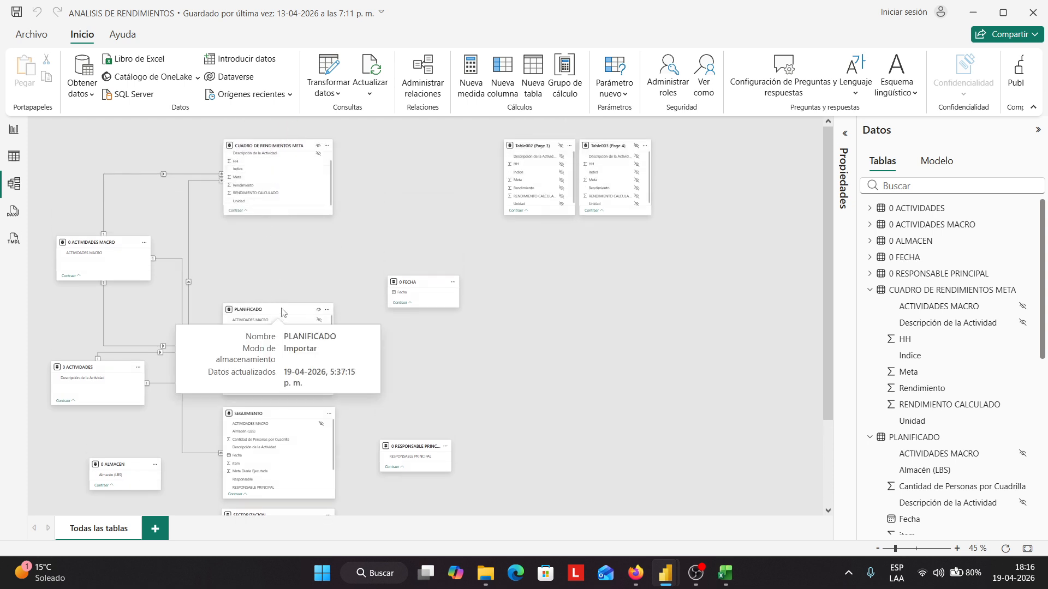
pyautogui.moveTo(269, 312); pyautogui.dragTo(282, 271)
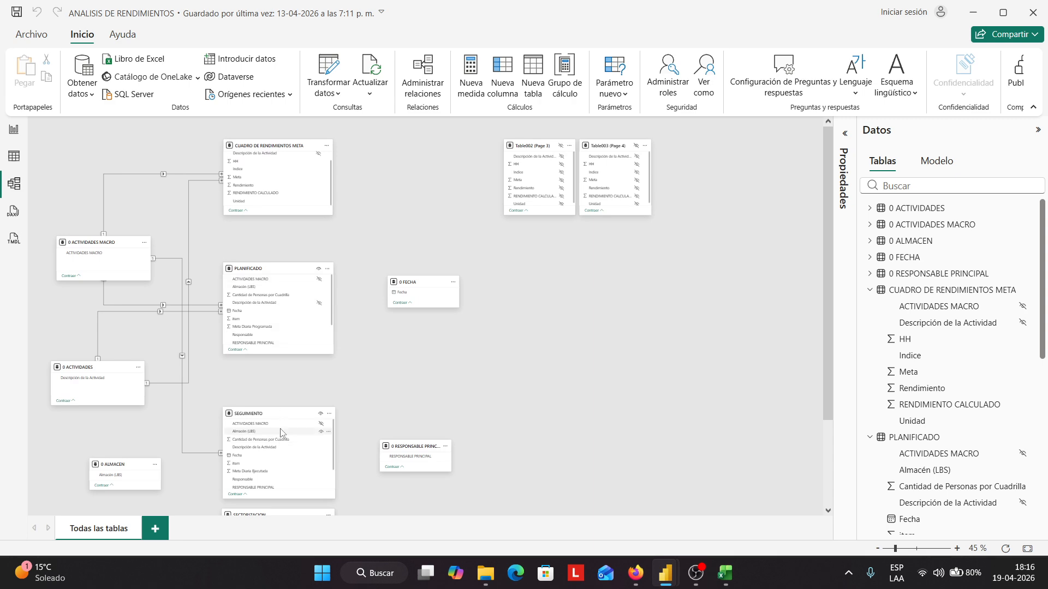
pyautogui.moveTo(282, 420); pyautogui.dragTo(282, 408)
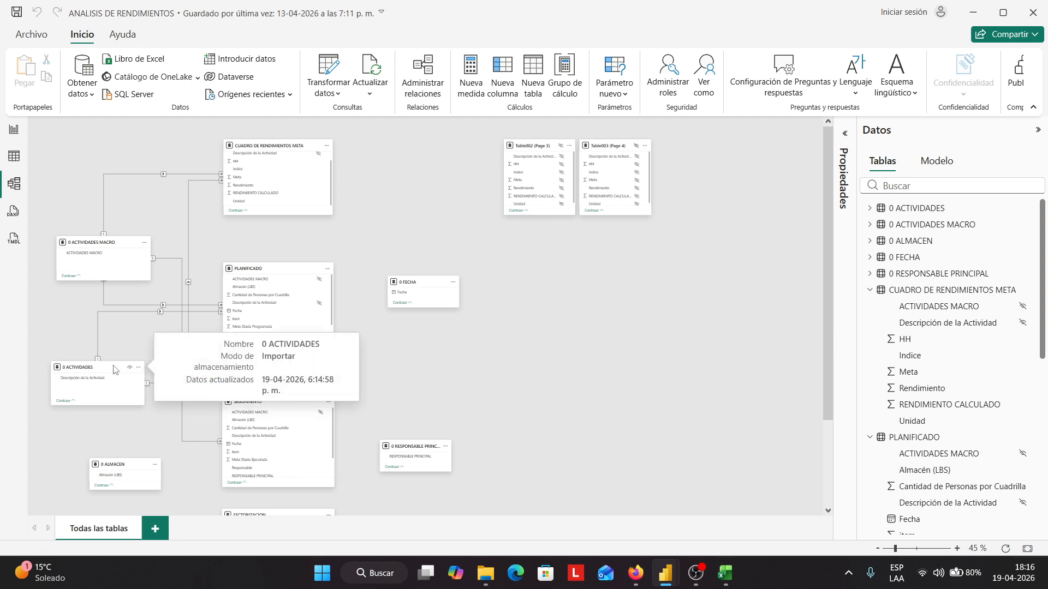
pyautogui.moveTo(108, 369); pyautogui.dragTo(110, 369)
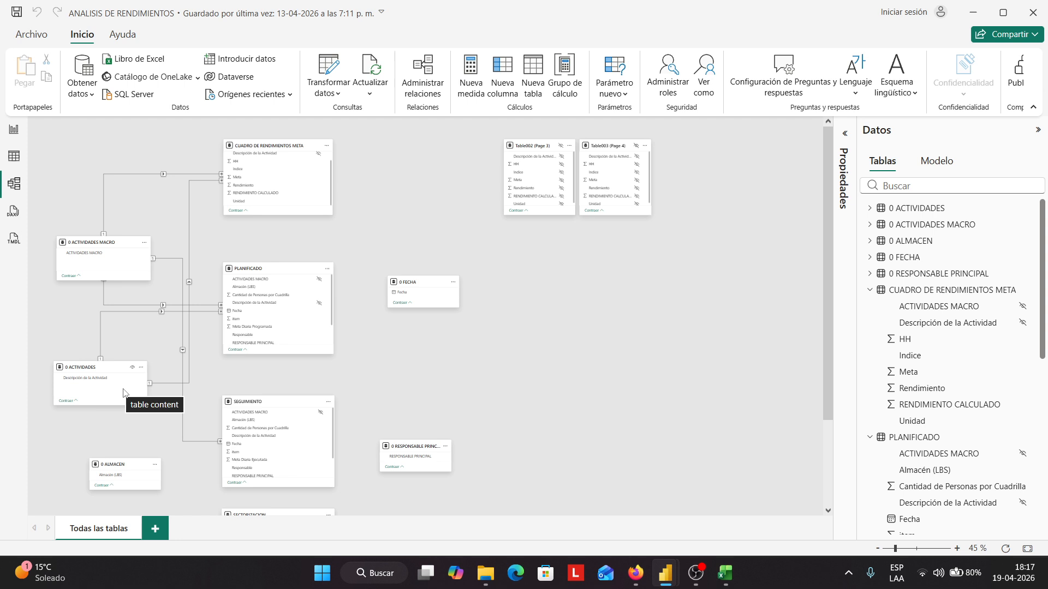
# Align the 0 ALMACEN table beneath 0 ACTIVIDADES and enlarge its card to a similar size
pyautogui.scroll(-3, 151, 428)
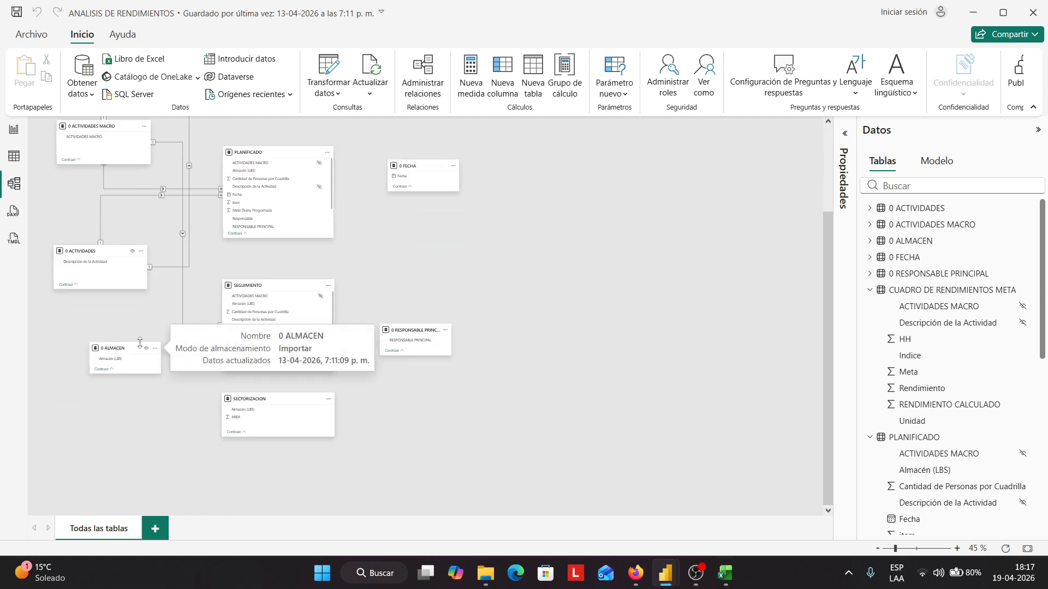
pyautogui.moveTo(137, 349)
pyautogui.mouseDown()
pyautogui.moveTo(101, 346)
pyautogui.moveTo(152, 360)
pyautogui.mouseUp()
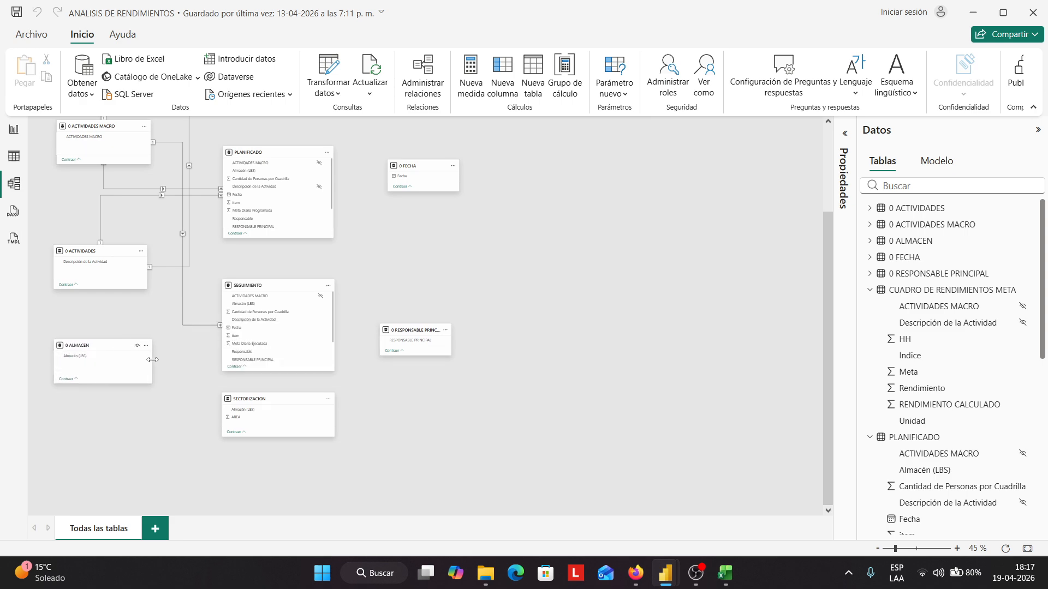
pyautogui.scroll(5, 118, 415)
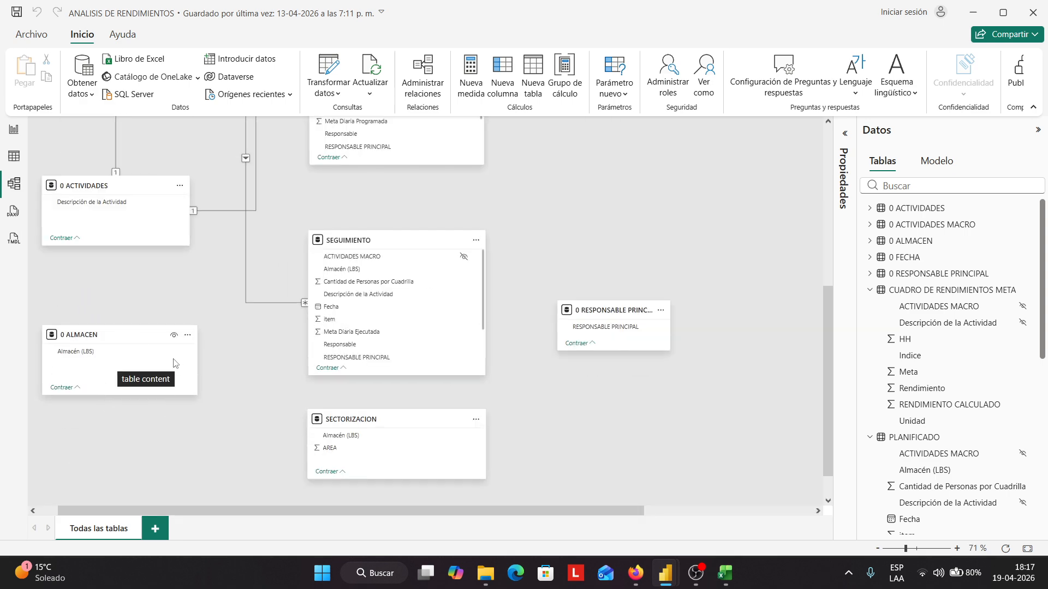
pyautogui.scroll(-5, 175, 363)
pyautogui.scroll(5, 175, 364)
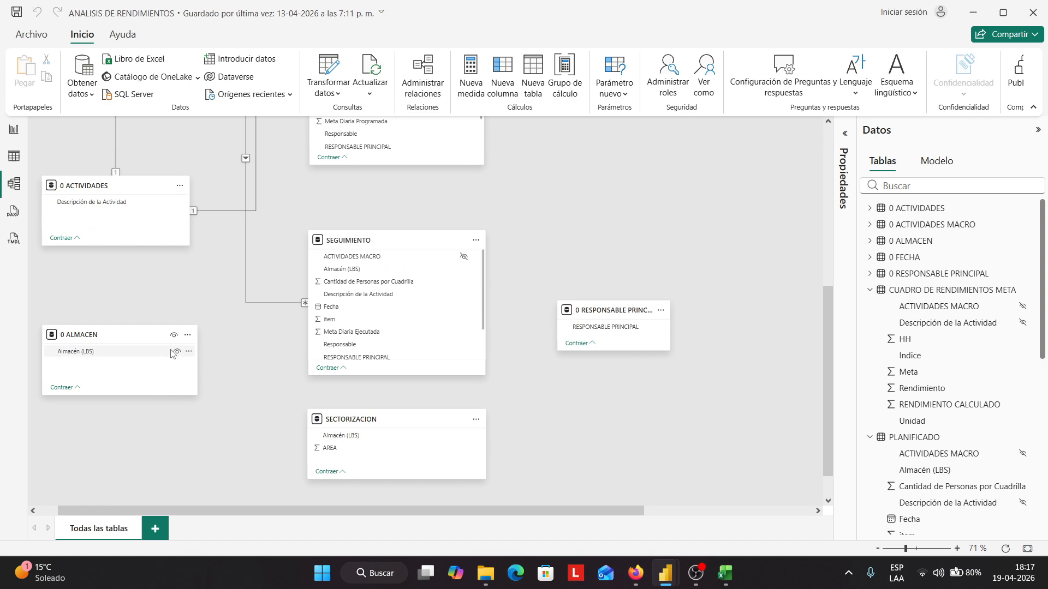
# Examine the columns of CUADRO DE RENDIMIENTOS META, PLANIFICADO, SEGUIMIENTO and SECTORIZACION for a match with Almacén (LBS)
pyautogui.scroll(6, 257, 361)
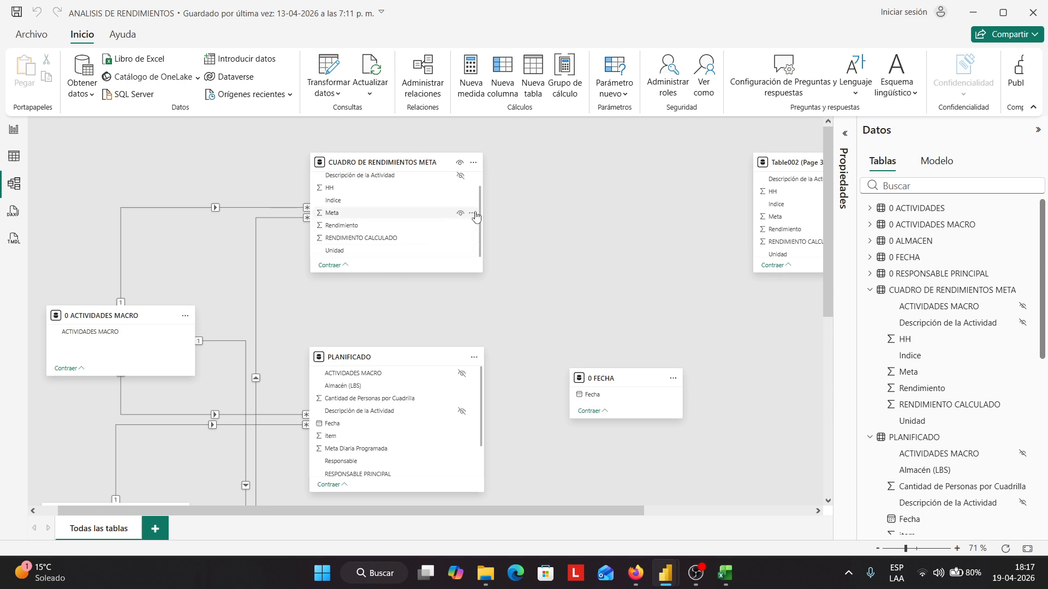
pyautogui.scroll(1, 478, 215)
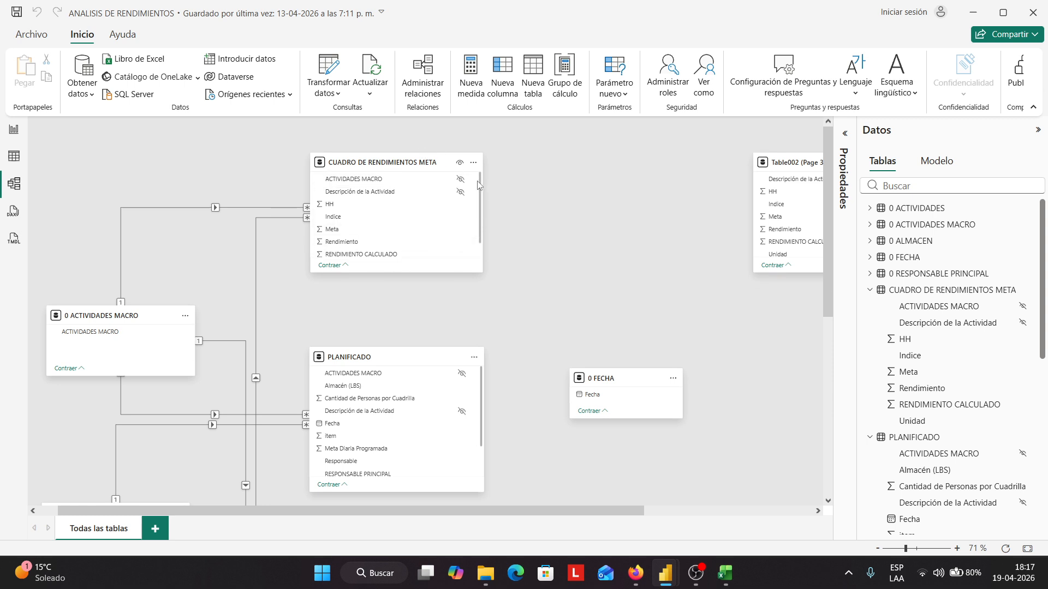
pyautogui.scroll(-1, 479, 184)
pyautogui.moveTo(329, 242)
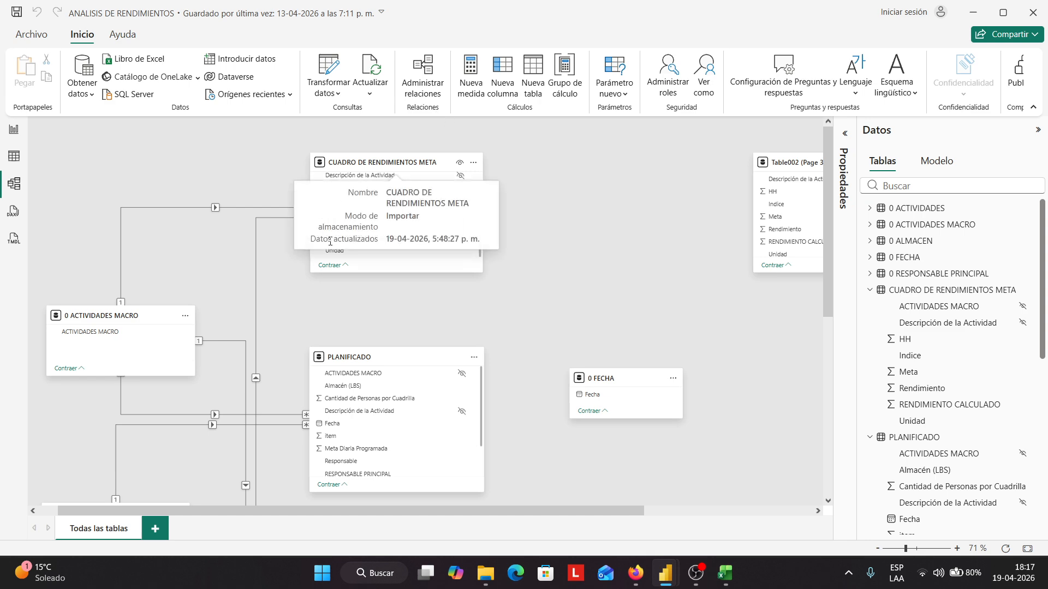
pyautogui.scroll(-3, 382, 305)
pyautogui.scroll(-1, 394, 339)
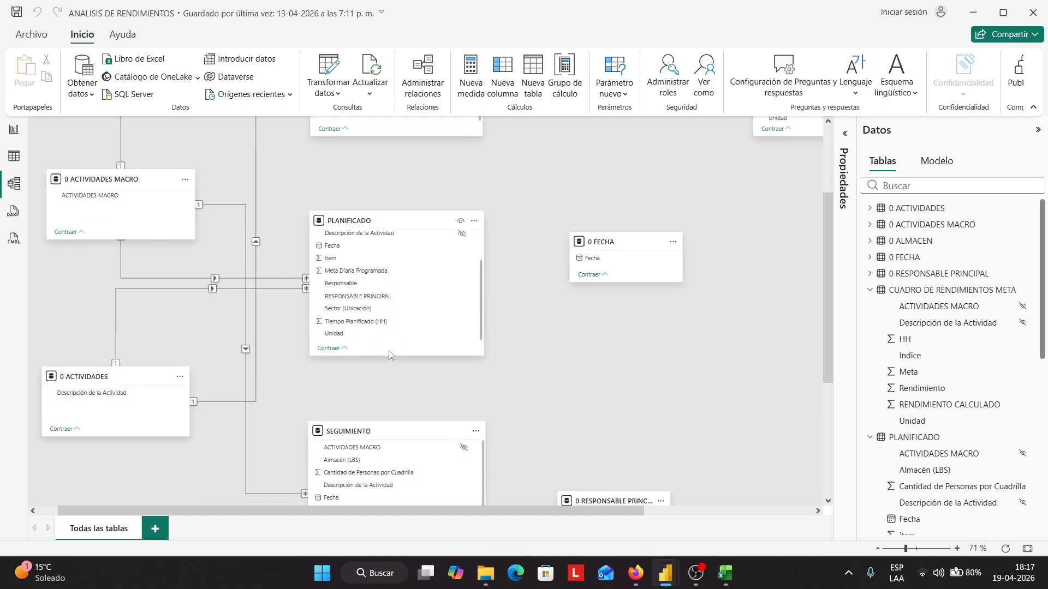
pyautogui.scroll(1, 393, 339)
pyautogui.scroll(-5, 512, 381)
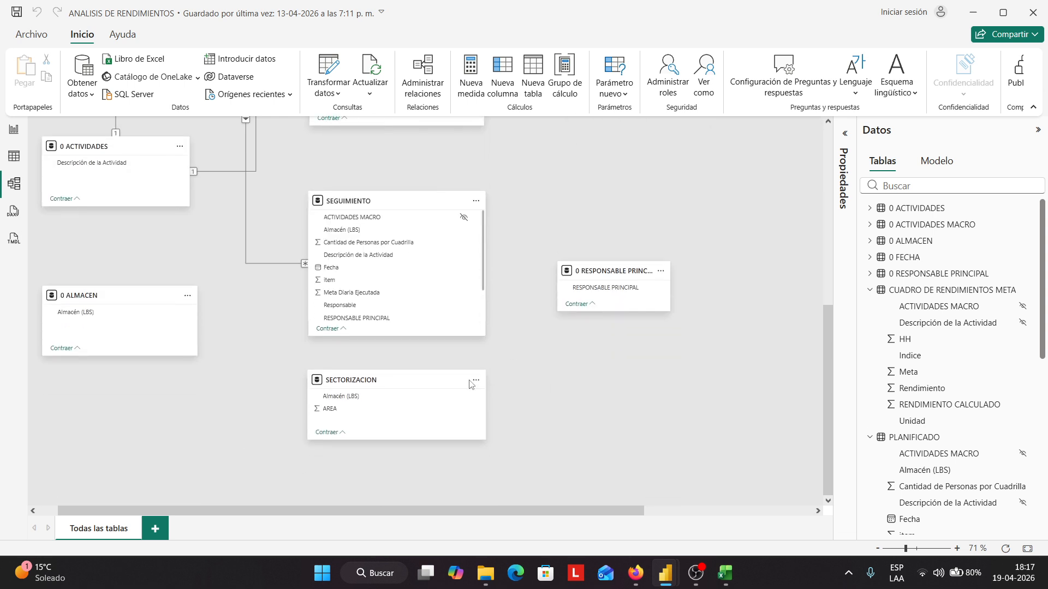
# Create an active one-to-many relationship from 0 ALMACEN to PLANIFICADO on Almacén (LBS), and hide that column in PLANIFICADO
pyautogui.moveTo(95, 312); pyautogui.dragTo(582, 117)
pyautogui.scroll(5, 498, 210)
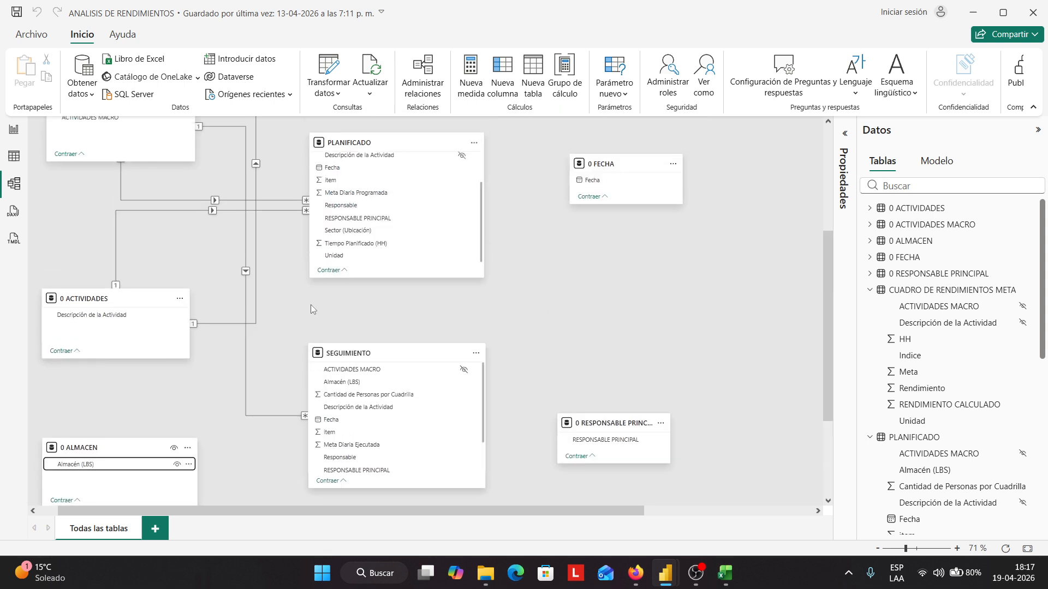
pyautogui.scroll(3, 393, 211)
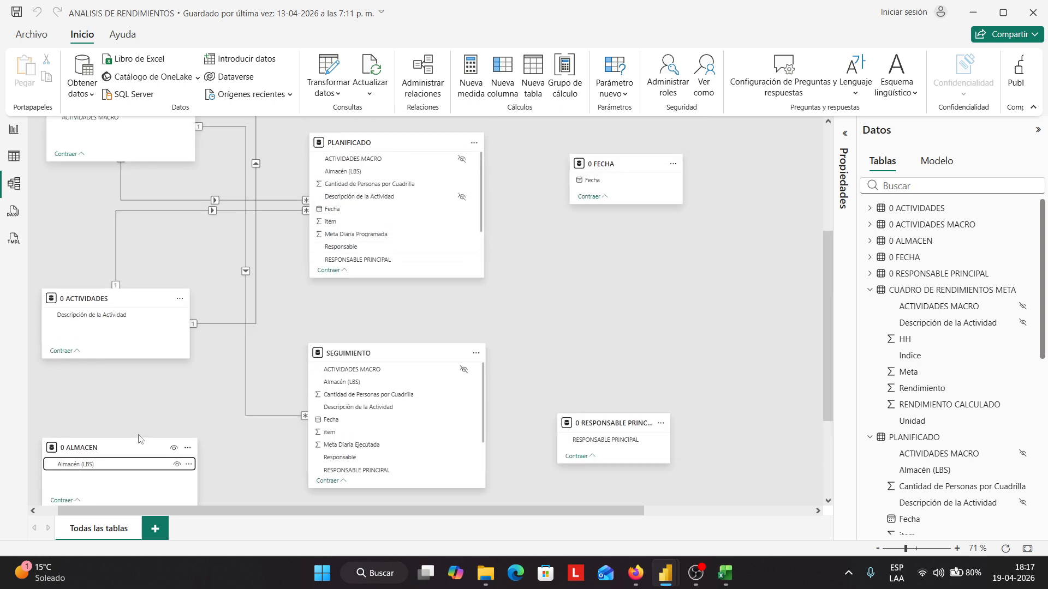
pyautogui.moveTo(124, 463); pyautogui.dragTo(343, 172)
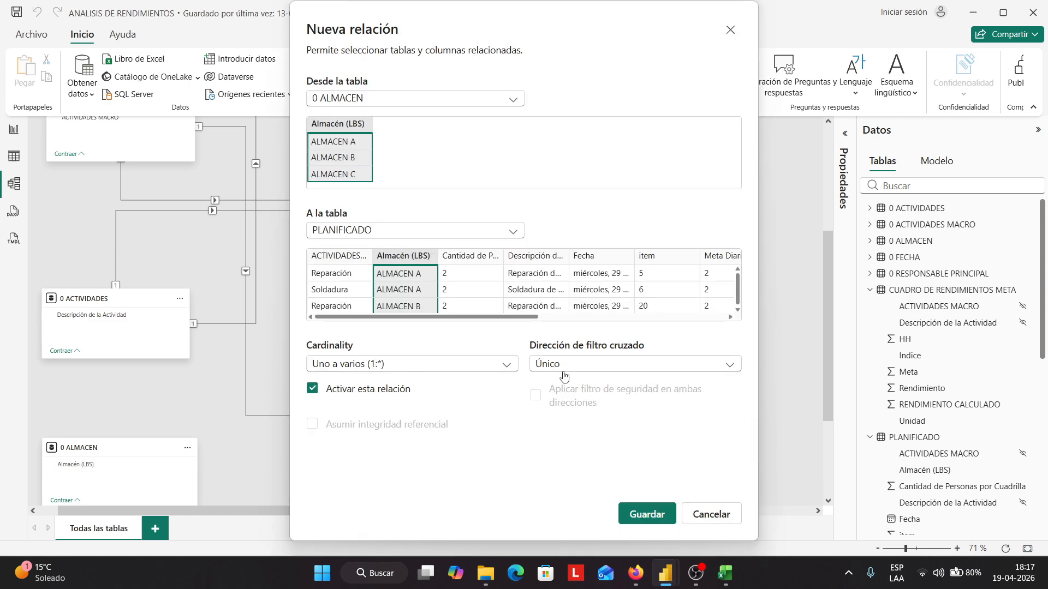
pyautogui.click(639, 513)
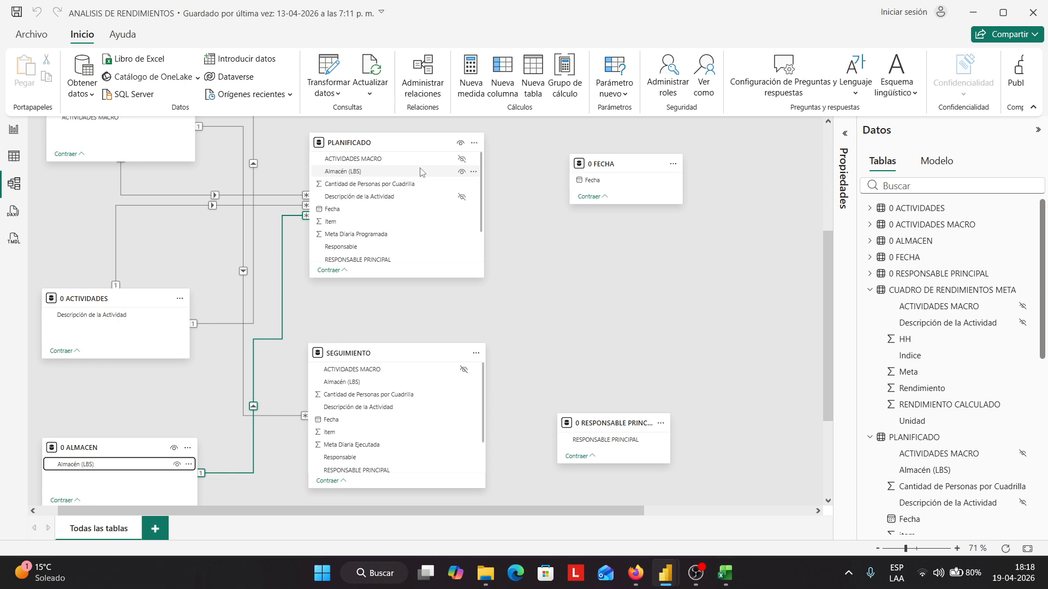
pyautogui.click(463, 174)
# Create an active one-to-many relationship from 0 ALMACEN to SEGUIMIENTO on Almacén (LBS), and hide that column in SEGUIMIENTO
pyautogui.scroll(1, 462, 173)
pyautogui.scroll(-3, 475, 262)
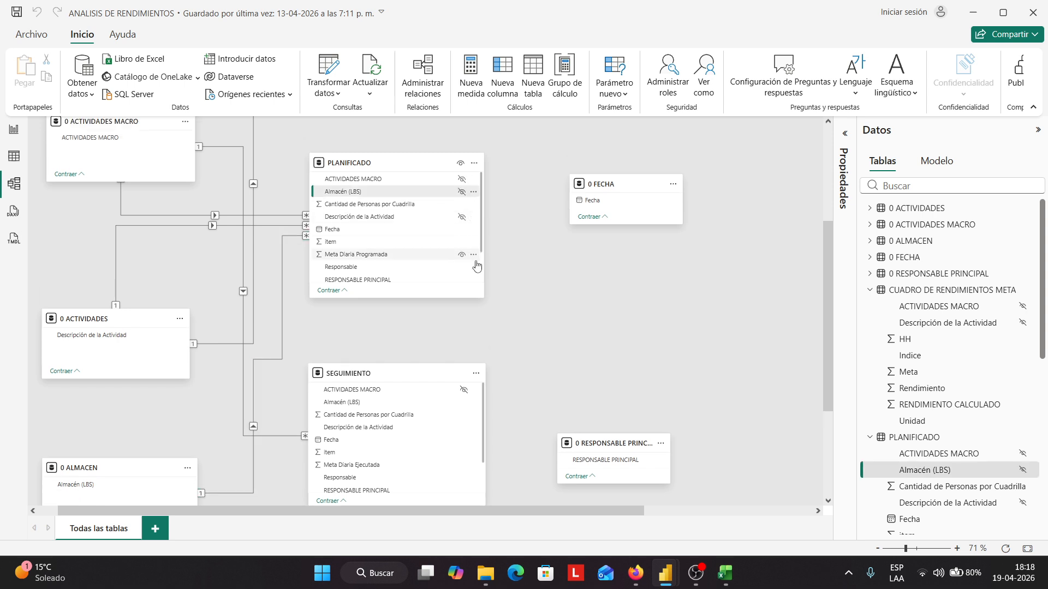
pyautogui.scroll(-5, 549, 325)
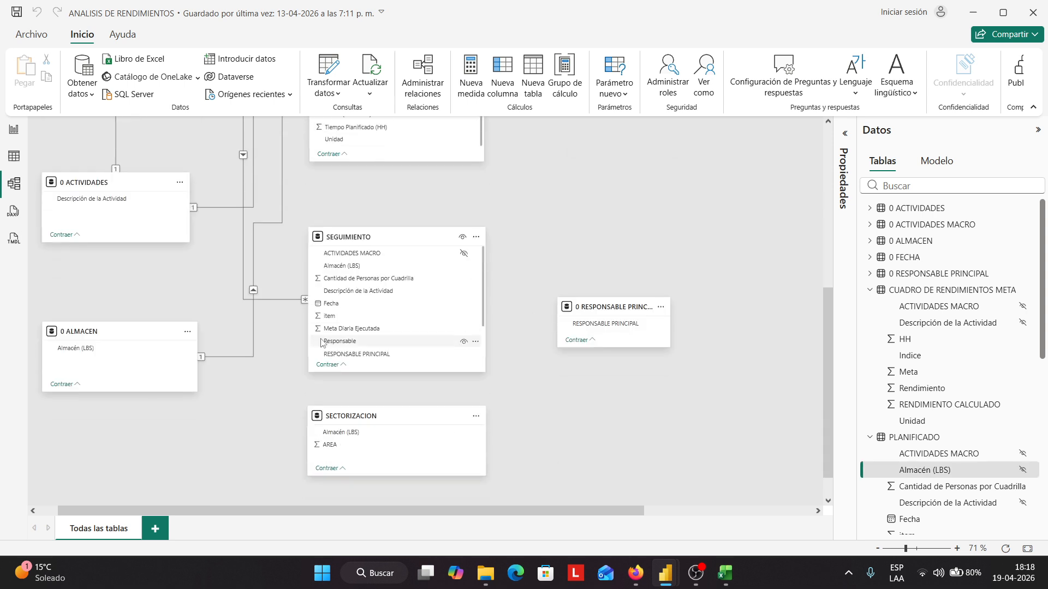
pyautogui.moveTo(96, 350); pyautogui.dragTo(367, 263)
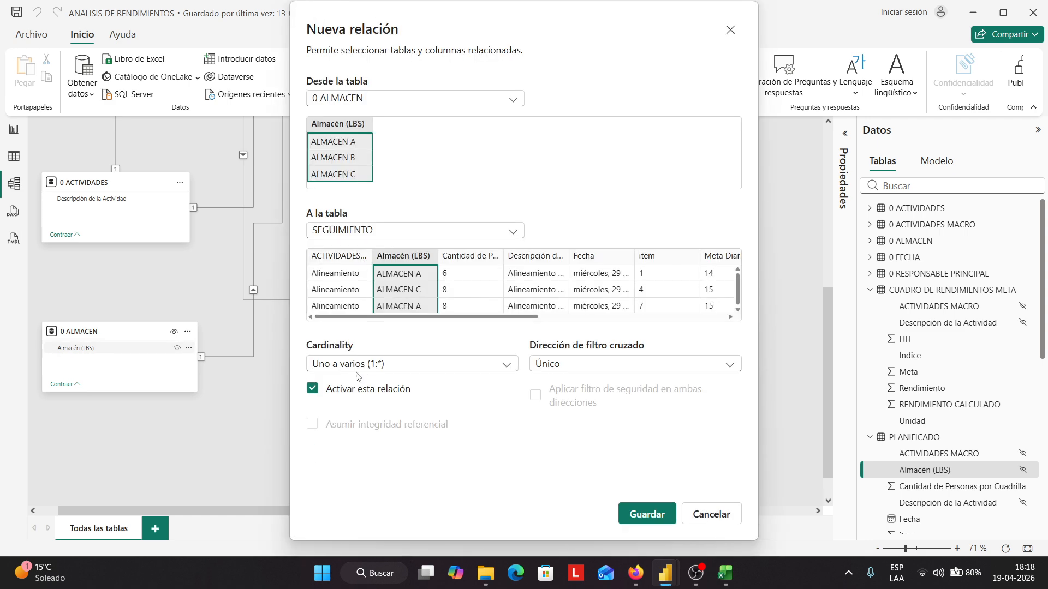
pyautogui.click(647, 514)
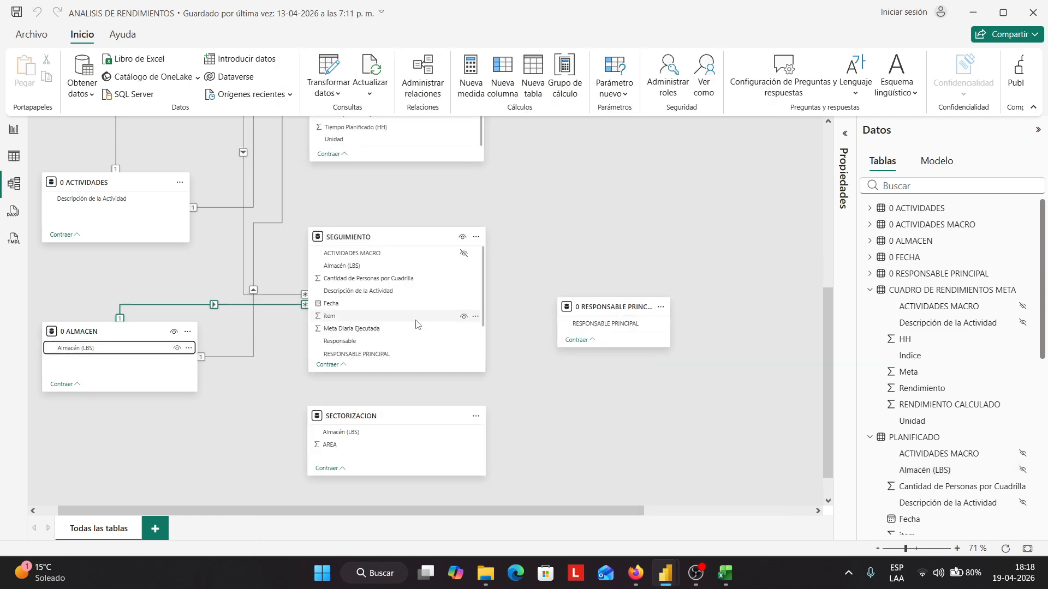
pyautogui.click(464, 267)
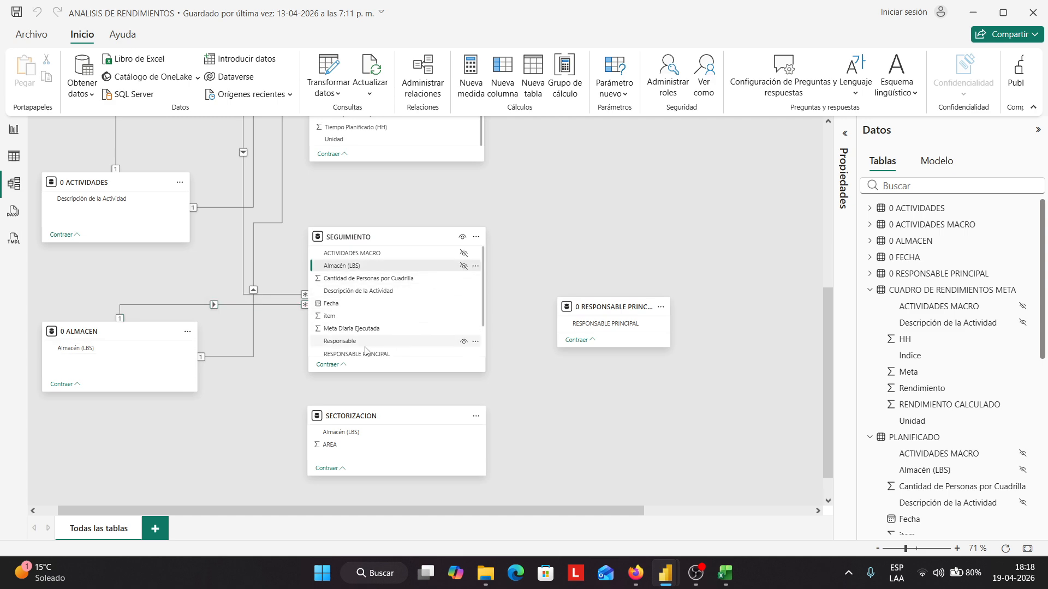
# Relate 0 ALMACEN to SECTORIZACION on Almacén (LBS) with cardinality Uno a varios (1:*) and filter direction Único, and hide the column in SECTORIZACION
pyautogui.moveTo(76, 349); pyautogui.dragTo(359, 436)
pyautogui.moveTo(359, 437); pyautogui.dragTo(360, 435)
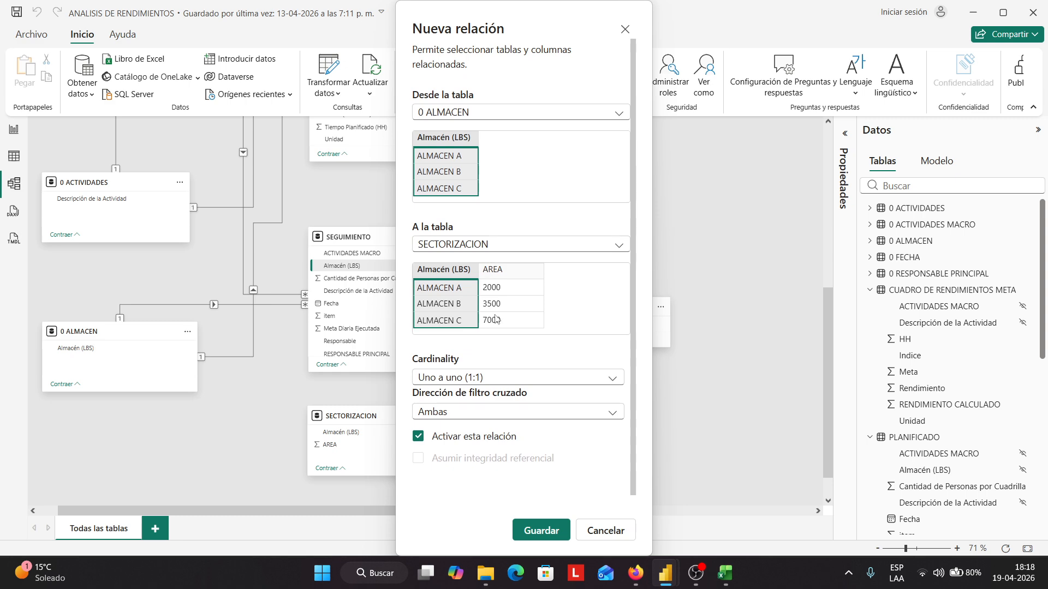
pyautogui.click(608, 378)
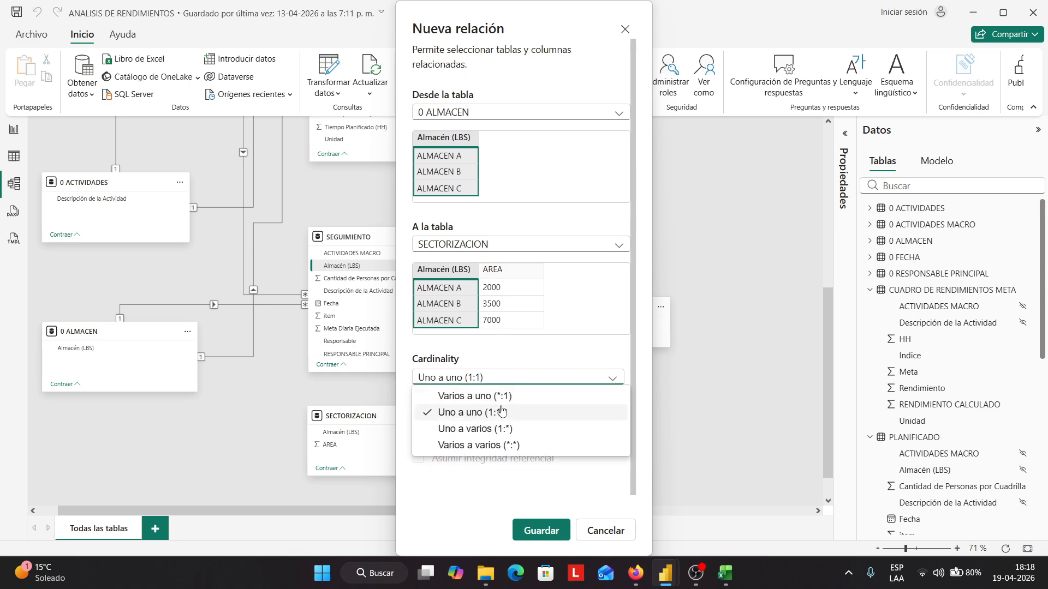
pyautogui.click(476, 429)
pyautogui.scroll(-2, 574, 376)
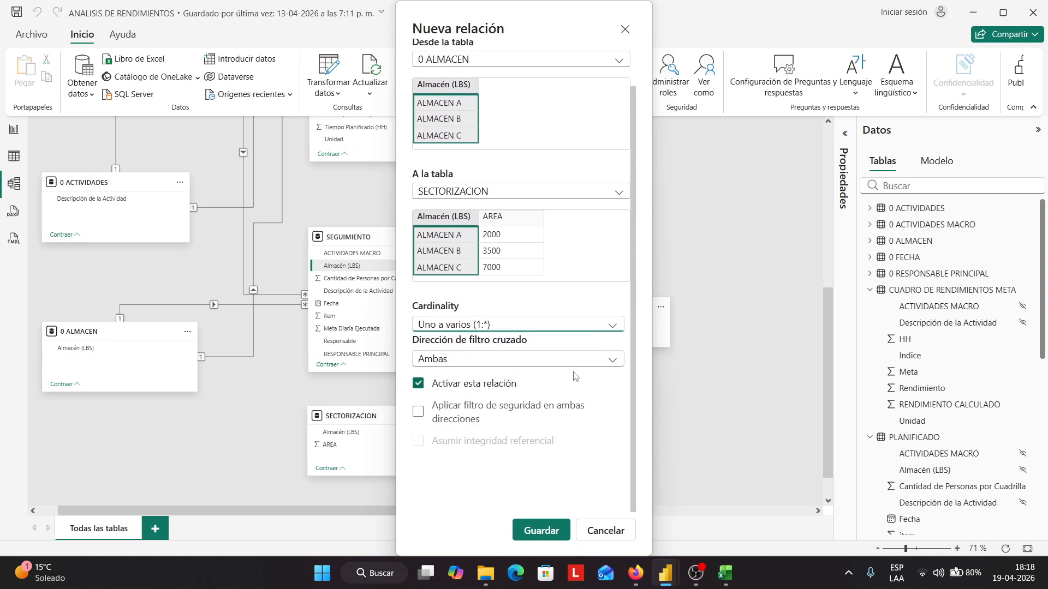
pyautogui.click(612, 359)
pyautogui.click(472, 377)
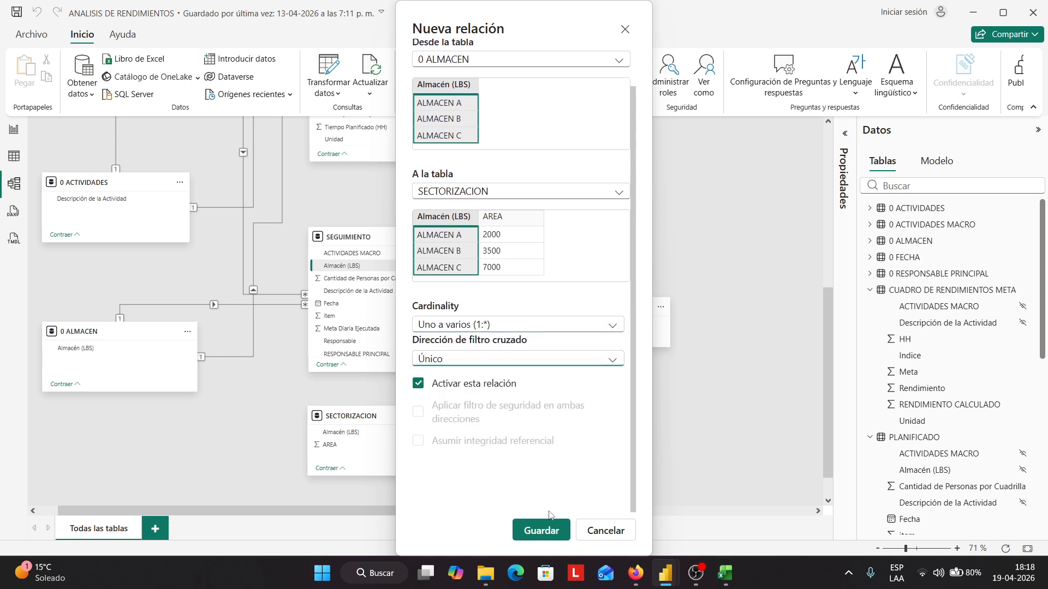
pyautogui.click(545, 531)
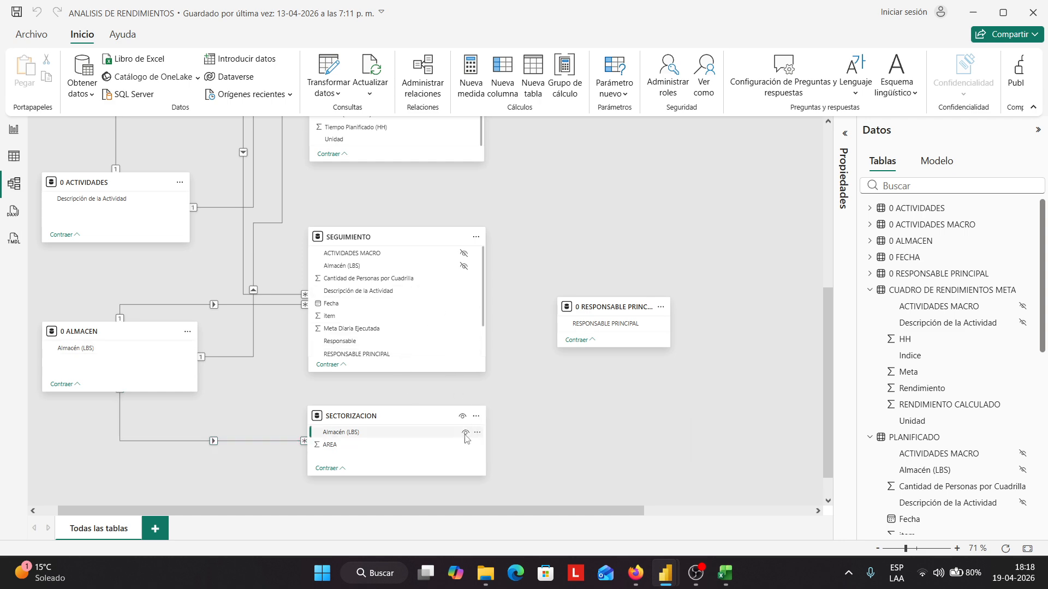
pyautogui.scroll(5, 567, 443)
pyautogui.scroll(-5, 567, 443)
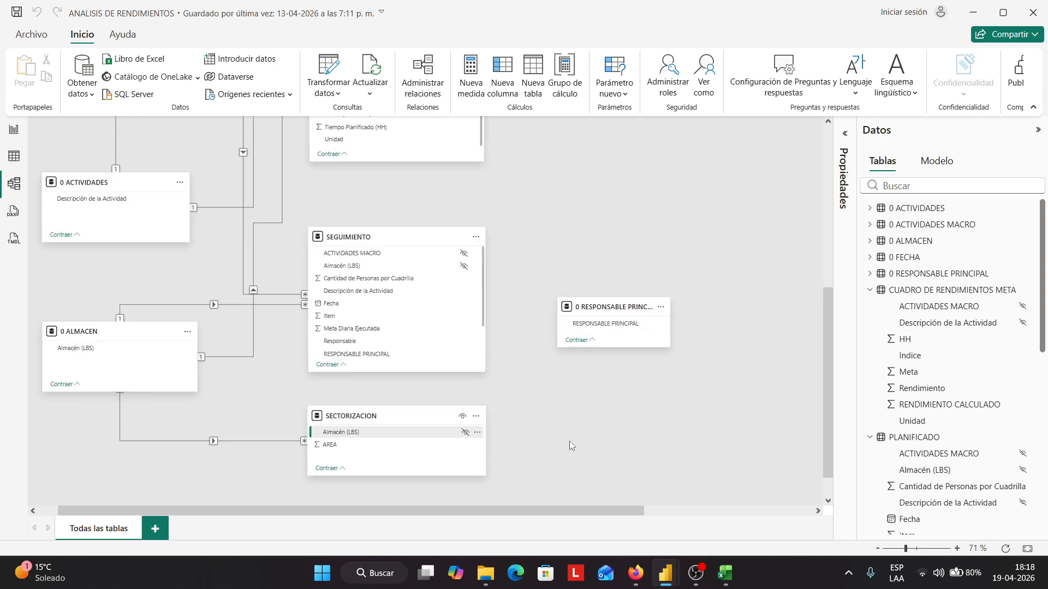
# Nudge the 0 FECHA table and create a one-to-many relationship from its Fecha column to Fecha in PLANIFICADO
pyautogui.scroll(6, 601, 319)
pyautogui.scroll(-5, 643, 392)
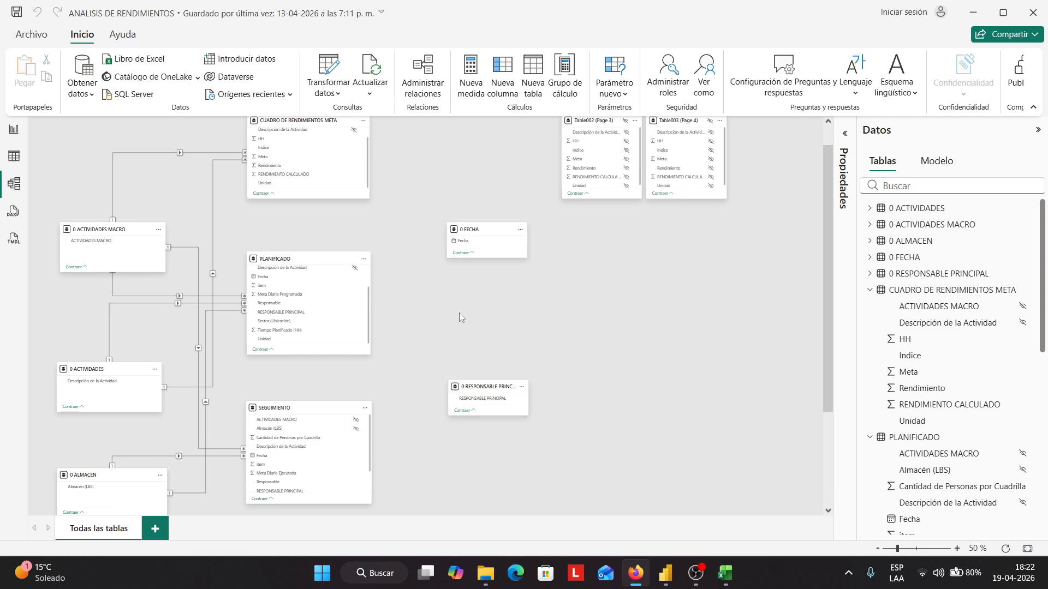
pyautogui.scroll(3, 474, 274)
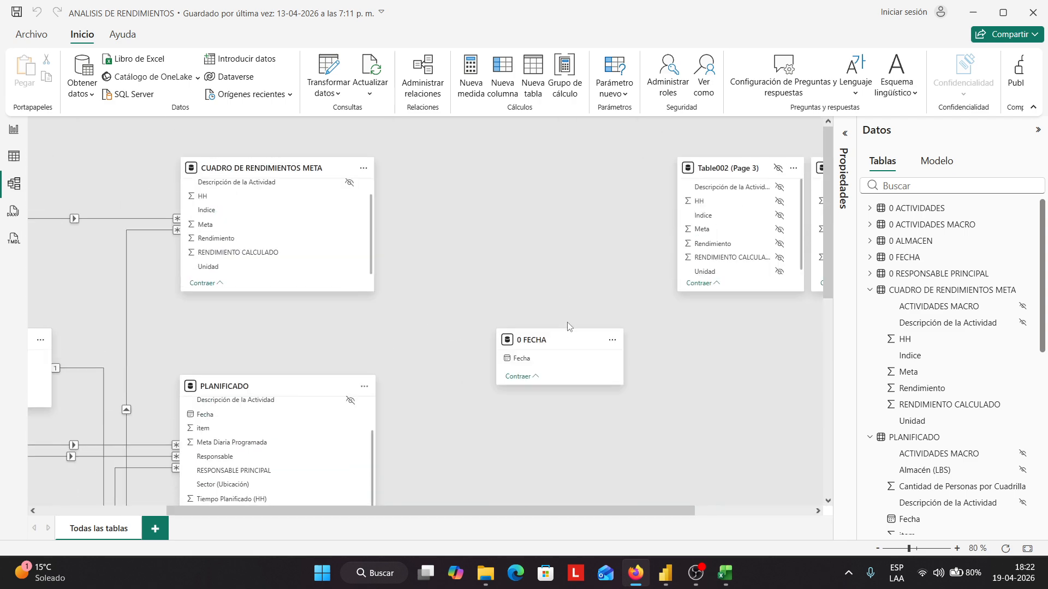
pyautogui.moveTo(561, 342)
pyautogui.mouseDown()
pyautogui.moveTo(537, 346)
pyautogui.moveTo(551, 348)
pyautogui.mouseUp()
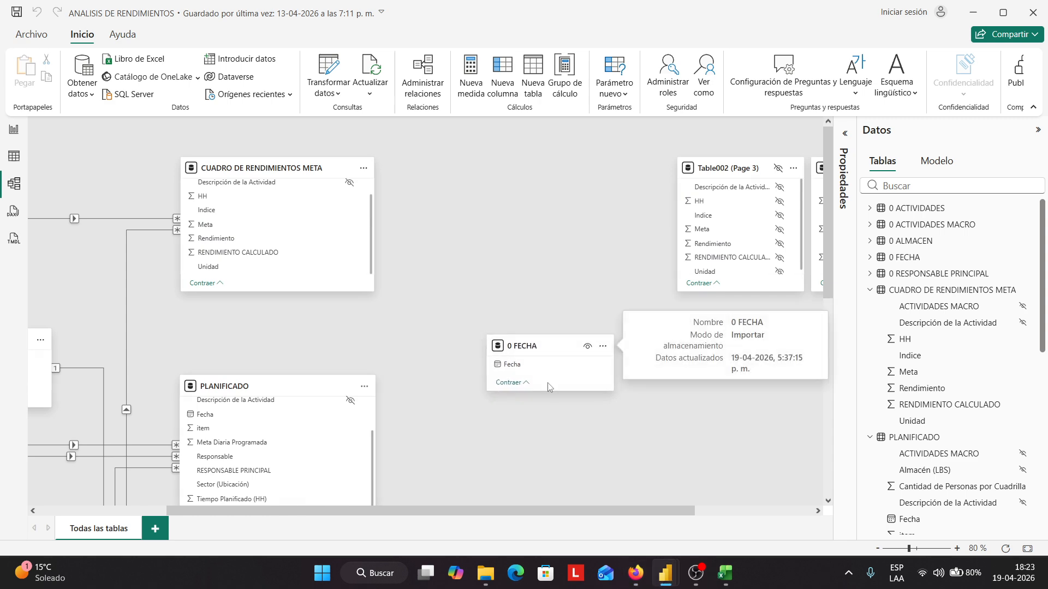
pyautogui.scroll(-4, 545, 385)
pyautogui.scroll(2, 479, 358)
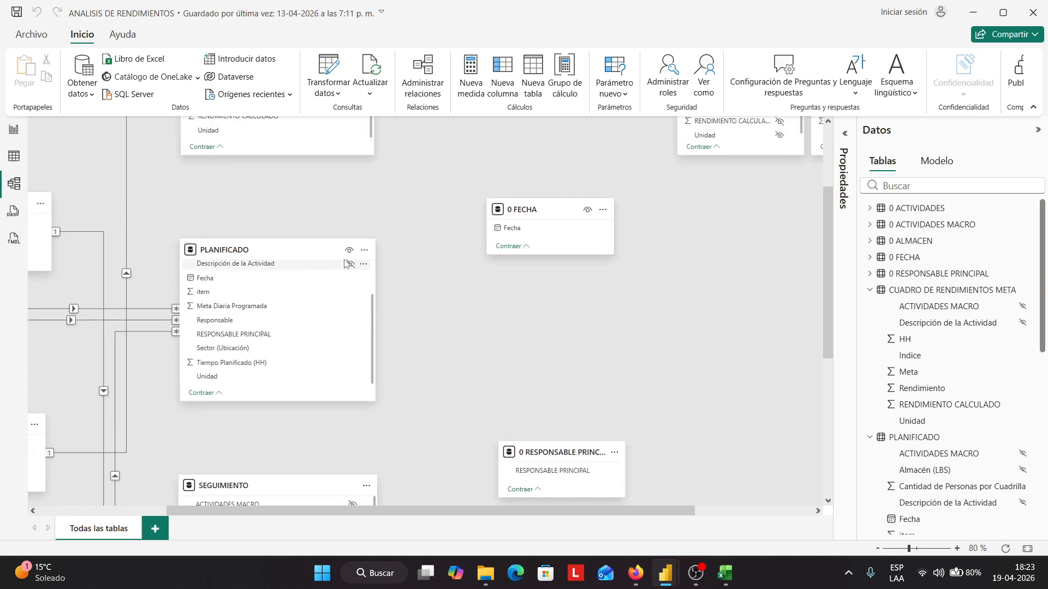
pyautogui.moveTo(516, 229); pyautogui.dragTo(206, 279)
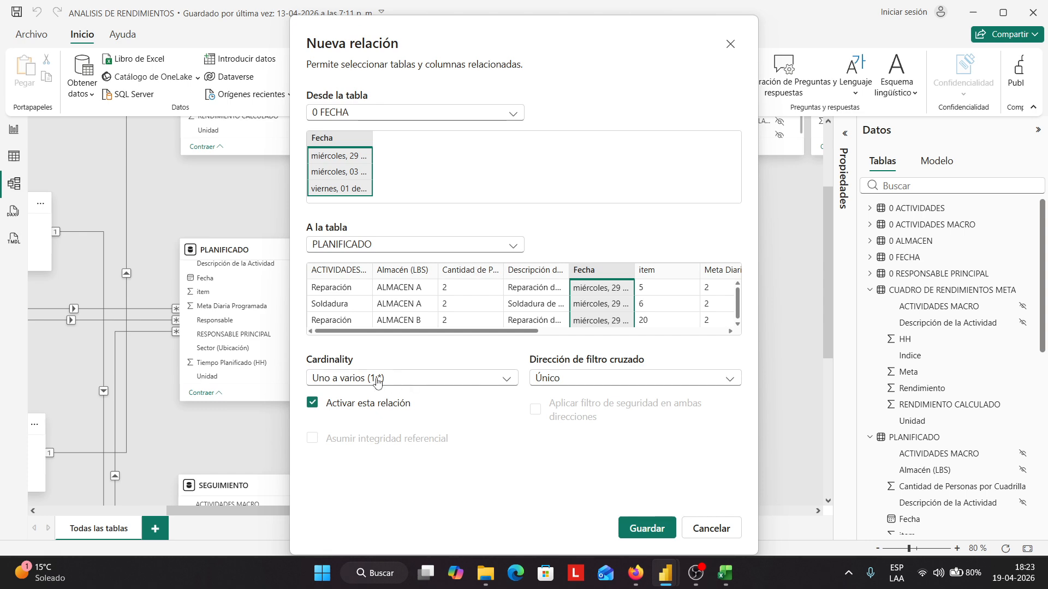
pyautogui.click(628, 535)
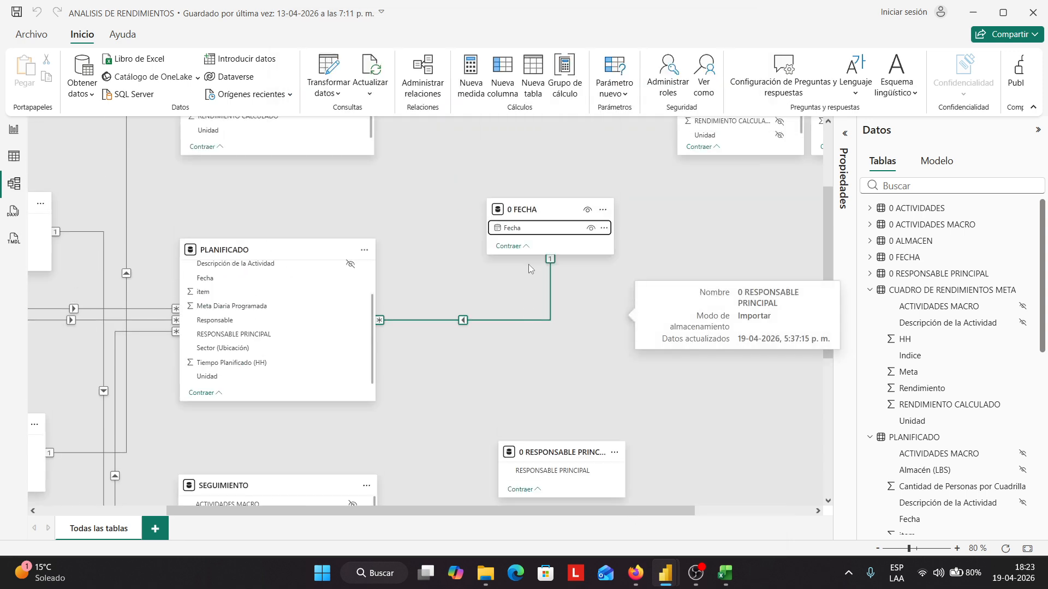
# Create an active one-to-many relationship from Fecha in 0 FECHA to Fecha in SEGUIMIENTO
pyautogui.moveTo(523, 230); pyautogui.dragTo(247, 463)
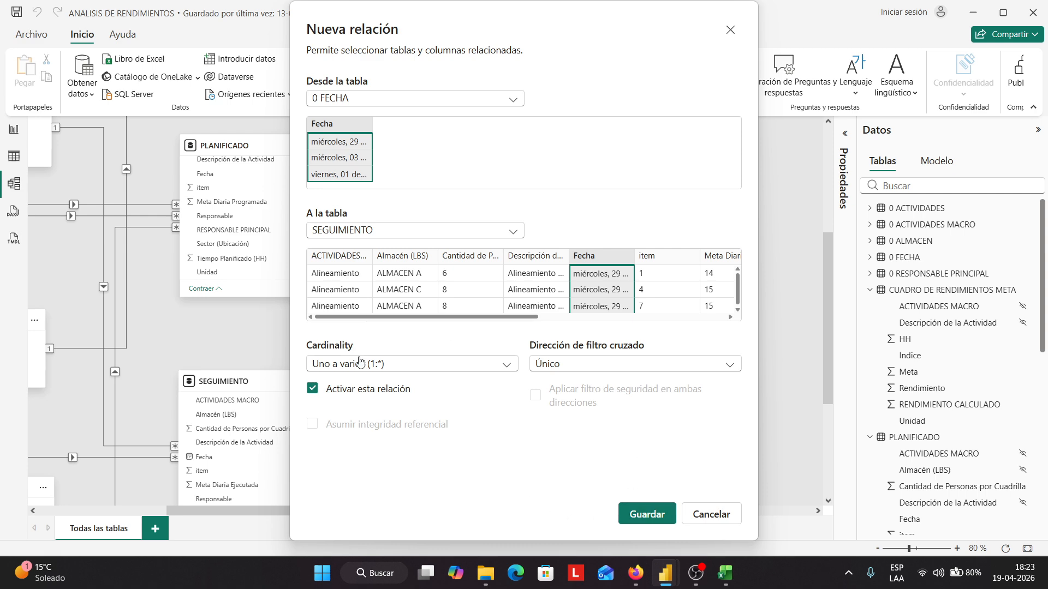
pyautogui.click(644, 515)
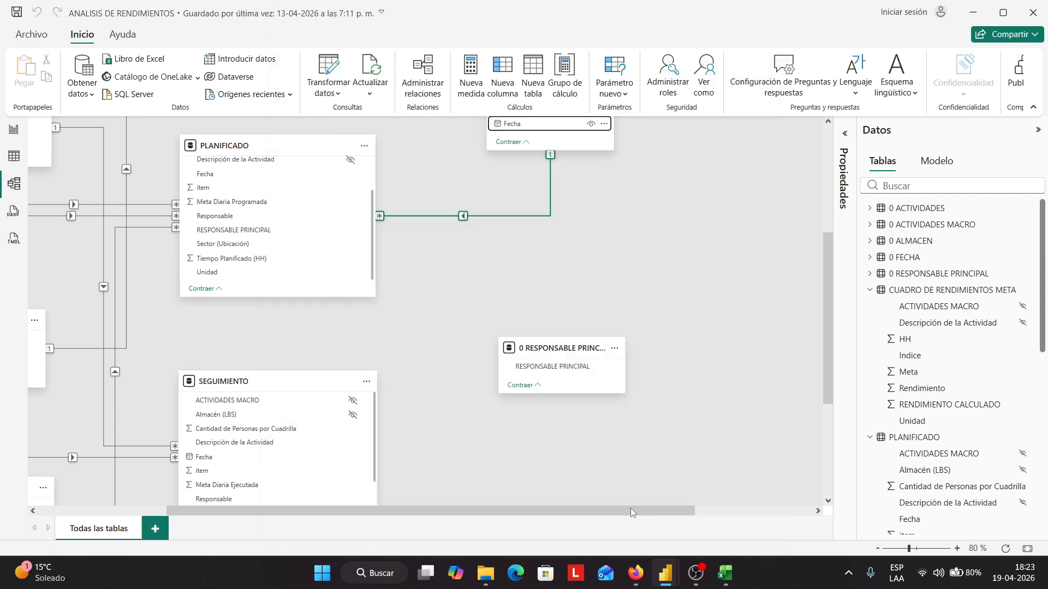
pyautogui.scroll(2, 389, 431)
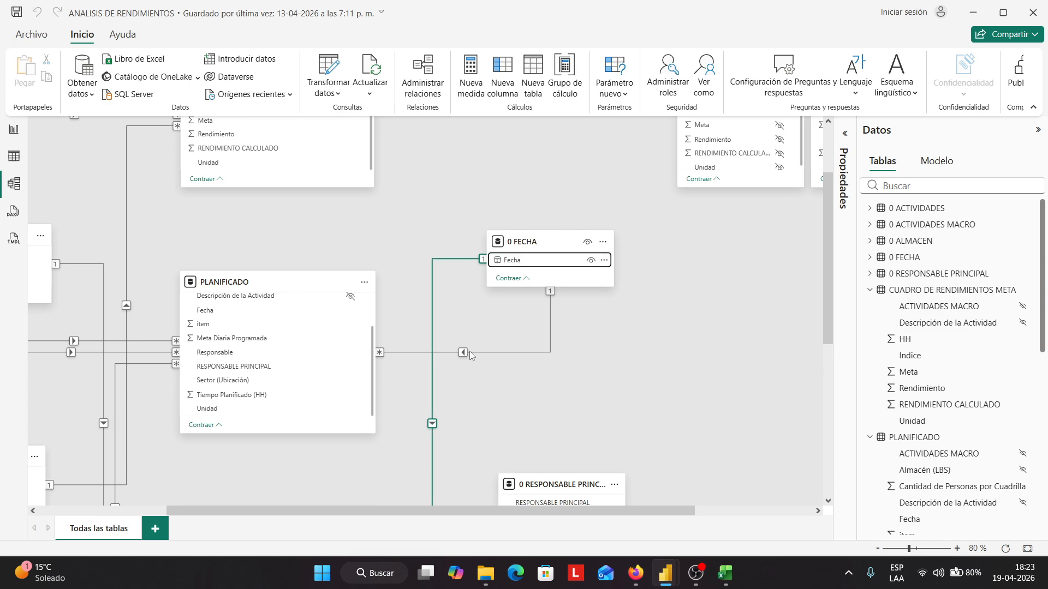
pyautogui.scroll(-2, 383, 313)
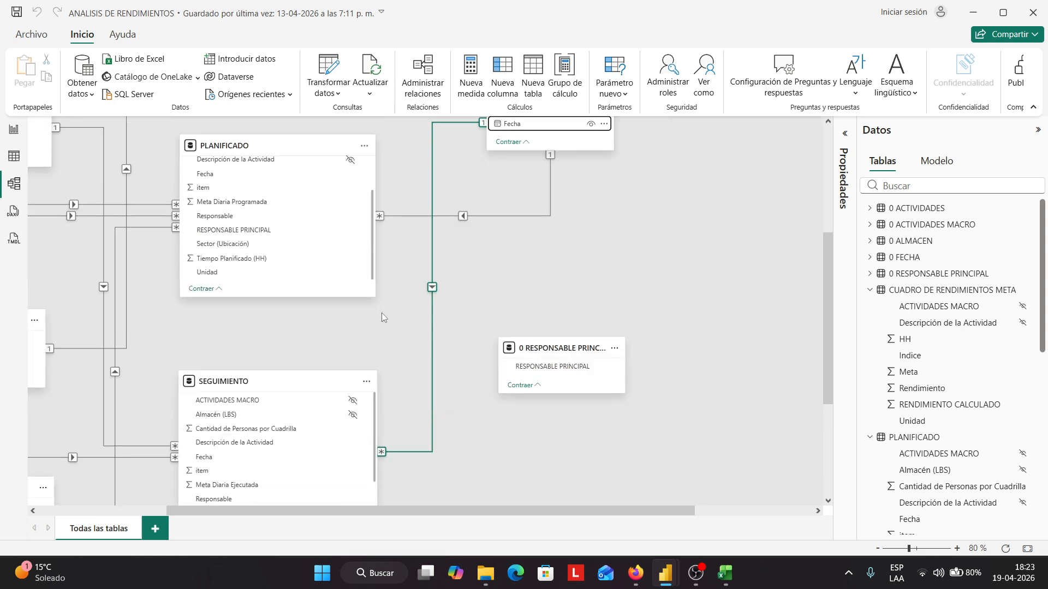
# Hide the Fecha column in both the SEGUIMIENTO and PLANIFICADO tables
pyautogui.scroll(2, 383, 315)
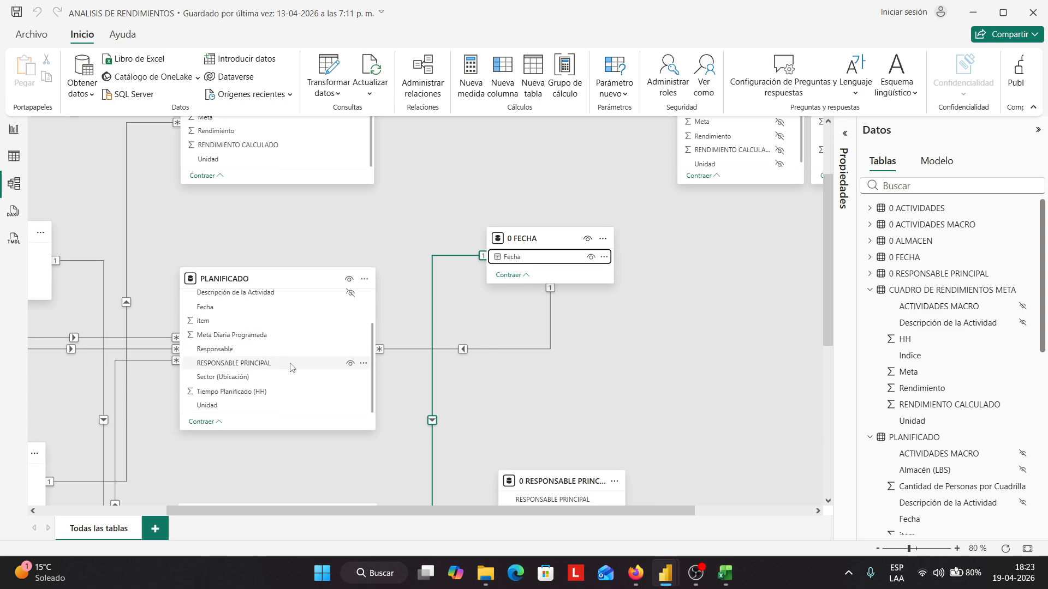
pyautogui.scroll(-4, 305, 350)
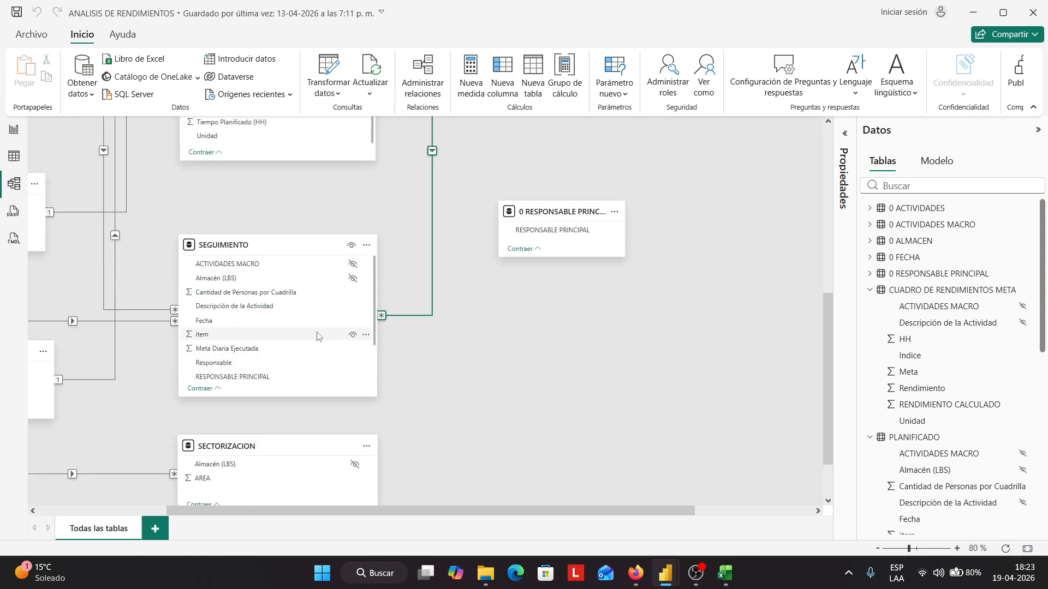
pyautogui.click(352, 321)
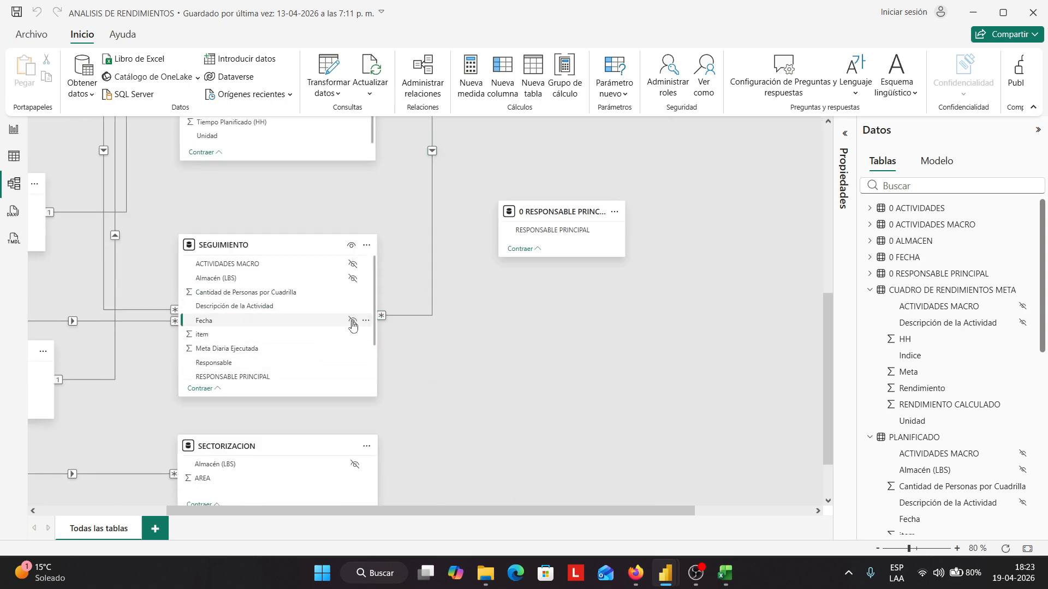
pyautogui.scroll(4, 352, 325)
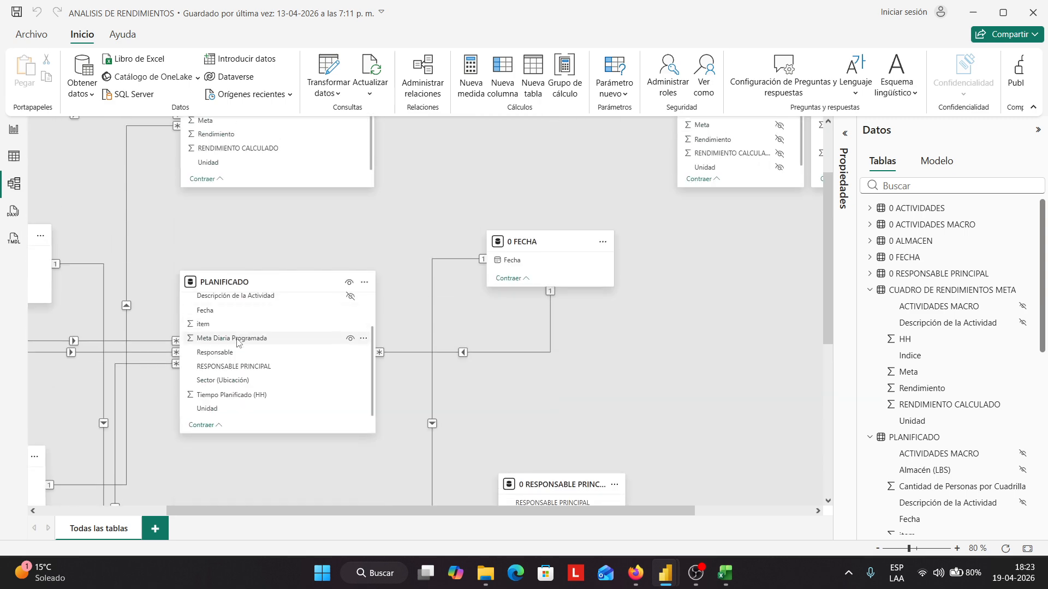
pyautogui.scroll(1, 232, 387)
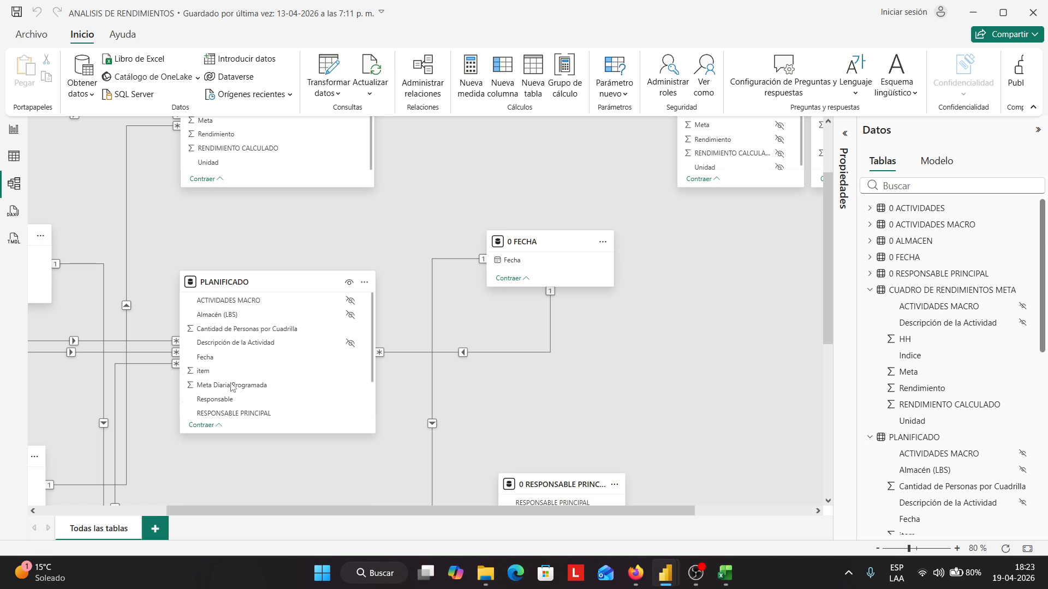
pyautogui.click(350, 357)
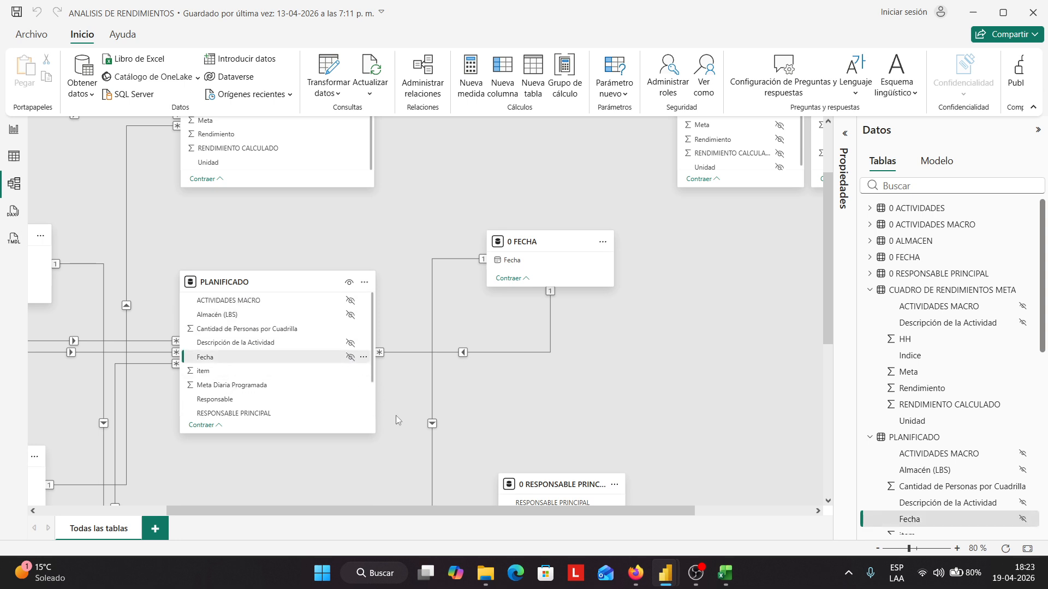
pyautogui.scroll(-3, 428, 385)
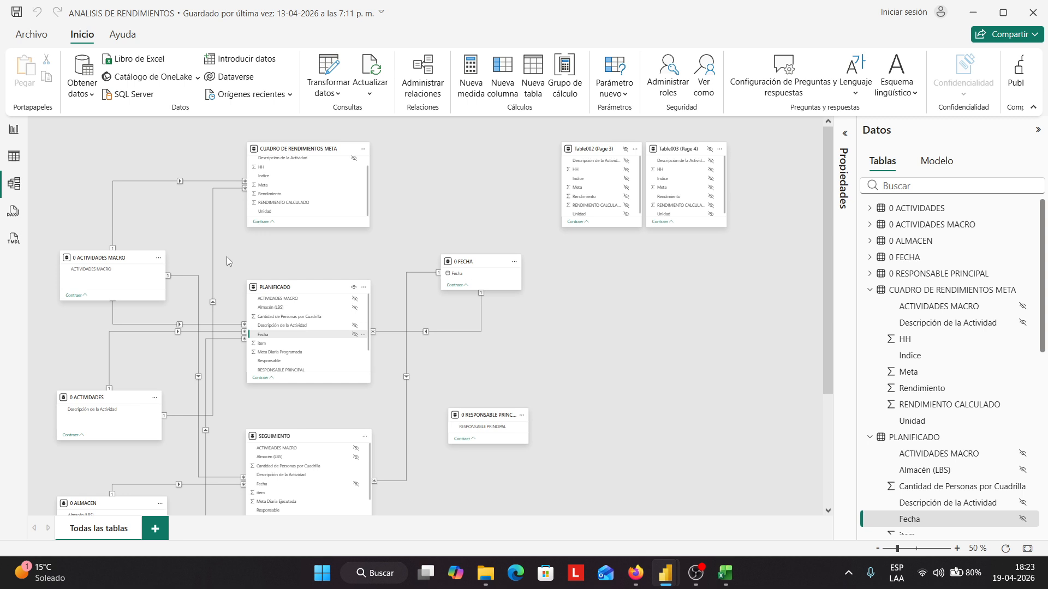
pyautogui.scroll(-3, 243, 278)
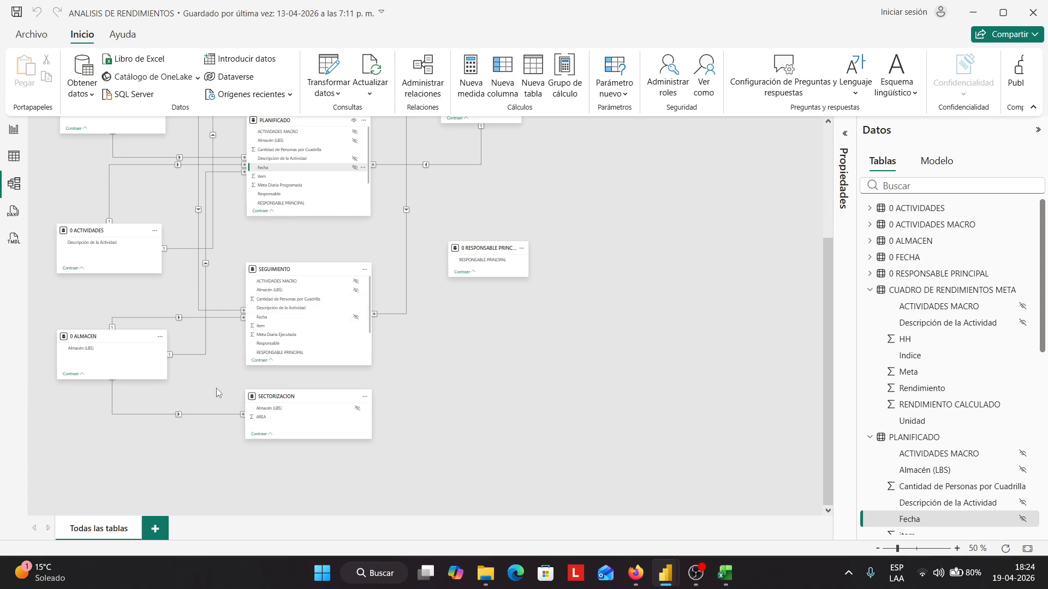
pyautogui.scroll(2, 216, 388)
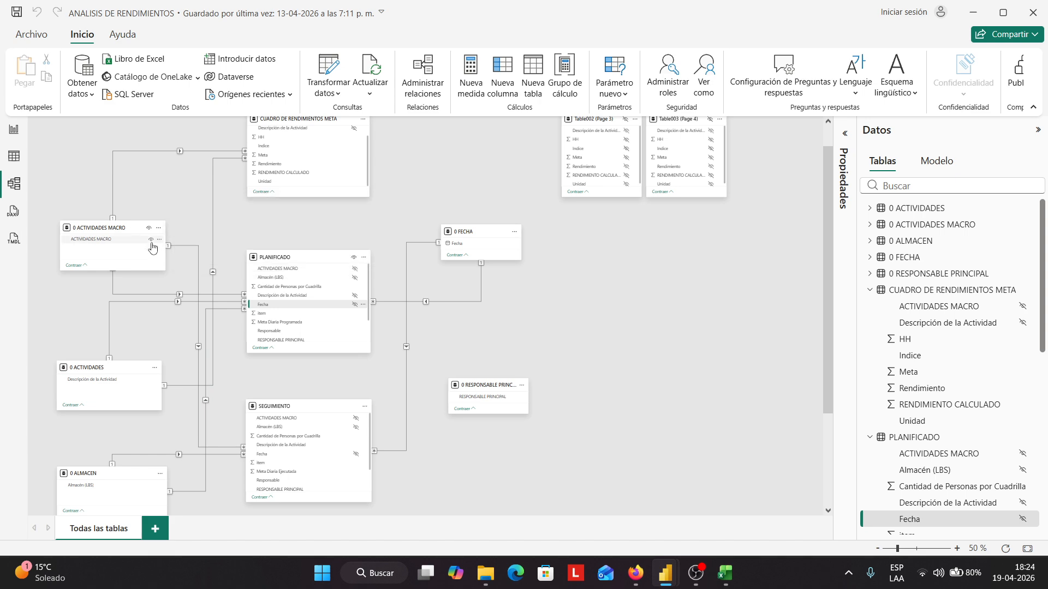
pyautogui.scroll(-2, 479, 375)
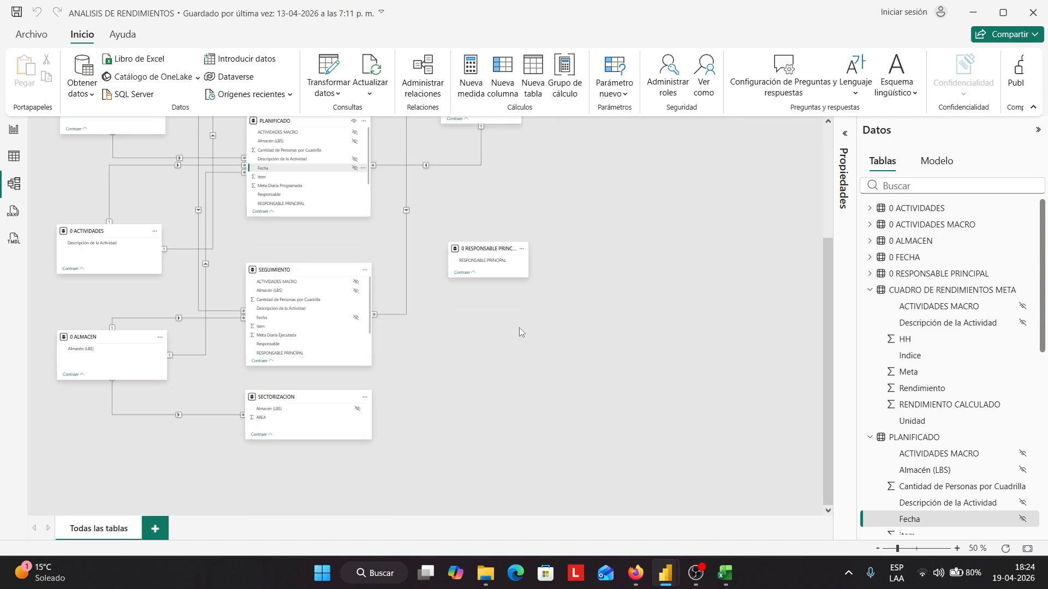
# Create a one-to-many relationship from RESPONSABLE PRINCIPAL in 0 RESPONSABLE PRINCIPAL to the same column in SEGUIMIENTO, and hide the column in SEGUIMIENTO
pyautogui.scroll(2, 503, 309)
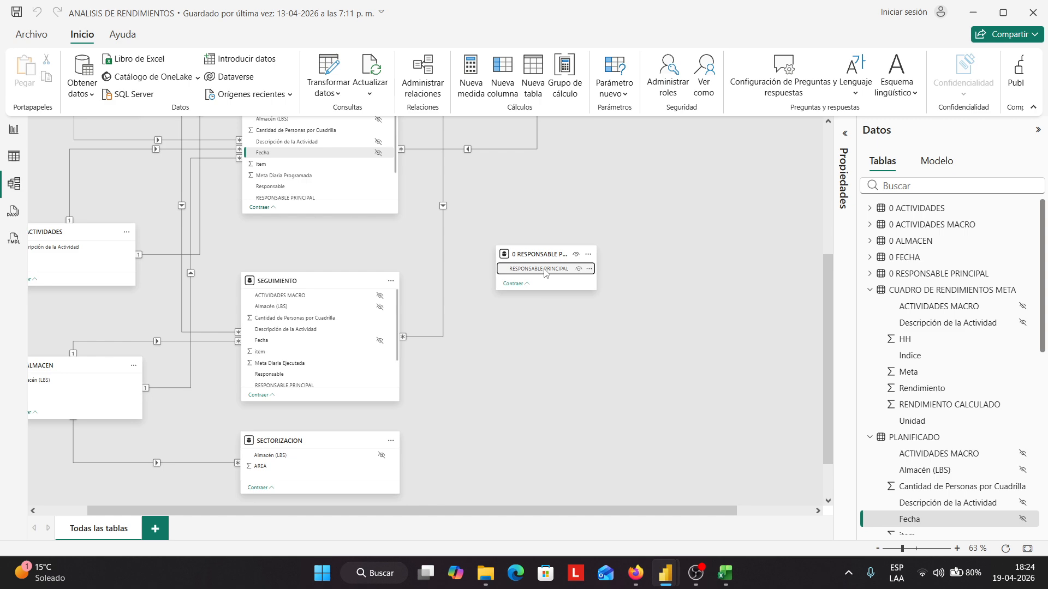
pyautogui.moveTo(544, 273); pyautogui.dragTo(317, 348)
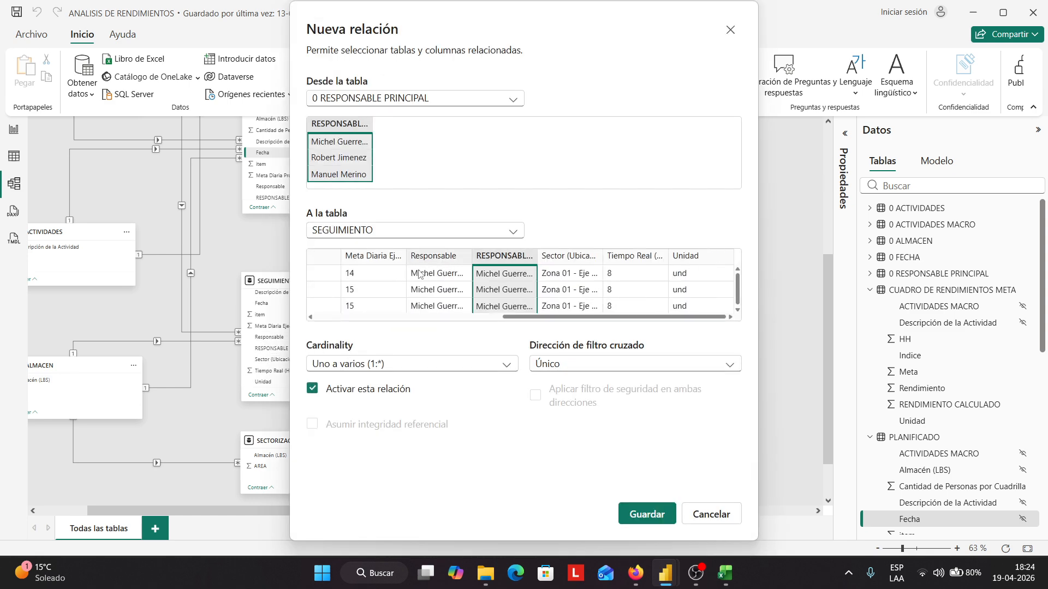
pyautogui.click(646, 514)
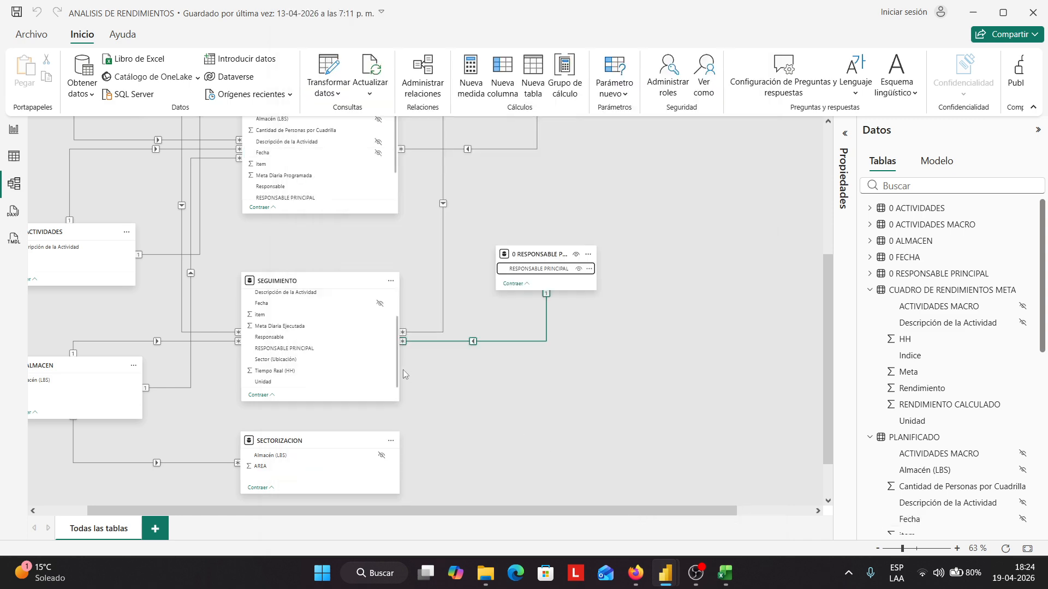
pyautogui.click(379, 349)
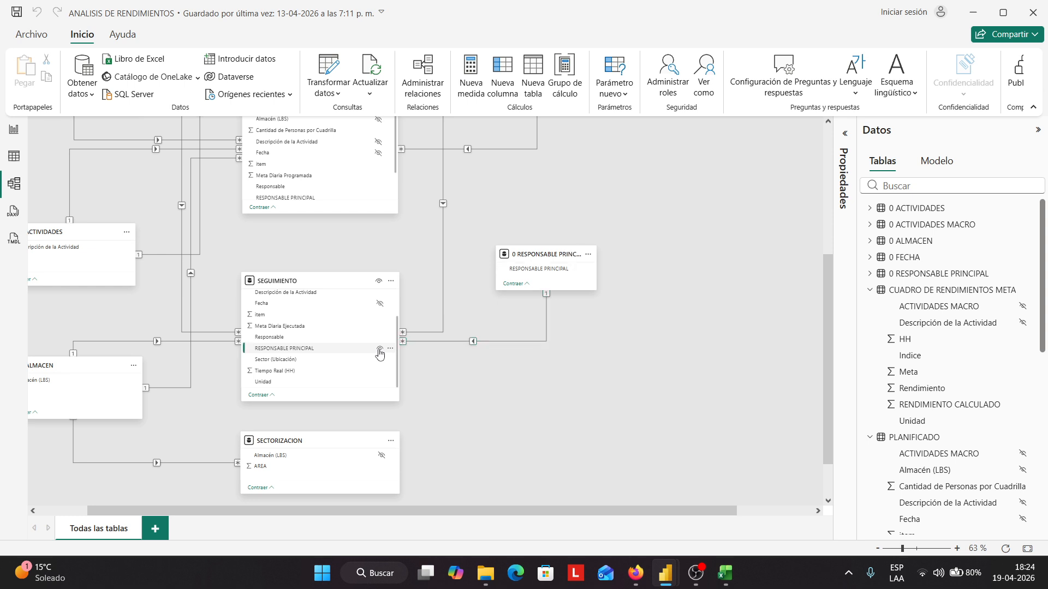
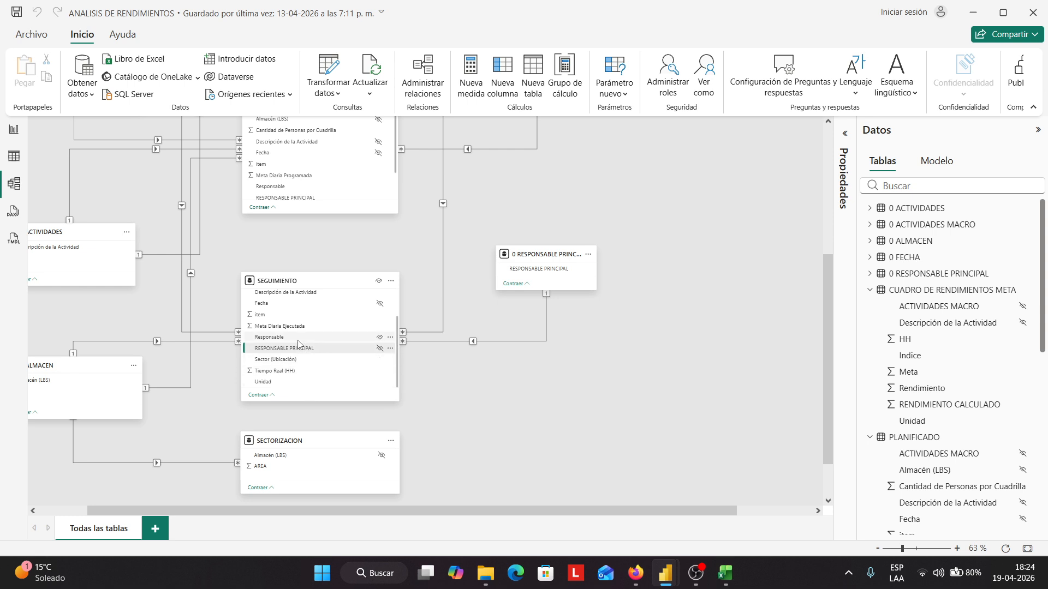
# Relate 0 RESPONSABLE PRINCIPAL to PLANIFICADO one-to-many on RESPONSABLE PRINCIPAL, and hide that column in PLANIFICADO
pyautogui.scroll(5, 289, 303)
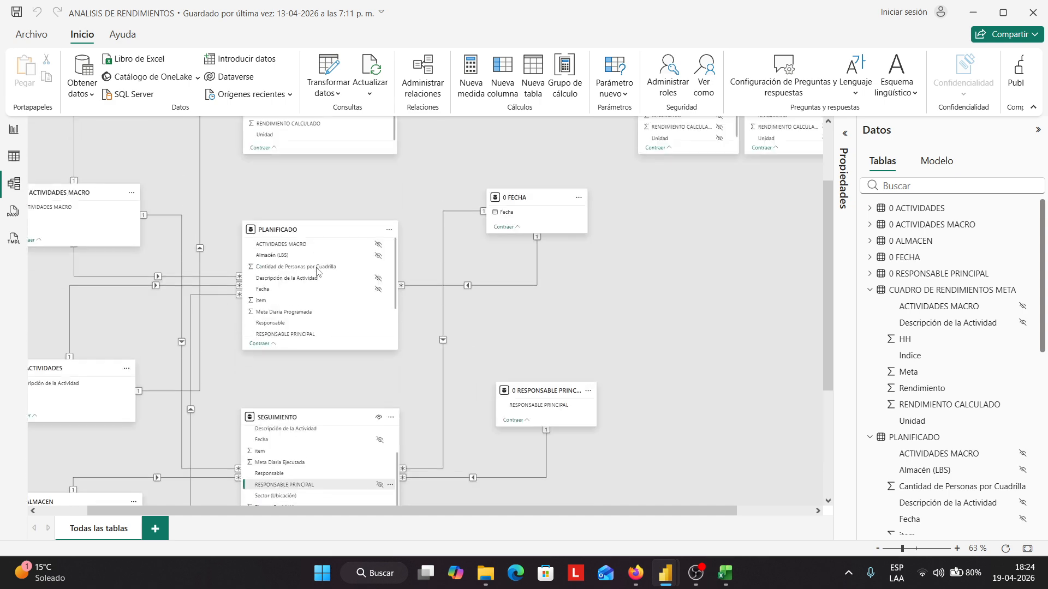
pyautogui.scroll(-3, 311, 335)
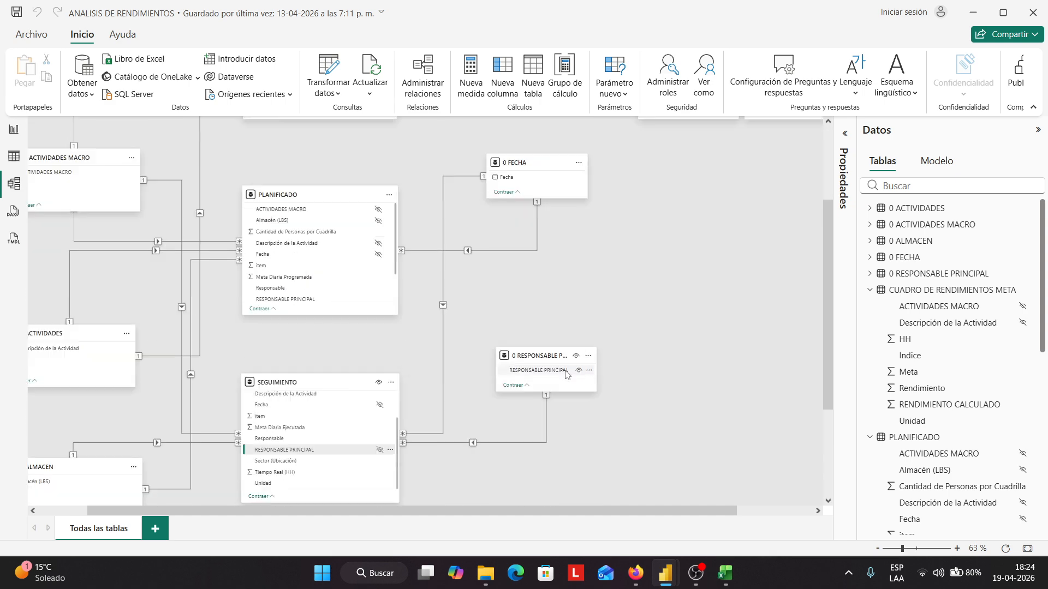
pyautogui.moveTo(559, 374); pyautogui.dragTo(319, 262)
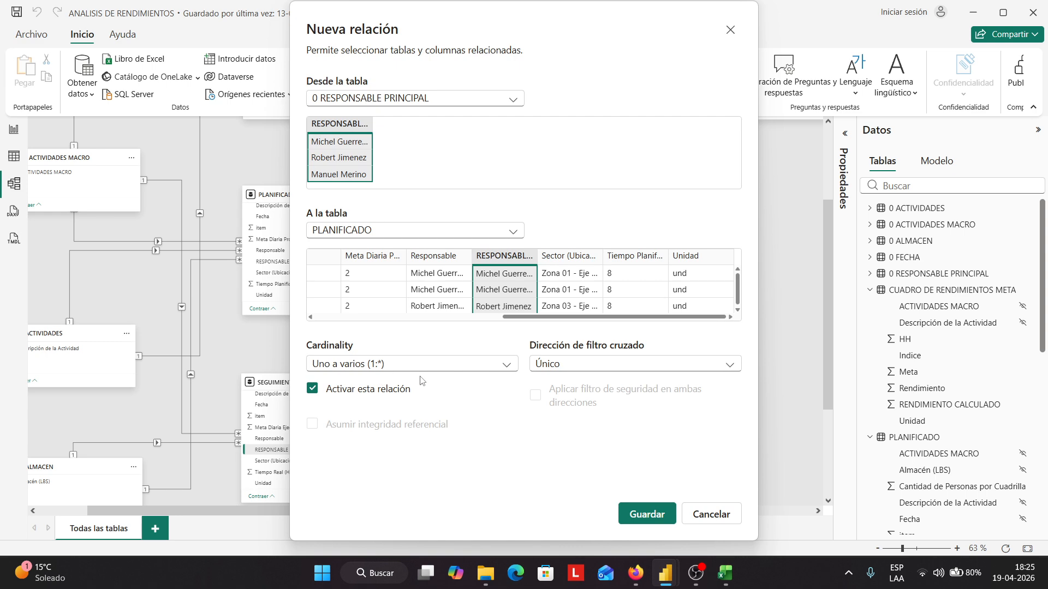
pyautogui.click(645, 515)
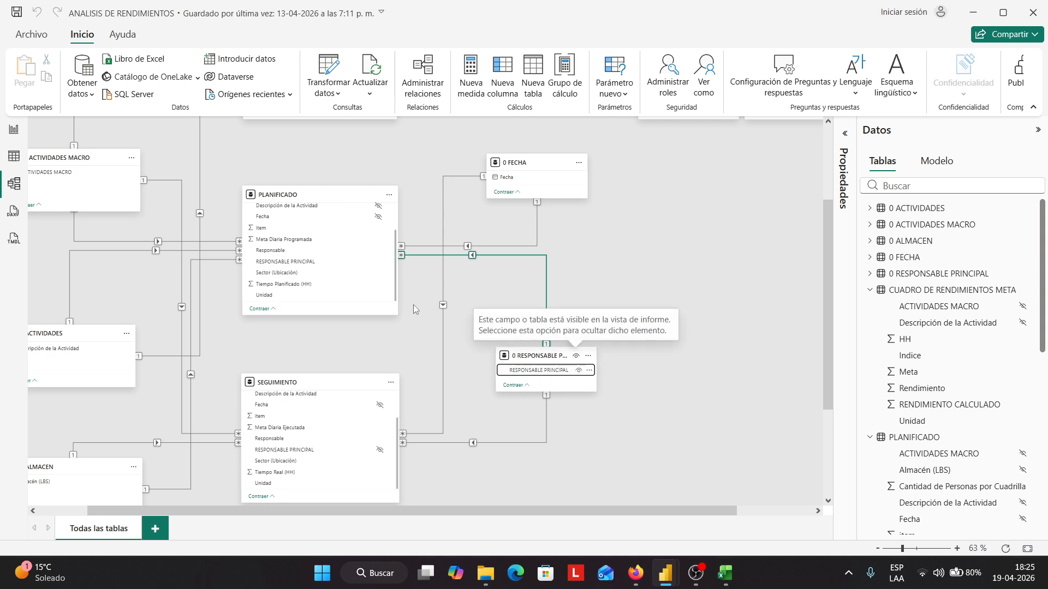
pyautogui.click(379, 266)
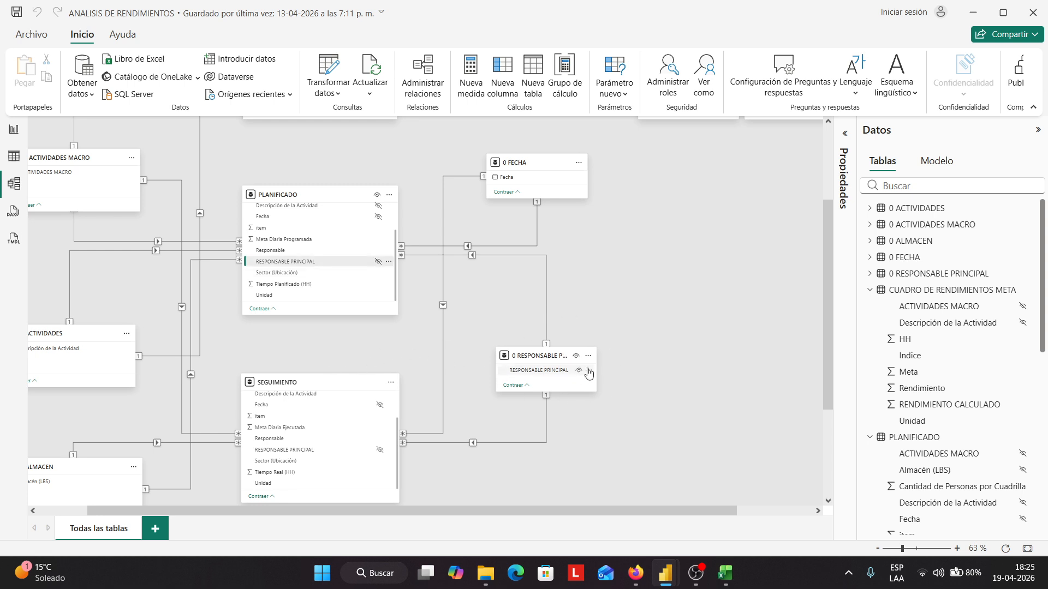
# Nudge the 0 ALMACEN table slightly left and down in the model diagram
pyautogui.scroll(1, 657, 363)
pyautogui.scroll(2, 657, 364)
pyautogui.scroll(-4, 657, 363)
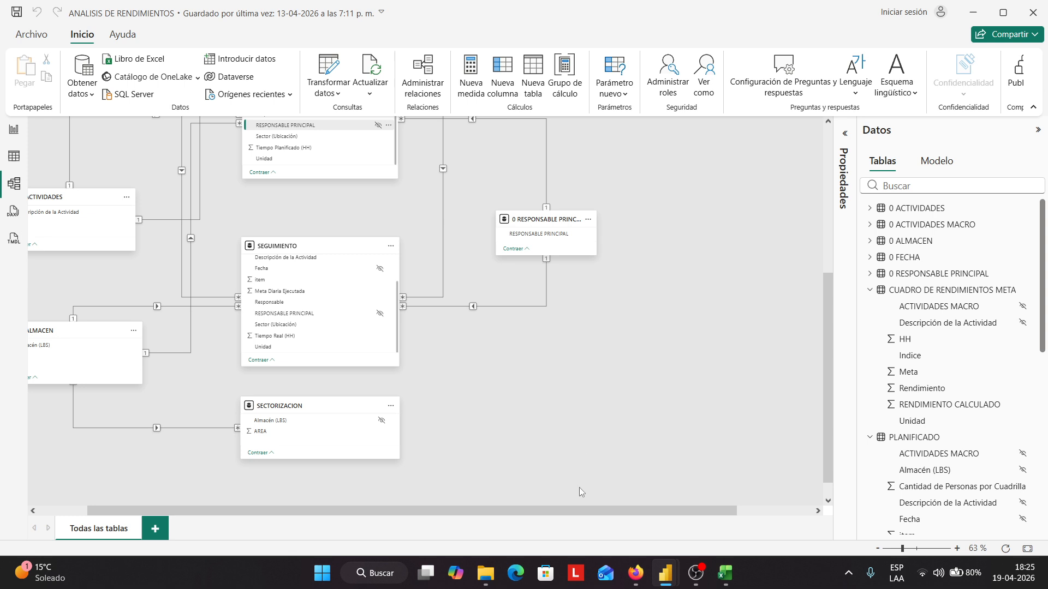
pyautogui.moveTo(576, 510); pyautogui.dragTo(526, 510)
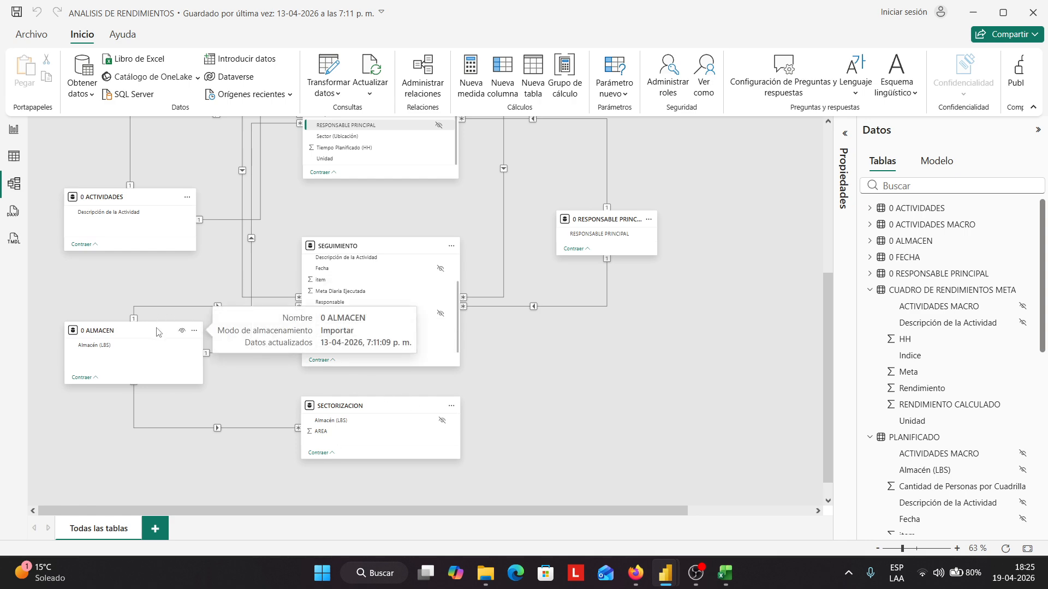
pyautogui.moveTo(157, 329); pyautogui.dragTo(148, 334)
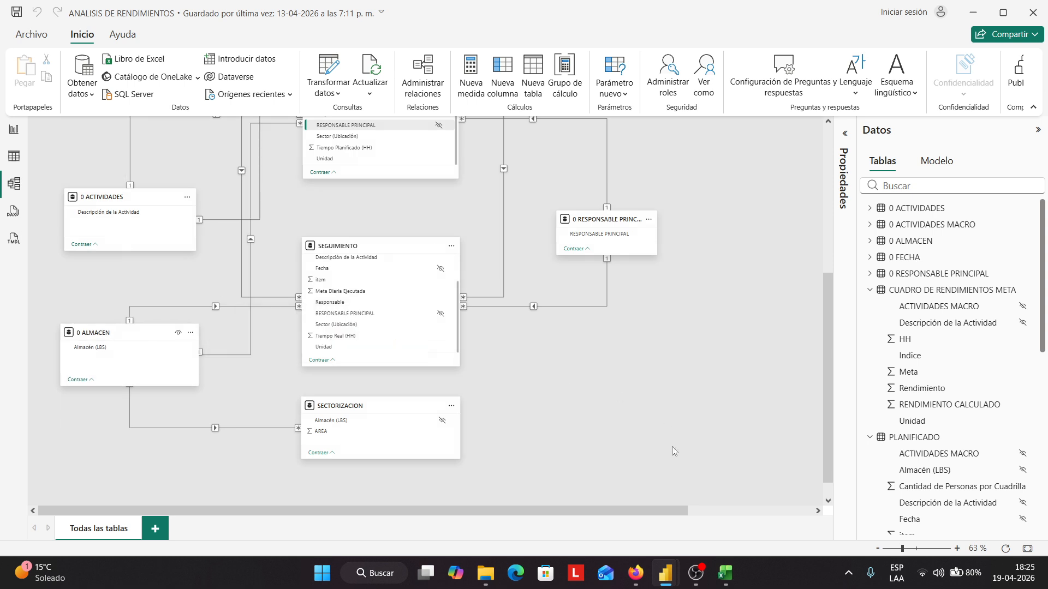
# Review the model diagram's tables and their relationships, from CUADRO DE RENDIMIENTOS META down to SEGUIMIENTO and 0 ACTIVIDADES
pyautogui.scroll(3, 641, 405)
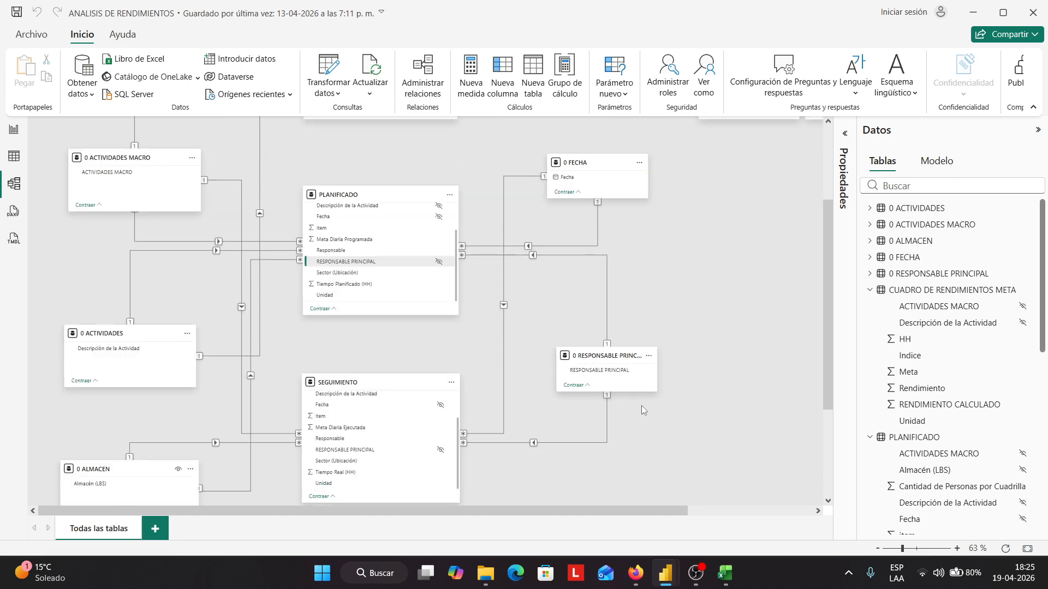
pyautogui.scroll(3, 641, 405)
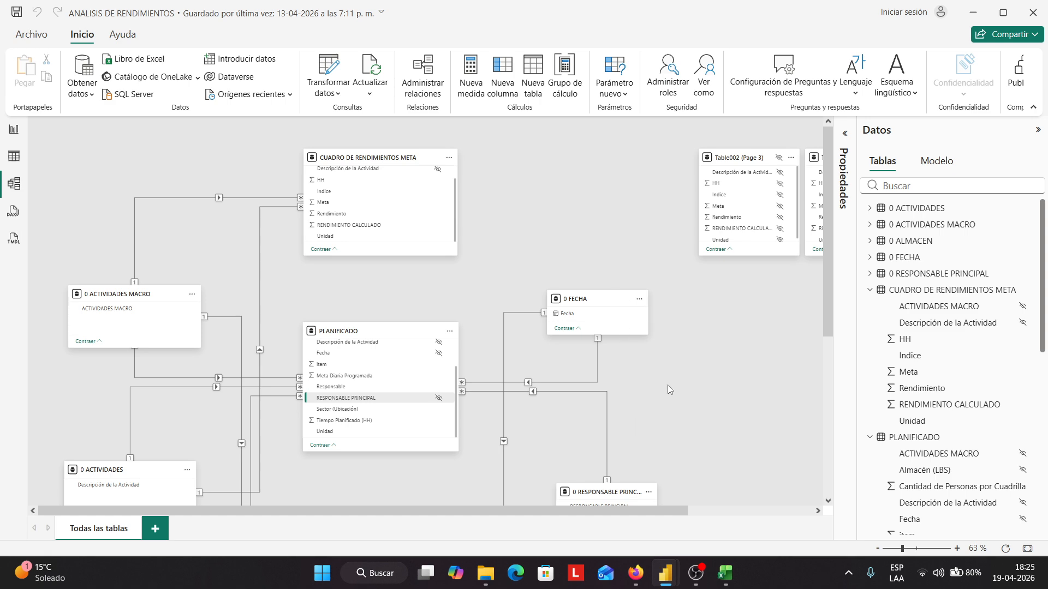
pyautogui.scroll(-3, 667, 385)
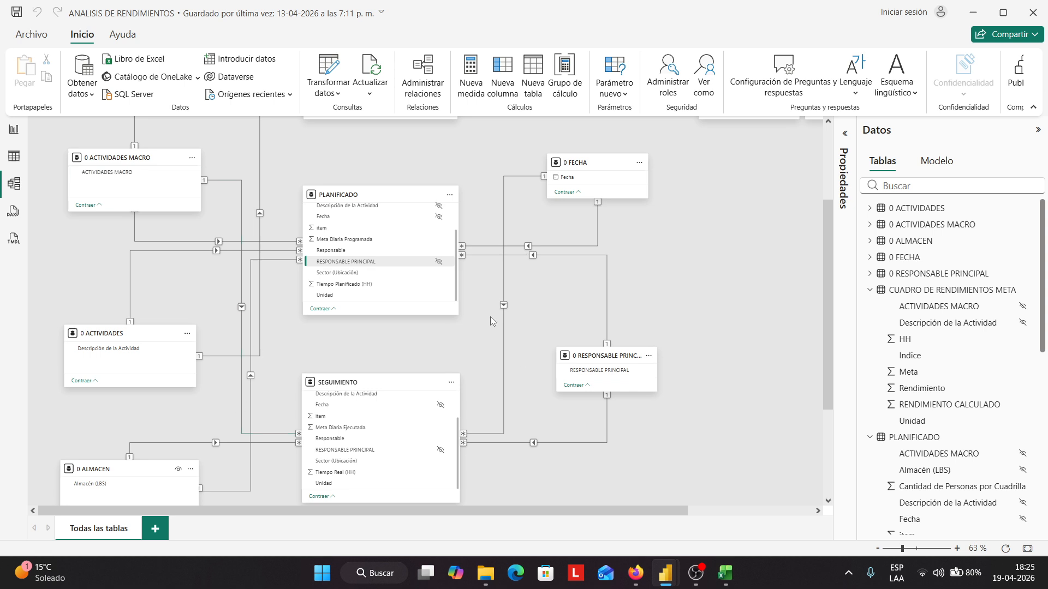
pyautogui.click(440, 263)
pyautogui.scroll(-3, 662, 406)
pyautogui.scroll(6, 661, 406)
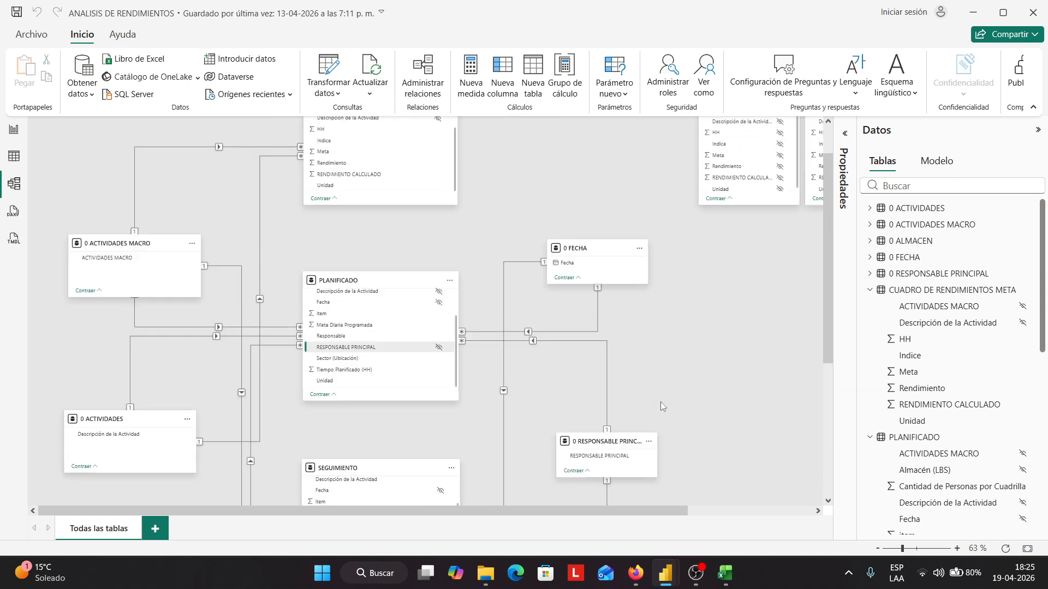
pyautogui.scroll(-3, 653, 373)
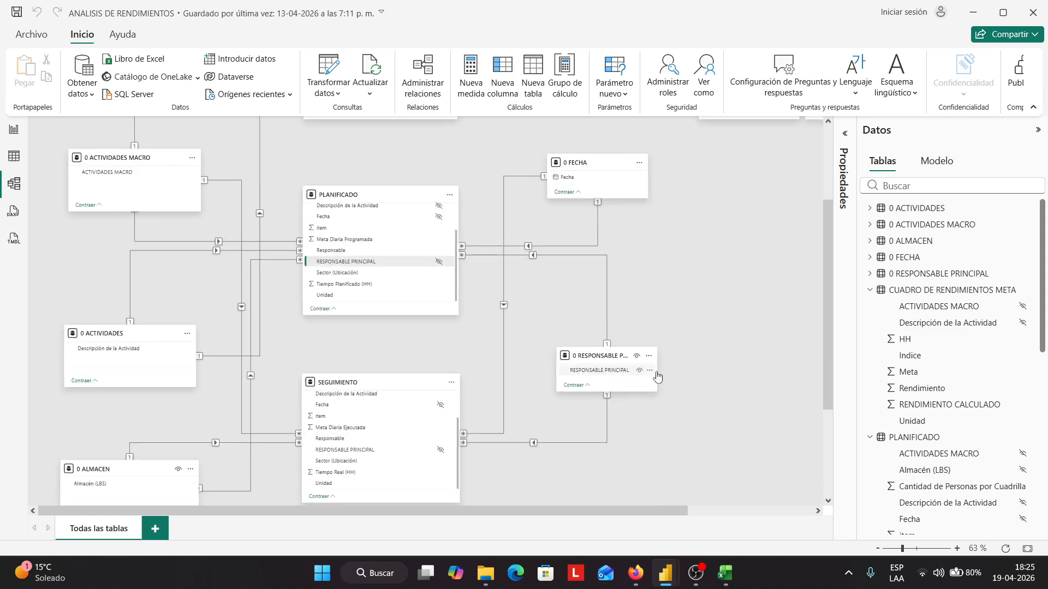
pyautogui.scroll(3, 656, 371)
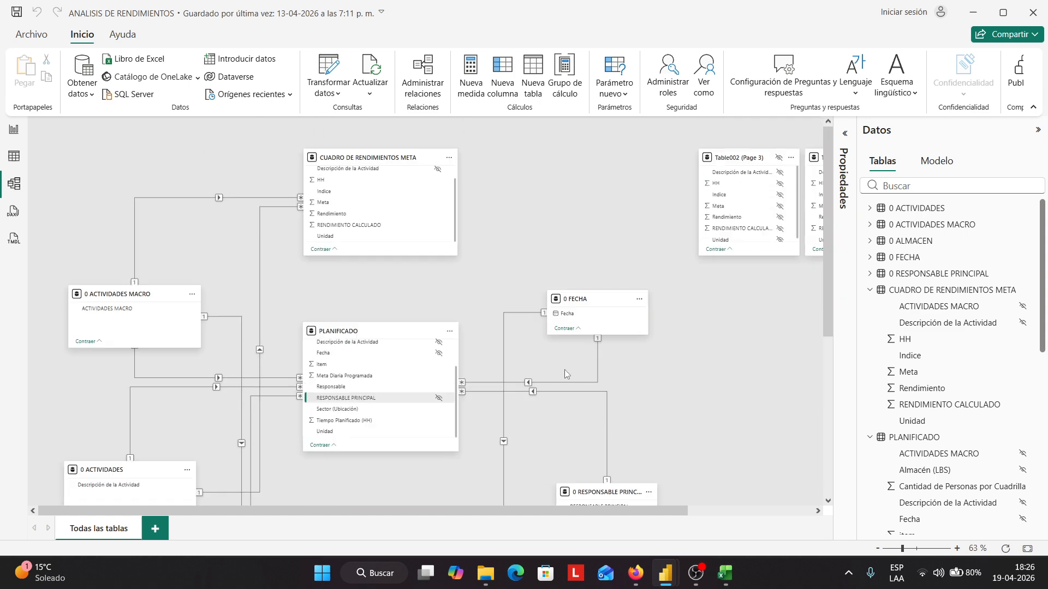
pyautogui.scroll(-3, 551, 368)
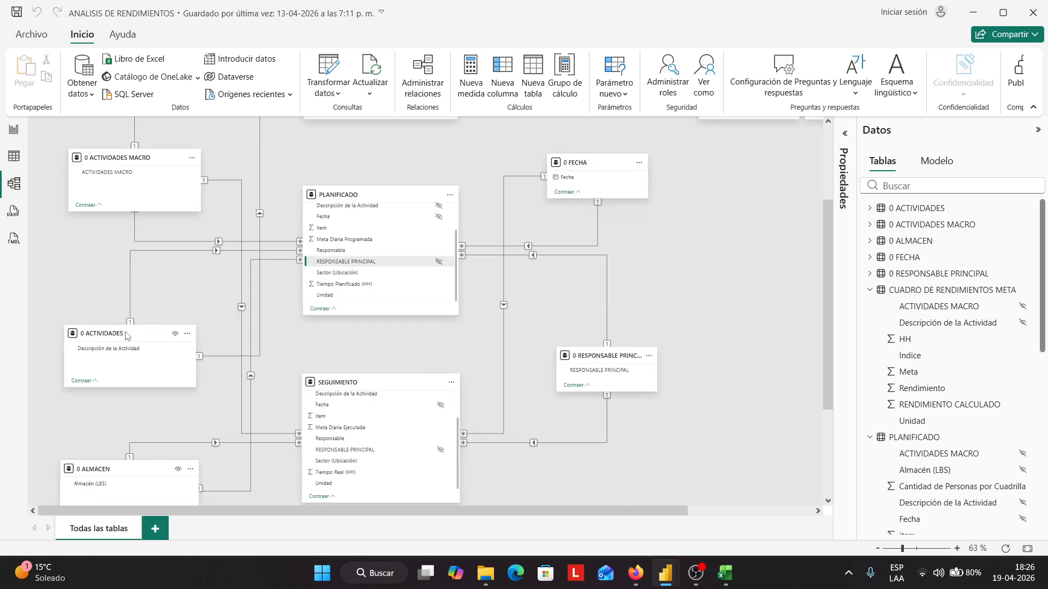
pyautogui.moveTo(106, 325)
pyautogui.moveTo(121, 344)
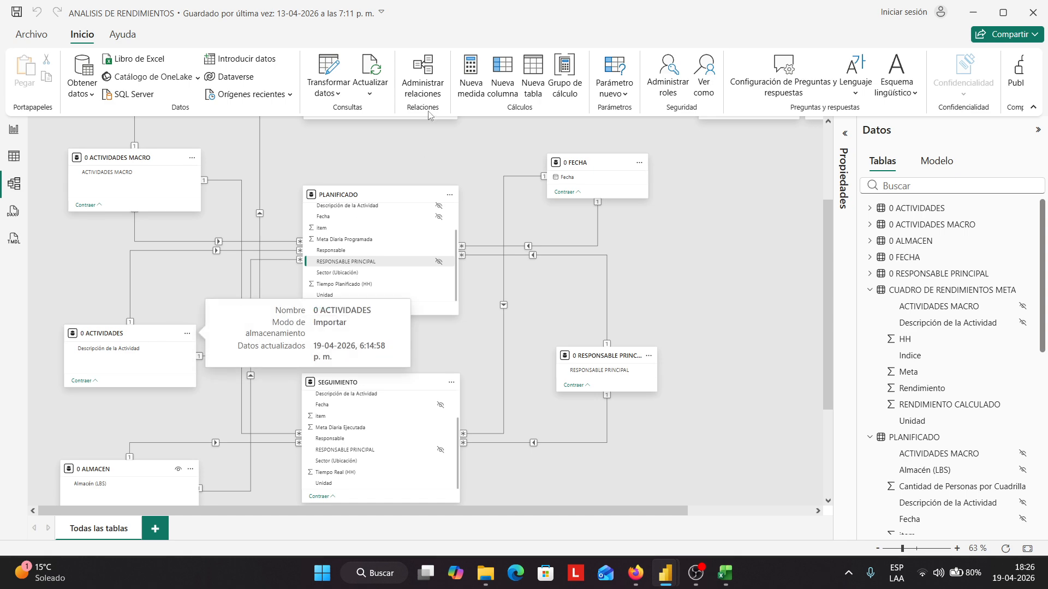
# Open the Power Query editor and select the Descripción de la Actividad column of the PLANIFICADO query
pyautogui.click(338, 76)
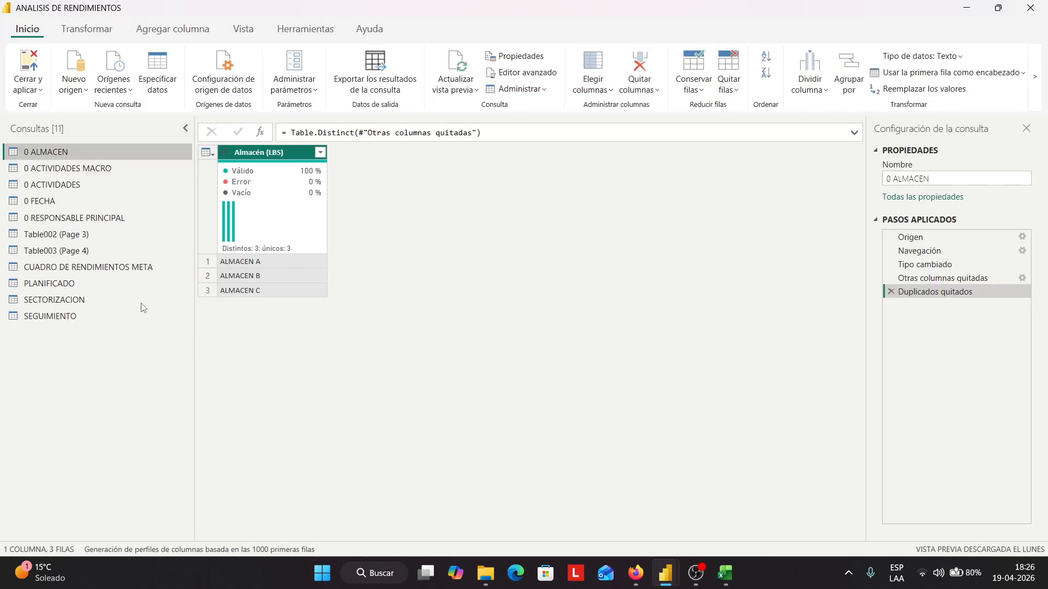
pyautogui.click(80, 185)
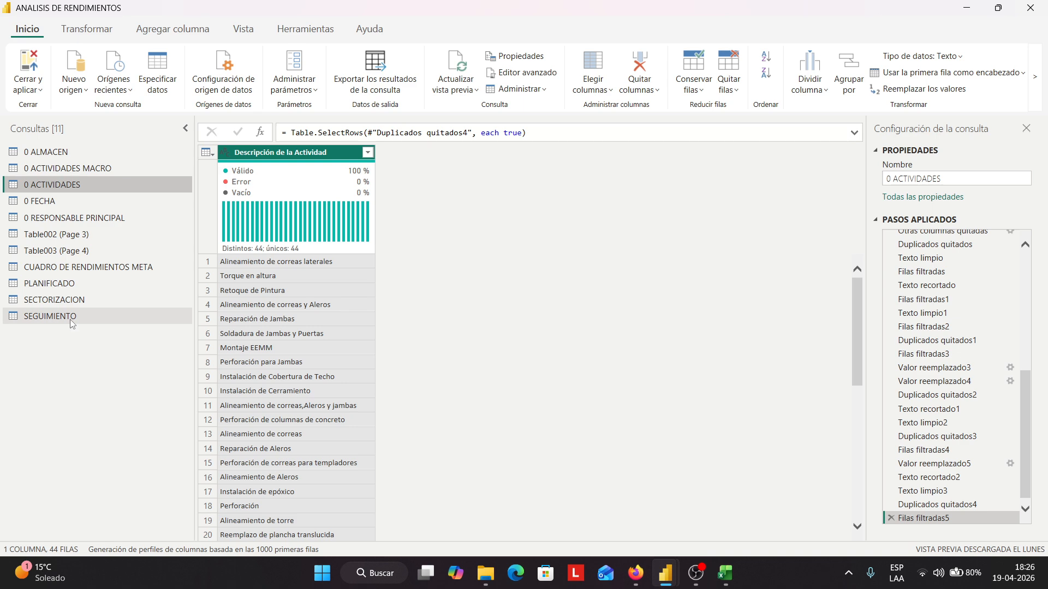
pyautogui.click(75, 283)
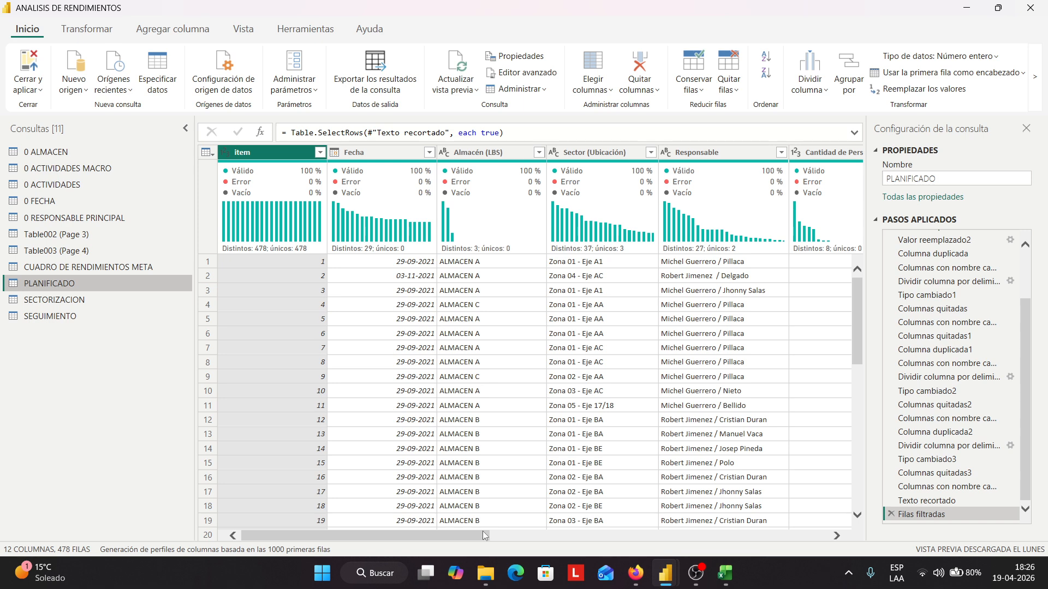
pyautogui.moveTo(483, 535); pyautogui.dragTo(596, 537)
pyautogui.click(554, 535)
pyautogui.click(340, 157)
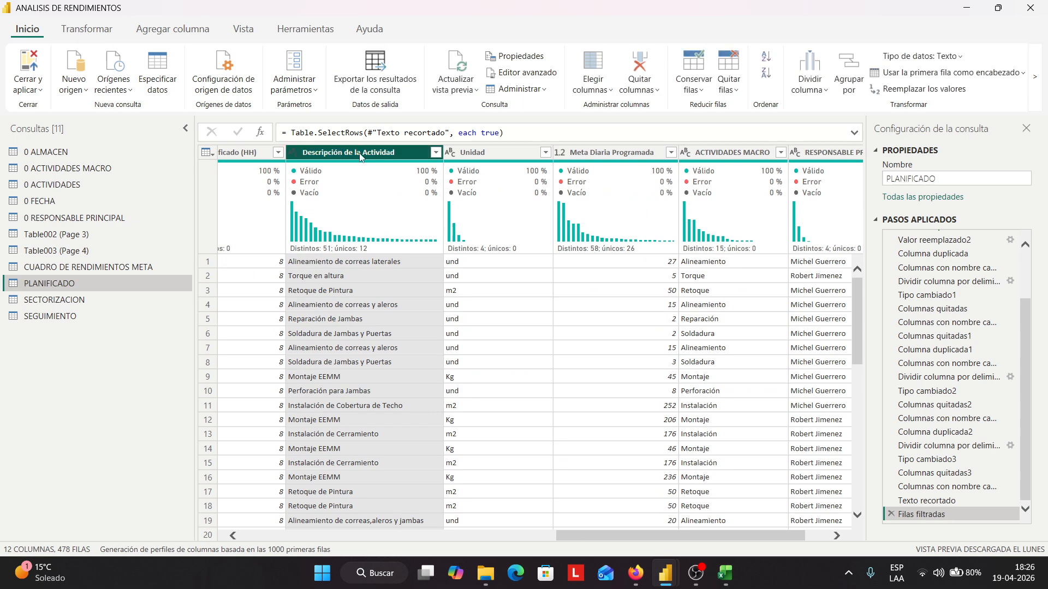
# Replace "cerramiento" with "Cerramiento" in the Descripción de la Actividad column of PLANIFICADO
pyautogui.click(102, 31)
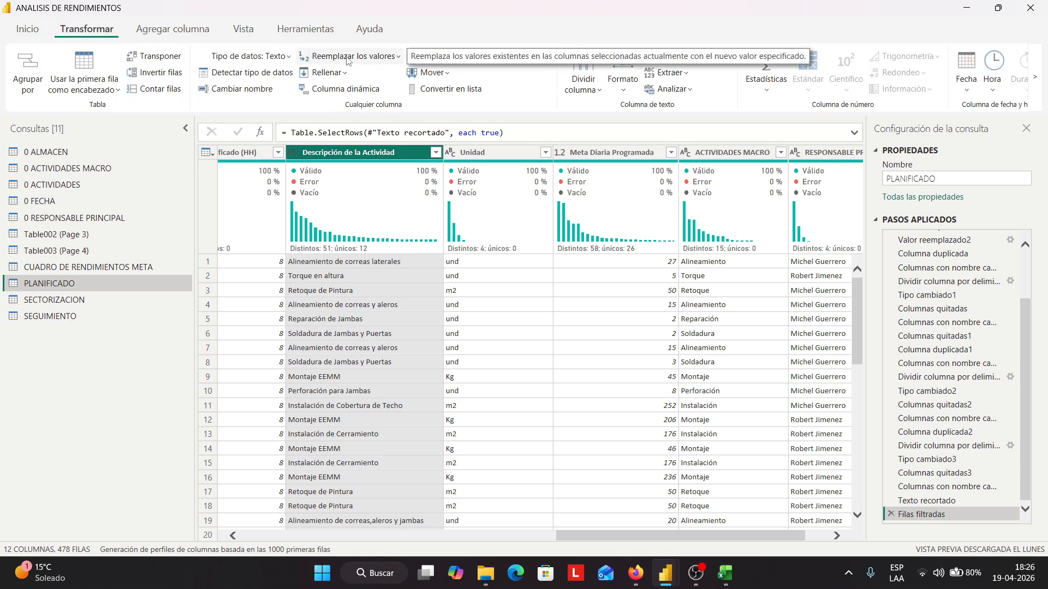
pyautogui.click(397, 57)
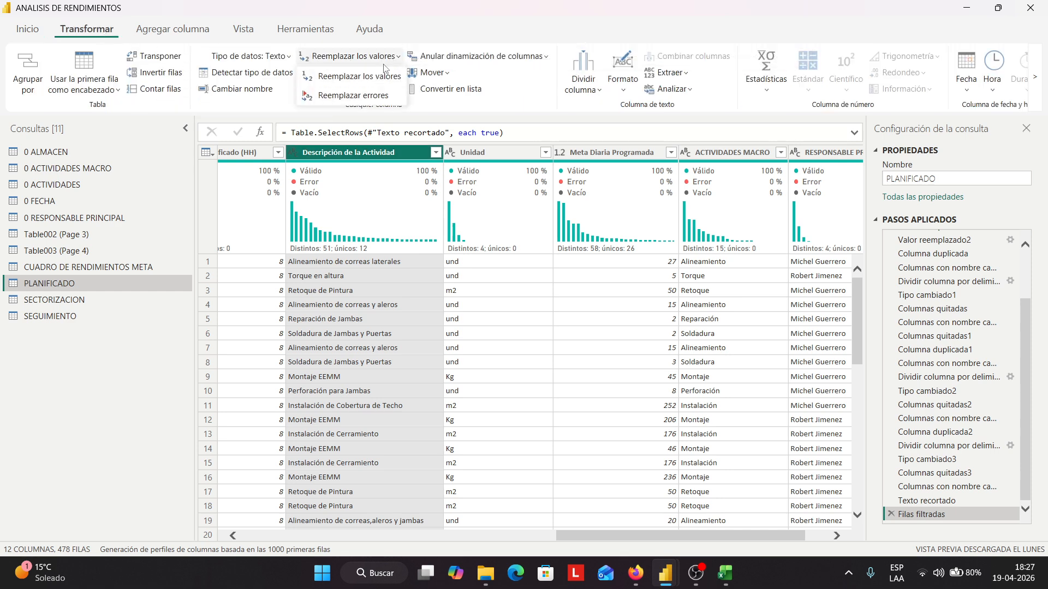
pyautogui.click(373, 81)
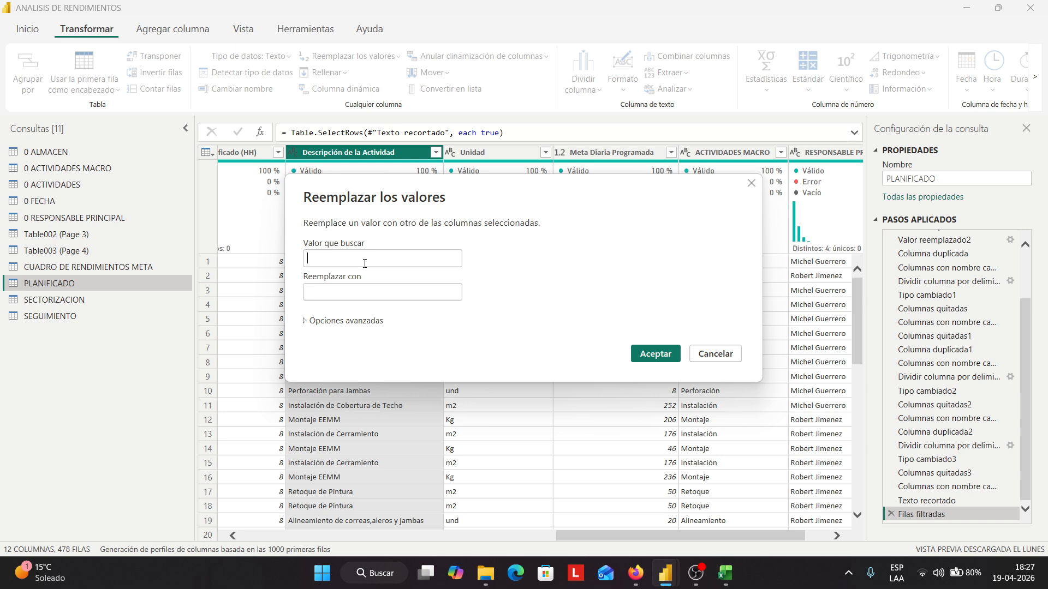
pyautogui.write('cerramiento')
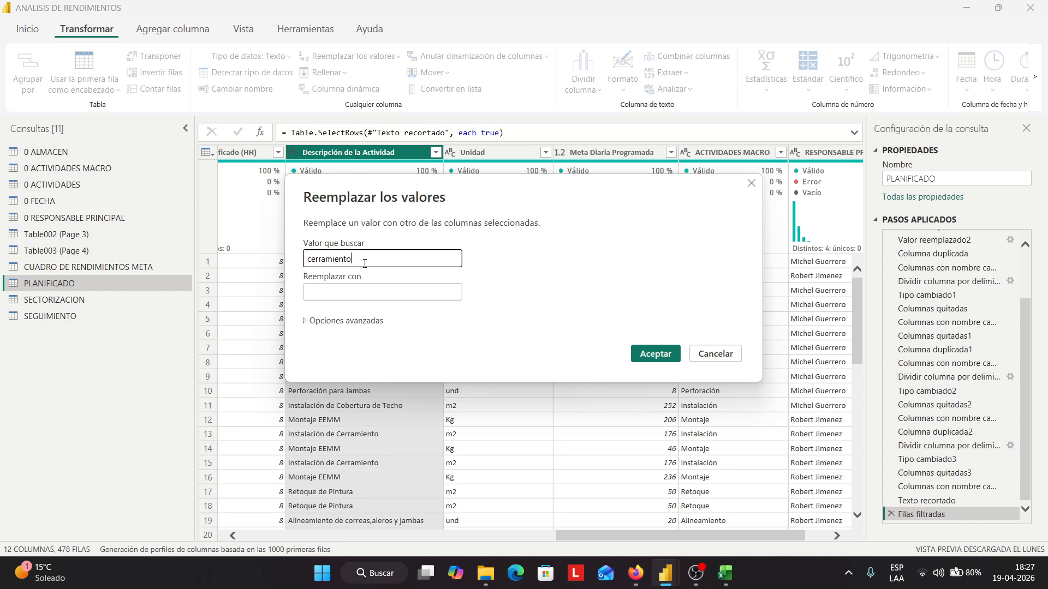
pyautogui.click(346, 294)
pyautogui.write('Cerramiento')
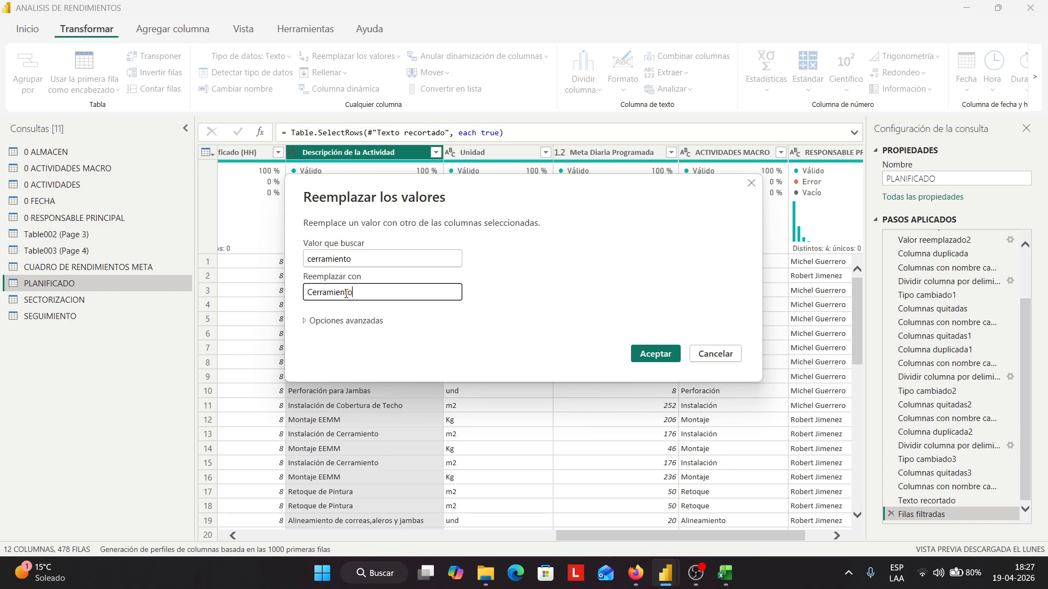
pyautogui.click(640, 356)
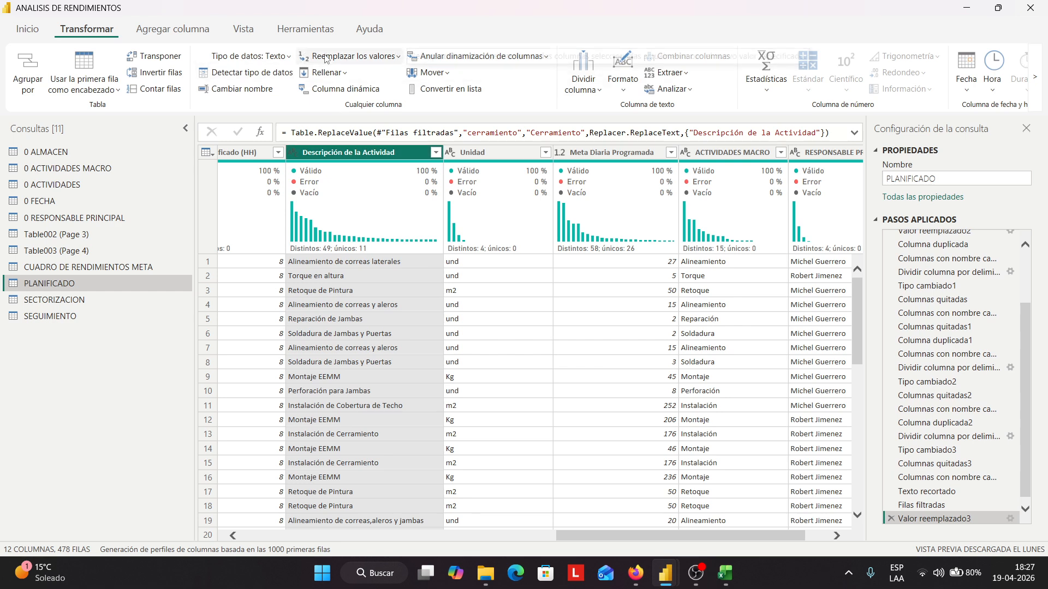
# Replace "Cerramientos" with "Cerramiento" in the Descripción de la Actividad column of PLANIFICADO
pyautogui.click(349, 57)
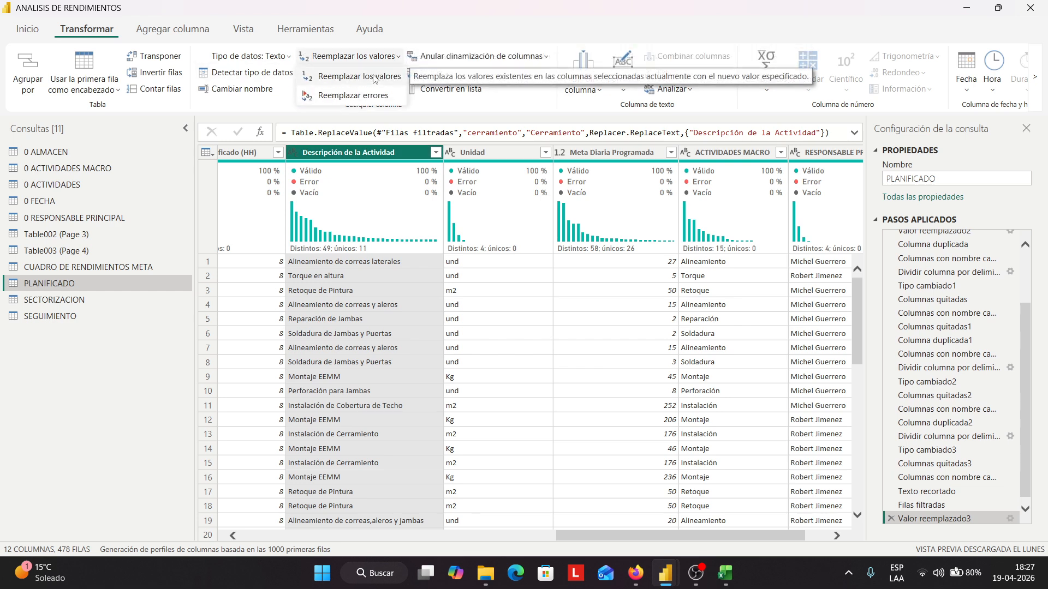
pyautogui.click(374, 77)
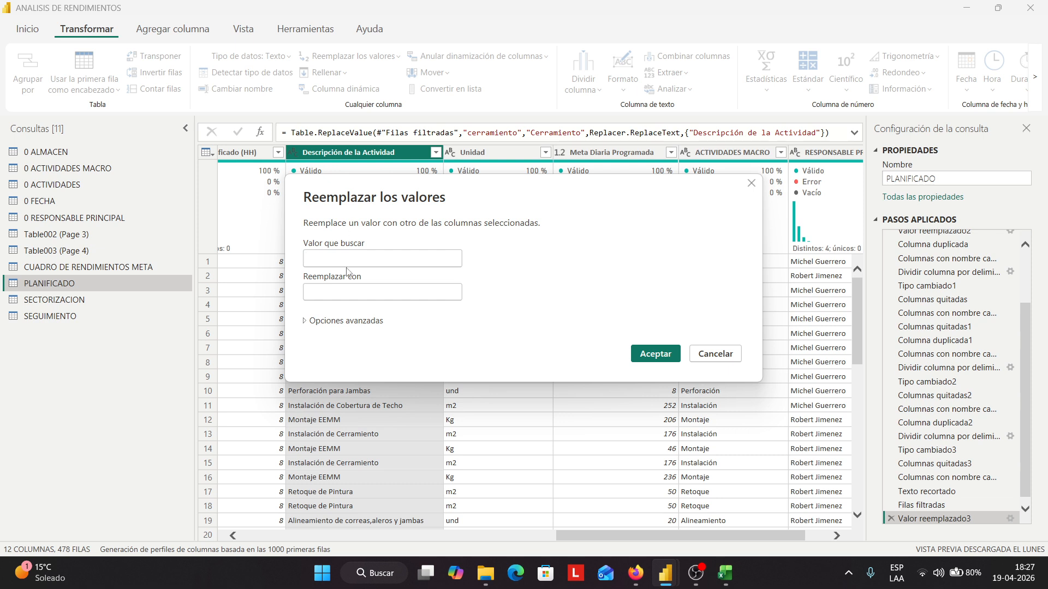
pyautogui.write('Cerramientos')
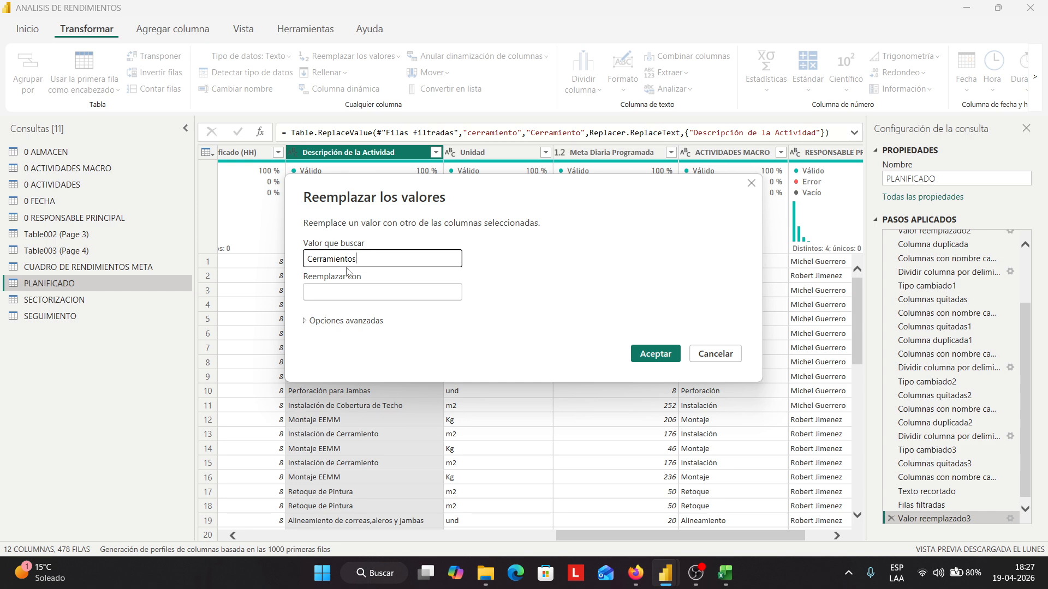
pyautogui.click(333, 295)
pyautogui.write('C')
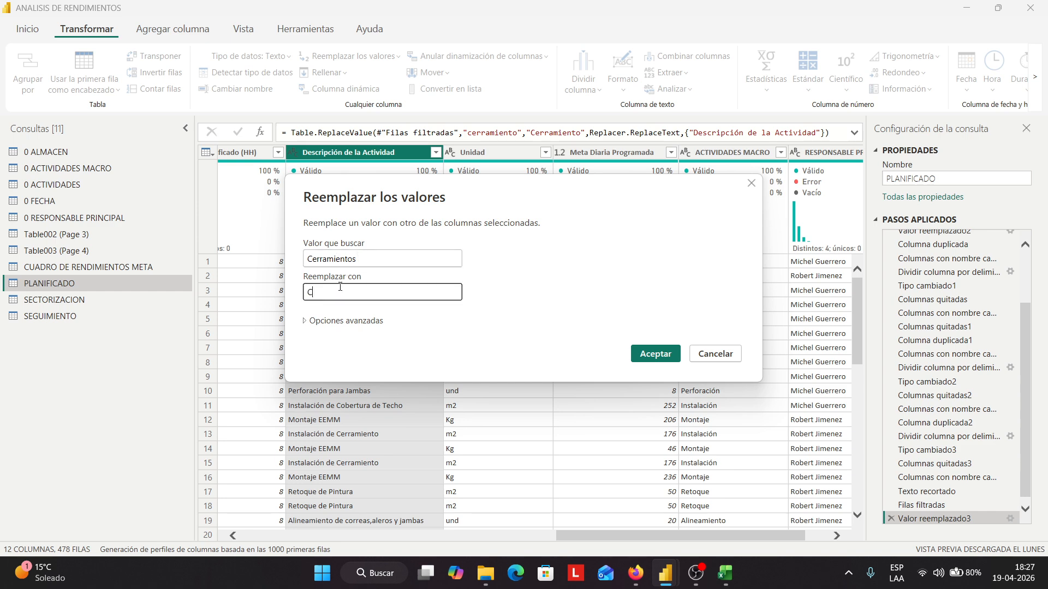
pyautogui.write('erramiento')
pyautogui.press('Return')
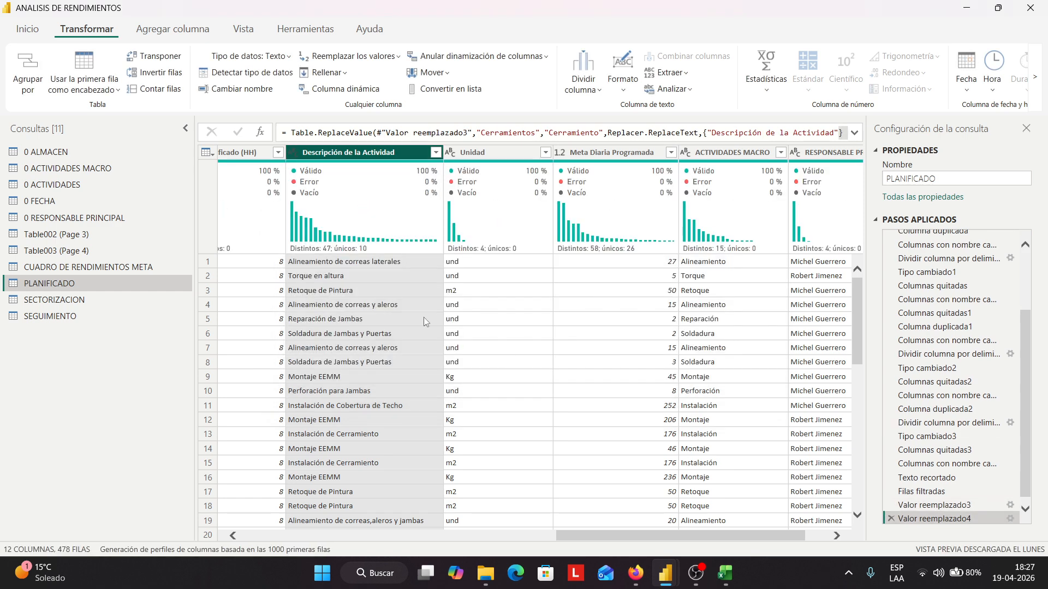
# Trim and clean the text of the Descripción de la Actividad column in PLANIFICADO
pyautogui.click(623, 90)
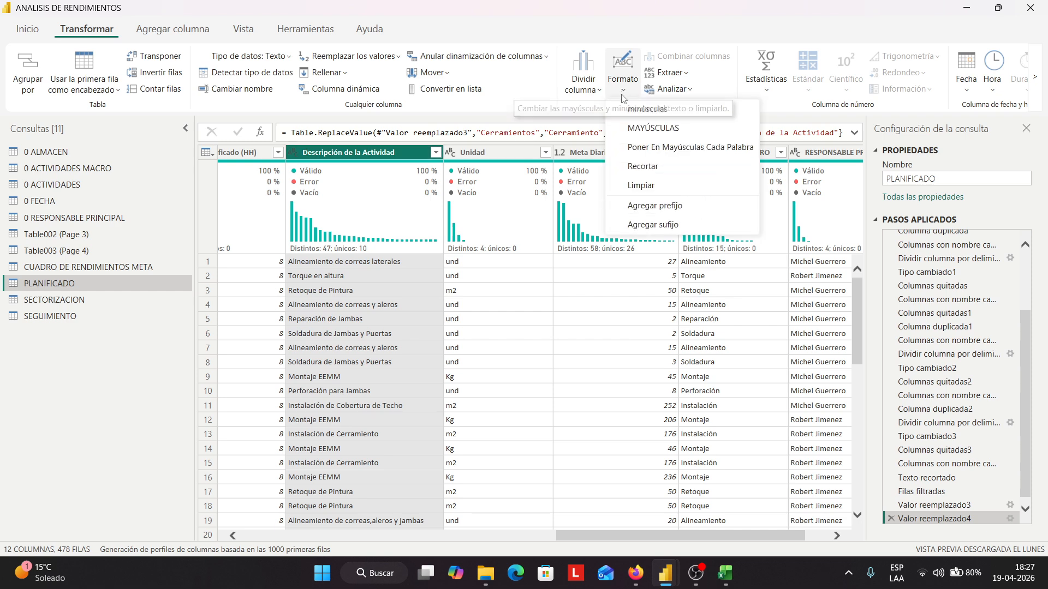
pyautogui.click(377, 157)
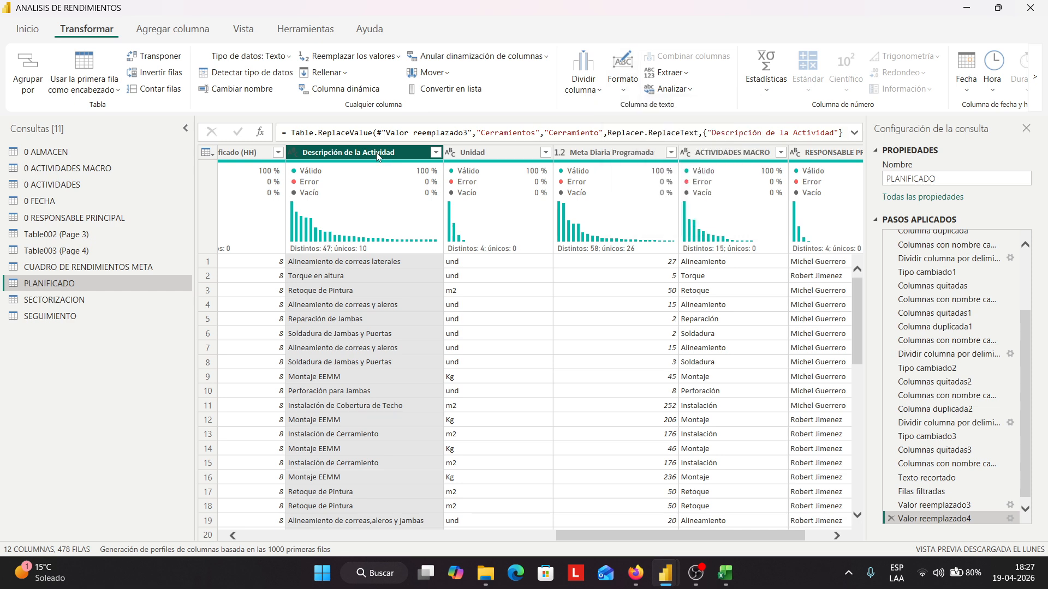
pyautogui.rightClick(378, 155)
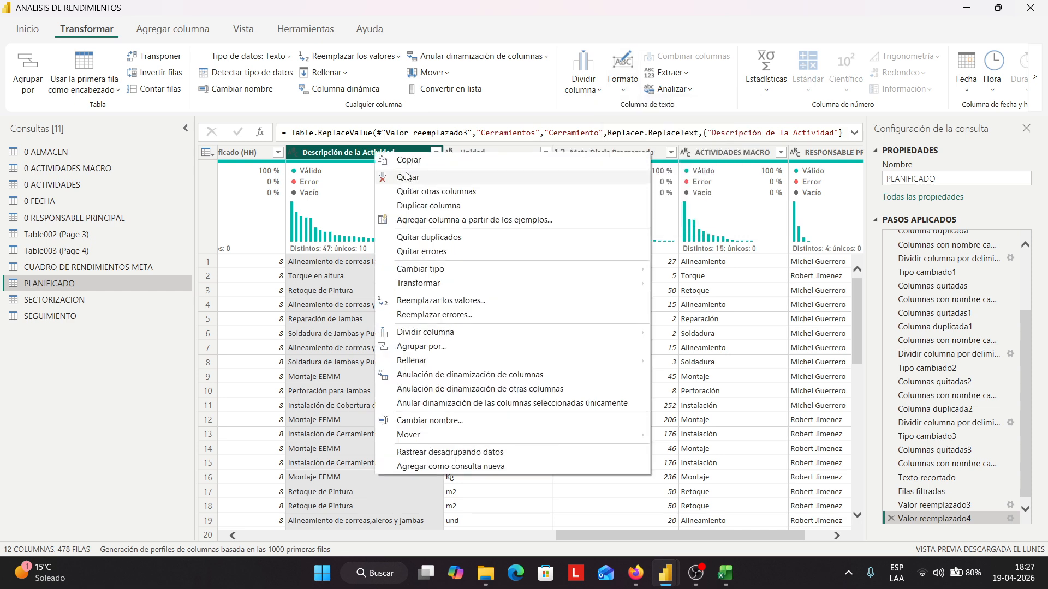
pyautogui.click(348, 151)
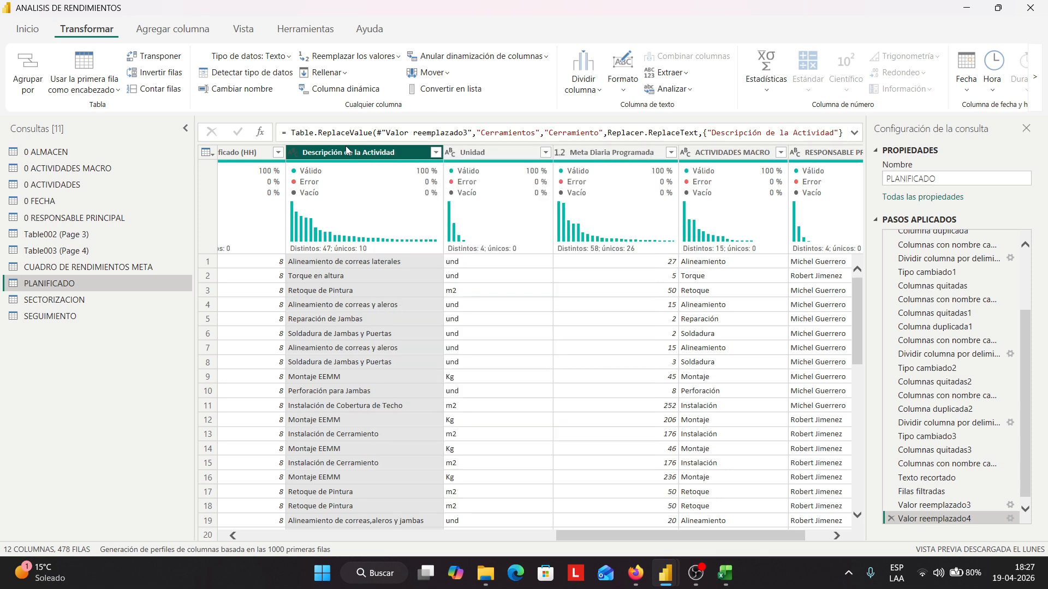
pyautogui.click(626, 91)
pyautogui.click(641, 171)
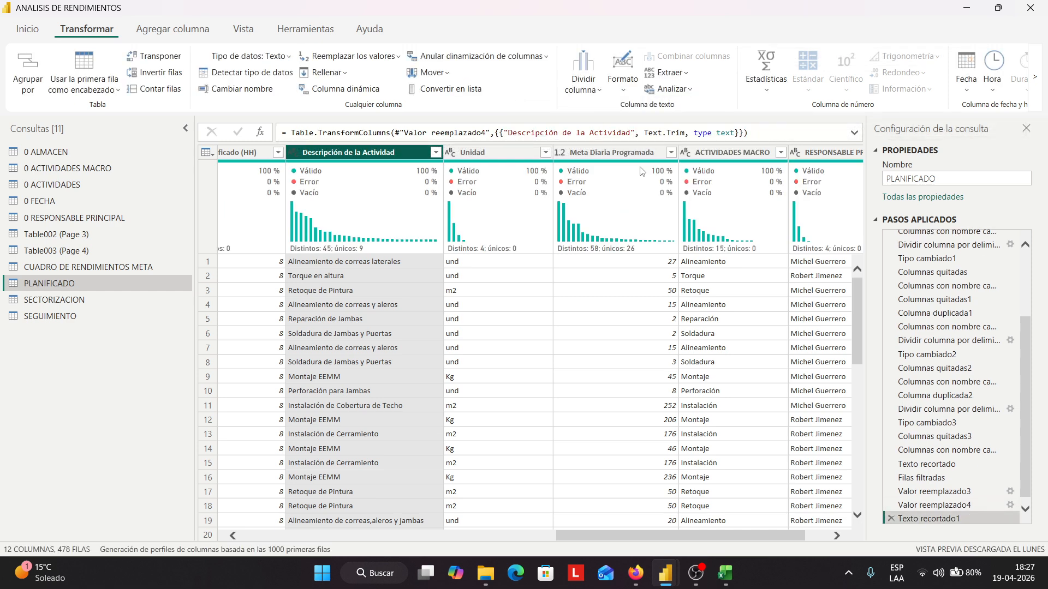
pyautogui.click(626, 89)
pyautogui.click(645, 186)
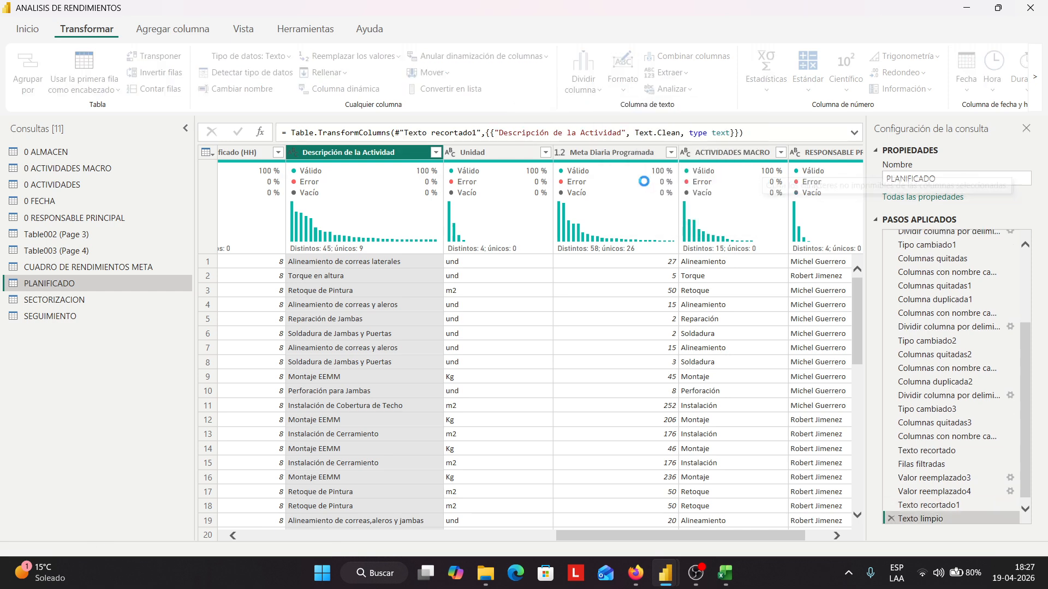
pyautogui.click(379, 336)
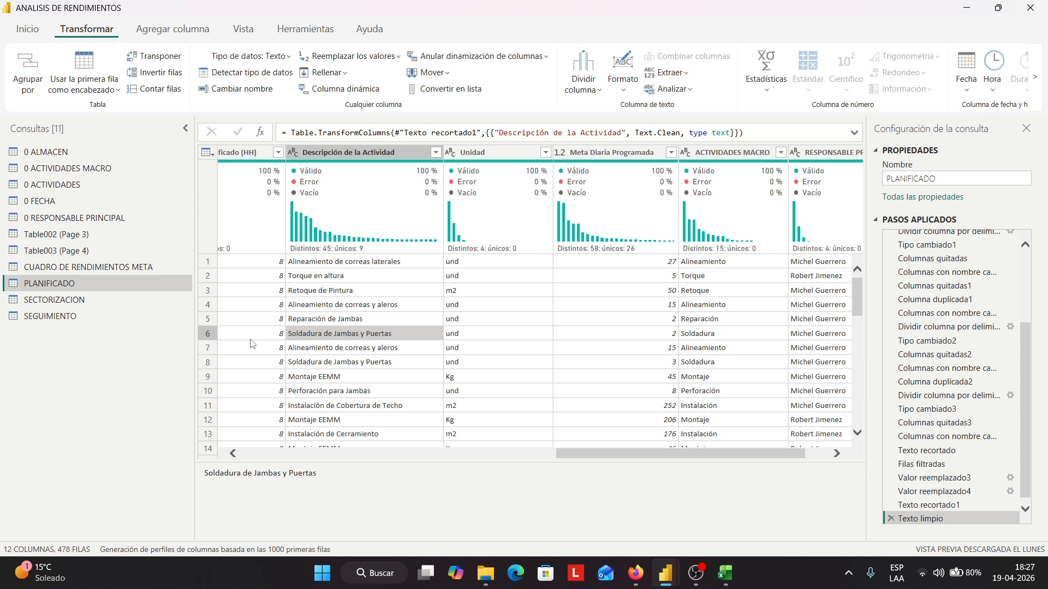
pyautogui.click(353, 158)
pyautogui.click(398, 56)
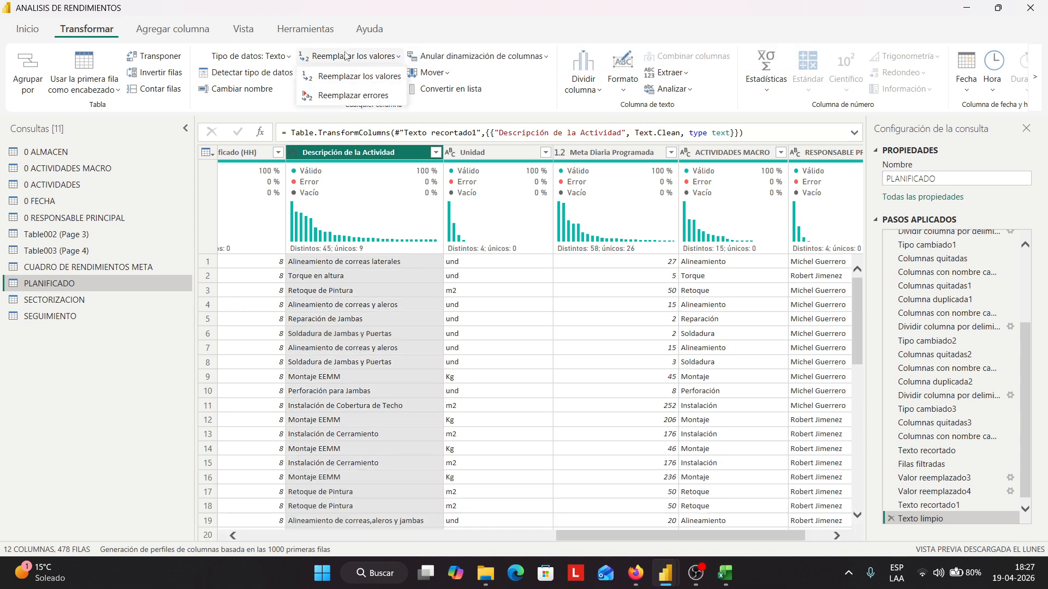
pyautogui.click(345, 79)
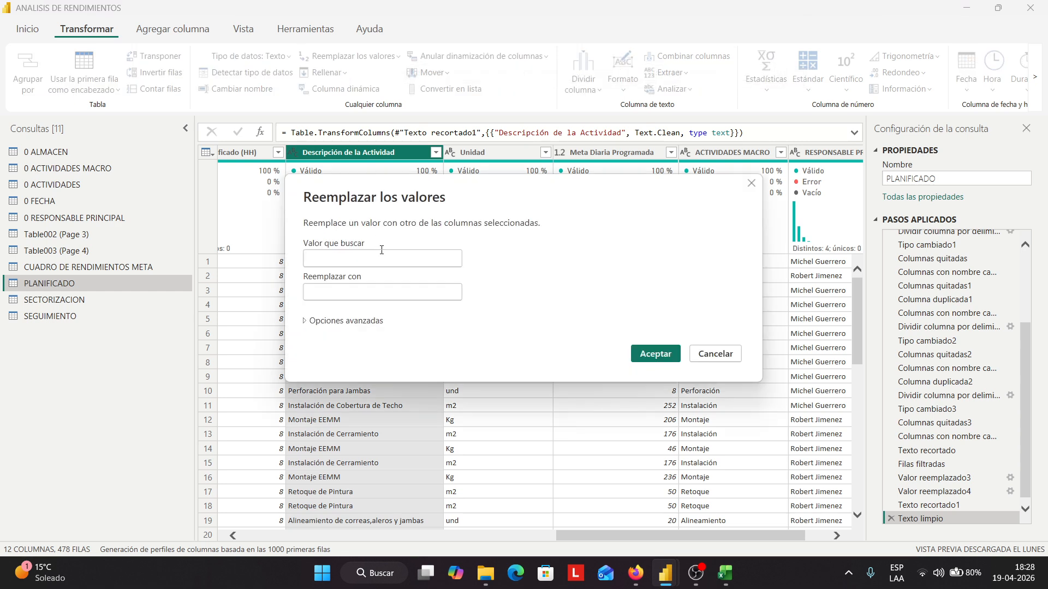
pyautogui.write('a')
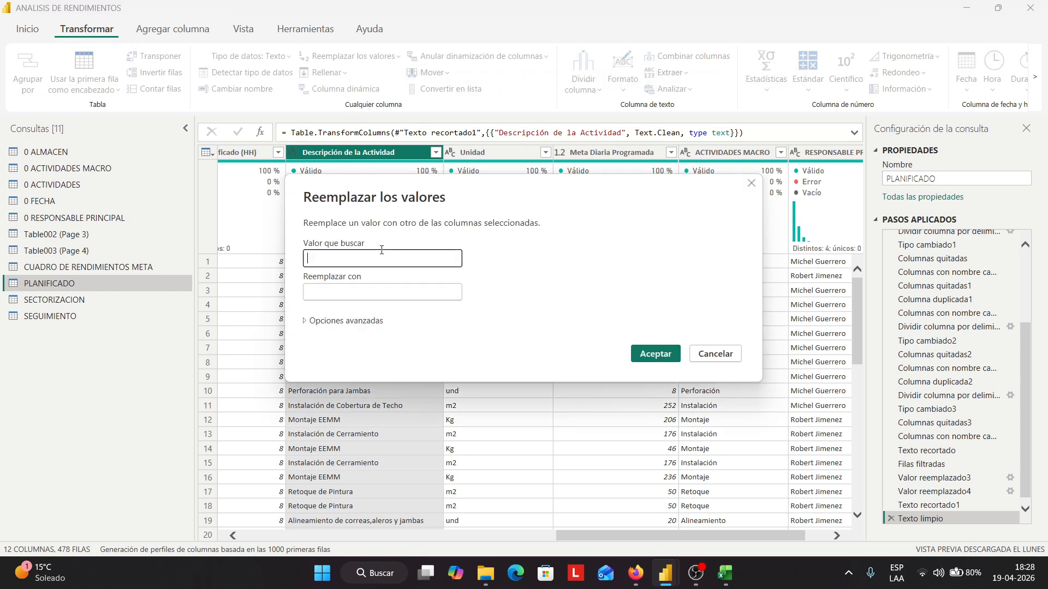
pyautogui.rightClick(383, 259)
pyautogui.click(709, 354)
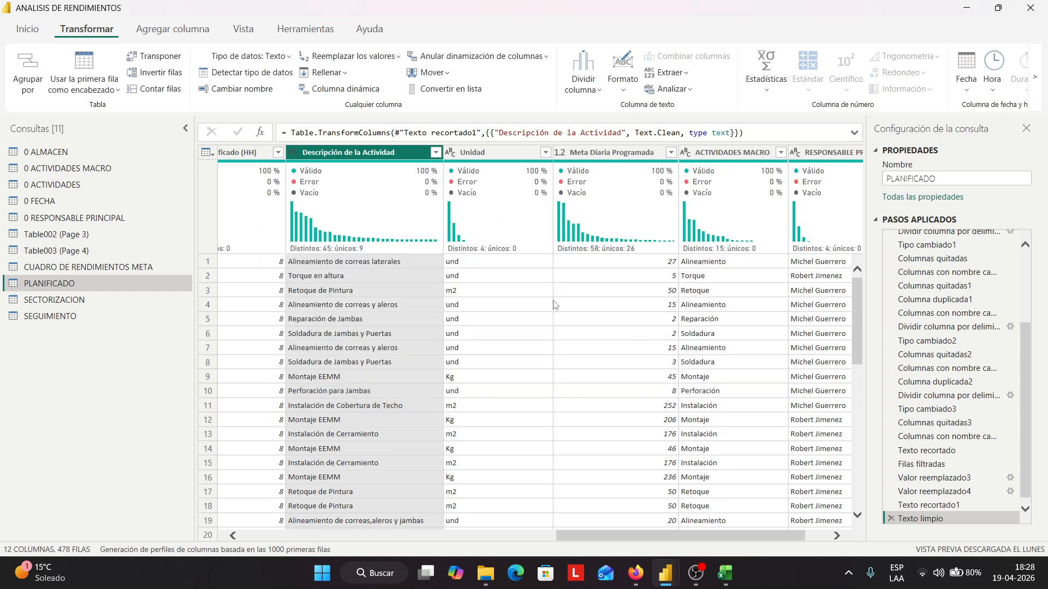
# Search the distinct values of the Descripción de la Actividad column for "alinea" to compare the activity spellings
pyautogui.click(435, 153)
pyautogui.click(312, 276)
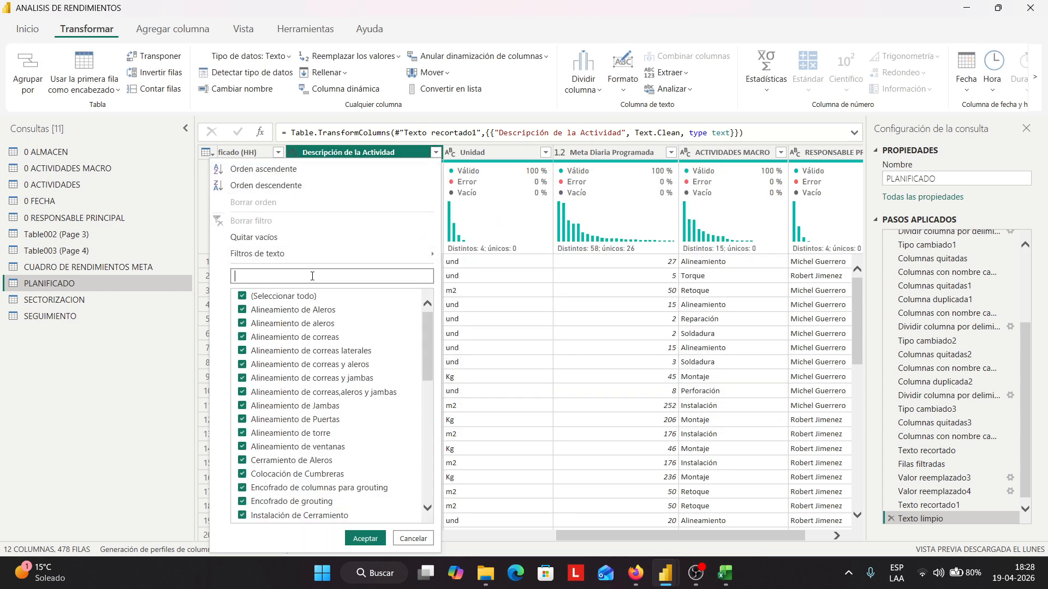
pyautogui.write('alinea')
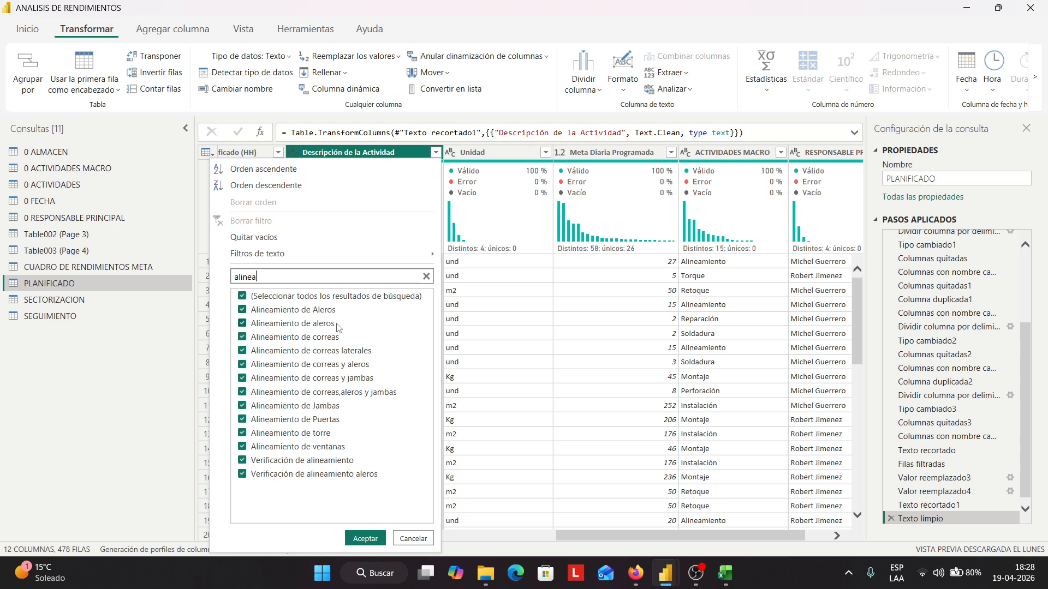
pyautogui.click(426, 277)
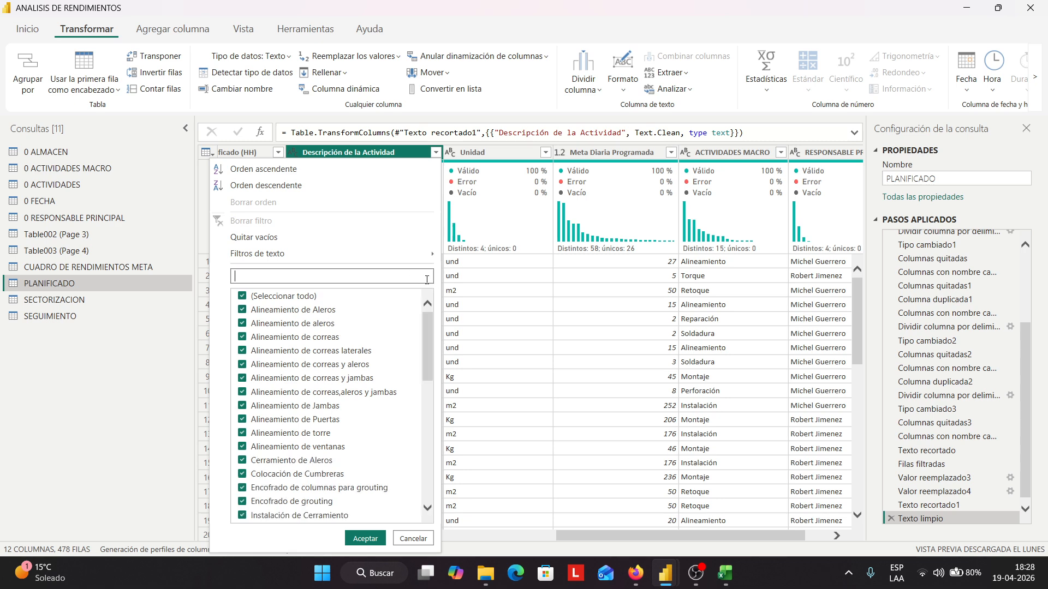
# Replace "aleros" with "Aleros" in the Descripción de la Actividad column of PLANIFICADO
pyautogui.click(337, 59)
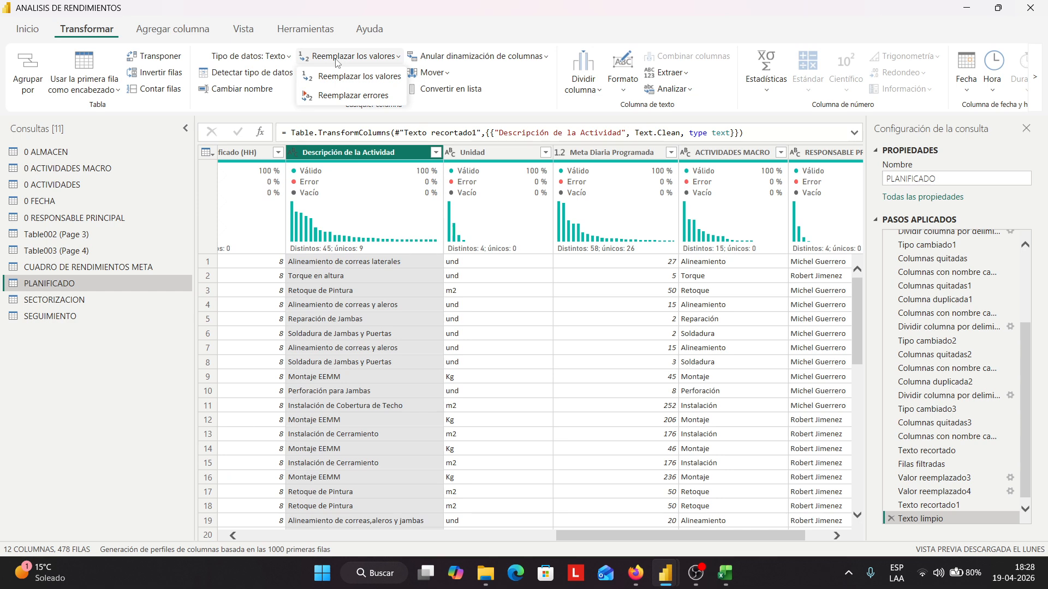
pyautogui.click(355, 76)
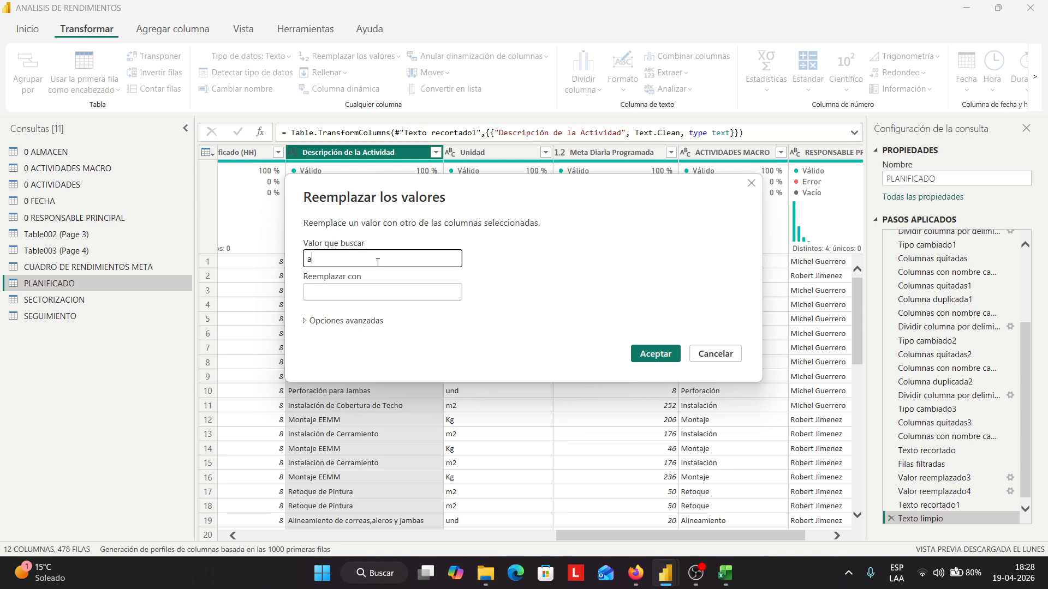
pyautogui.click(377, 292)
pyautogui.write('Aleros')
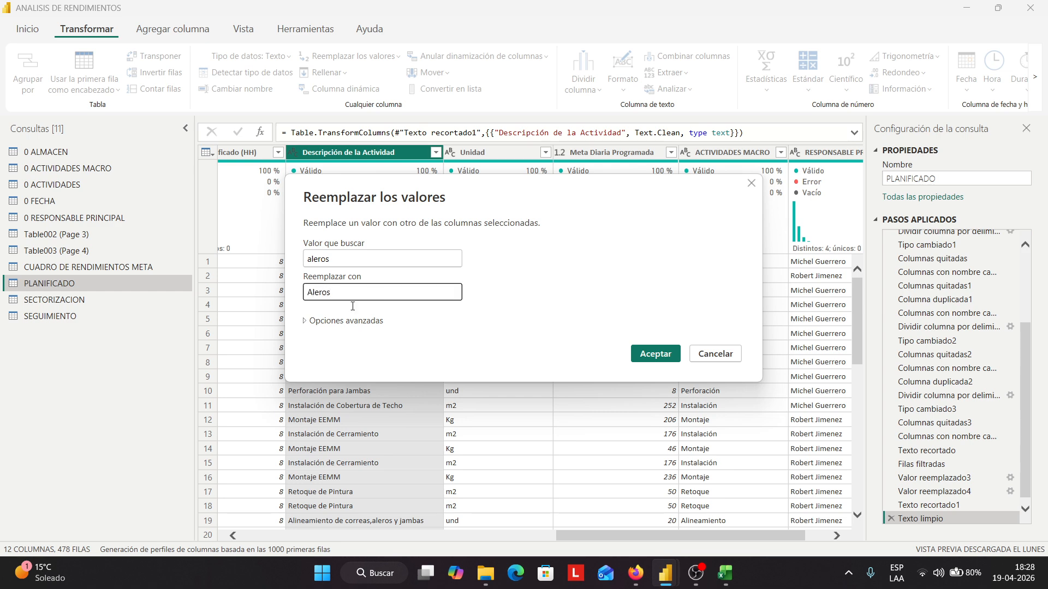
pyautogui.click(656, 353)
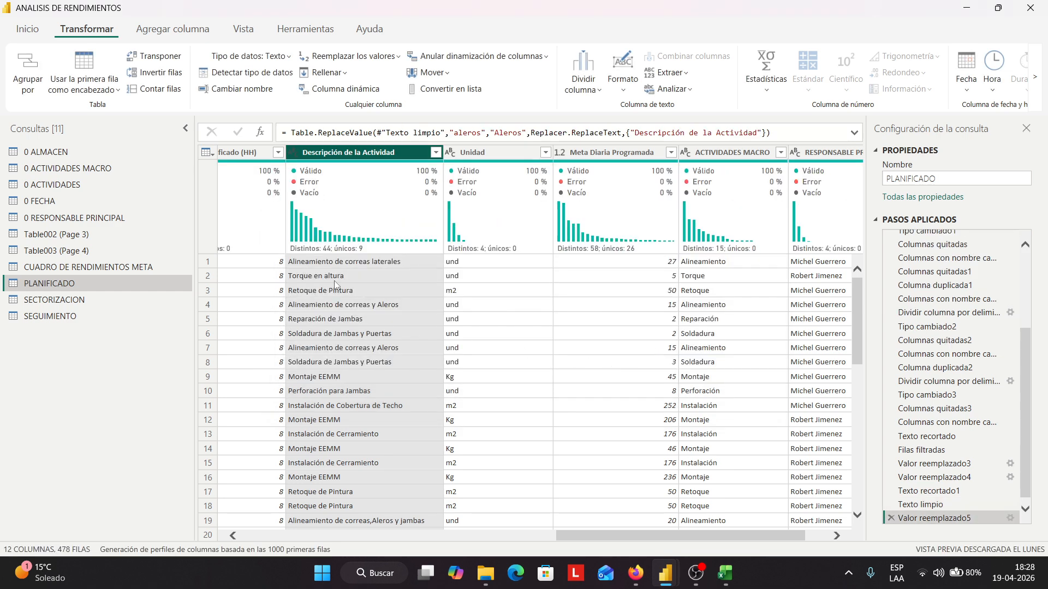
# Apply the trim and clean text formats once more to PLANIFICADO's Descripción de la Actividad column and check its rows
pyautogui.click(623, 77)
pyautogui.click(643, 167)
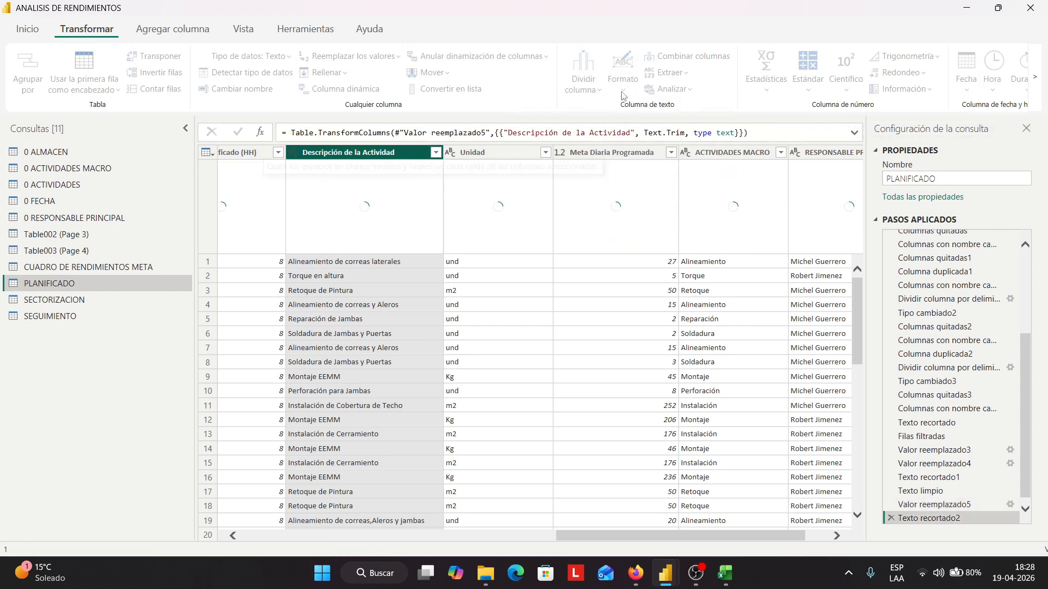
pyautogui.click(623, 76)
pyautogui.click(640, 186)
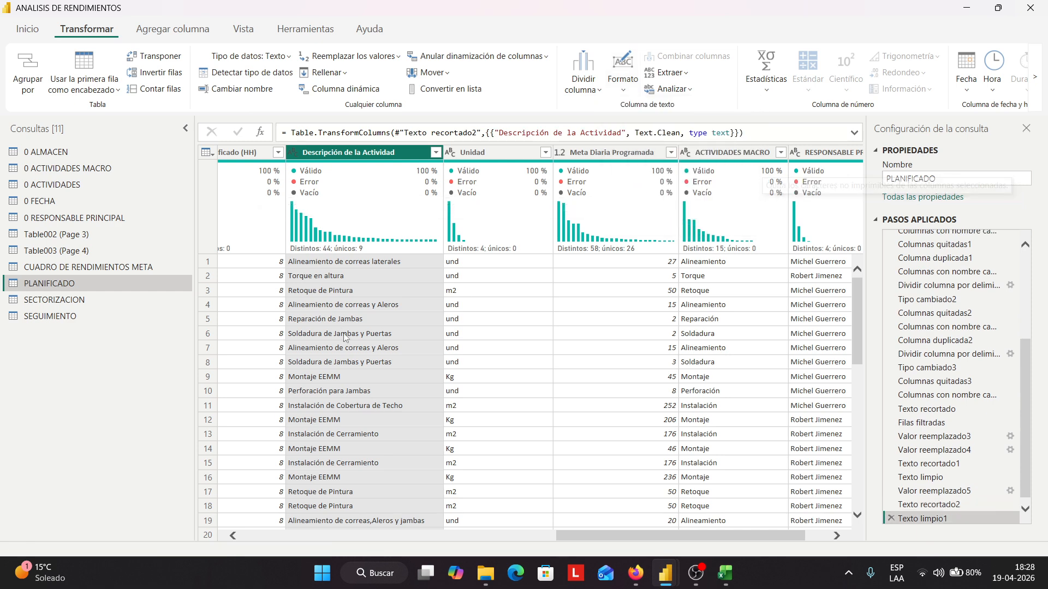
pyautogui.click(395, 347)
pyautogui.scroll(-7, 391, 273)
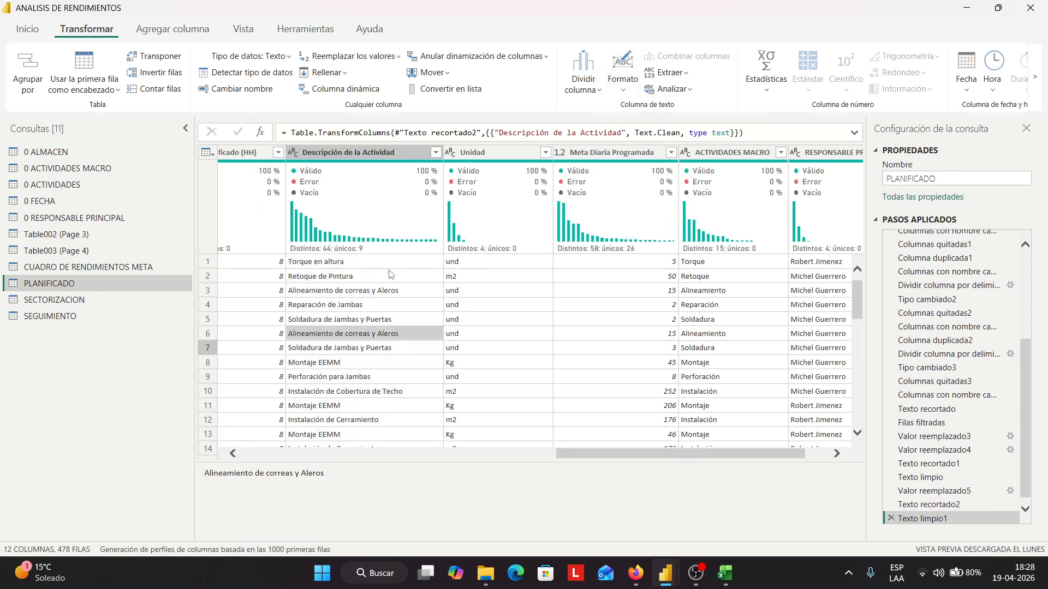
pyautogui.scroll(-5, 391, 273)
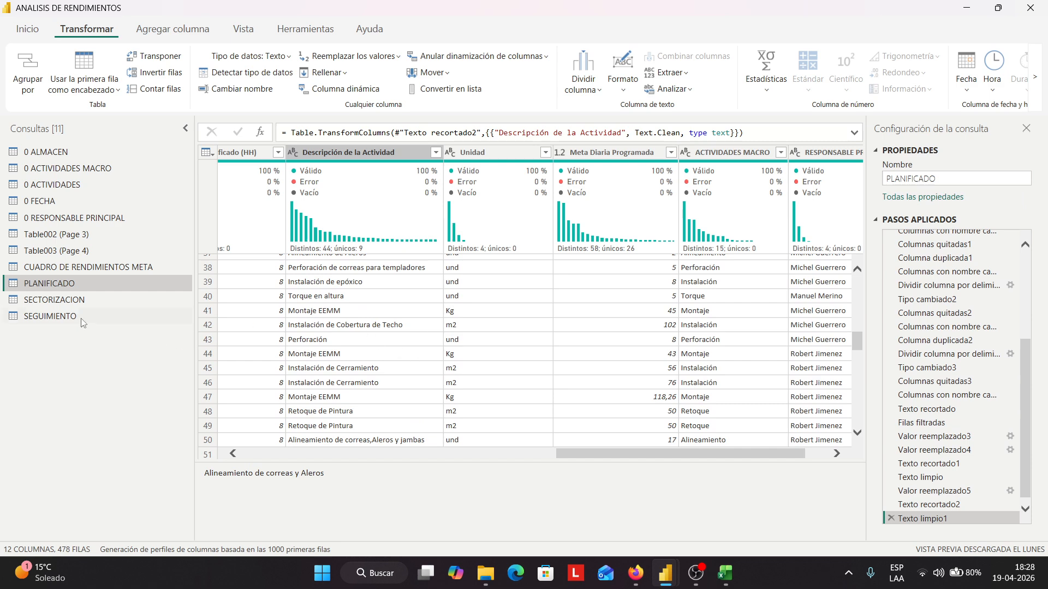
# Open the SEGUIMIENTO query and replace "cerramiento" with "Cerramiento" in its Descripción de la Actividad column
pyautogui.click(64, 320)
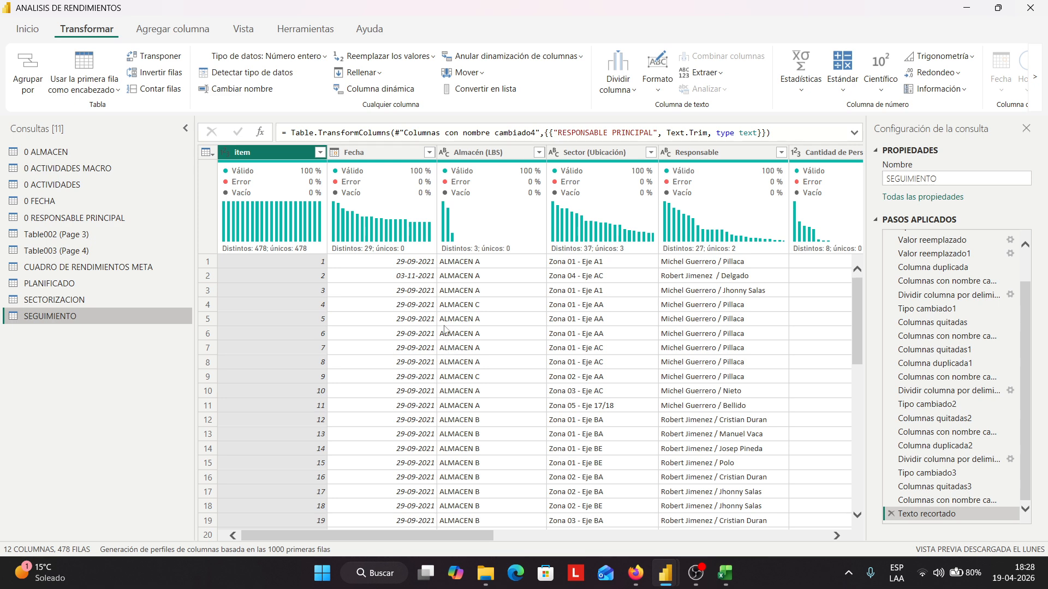
pyautogui.moveTo(448, 538); pyautogui.dragTo(738, 565)
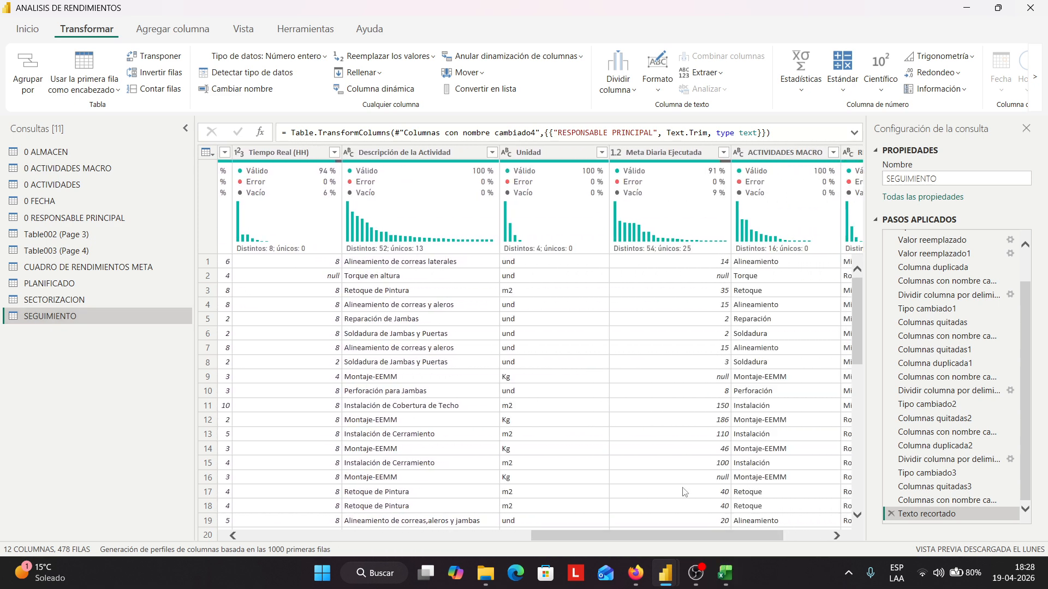
pyautogui.click(492, 152)
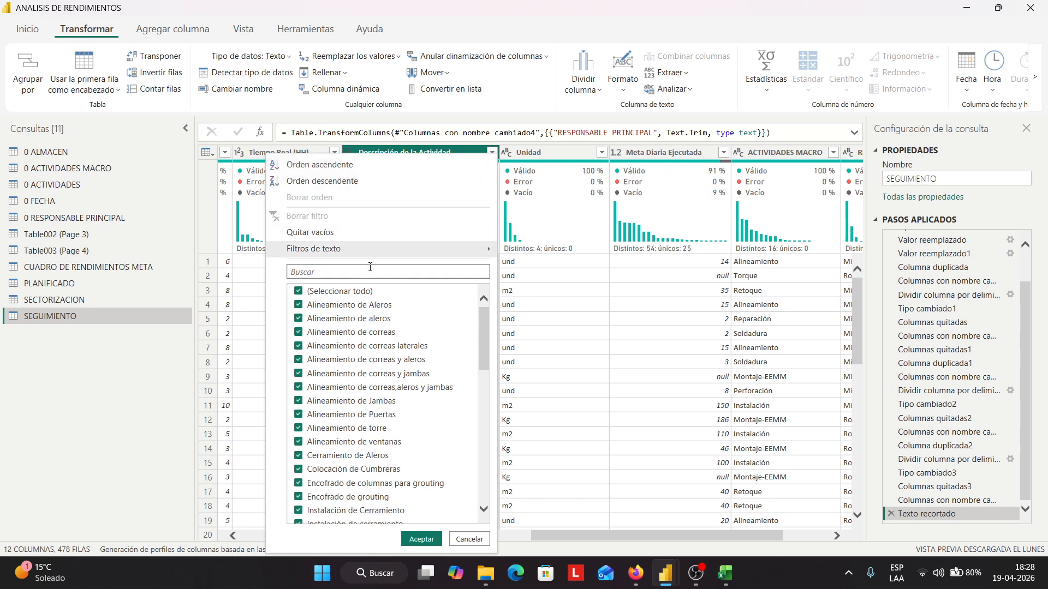
pyautogui.click(335, 56)
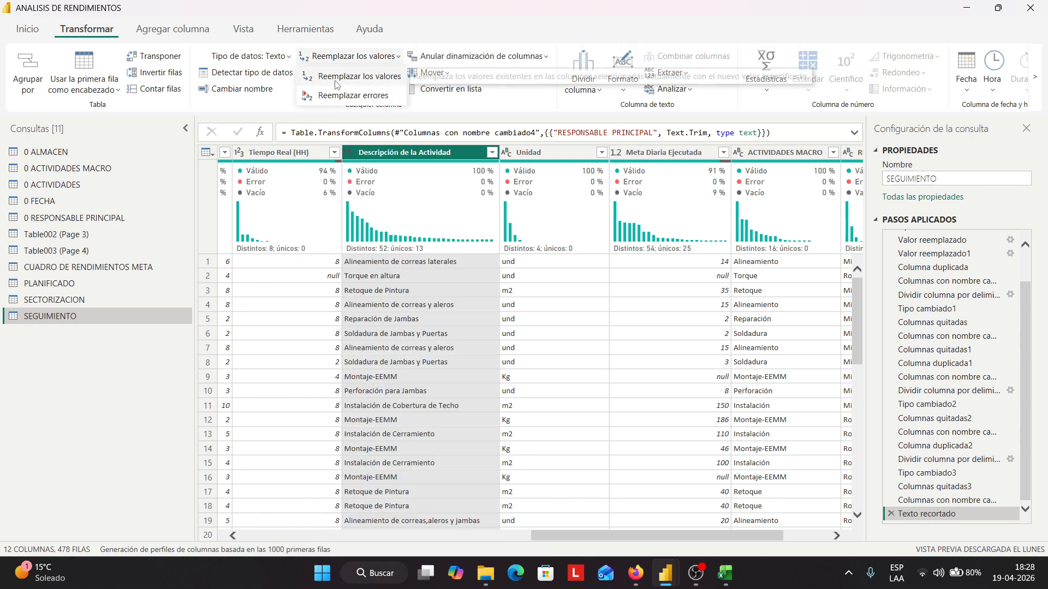
pyautogui.click(337, 77)
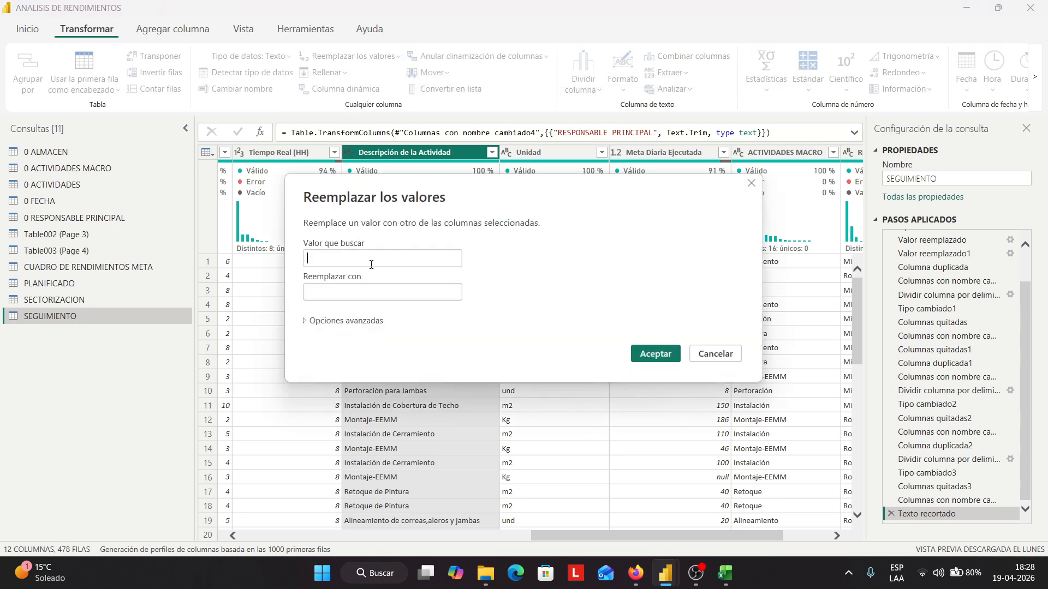
pyautogui.click(371, 265)
pyautogui.write('cerramiento')
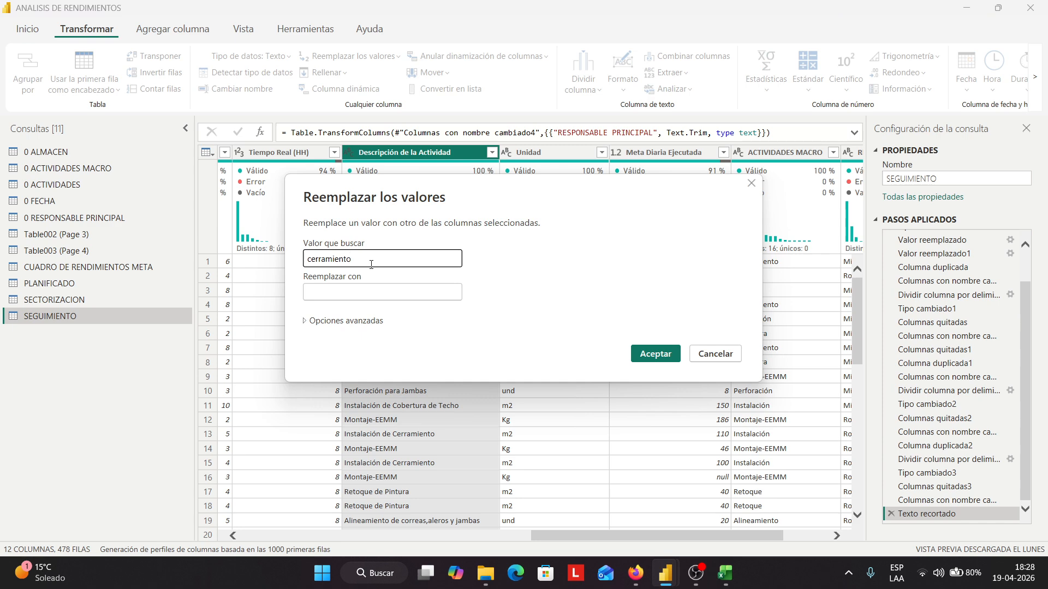
pyautogui.click(348, 291)
pyautogui.write('Cerramiento')
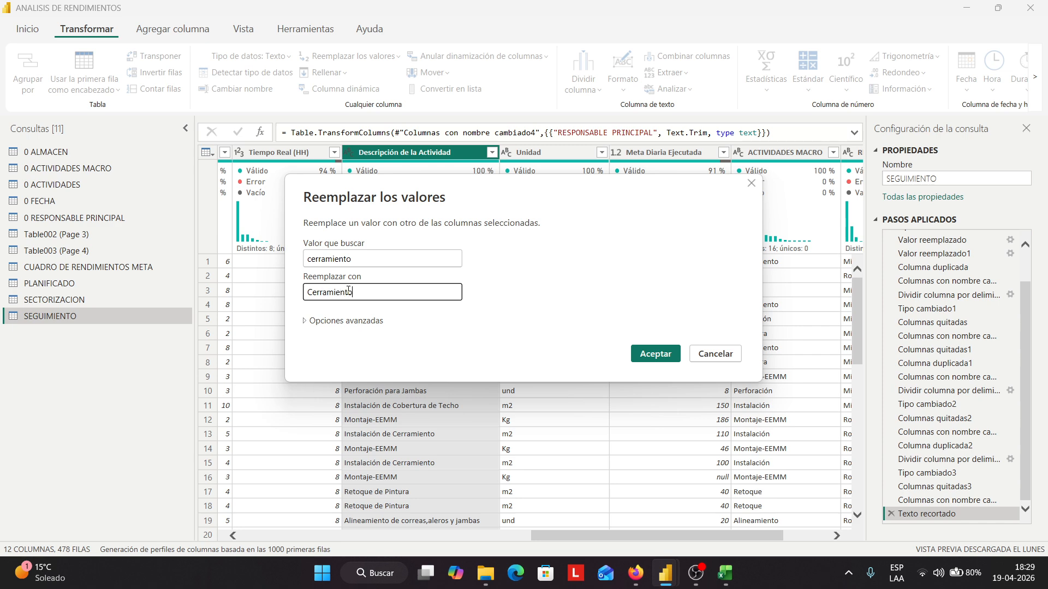
pyautogui.click(655, 353)
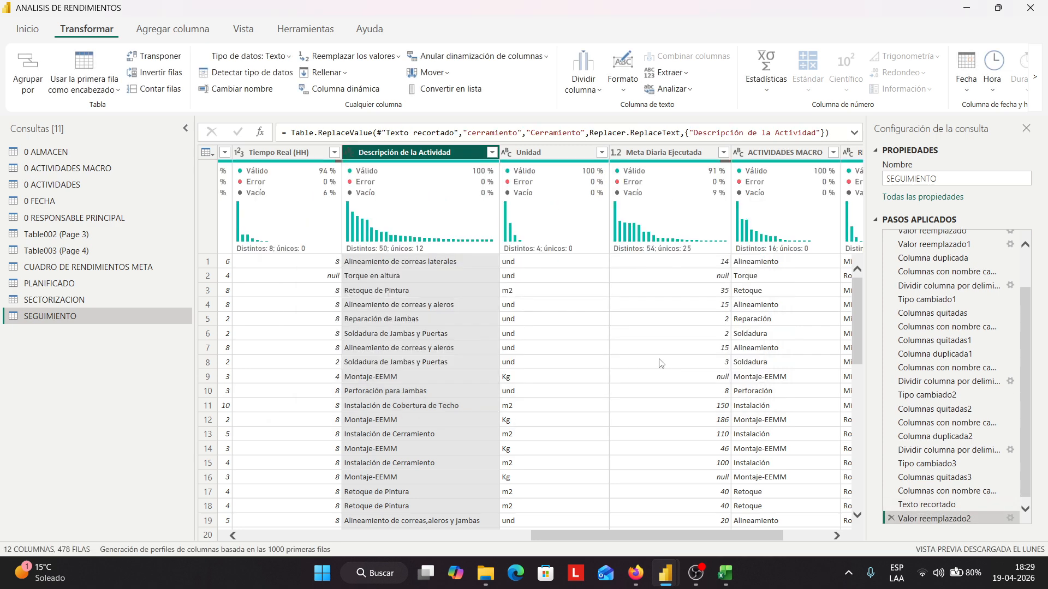
# Replace "Cerramientos" with "Cerramiento" in the Descripción de la Actividad column of SEGUIMIENTO
pyautogui.click(355, 57)
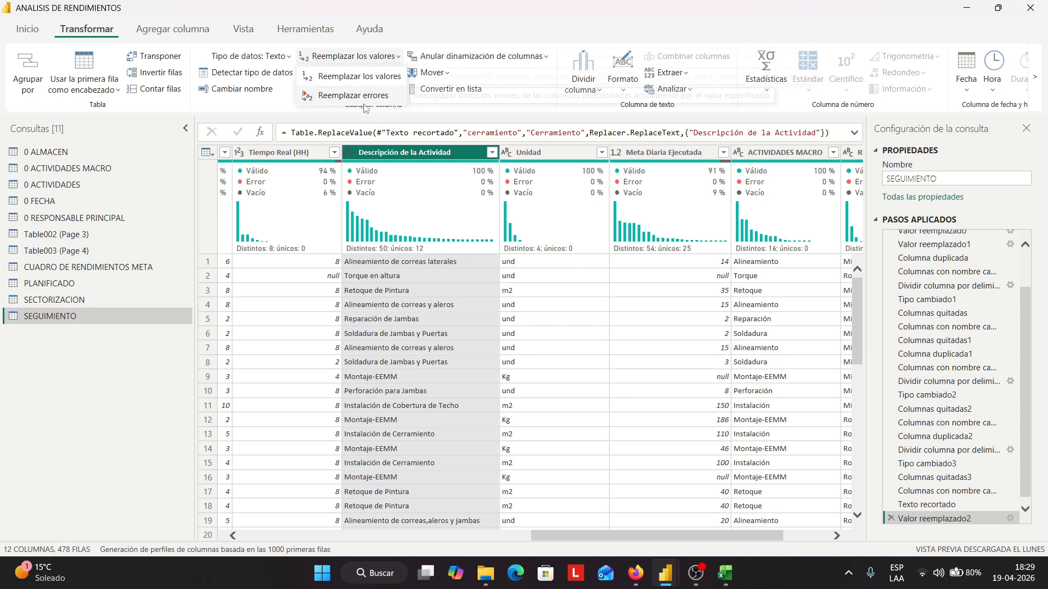
pyautogui.click(357, 76)
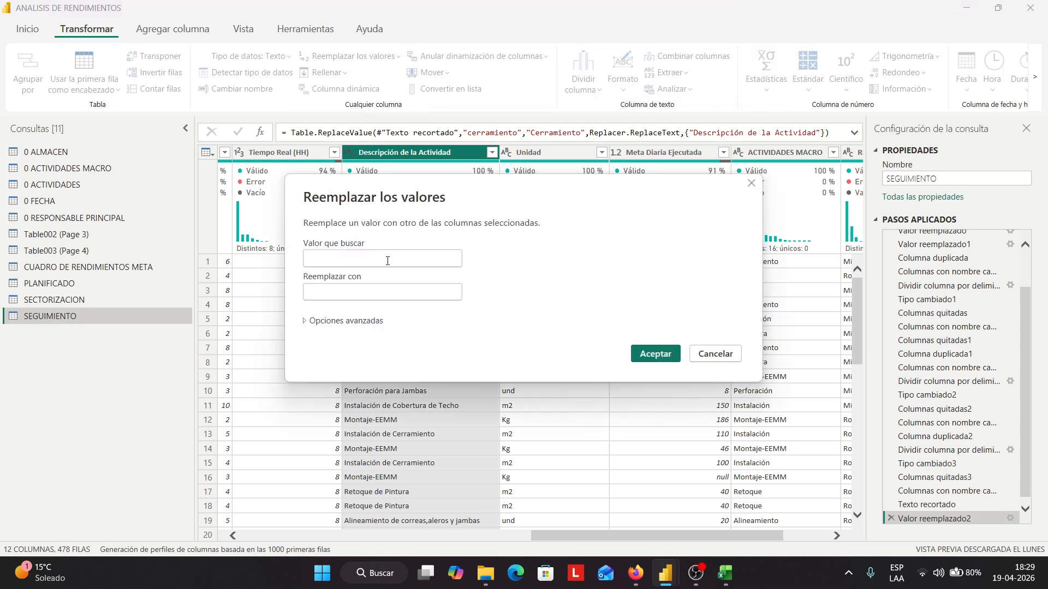
pyautogui.write('Cerramientos')
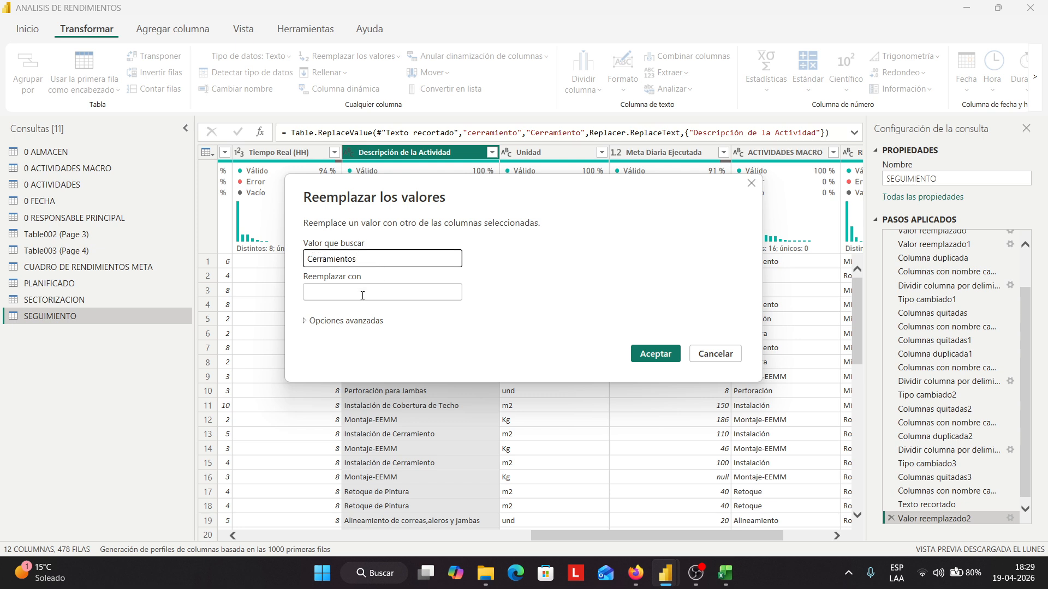
pyautogui.click(363, 295)
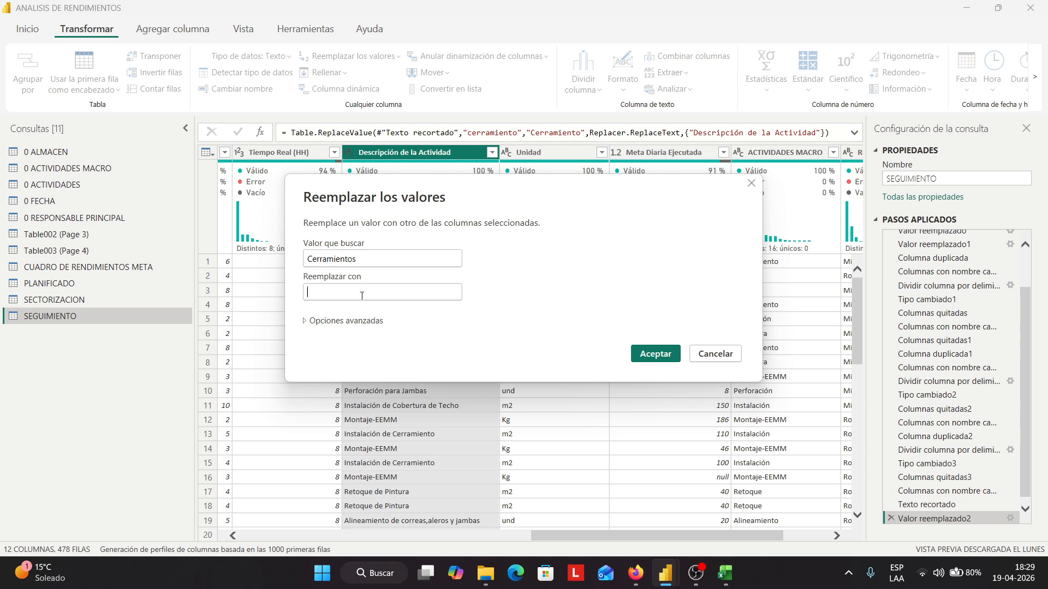
pyautogui.write('Cerramiento')
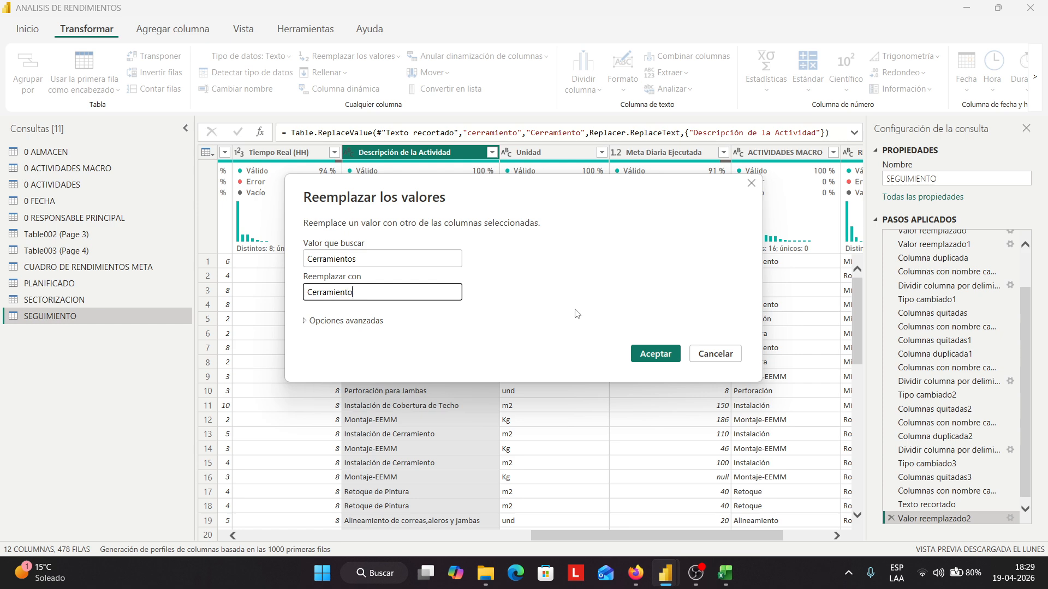
pyautogui.click(655, 354)
# Search SEGUIMIENTO's Descripción de la Actividad values for "cerramient", then review the full value list and accept it with everything selected
pyautogui.click(492, 153)
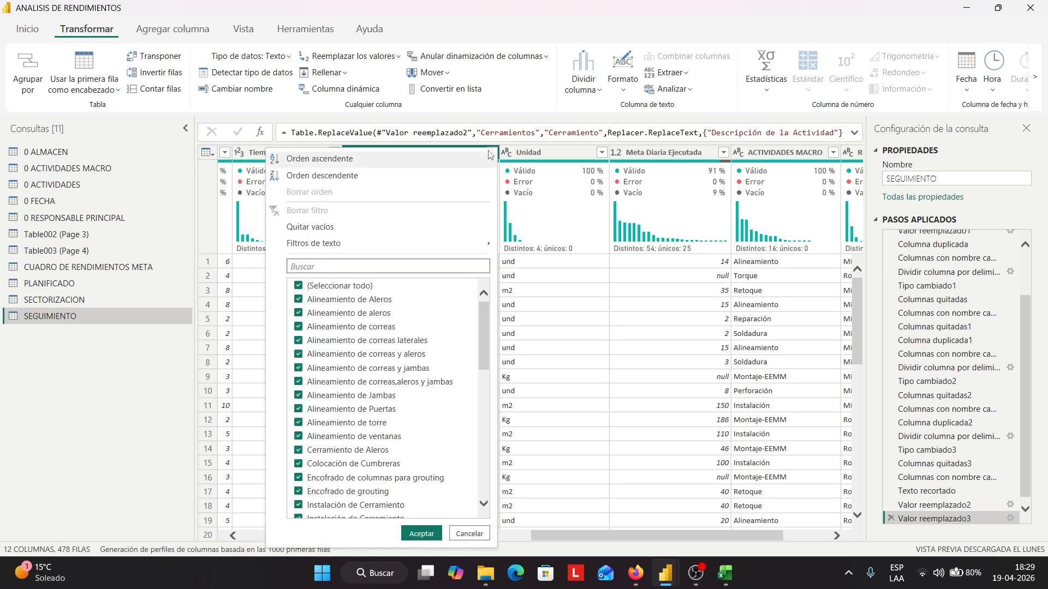
pyautogui.click(372, 268)
pyautogui.write('cerra')
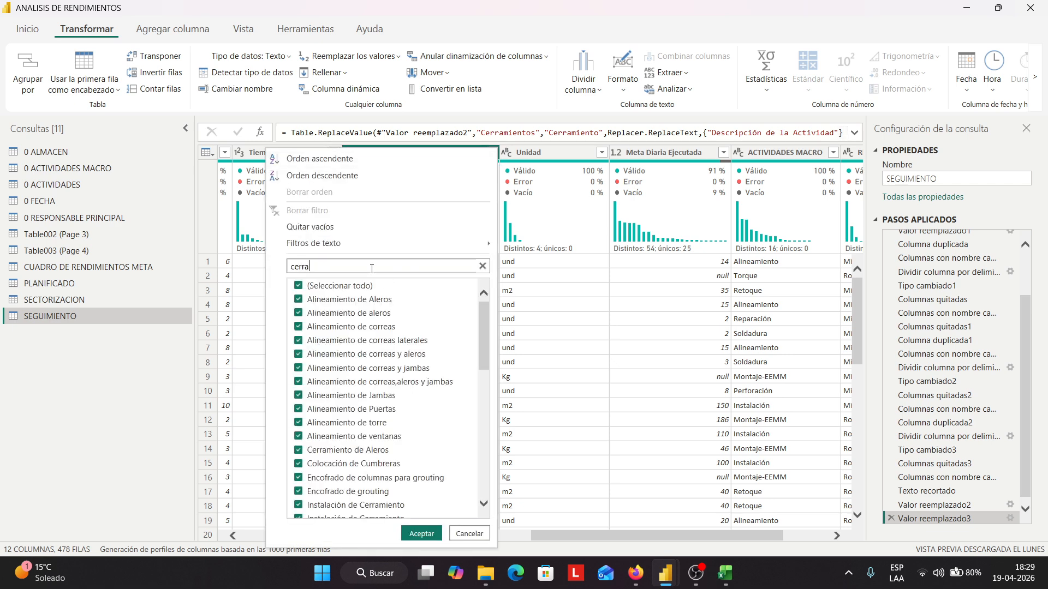
pyautogui.write('mient')
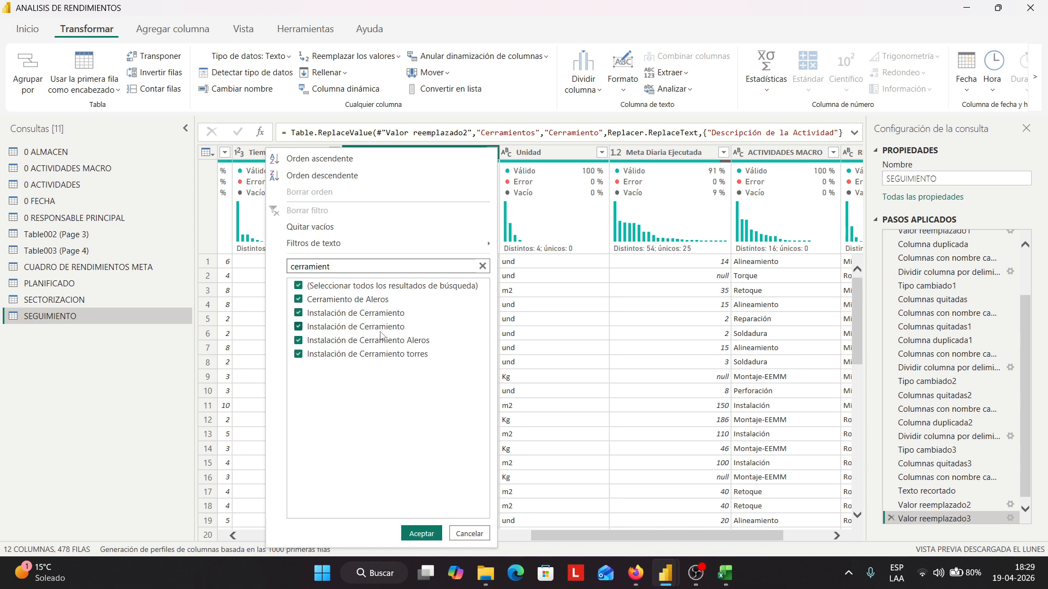
pyautogui.click(482, 267)
pyautogui.scroll(-4, 339, 359)
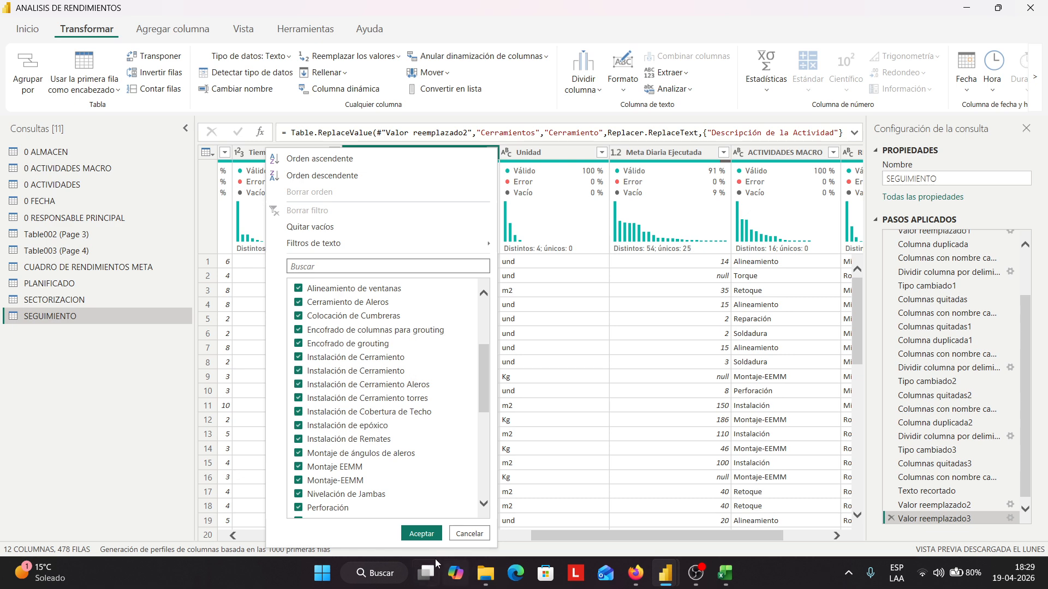
pyautogui.click(421, 534)
# Open the CUADRO DE RENDIMIENTOS META query, review its distinct Descripción de la Actividad values and accept the list with everything selected
pyautogui.moveTo(327, 269)
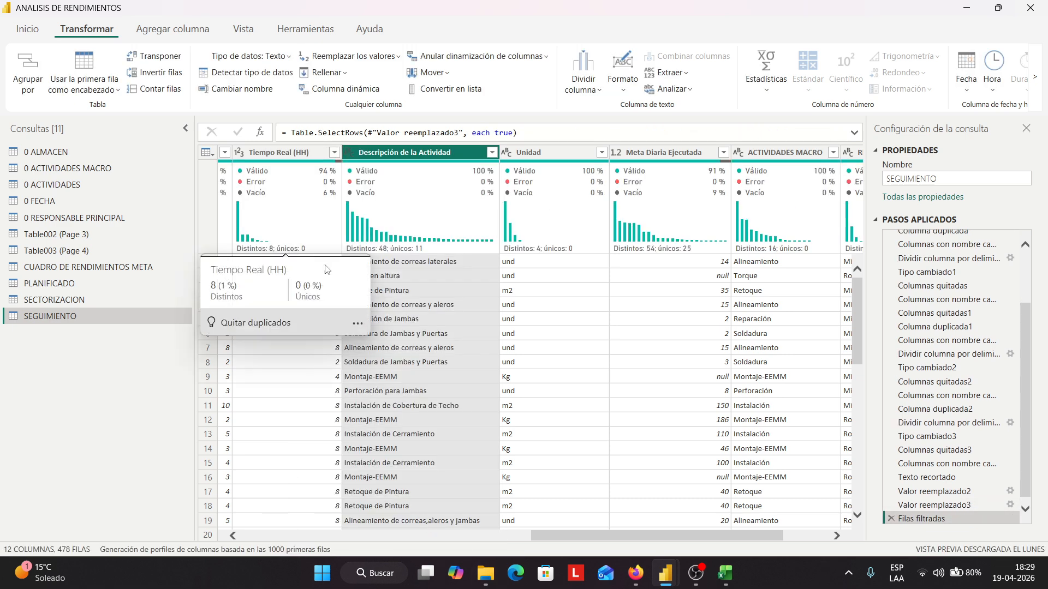
pyautogui.moveTo(284, 164)
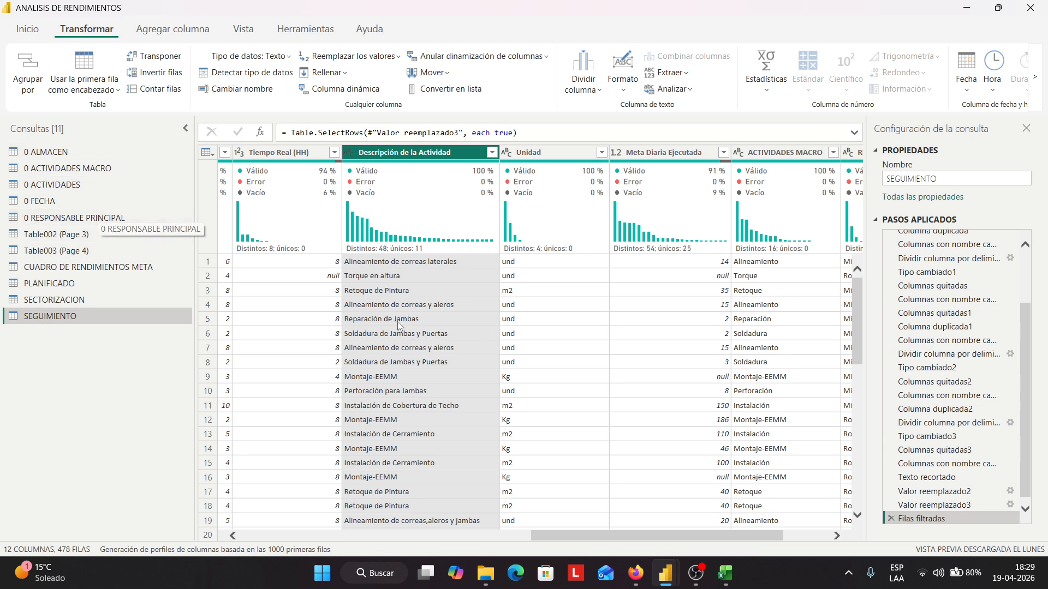
pyautogui.click(95, 270)
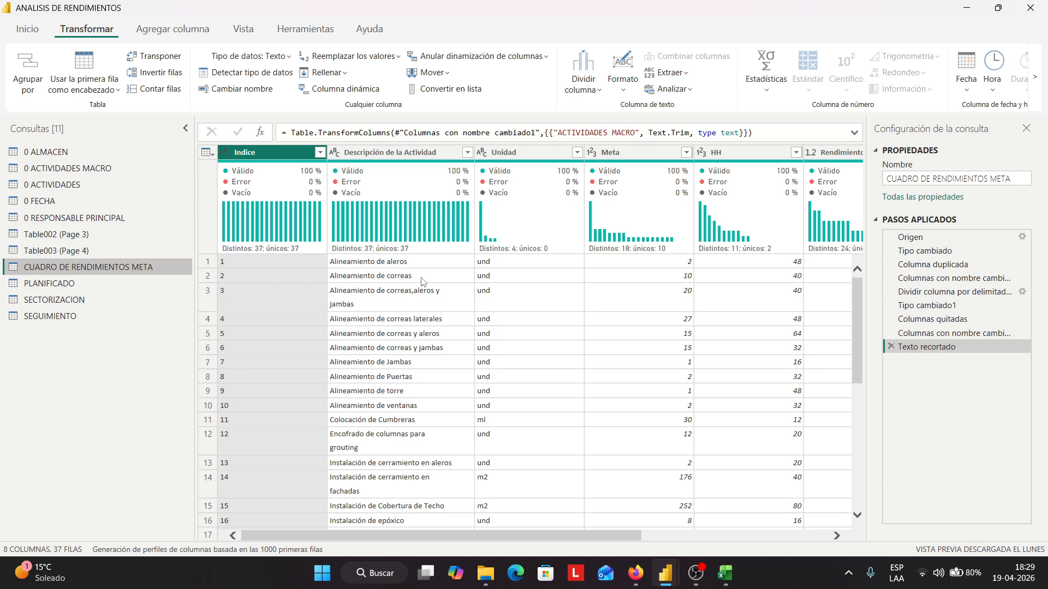
pyautogui.click(465, 154)
pyautogui.click(467, 153)
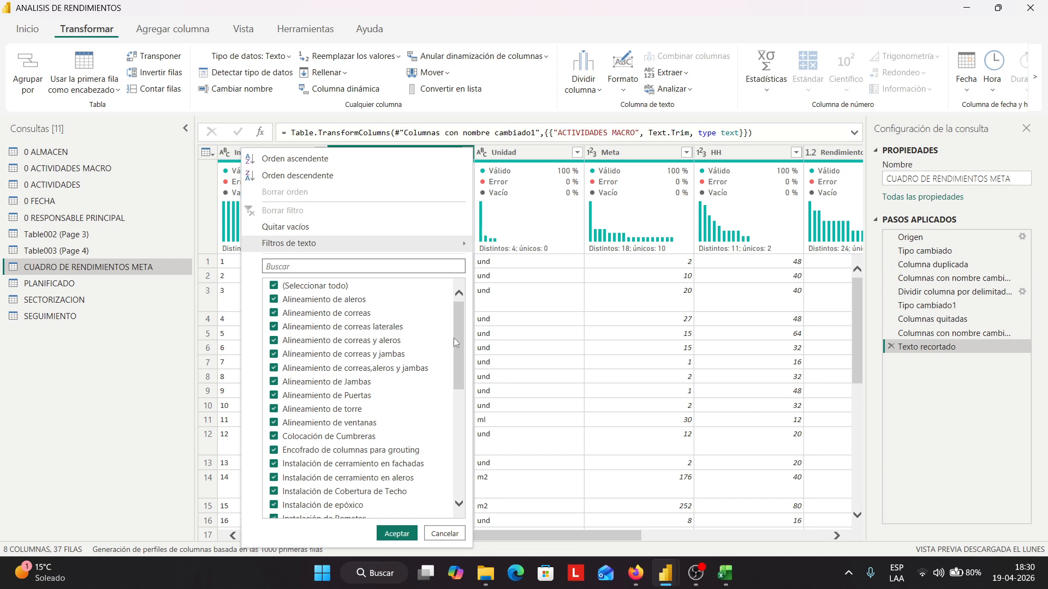
pyautogui.moveTo(456, 339); pyautogui.dragTo(454, 382)
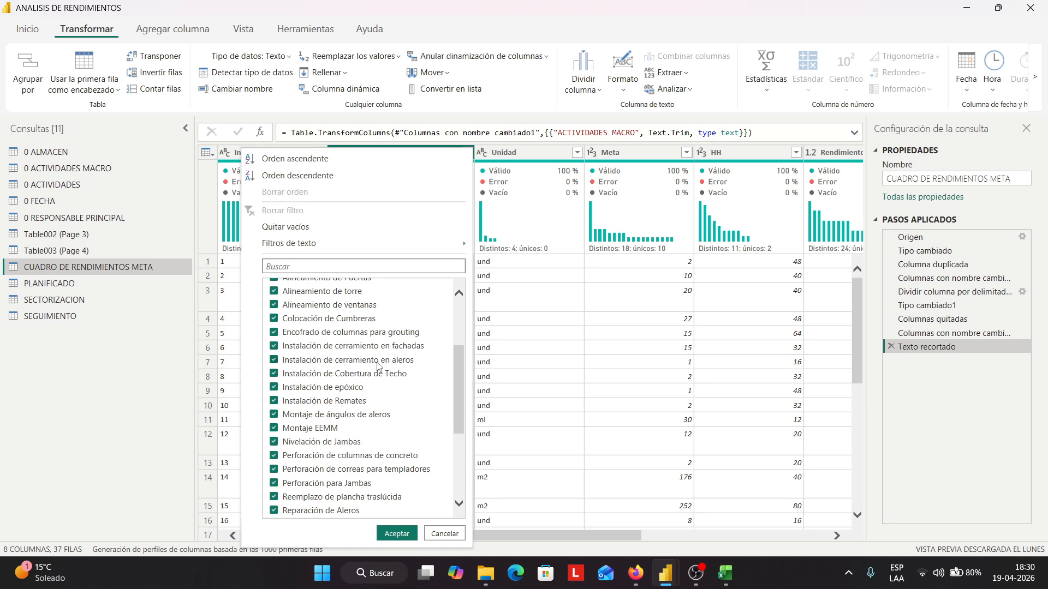
pyautogui.moveTo(456, 370)
pyautogui.mouseDown()
pyautogui.moveTo(457, 415)
pyautogui.moveTo(454, 358)
pyautogui.mouseUp()
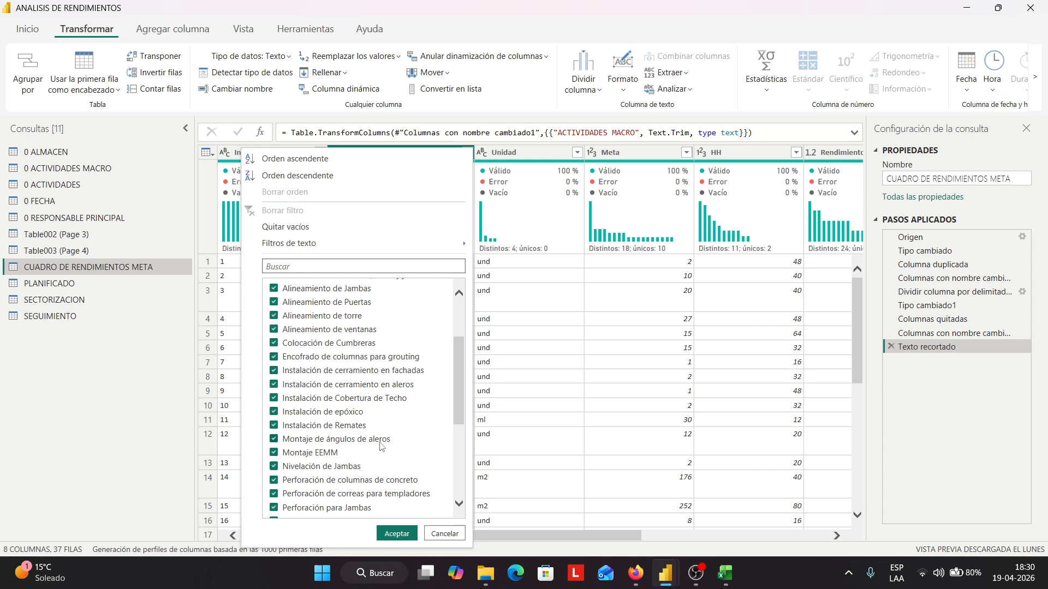
pyautogui.click(390, 533)
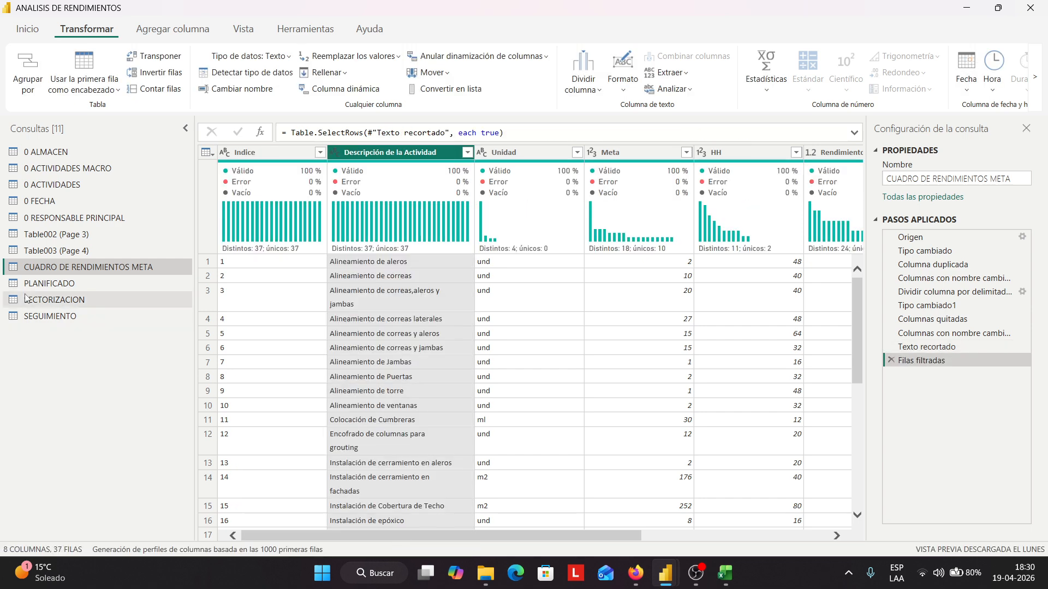
# Review the distinct Descripción de la Actividad values of the PLANIFICADO query and leave its filter unchanged
pyautogui.click(43, 284)
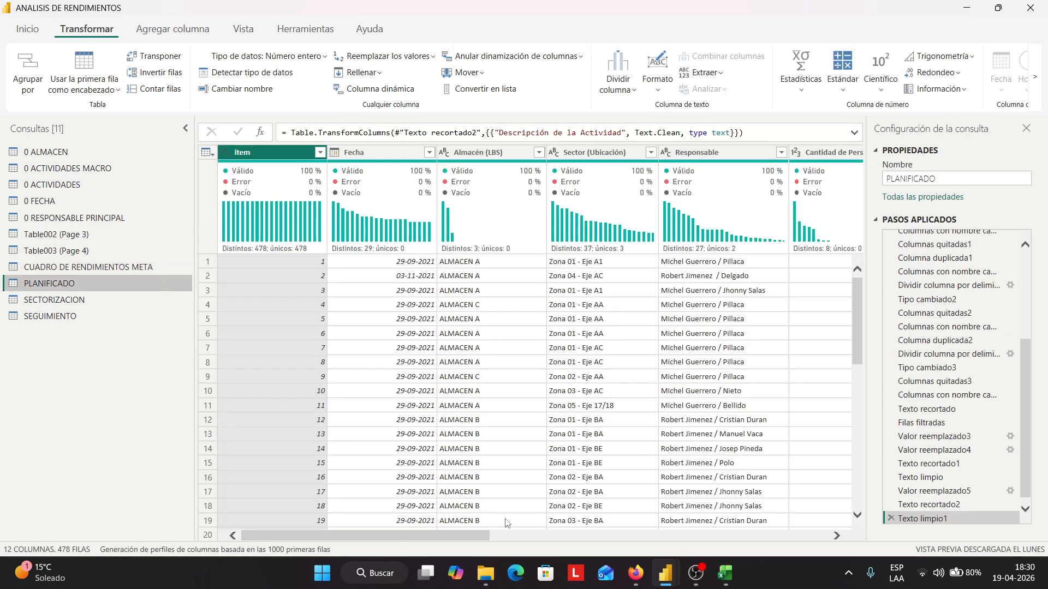
pyautogui.moveTo(479, 536); pyautogui.dragTo(808, 578)
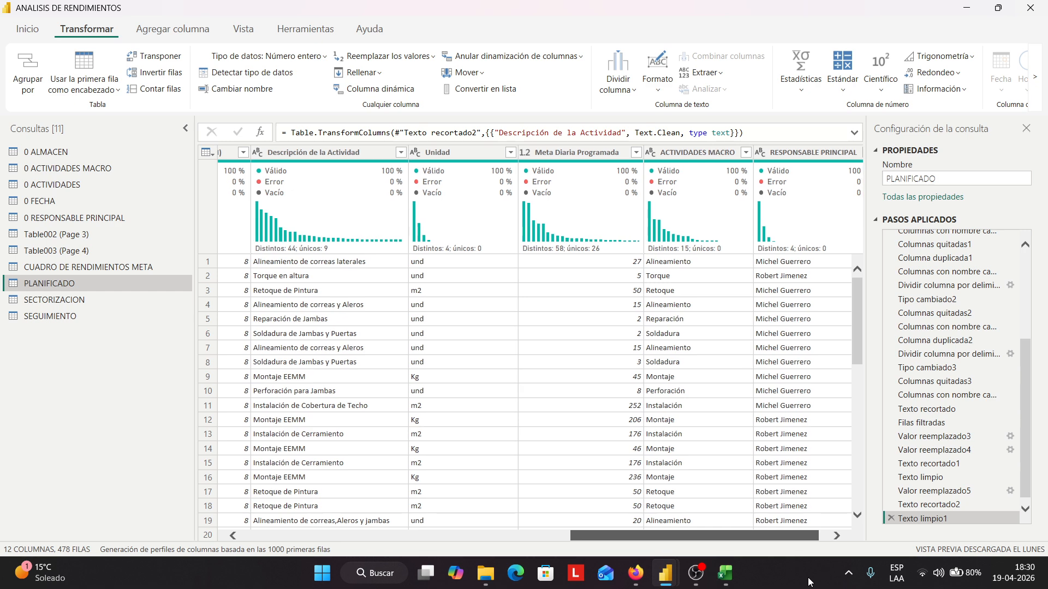
pyautogui.click(400, 152)
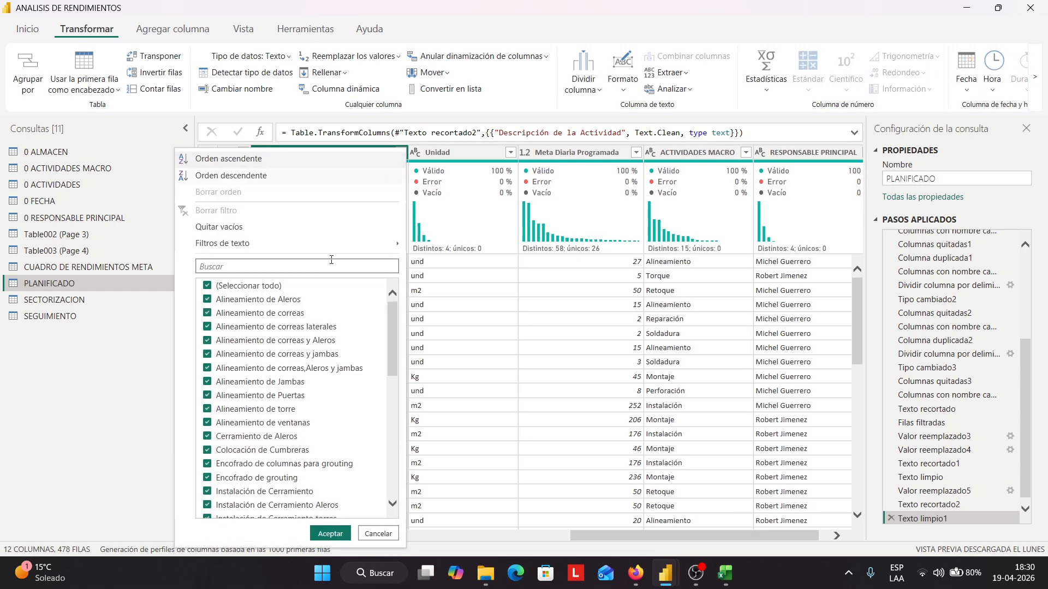
pyautogui.scroll(-4, 322, 355)
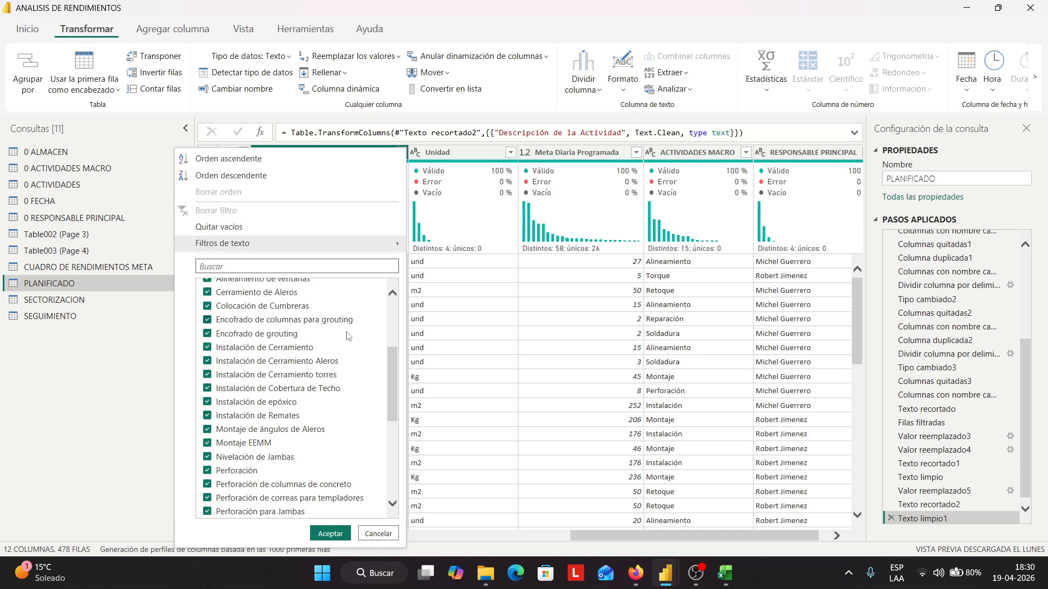
pyautogui.click(378, 533)
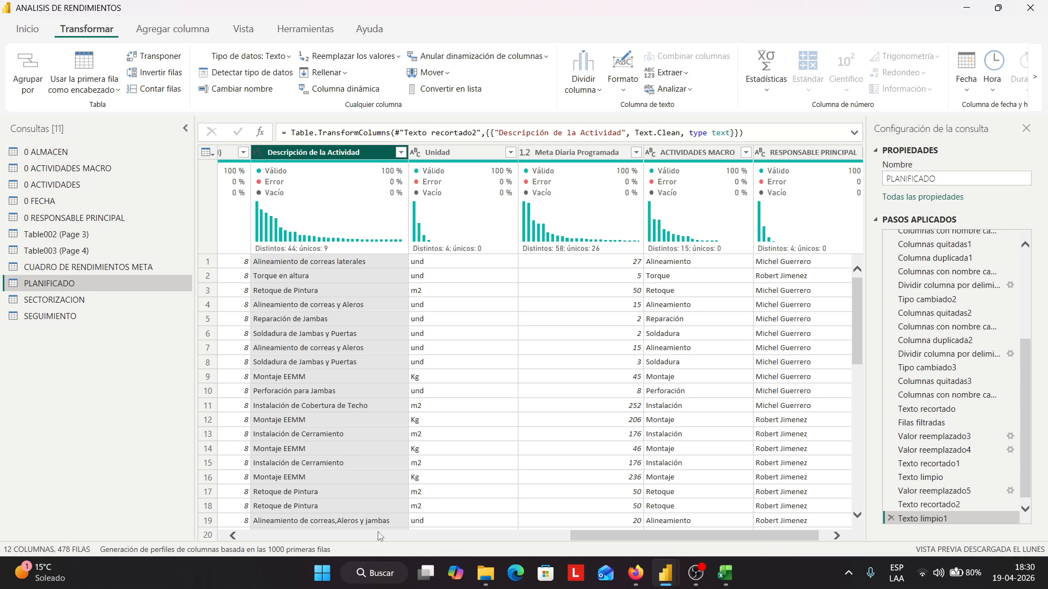
# Return to CUADRO DE RENDIMIENTOS META and compare how its Descripción de la Actividad values spell the cerramiento activities
pyautogui.click(80, 266)
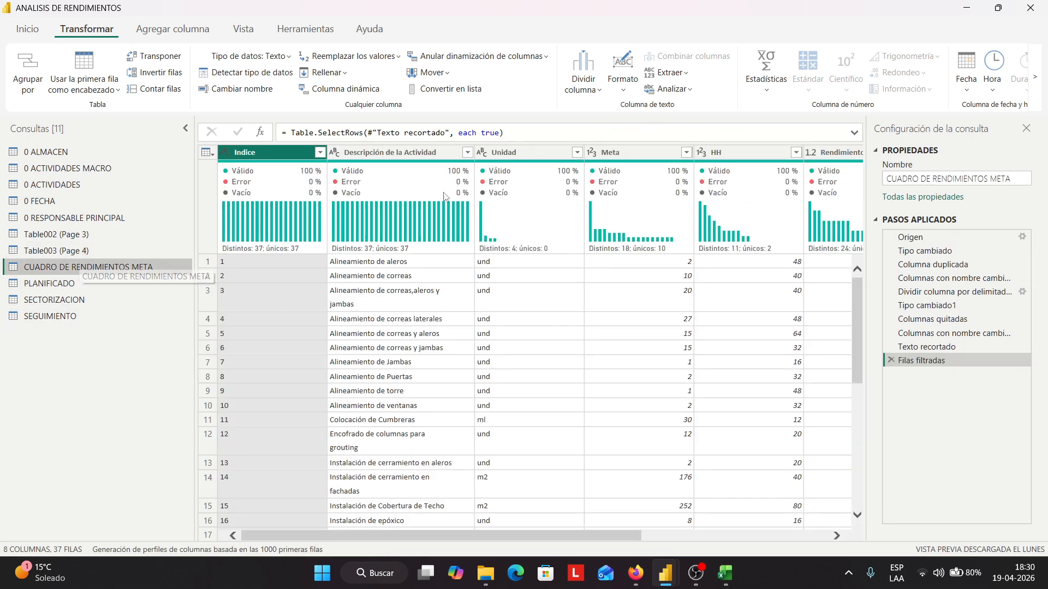
pyautogui.moveTo(502, 535); pyautogui.dragTo(729, 548)
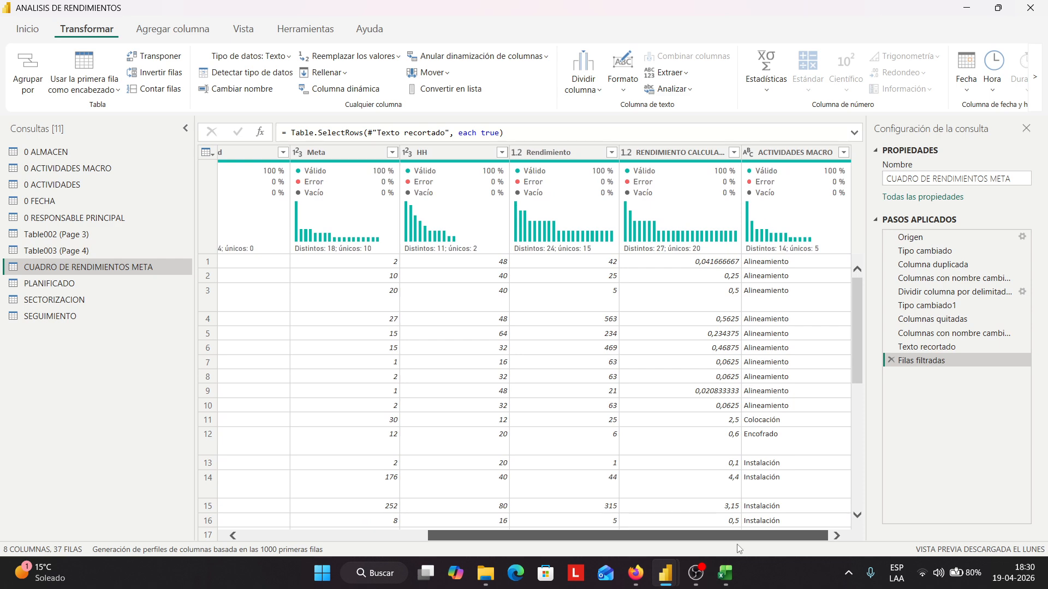
pyautogui.hscroll(-10, 464, 363)
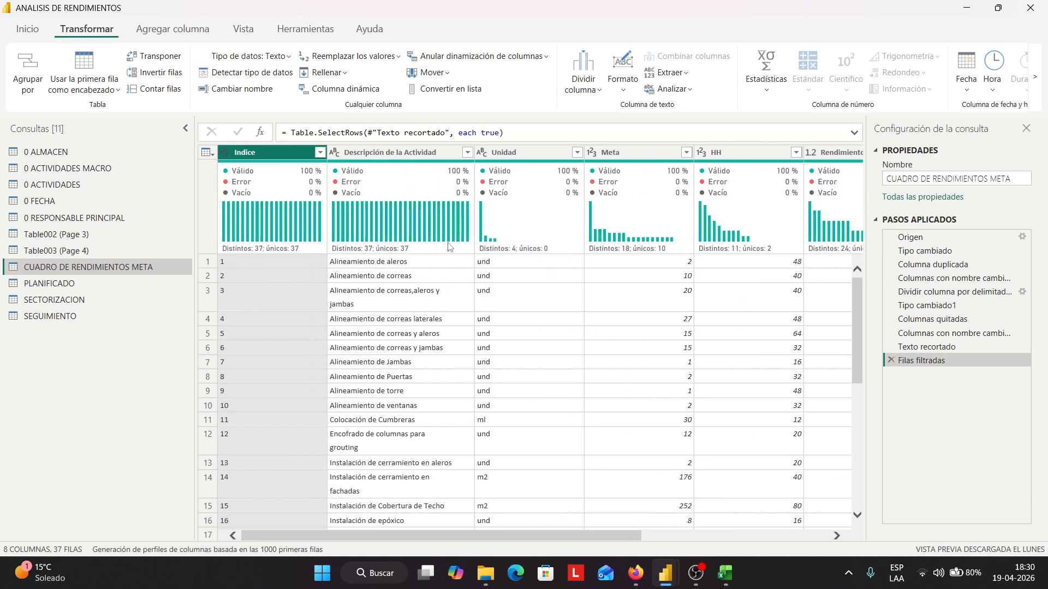
pyautogui.click(467, 152)
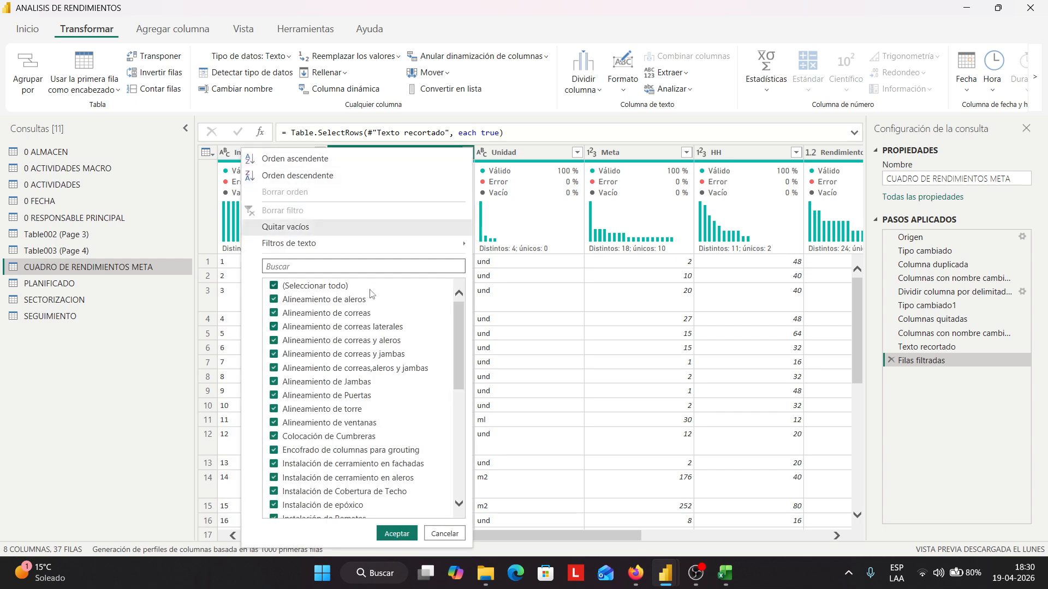
pyautogui.moveTo(456, 345); pyautogui.dragTo(464, 390)
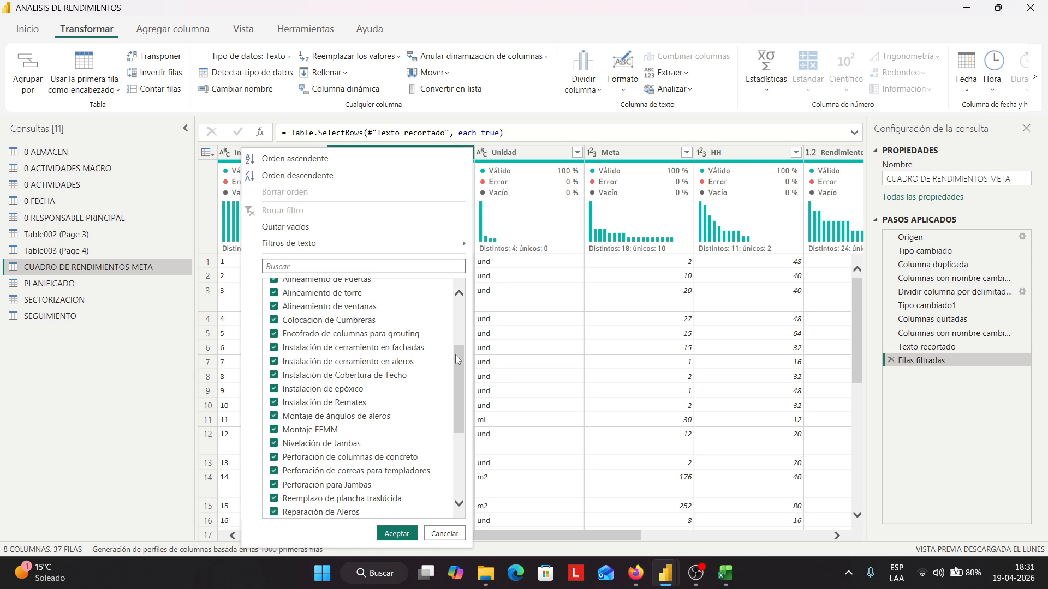
pyautogui.moveTo(465, 366); pyautogui.dragTo(443, 373)
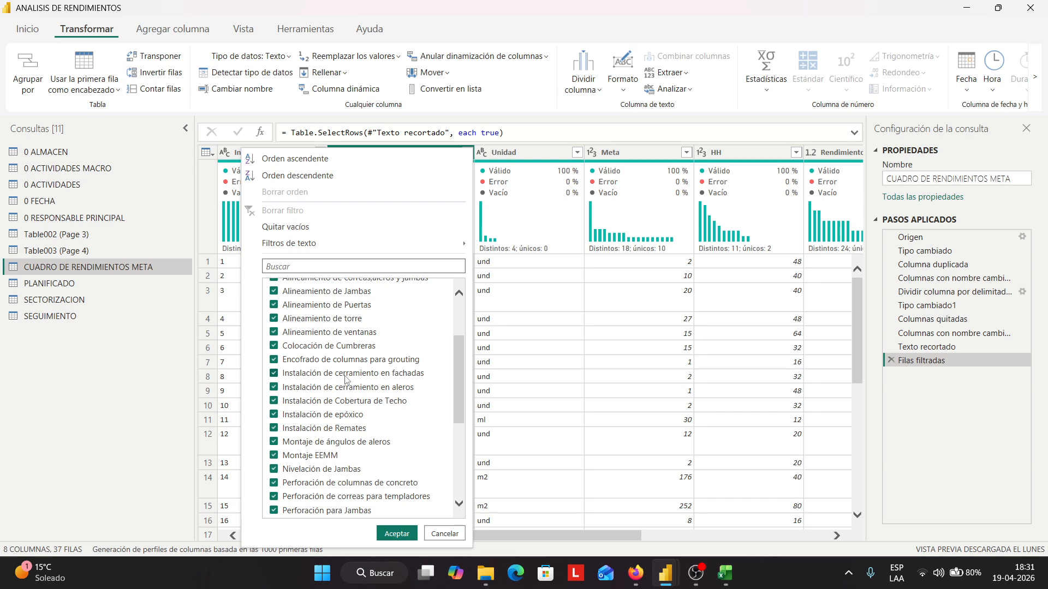
pyautogui.click(400, 533)
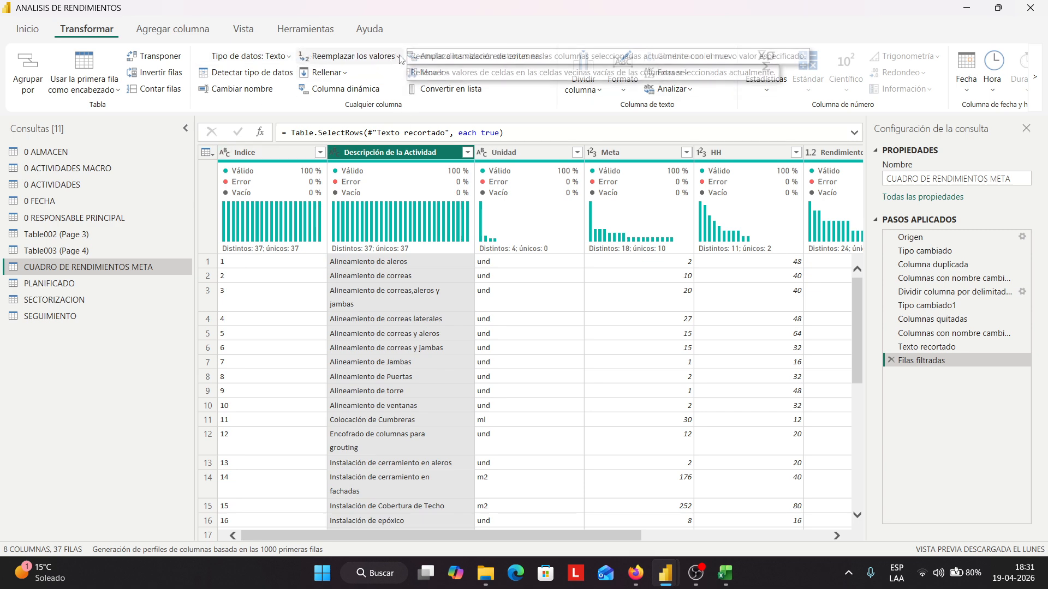
# Replace "cerramiento de " with "Cerramiento" in the Descripción de la Actividad column of CUADRO DE RENDIMIENTOS META and check the distinct values
pyautogui.click(354, 68)
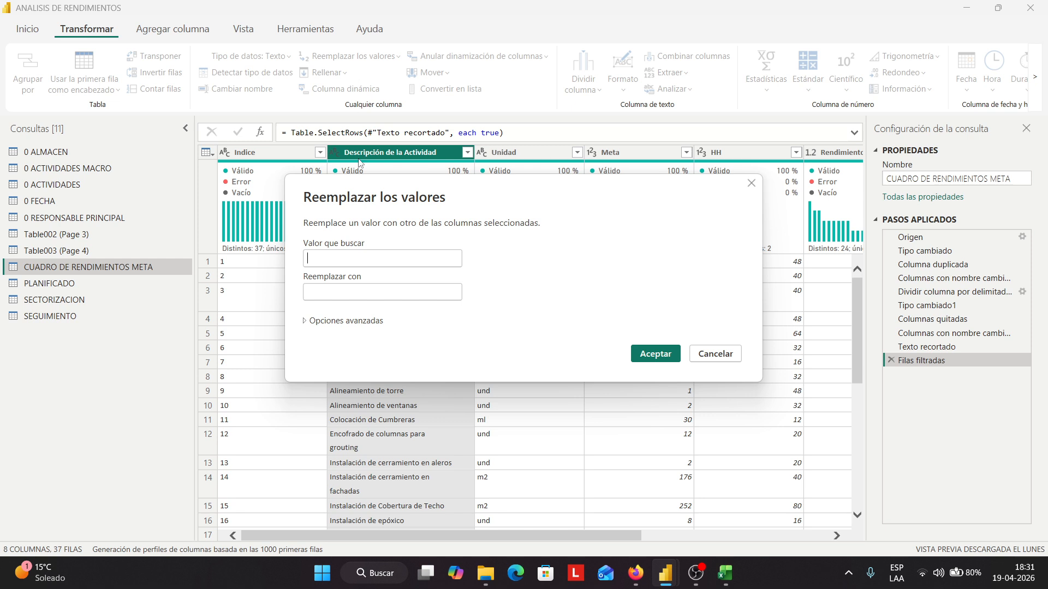
pyautogui.click(367, 263)
pyautogui.write('ce')
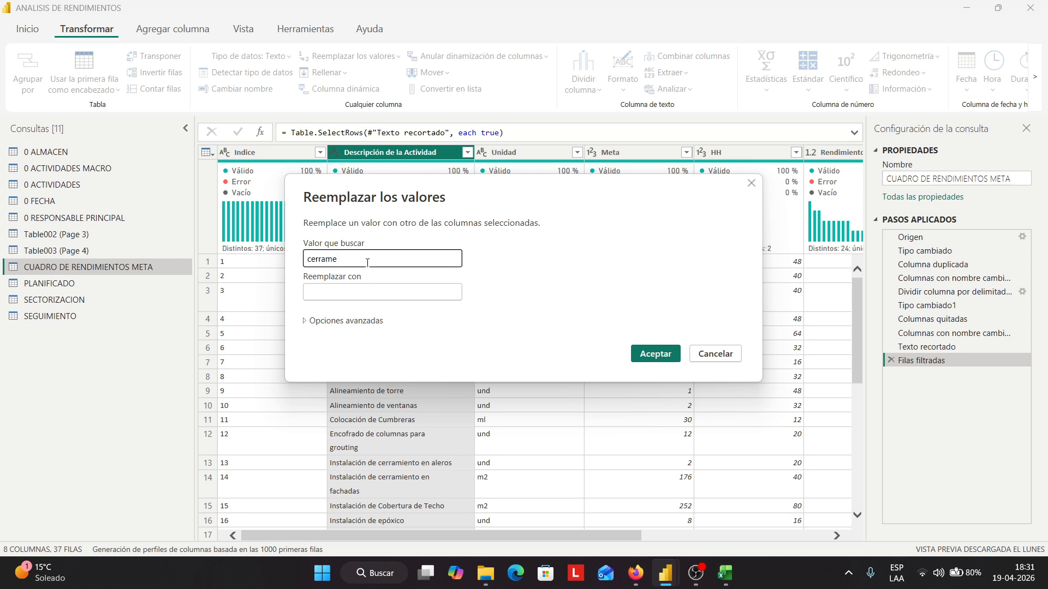
pyautogui.write('rramiento')
pyautogui.click(415, 300)
pyautogui.write('Cerr')
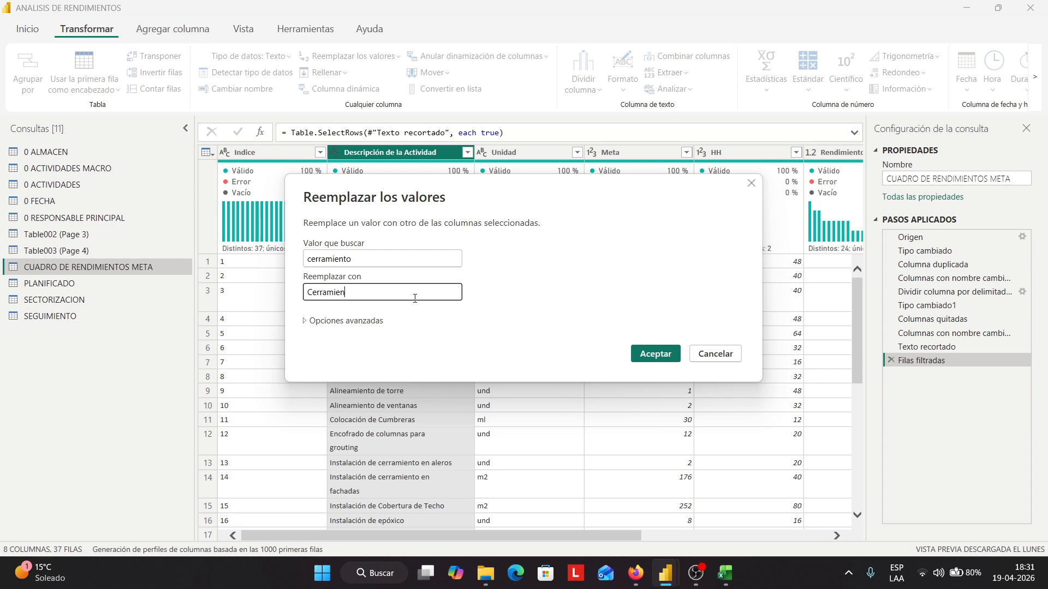
pyautogui.click(368, 260)
pyautogui.write('de')
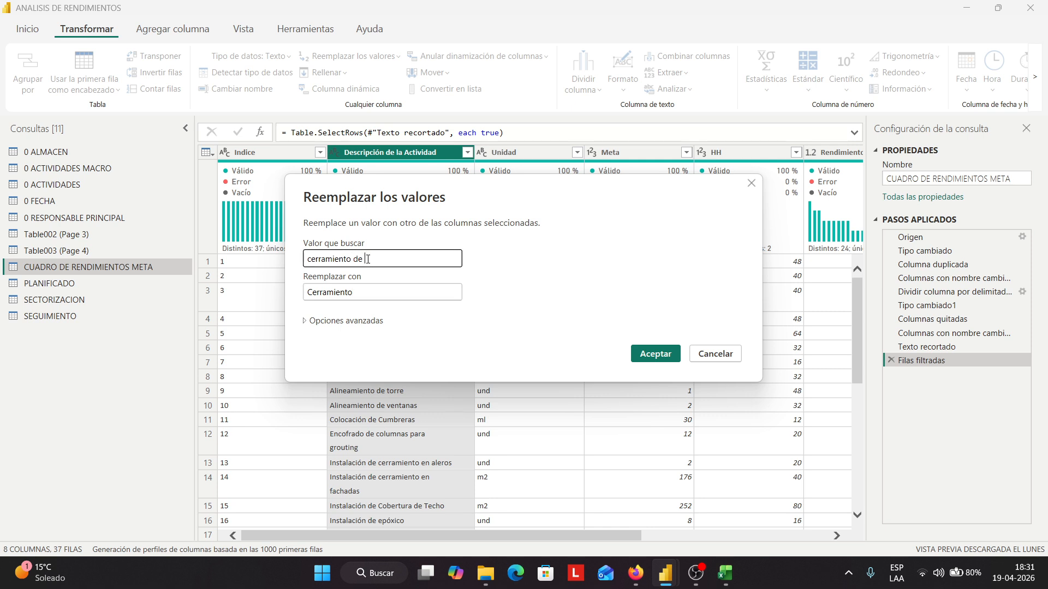
pyautogui.click(642, 353)
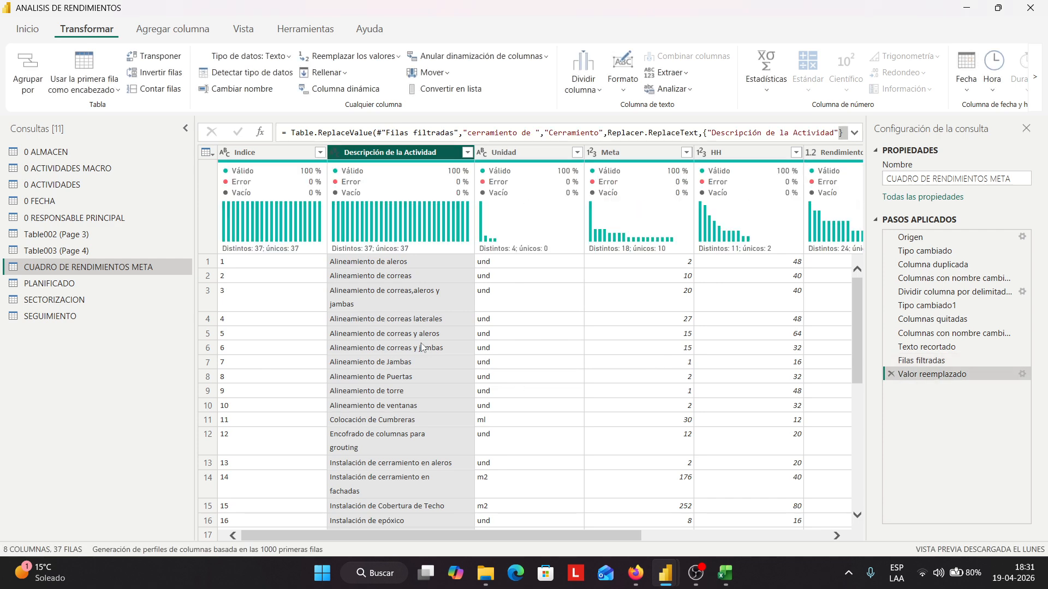
pyautogui.click(467, 152)
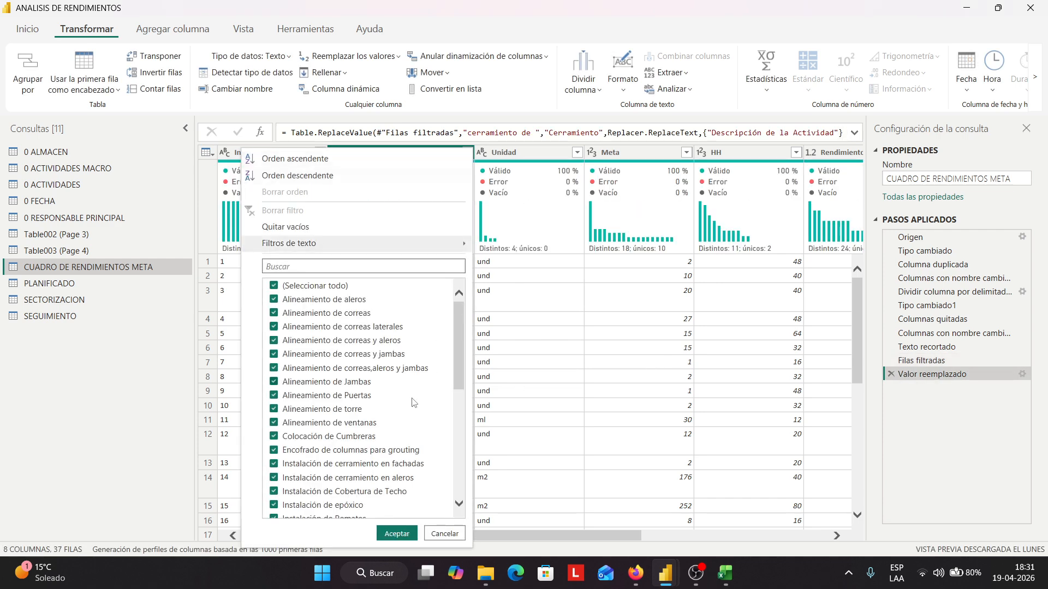
pyautogui.scroll(-4, 382, 396)
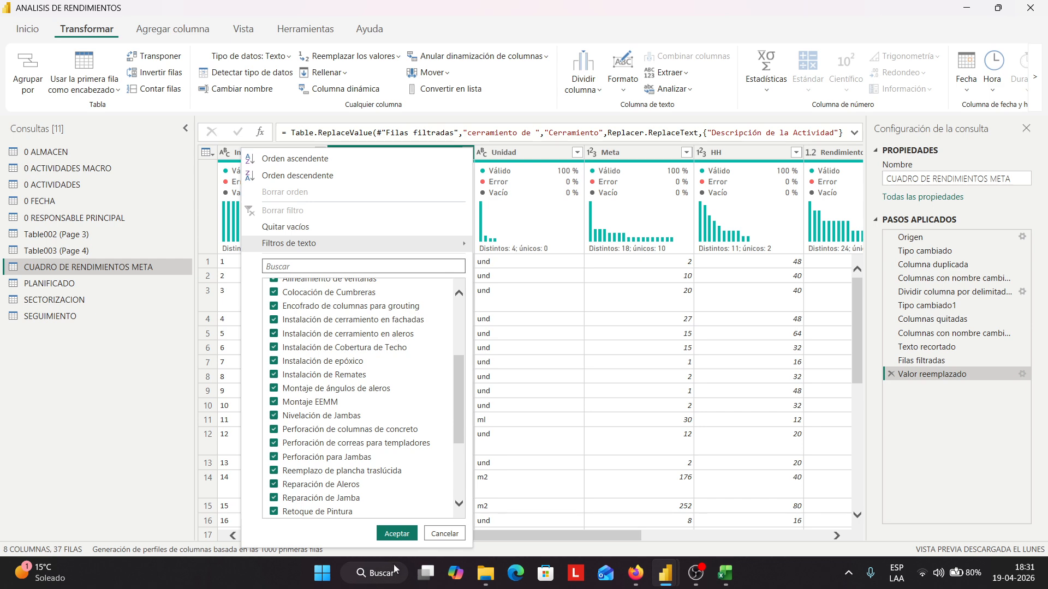
# Accept the filter list with everything selected and replace "Cerramiento en" with "Cerramiento" in the Descripción de la Actividad column
pyautogui.click(395, 532)
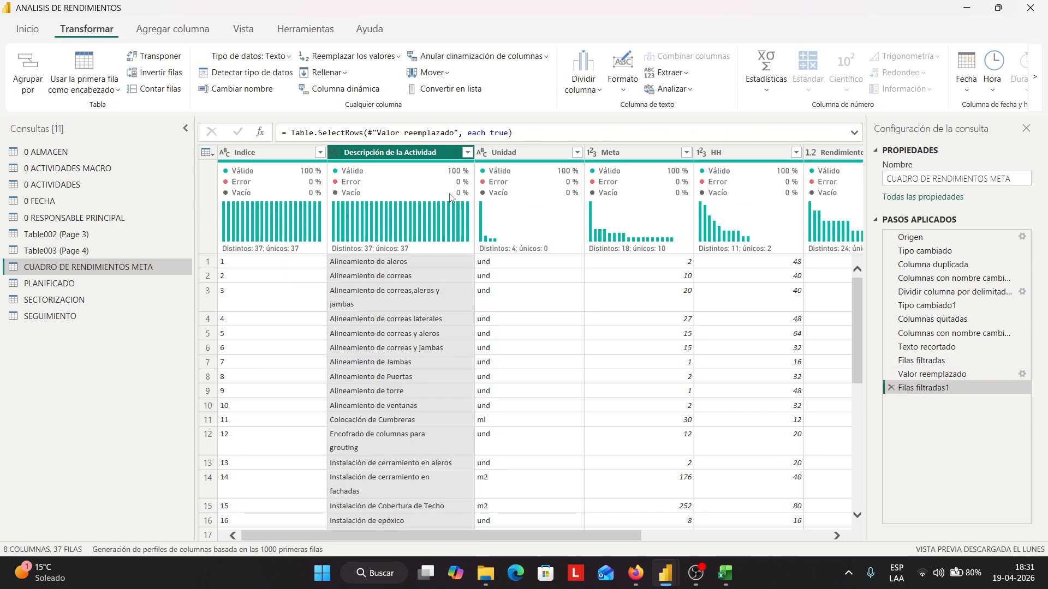
pyautogui.click(469, 155)
pyautogui.click(311, 57)
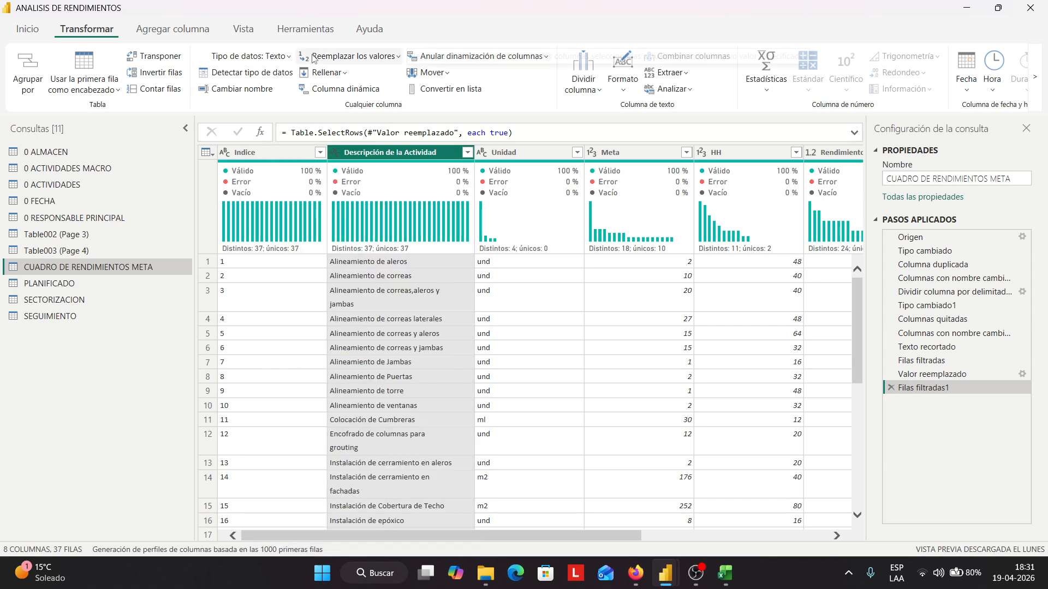
pyautogui.click(311, 57)
pyautogui.click(331, 82)
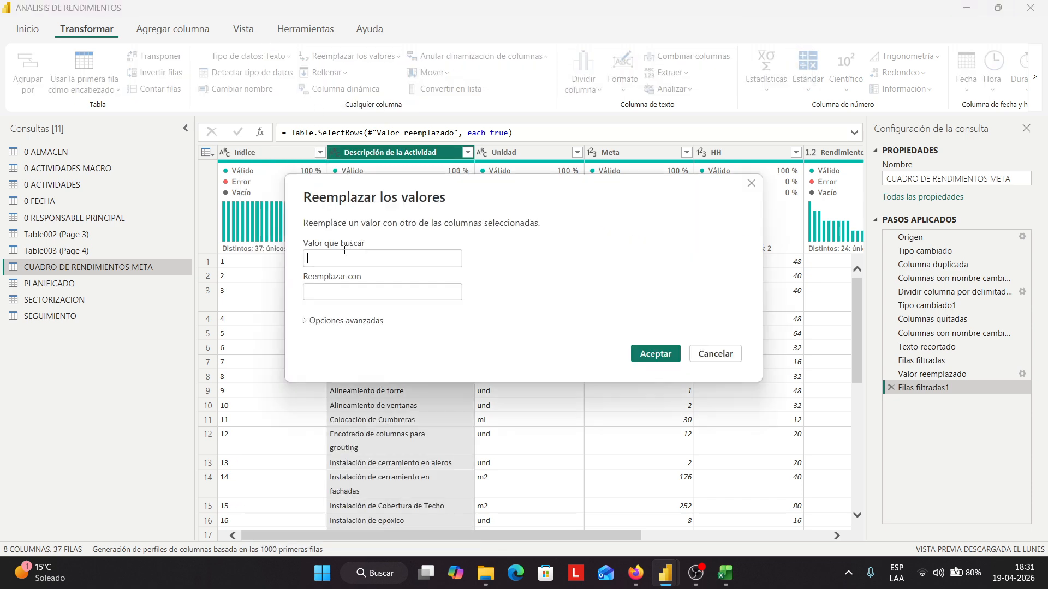
pyautogui.write('Cerramiento de')
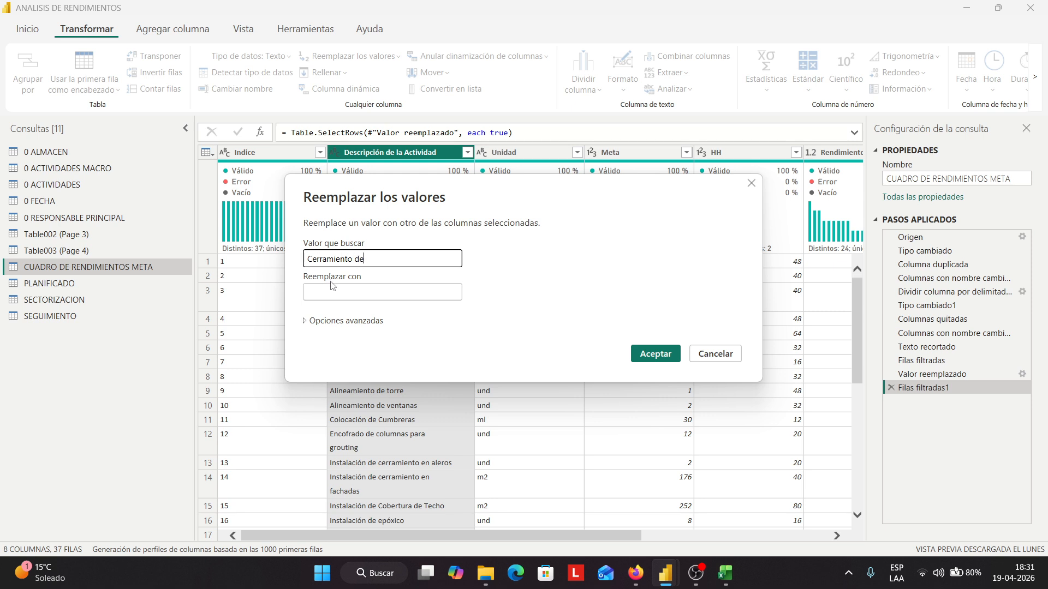
pyautogui.click(398, 291)
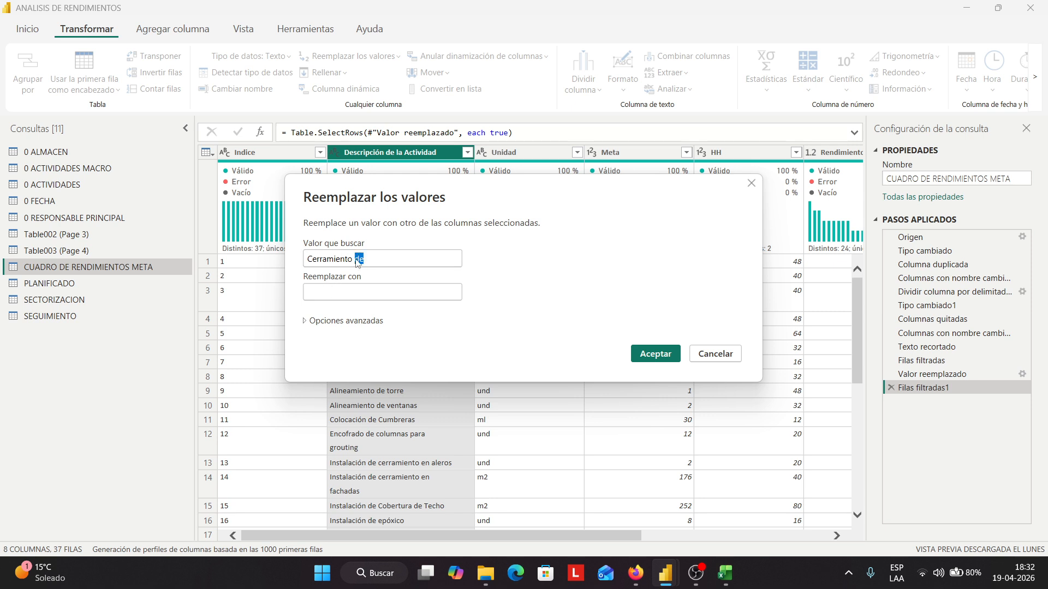
pyautogui.write('en')
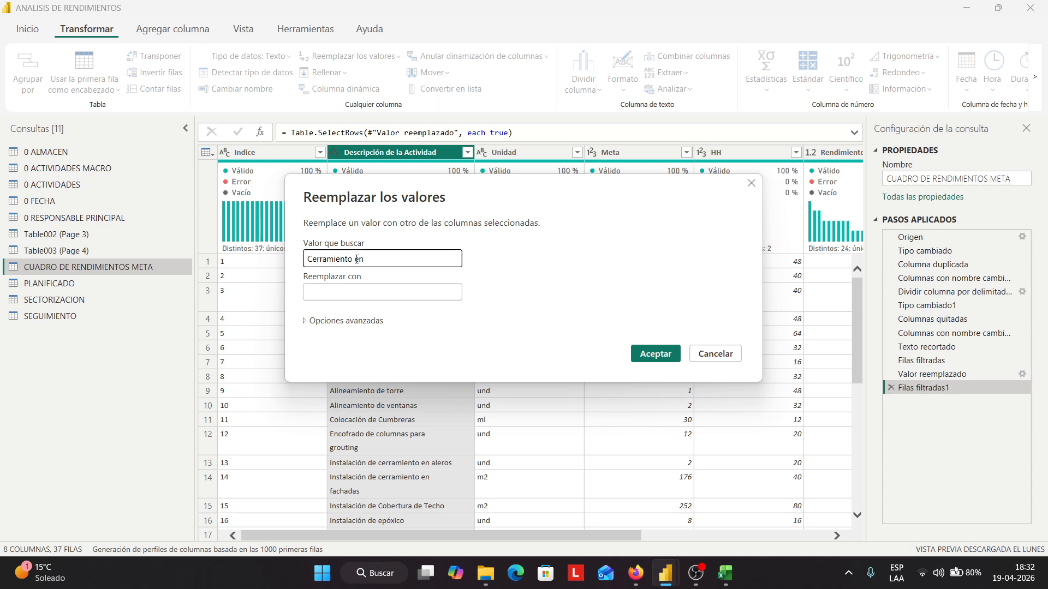
pyautogui.click(309, 291)
pyautogui.write('Cerramiento')
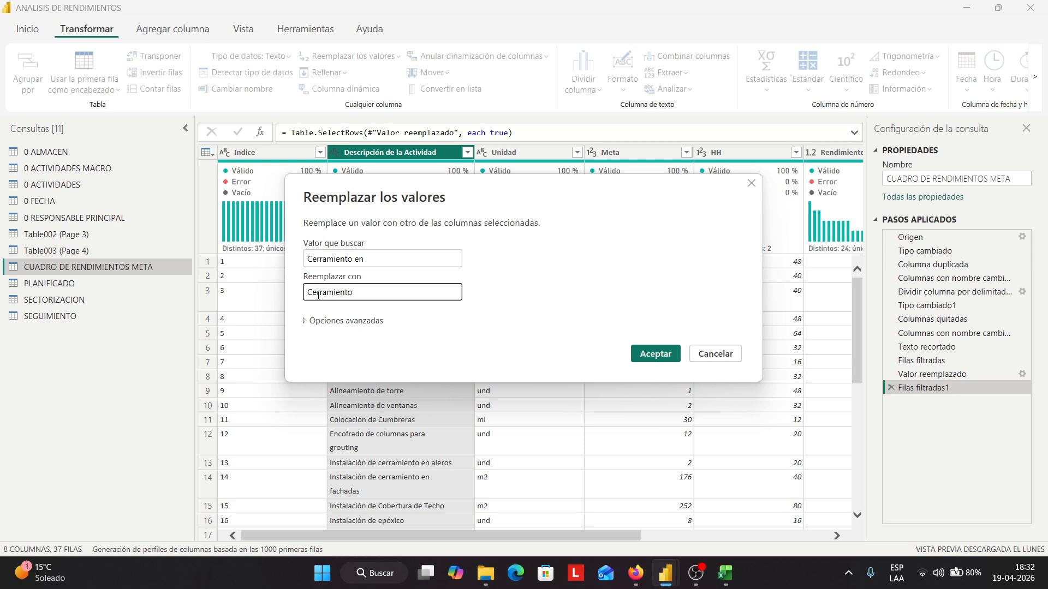
pyautogui.click(652, 354)
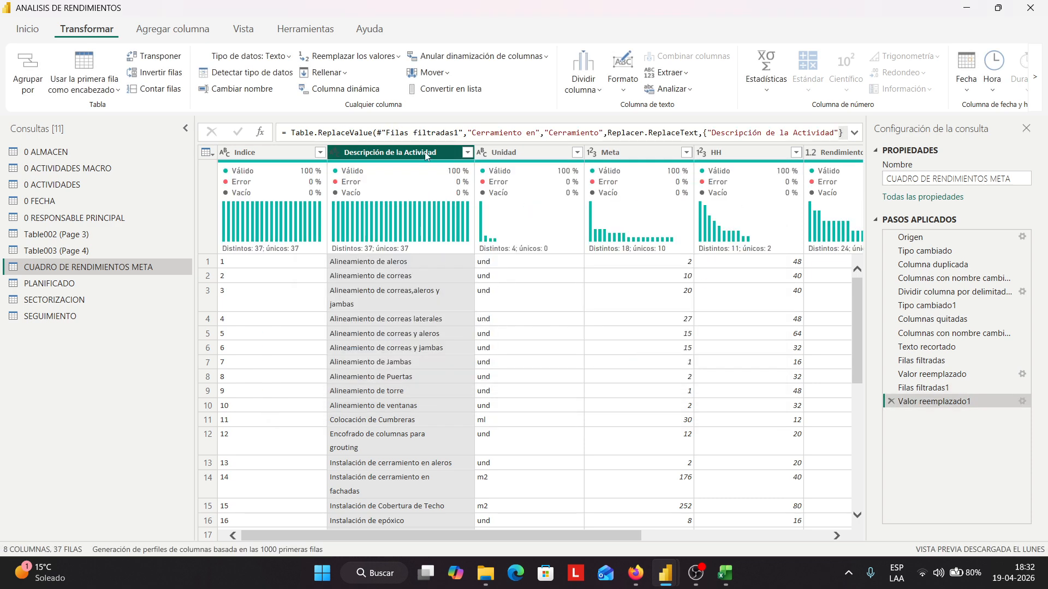
# Check how the distinct Descripción de la Actividad values spell the cerramiento activities and accept the list with everything selected
pyautogui.click(467, 152)
pyautogui.scroll(-2, 394, 365)
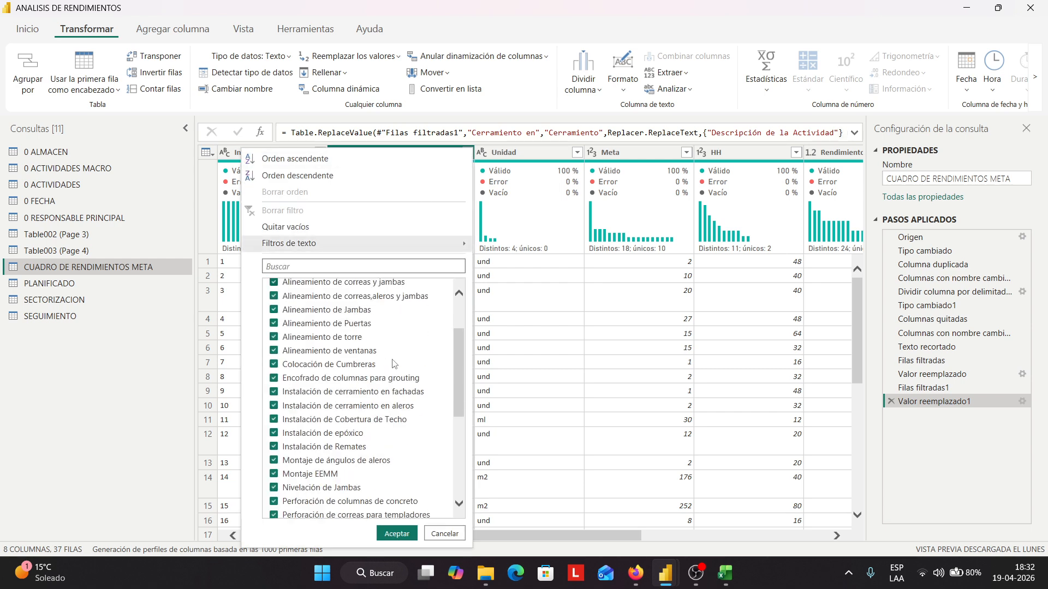
pyautogui.scroll(-4, 394, 364)
pyautogui.scroll(2, 394, 364)
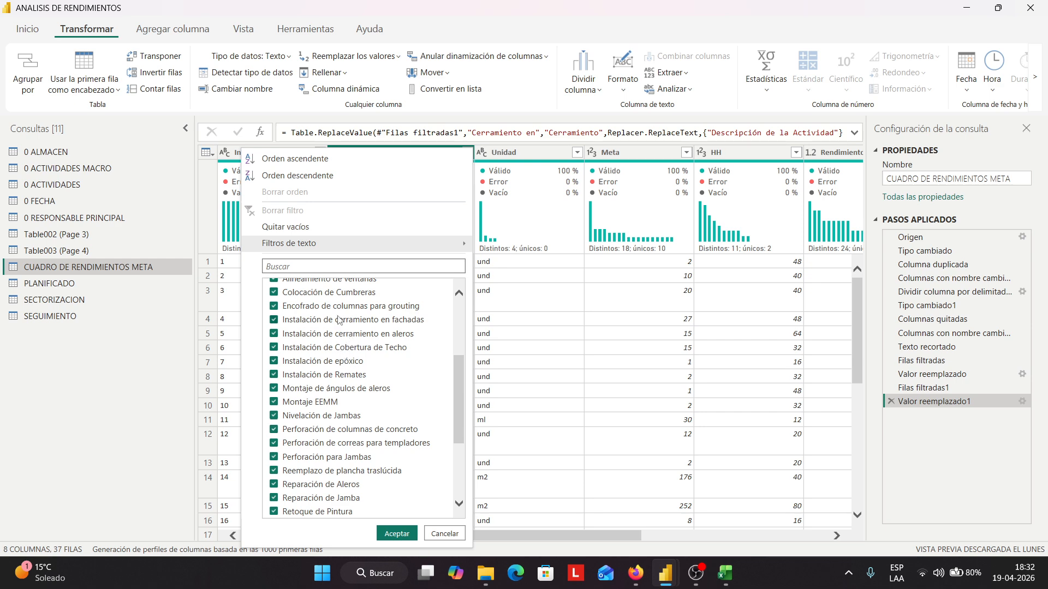
pyautogui.click(397, 533)
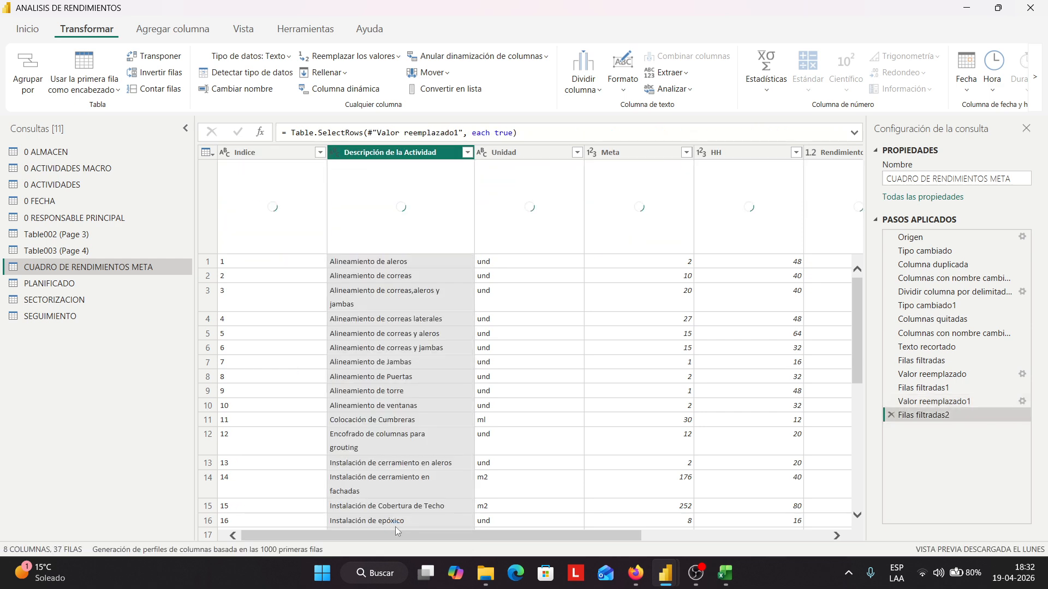
# Trim the Descripción de la Actividad column of CUADRO DE RENDIMIENTOS META and clean its non-printable characters
pyautogui.click(624, 91)
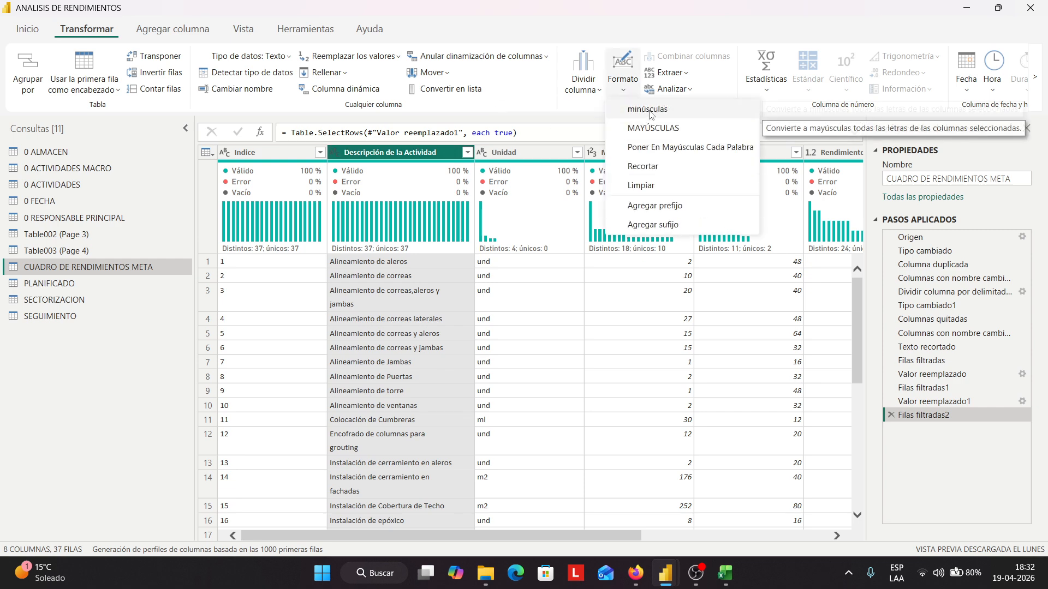
pyautogui.click(648, 166)
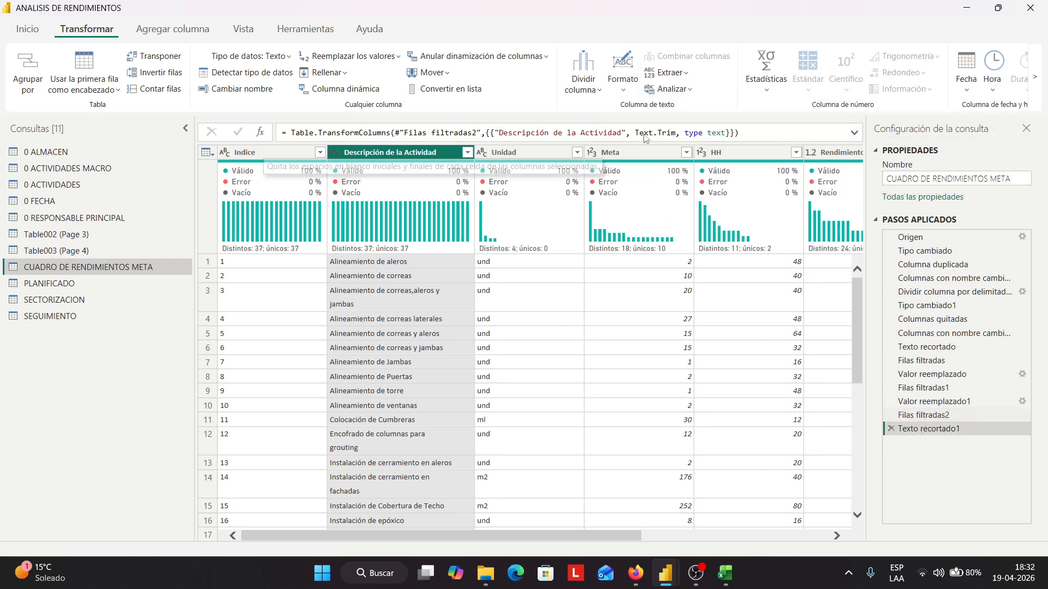
pyautogui.click(623, 76)
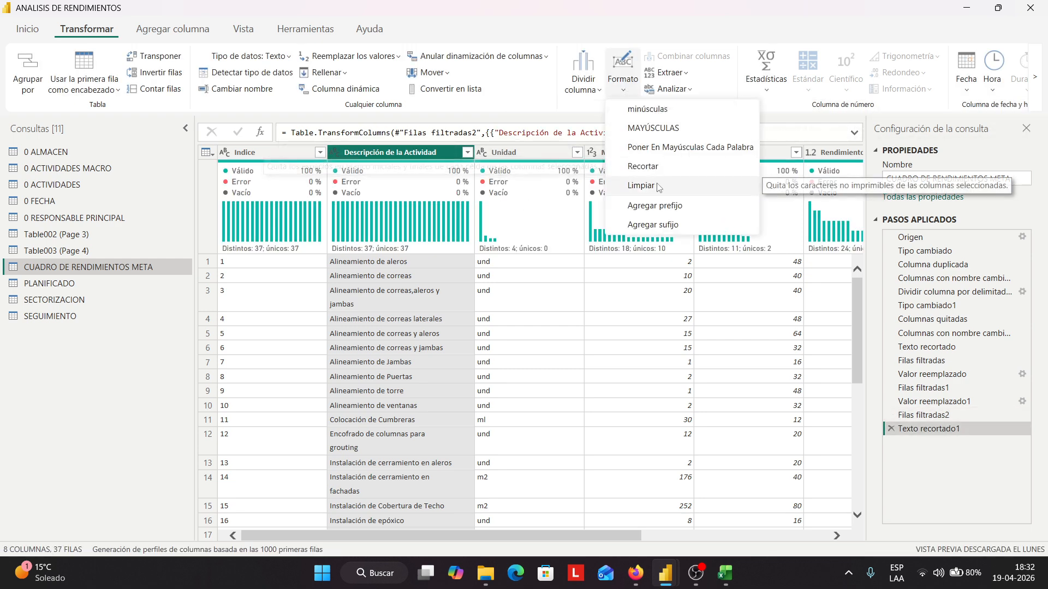
pyautogui.click(638, 185)
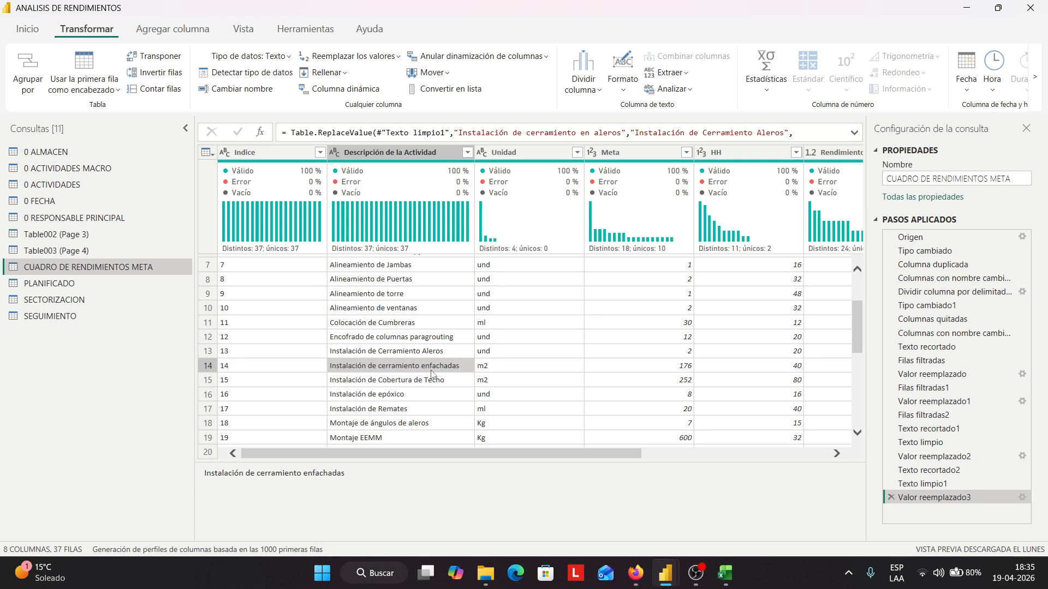
# Replace "Instalación de cerramiento enfachadas" with "Instalación de cerramiento en fachadas" in the Descripción de la Actividad column
pyautogui.click(327, 56)
pyautogui.click(359, 77)
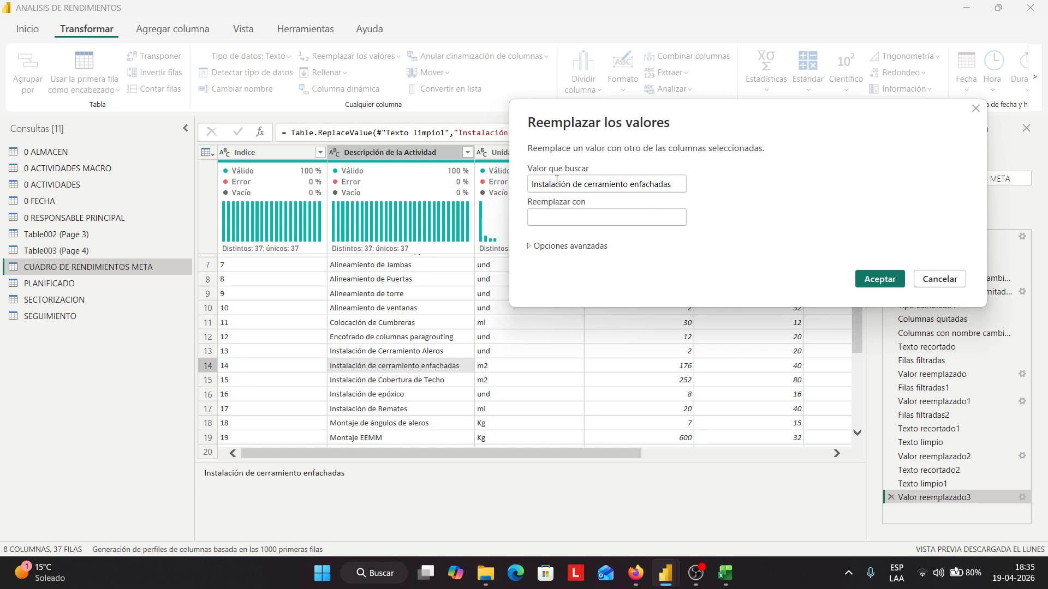
pyautogui.moveTo(673, 184); pyautogui.dragTo(660, 184)
pyautogui.moveTo(630, 184); pyautogui.dragTo(555, 172)
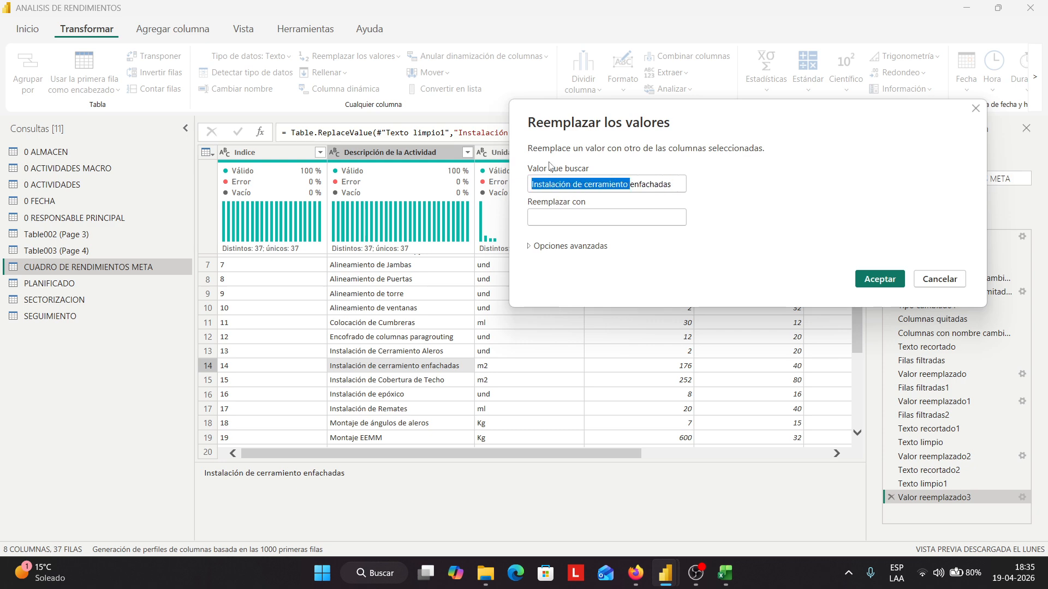
pyautogui.moveTo(673, 185); pyautogui.dragTo(533, 185)
pyautogui.hotkey('ctrl', 'c')
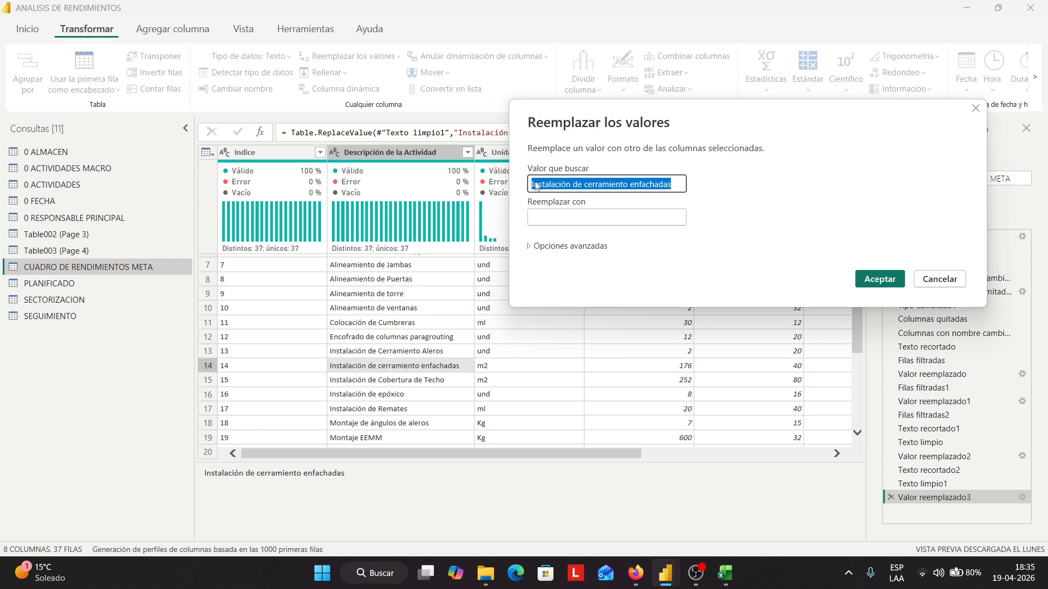
pyautogui.click(547, 215)
pyautogui.hotkey('ctrl', 'v')
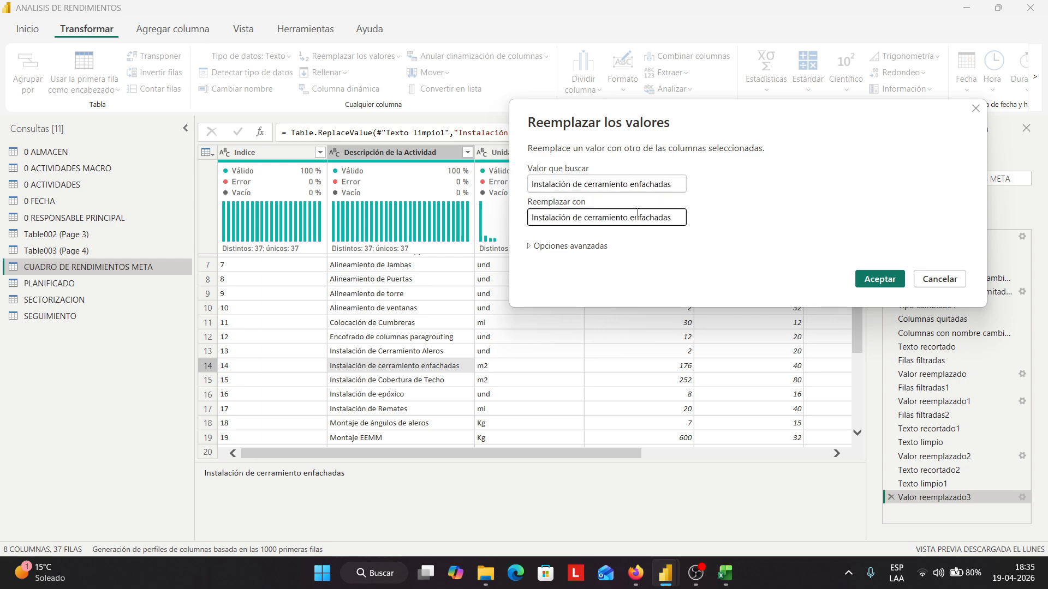
pyautogui.click(638, 216)
pyautogui.click(889, 280)
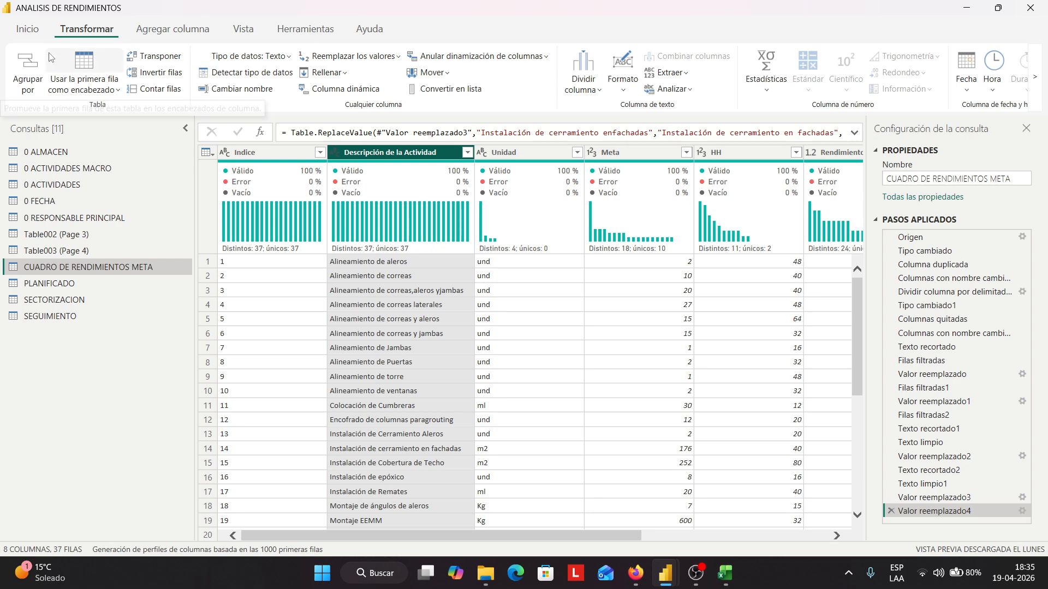
# Apply the query changes and close the query editor to return to the model diagram
pyautogui.click(27, 28)
pyautogui.click(34, 65)
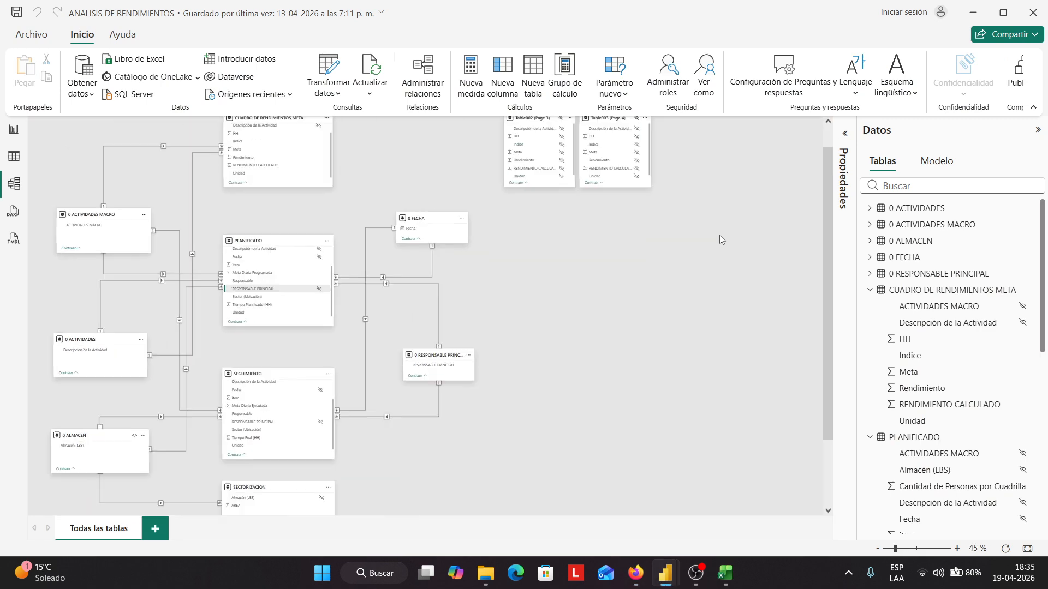
pyautogui.click(719, 236)
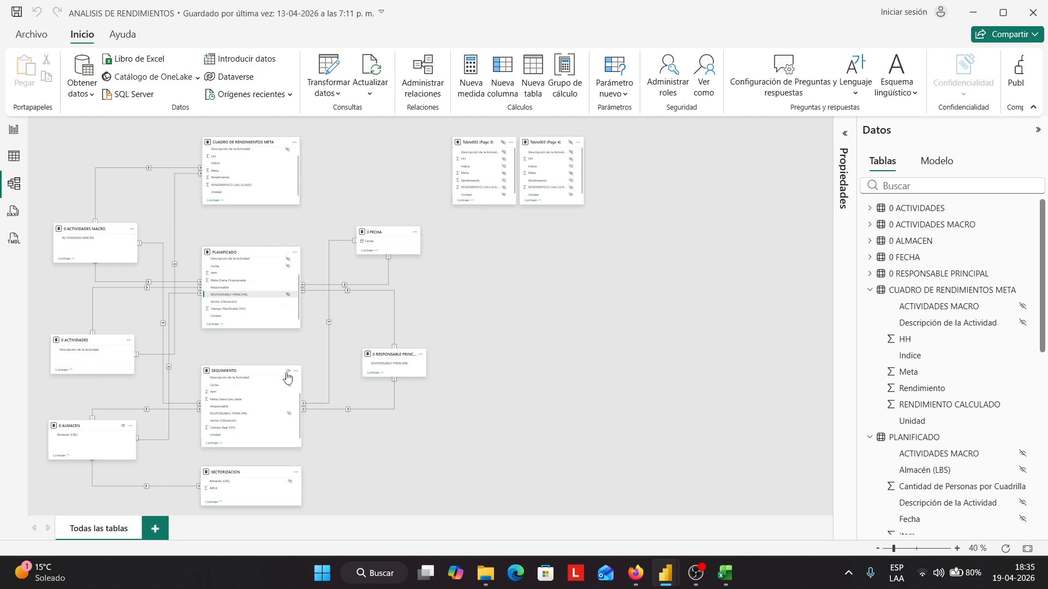
# Examine how the dimension tables relate to CUADRO DE RENDIMIENTOS META, PLANIFICADO, SEGUIMIENTO and SECTORIZACION in the model diagram
pyautogui.scroll(1, 288, 374)
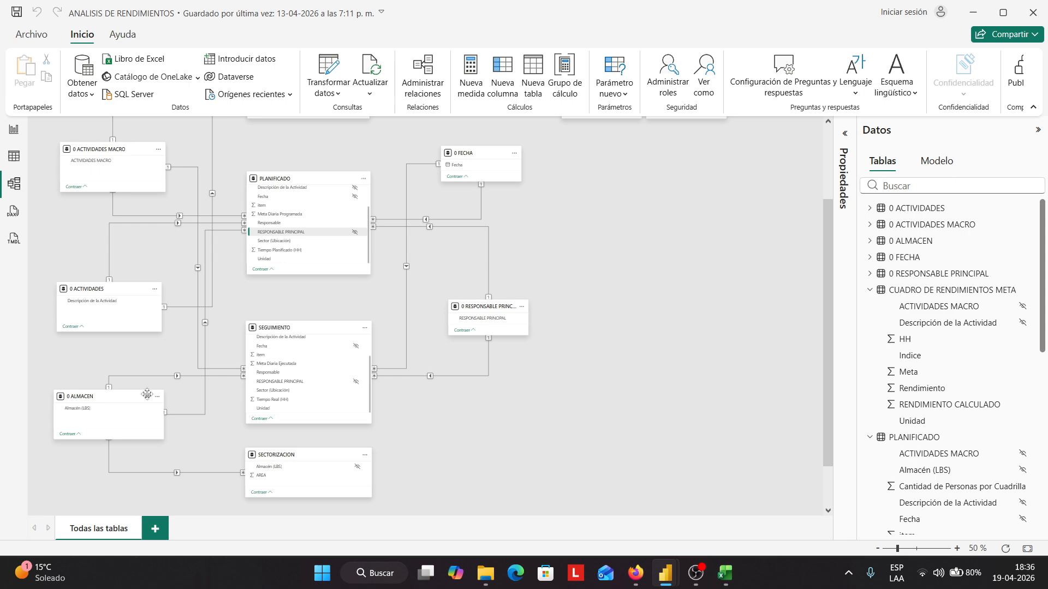
pyautogui.scroll(3, 200, 213)
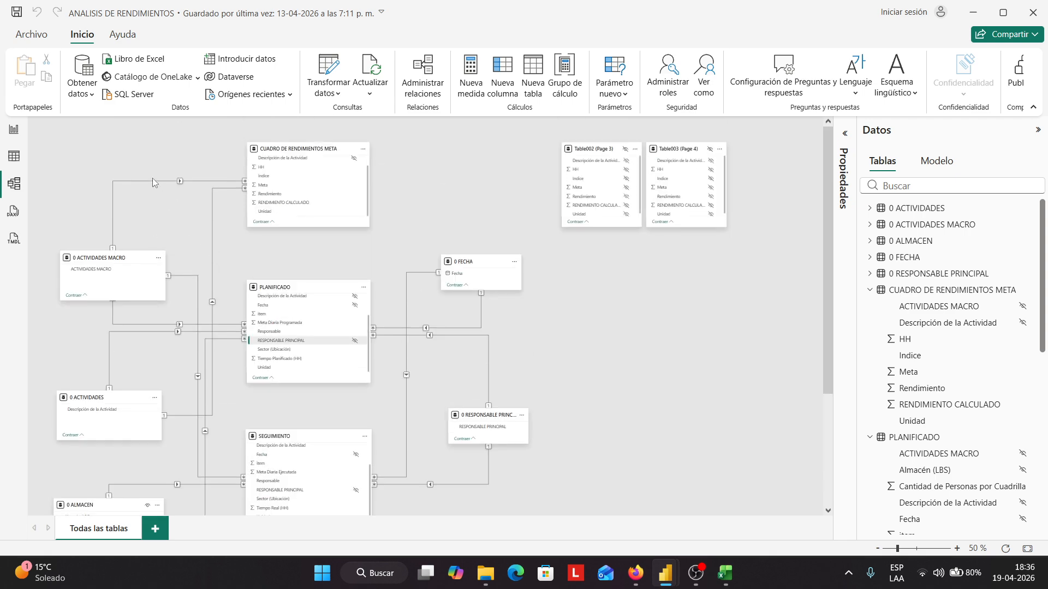
pyautogui.scroll(-5, 560, 397)
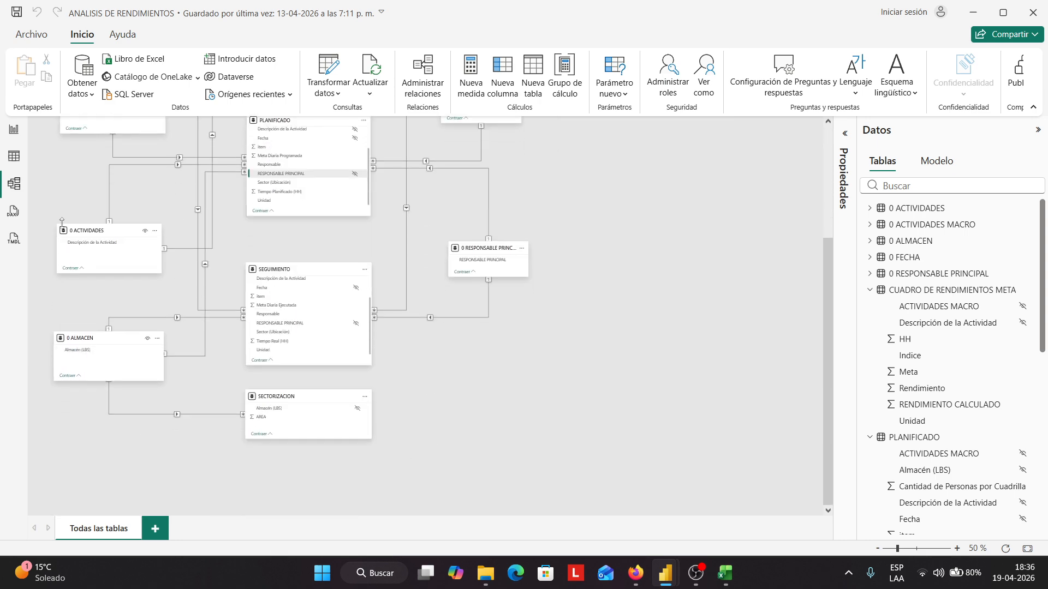
pyautogui.scroll(4, 60, 221)
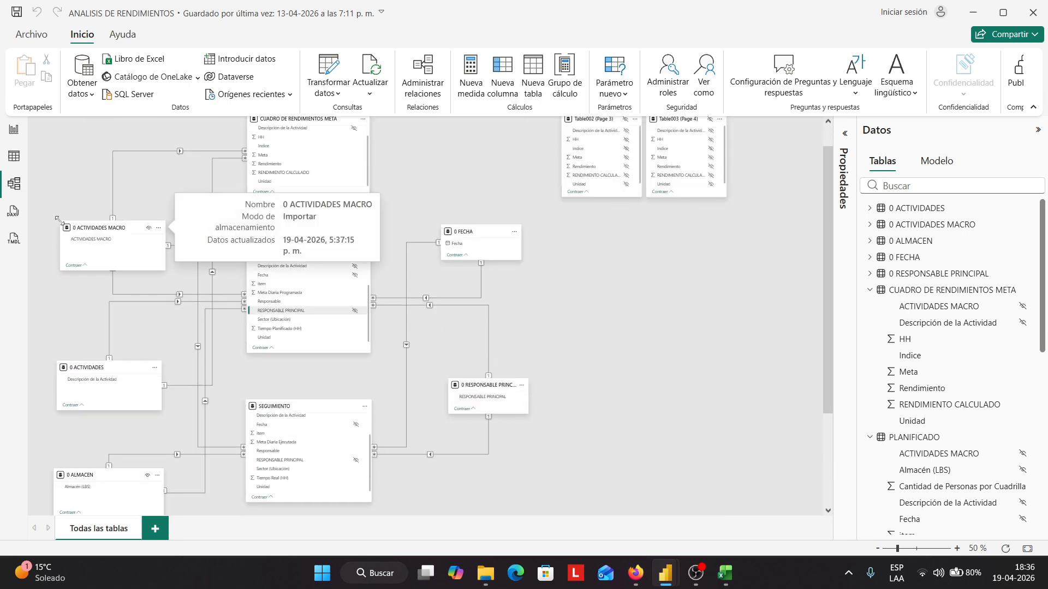
pyautogui.scroll(1, 58, 221)
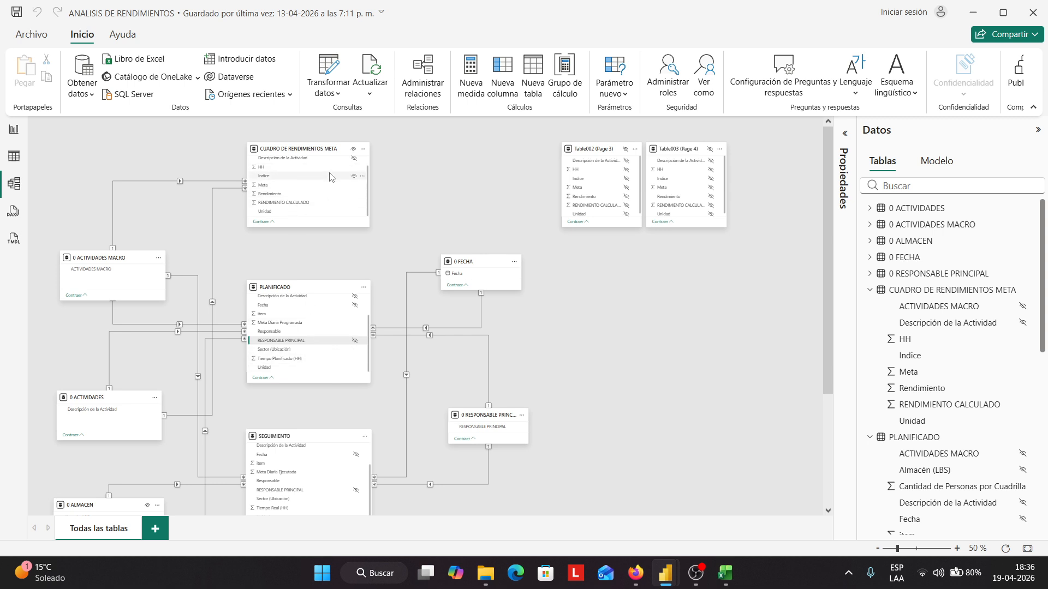
pyautogui.scroll(-3, 330, 177)
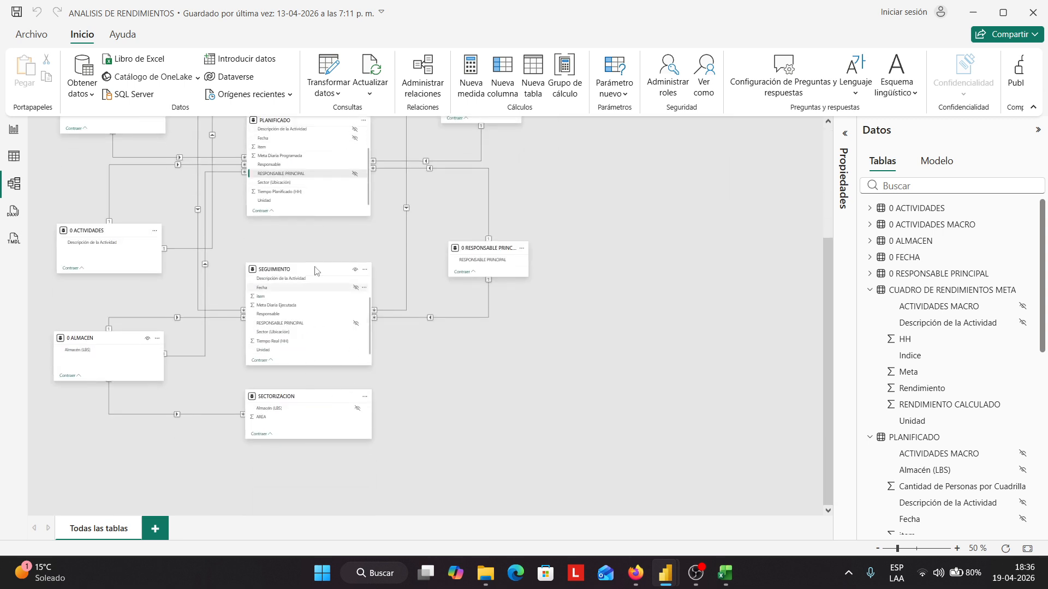
pyautogui.scroll(3, 297, 363)
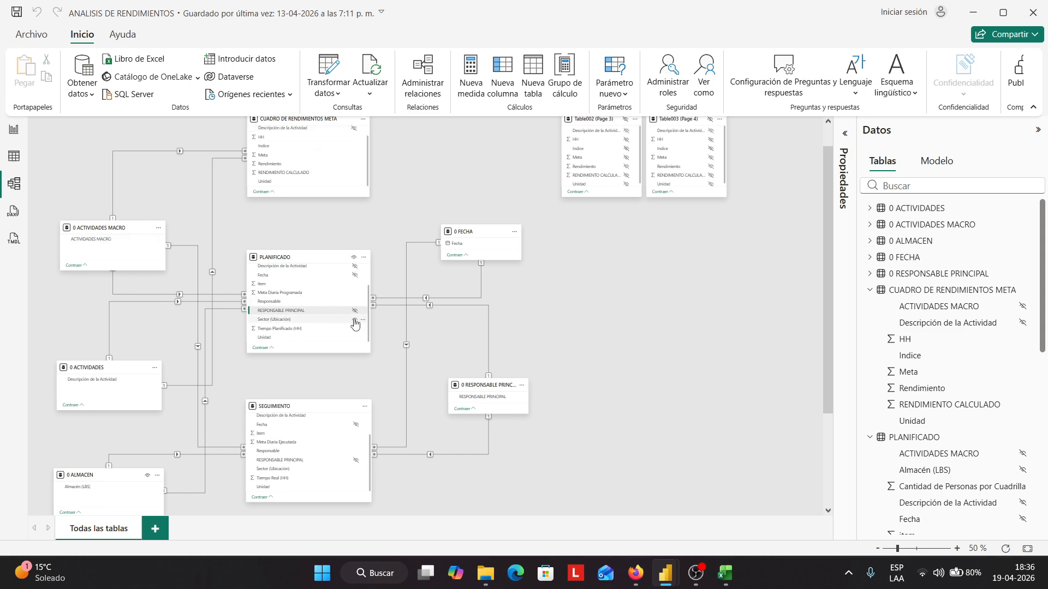
pyautogui.moveTo(329, 264)
pyautogui.scroll(-3, 126, 381)
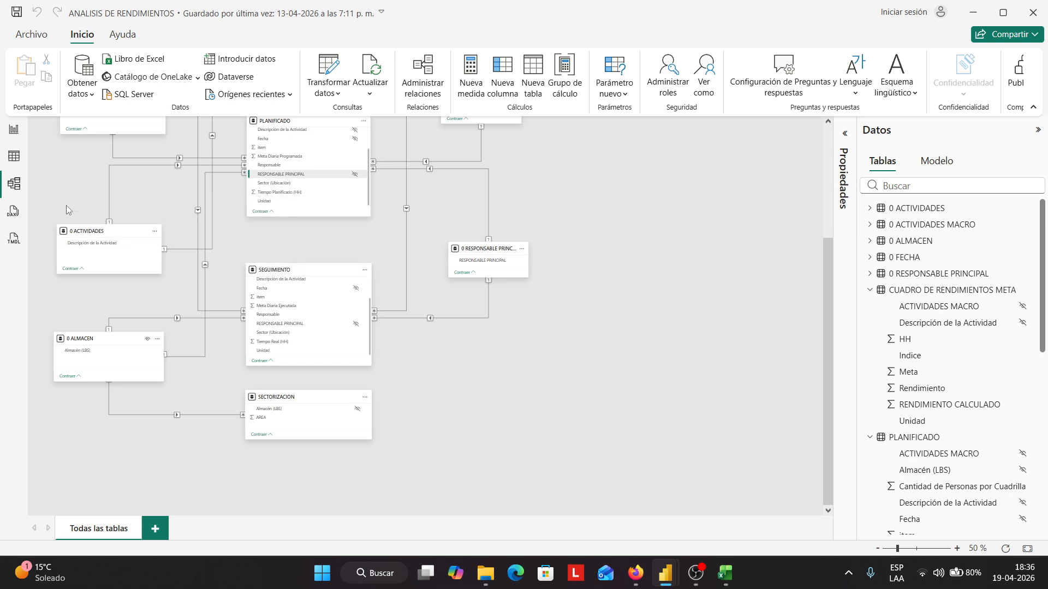
pyautogui.scroll(3, 123, 266)
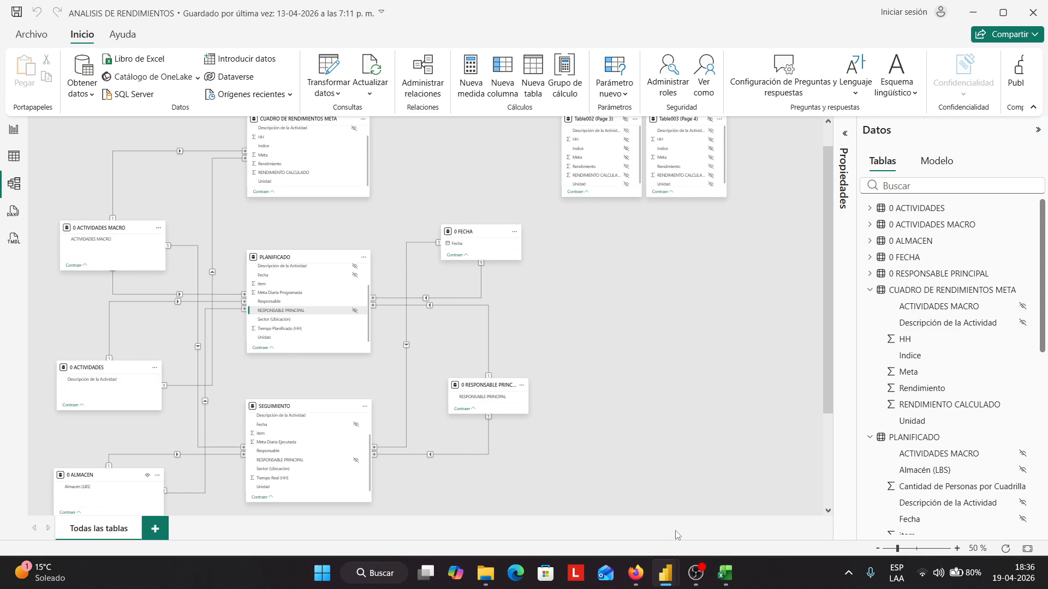
# Switch to the Excel workbook Libro1 and compare the asterisk-marked name variants in cells F5 to F8
pyautogui.click(725, 573)
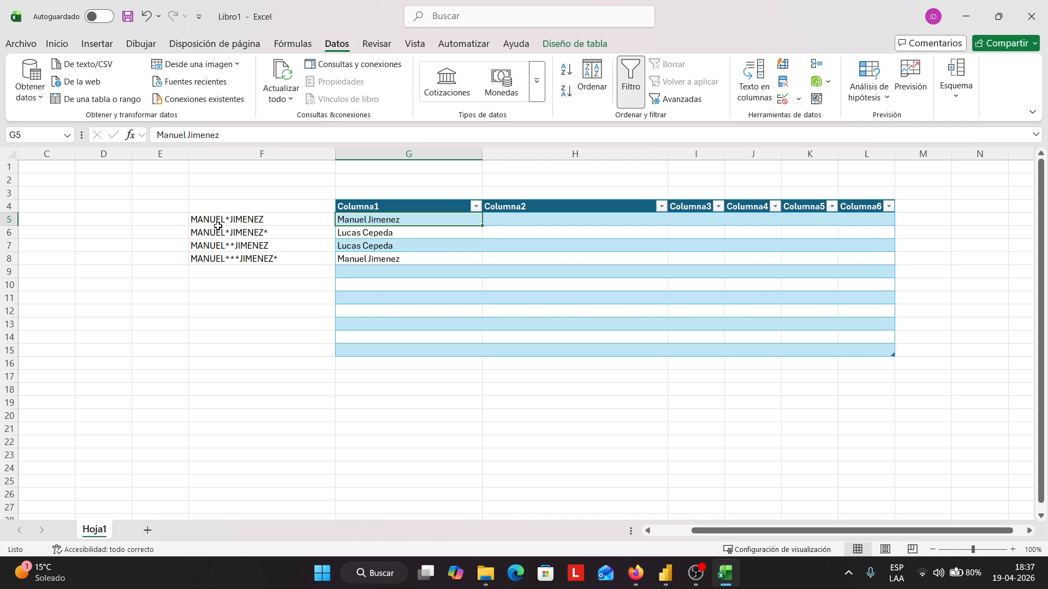
pyautogui.moveTo(217, 224); pyautogui.dragTo(244, 237)
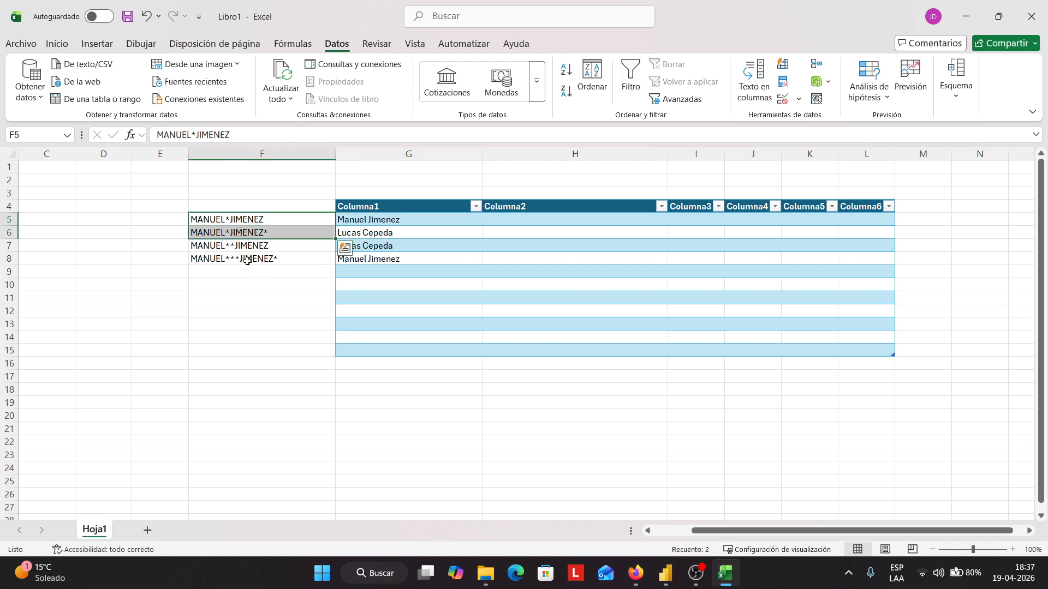
pyautogui.click(247, 261)
pyautogui.click(241, 219)
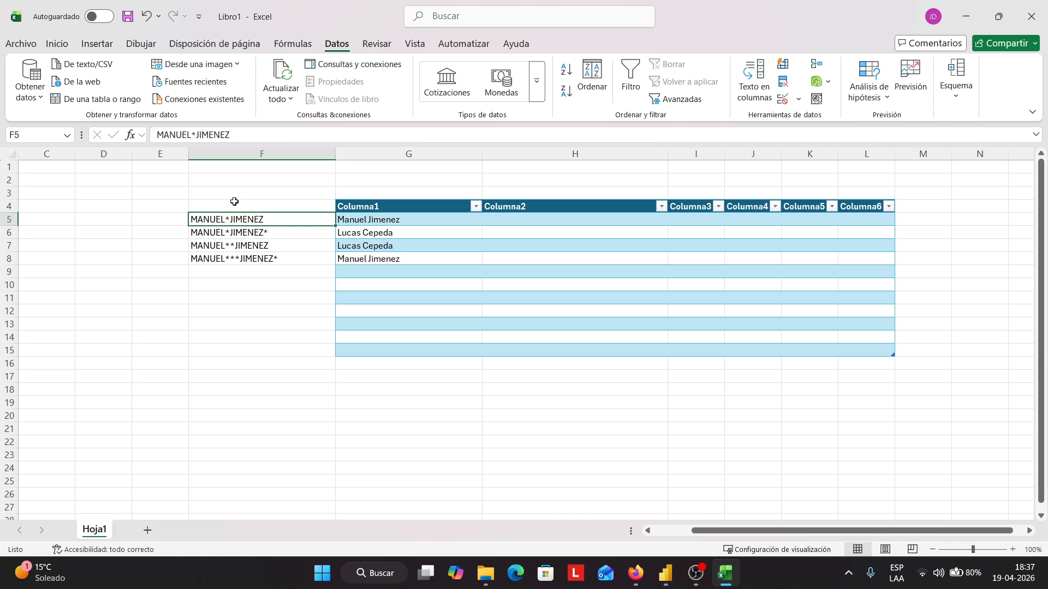
pyautogui.click(269, 232)
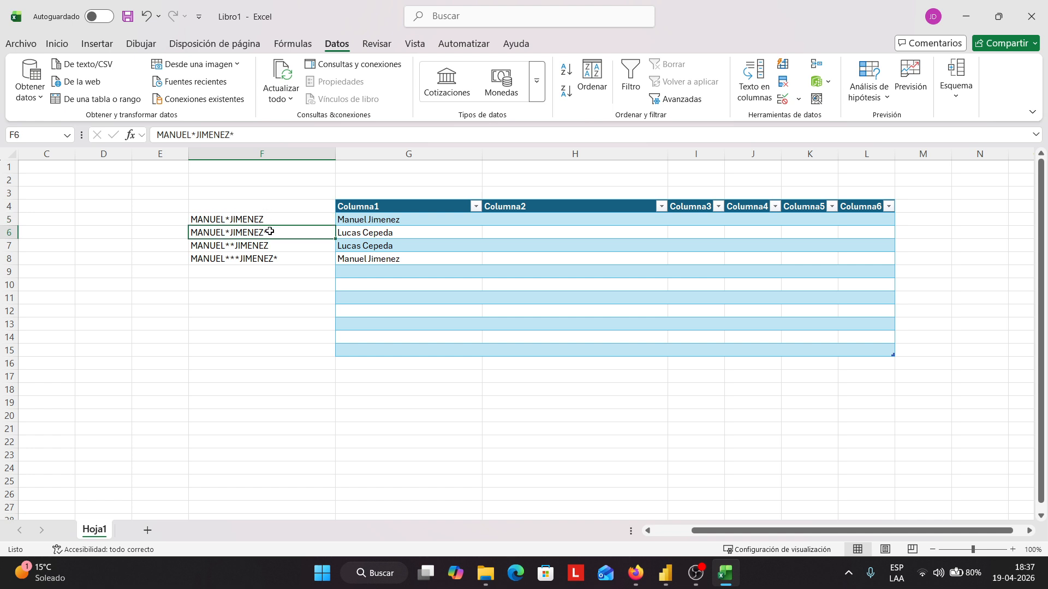
# Compare the asterisk-marked name variants in F7 and F8 with the dropdown choices offered in cell G5
pyautogui.click(265, 245)
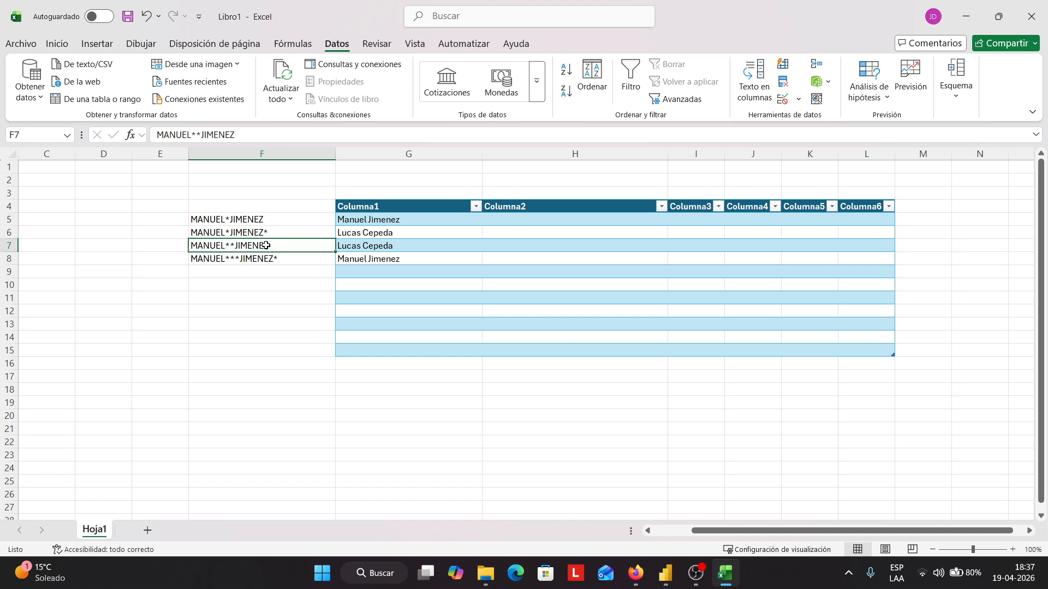
pyautogui.click(266, 259)
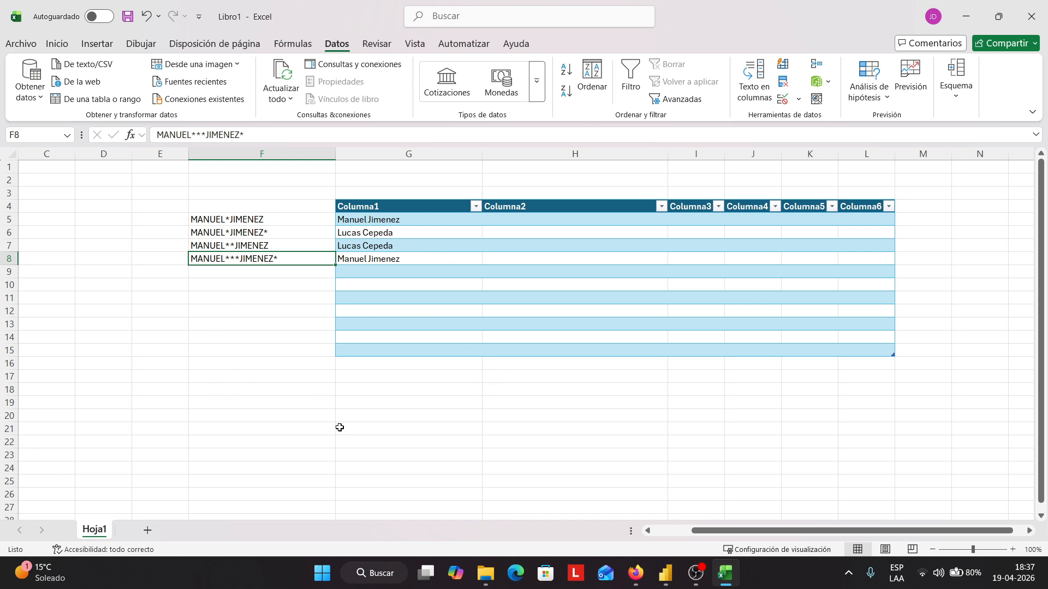
pyautogui.click(434, 220)
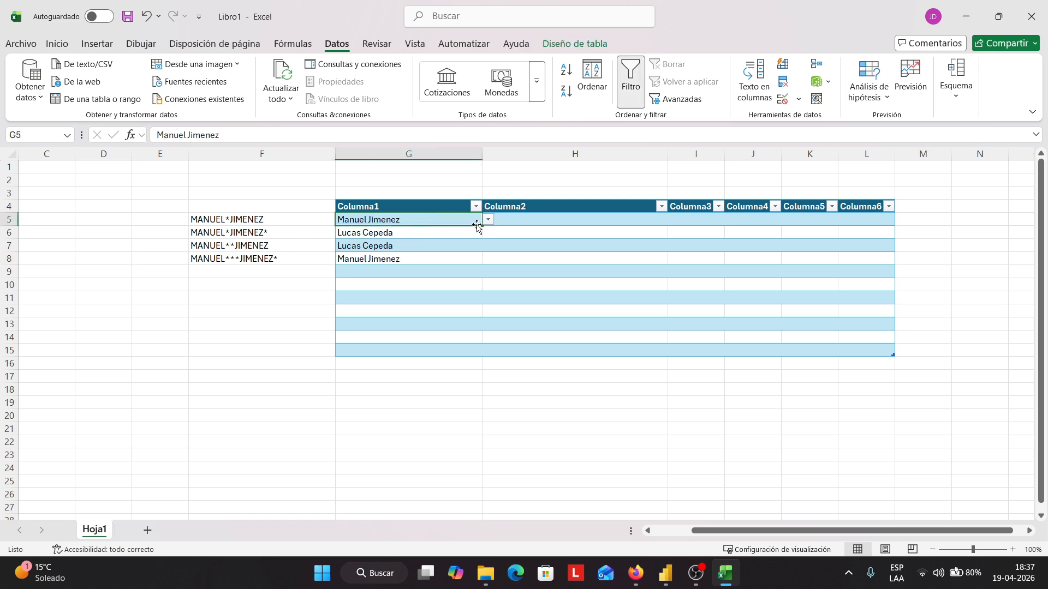
pyautogui.click(488, 220)
# Review the list criterion and source of the data validation on cell G11, leaving its settings as they are
pyautogui.click(413, 295)
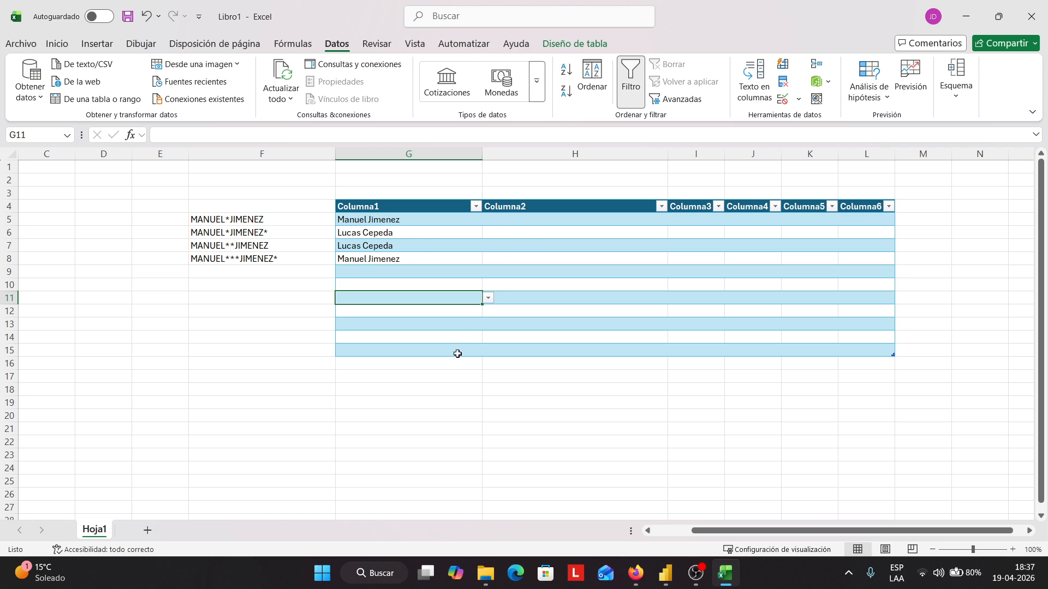
pyautogui.click(783, 100)
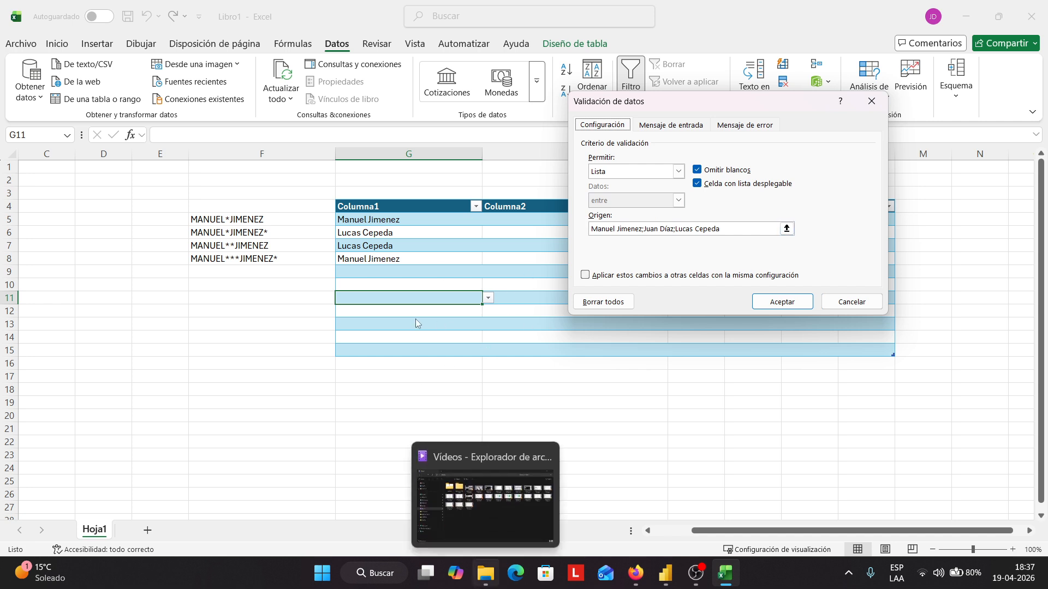
pyautogui.click(850, 304)
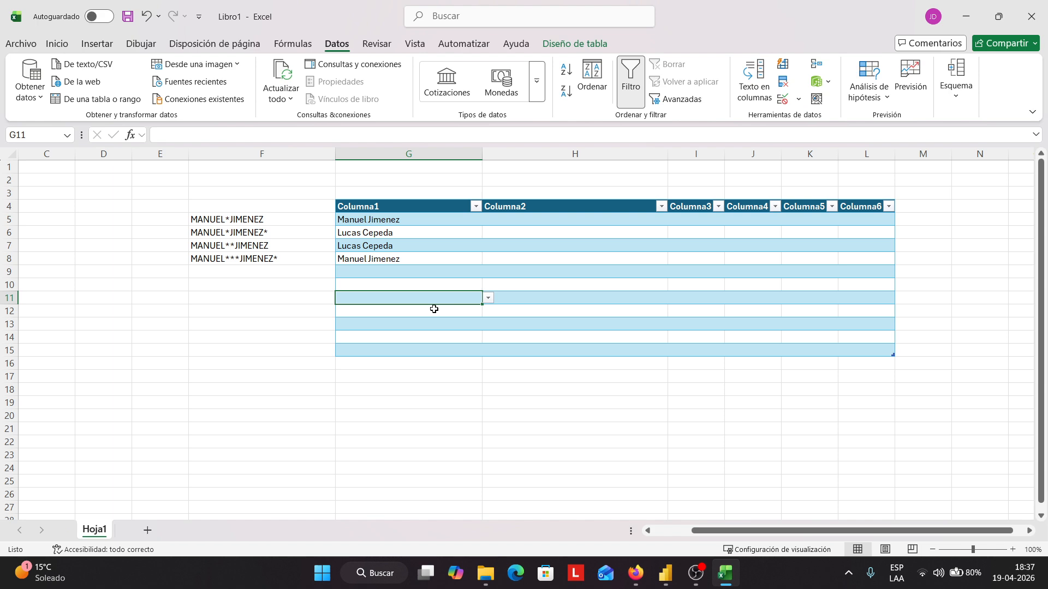
pyautogui.write('dia')
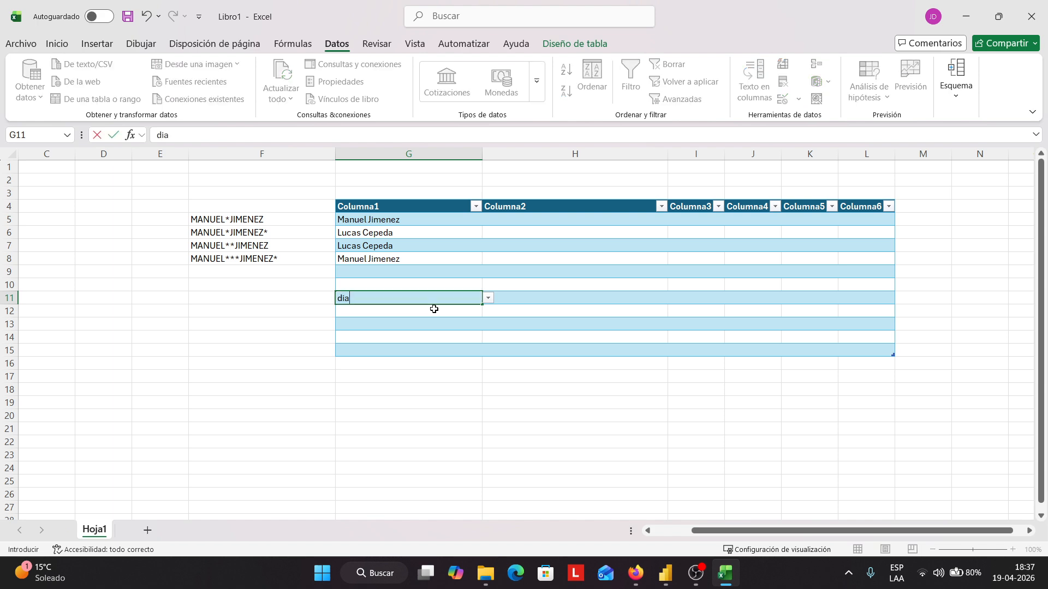
pyautogui.press('BackSpace')
pyautogui.press('BackSpace')
pyautogui.press('BackSpace')
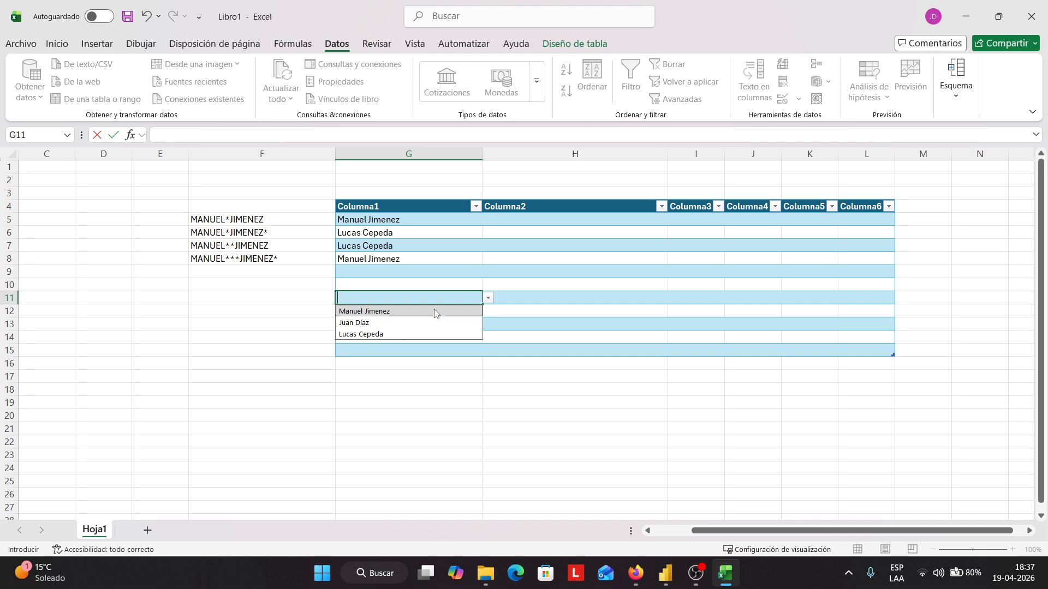
# Fill cell G11 of Columna1 with the second person's name from its validation list
pyautogui.write('jua')
pyautogui.press('Return')
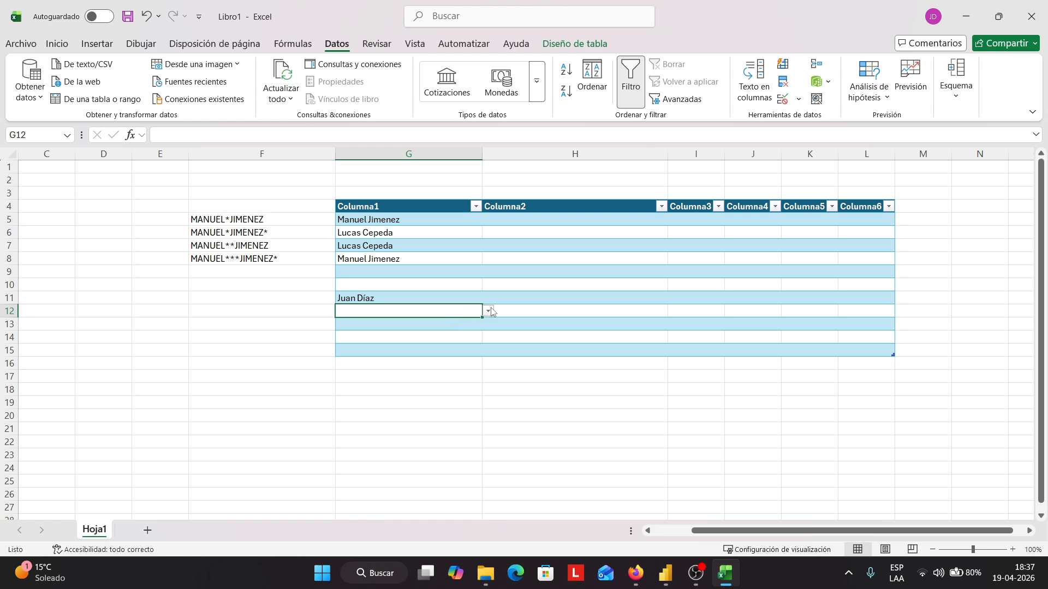
pyautogui.doubleClick(436, 298)
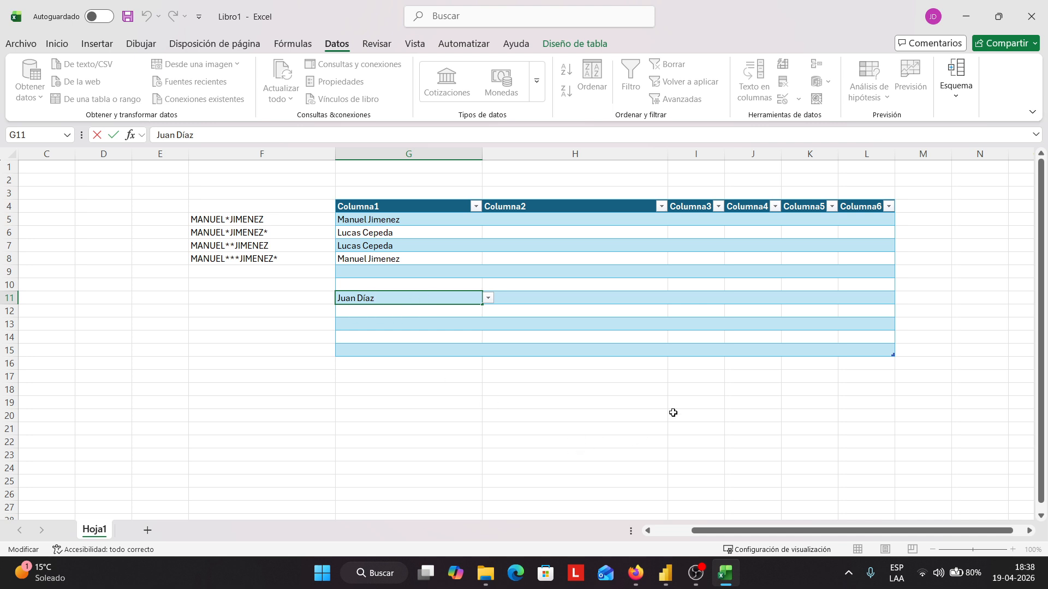
pyautogui.moveTo(674, 414); pyautogui.dragTo(674, 430)
pyautogui.click(415, 399)
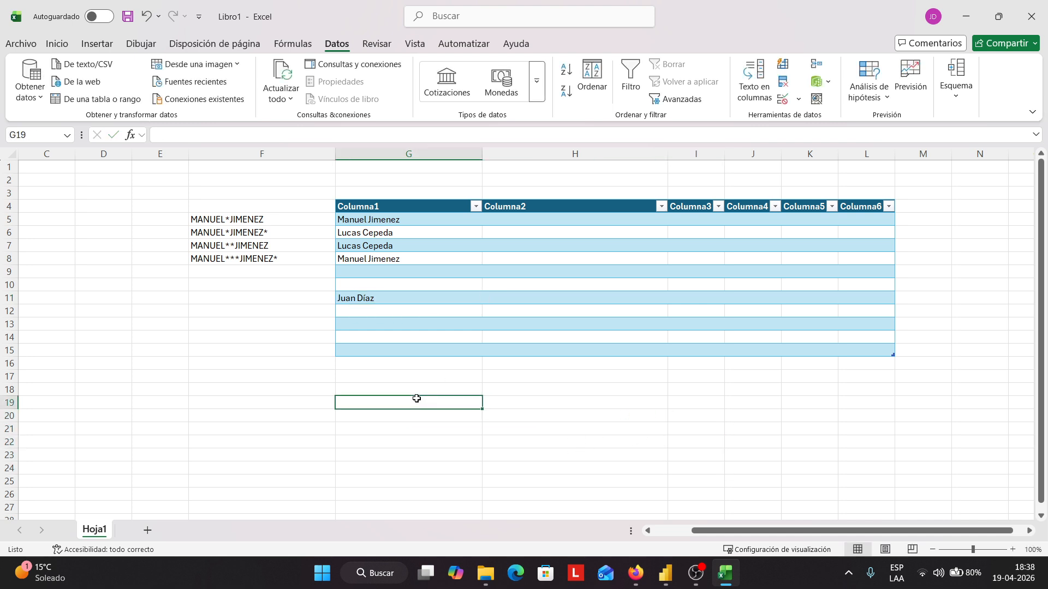